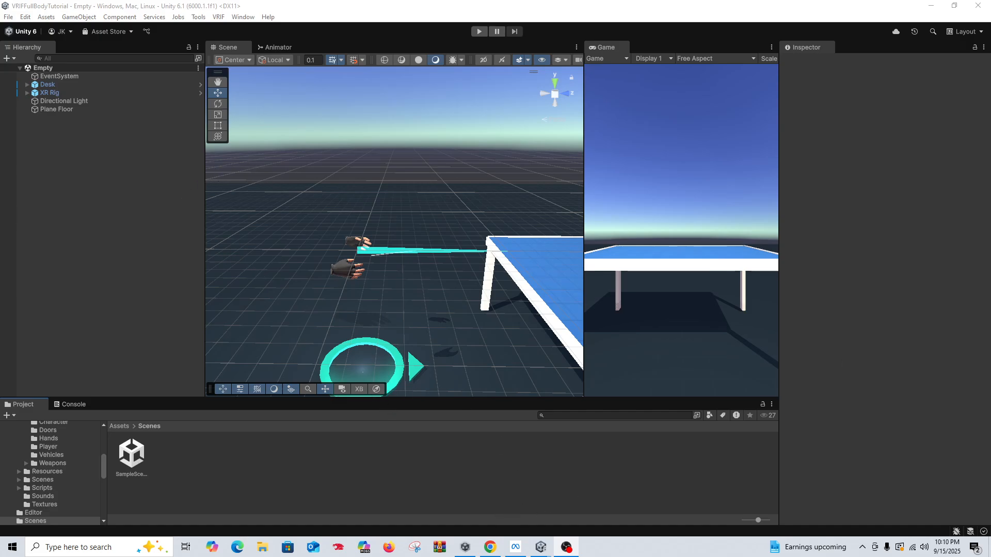
# Step: Switch to Mixamo in the browser and download the Exo Gray character as FBX for Unity in T-pose
pyautogui.moveTo(990, 5); pyautogui.dragTo(386, 0)
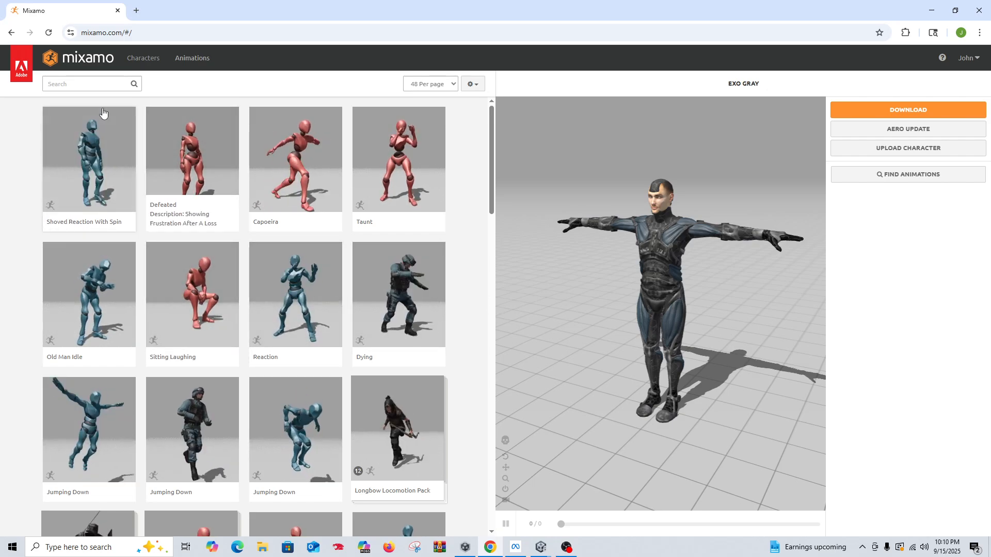
pyautogui.click(143, 57)
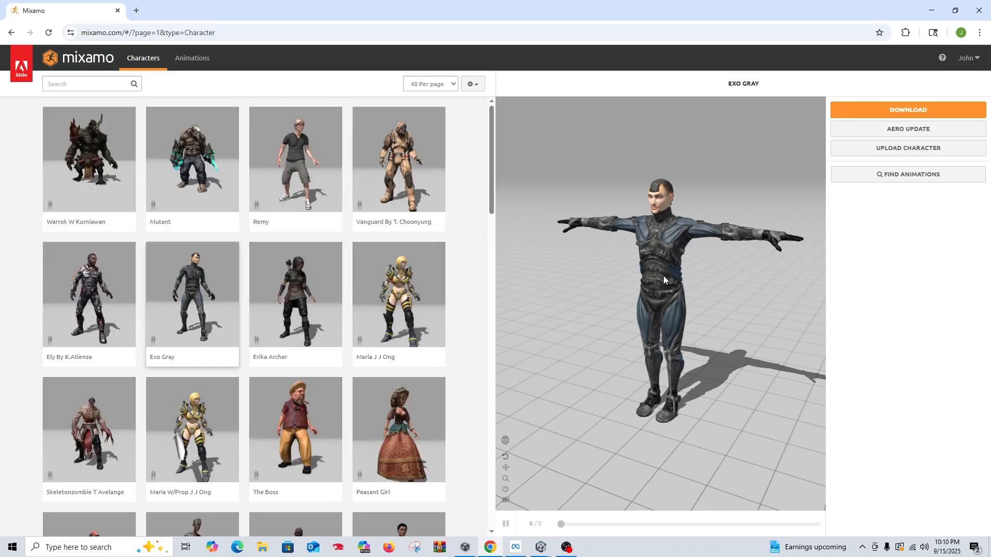
pyautogui.click(846, 111)
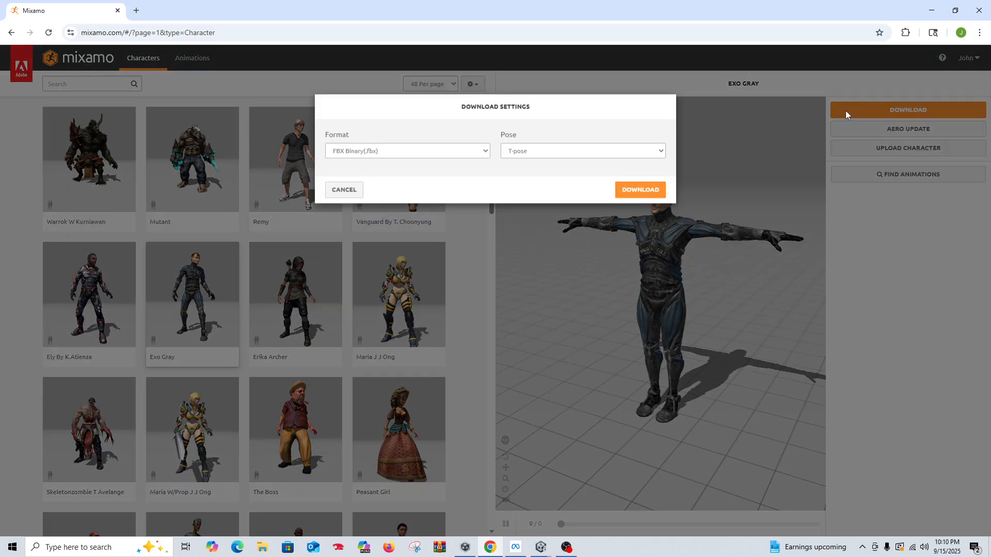
pyautogui.click(331, 157)
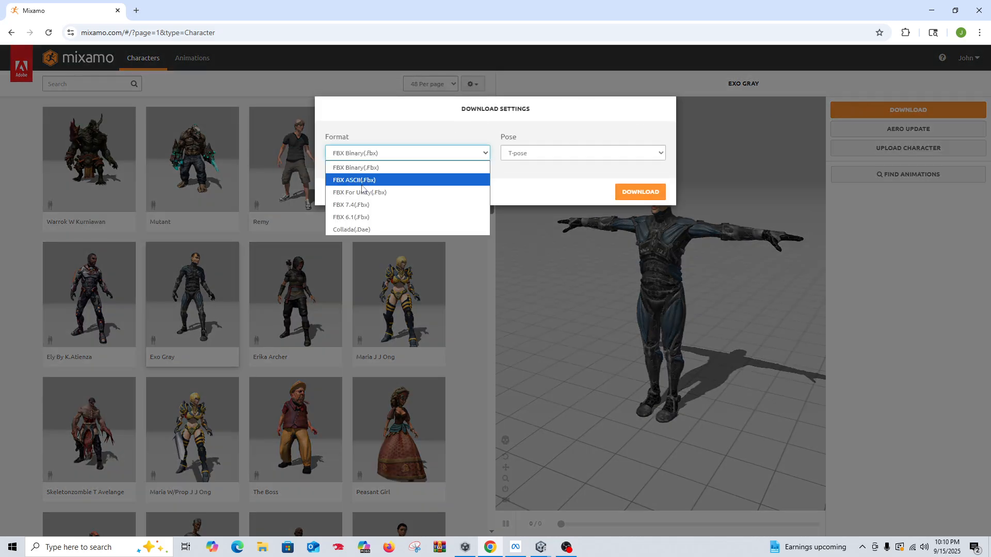
pyautogui.click(361, 176)
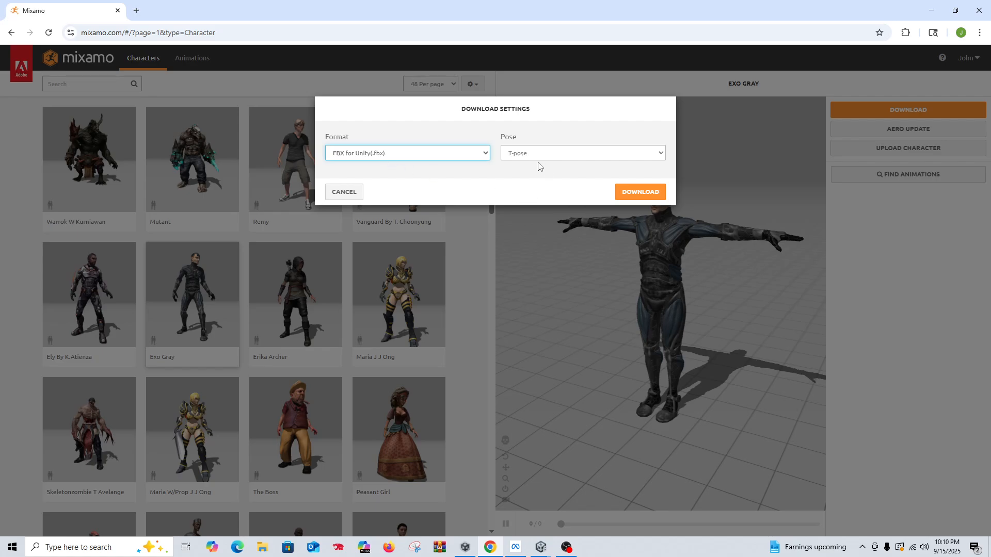
pyautogui.click(632, 195)
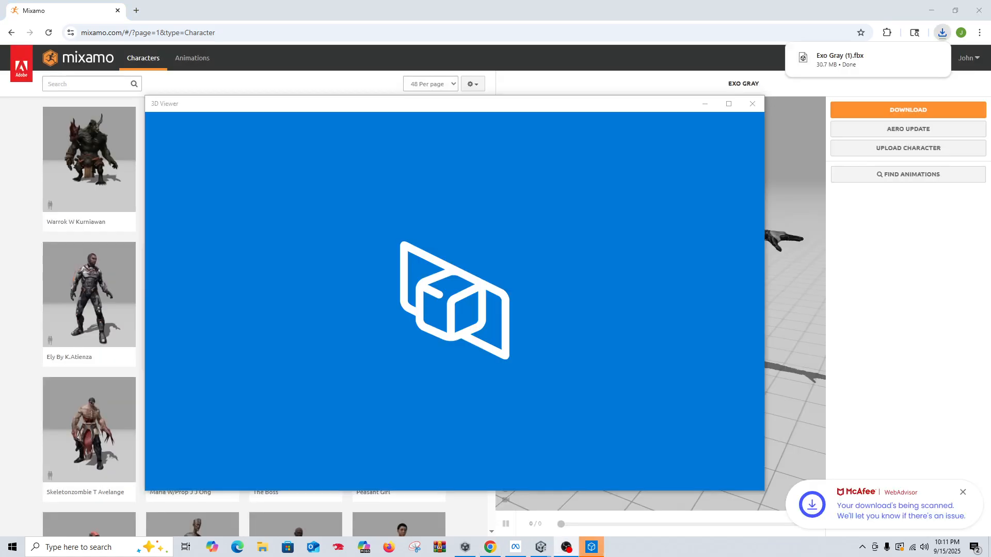
# Step: Show the downloaded Exo Gray file in its folder, then return to Unity with the browser minimized and 3D Viewer closed
pyautogui.click(915, 59)
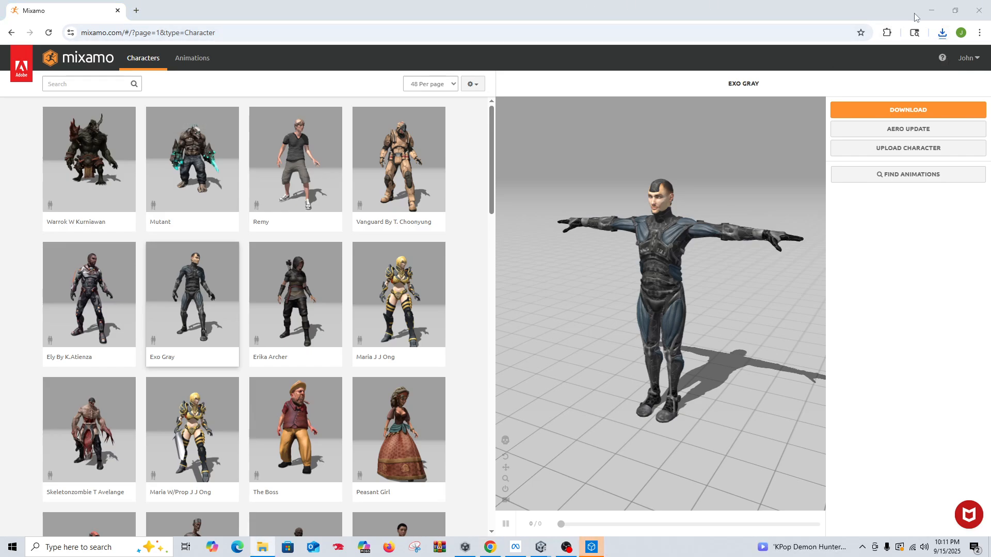
pyautogui.click(931, 12)
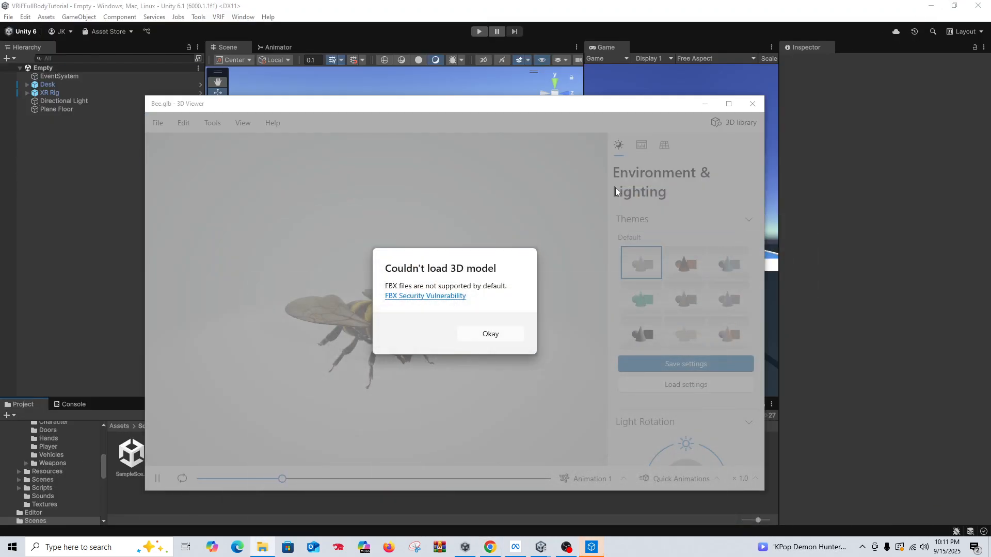
pyautogui.click(751, 103)
# Step: Locate the Empty scene in the project's BNG Framework/Scenes folder
pyautogui.click(116, 426)
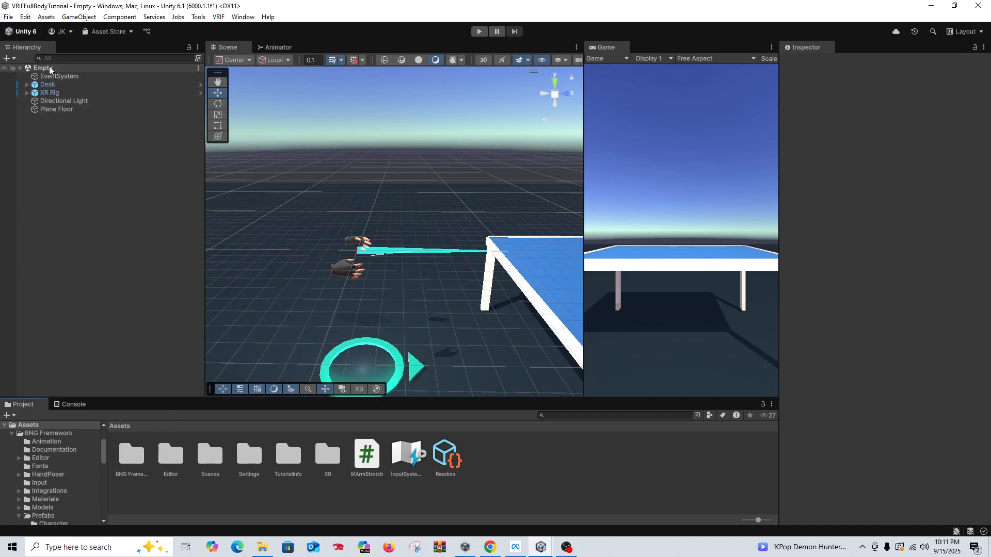
pyautogui.doubleClick(133, 467)
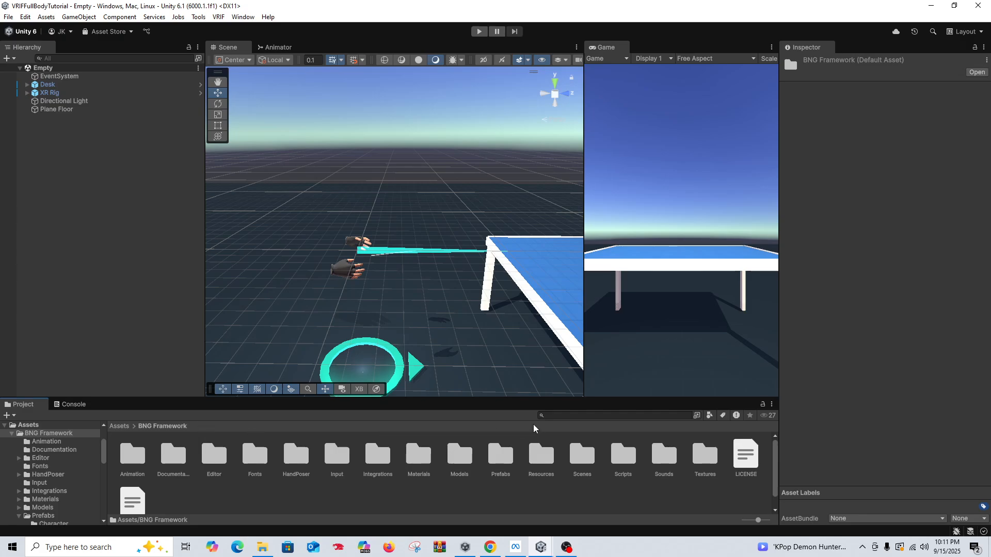
pyautogui.doubleClick(581, 459)
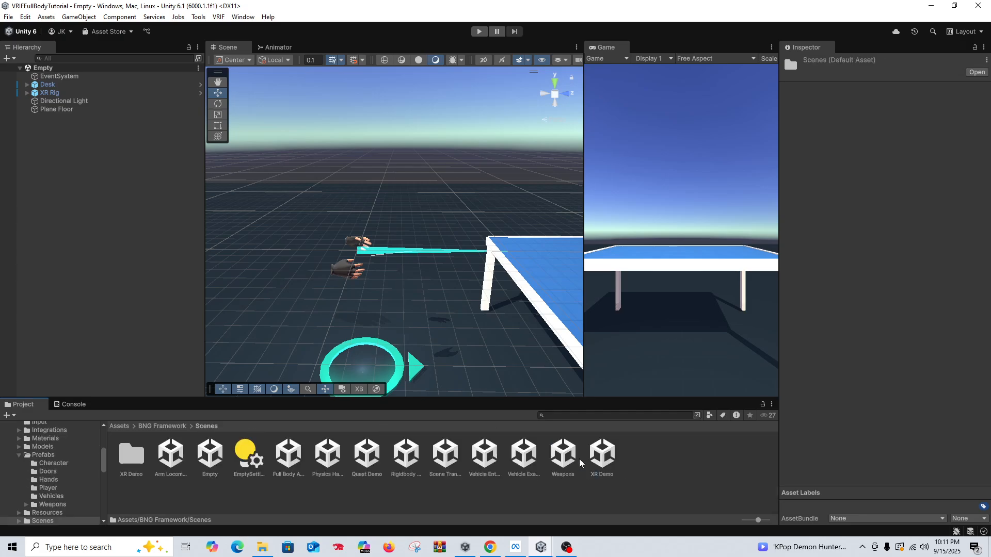
pyautogui.click(204, 467)
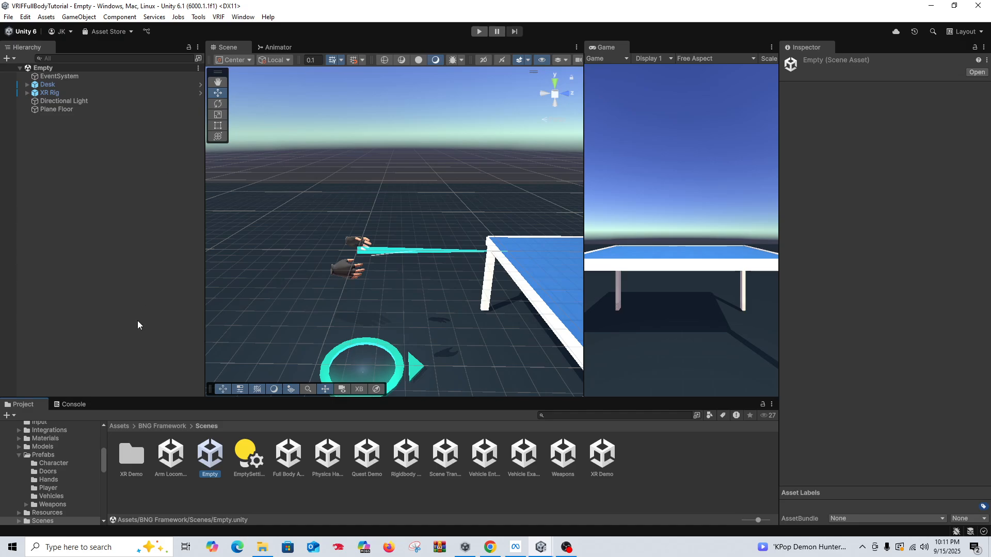
# Step: Save a copy of the open scene as IkScene in the Assets/Scenes folder
pyautogui.click(23, 17)
pyautogui.click(77, 78)
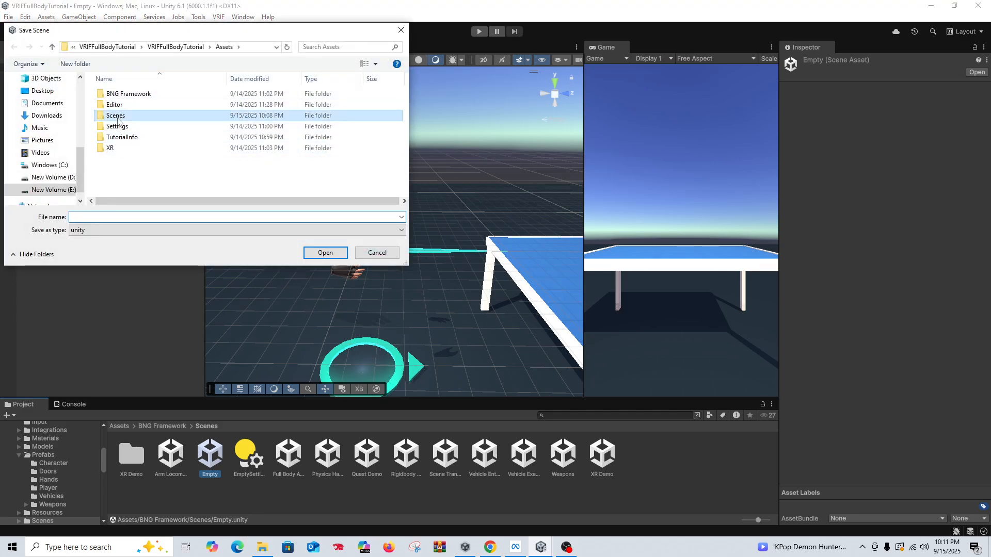
pyautogui.doubleClick(116, 115)
pyautogui.click(109, 221)
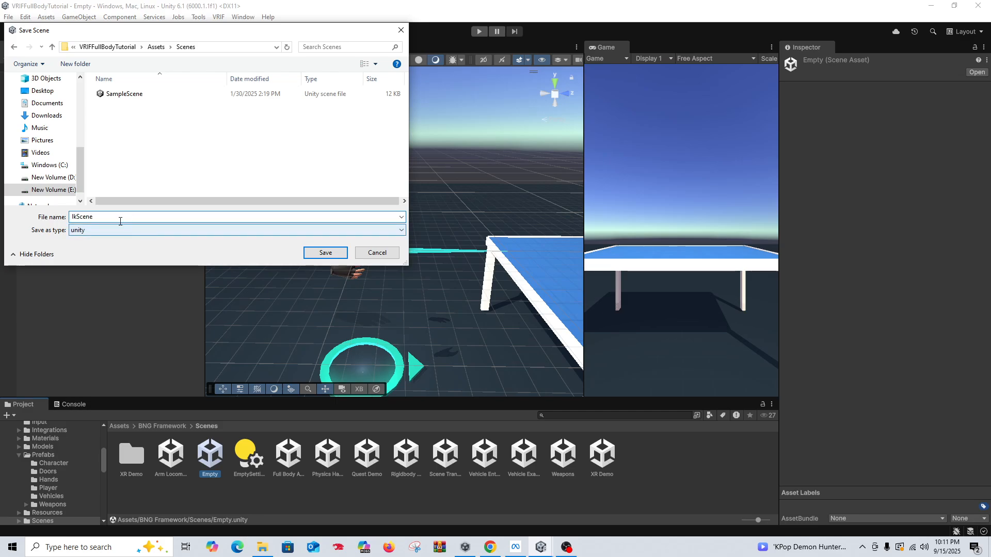
pyautogui.click(333, 252)
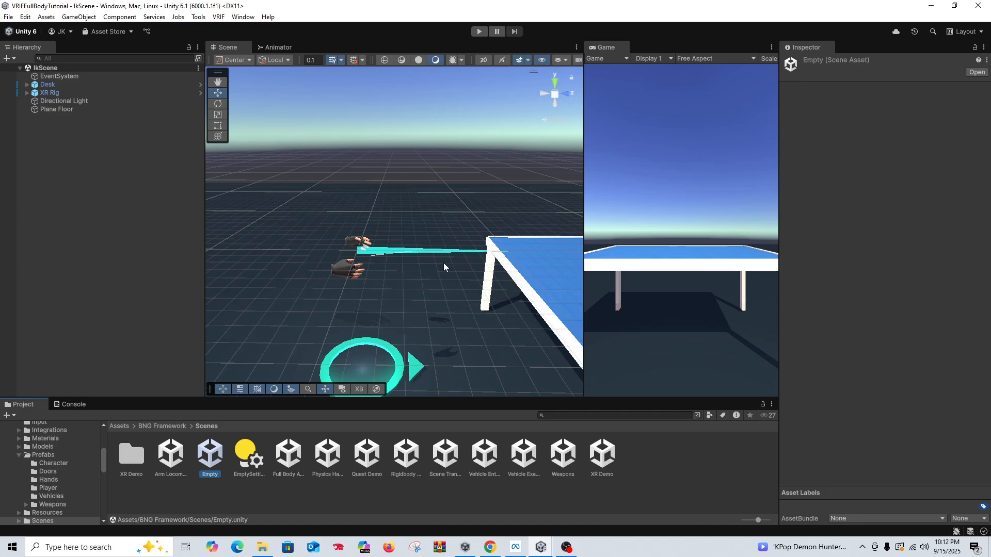
# Step: Create a folder named Avatar directly in the project's Assets folder
pyautogui.click(120, 427)
pyautogui.rightClick(504, 476)
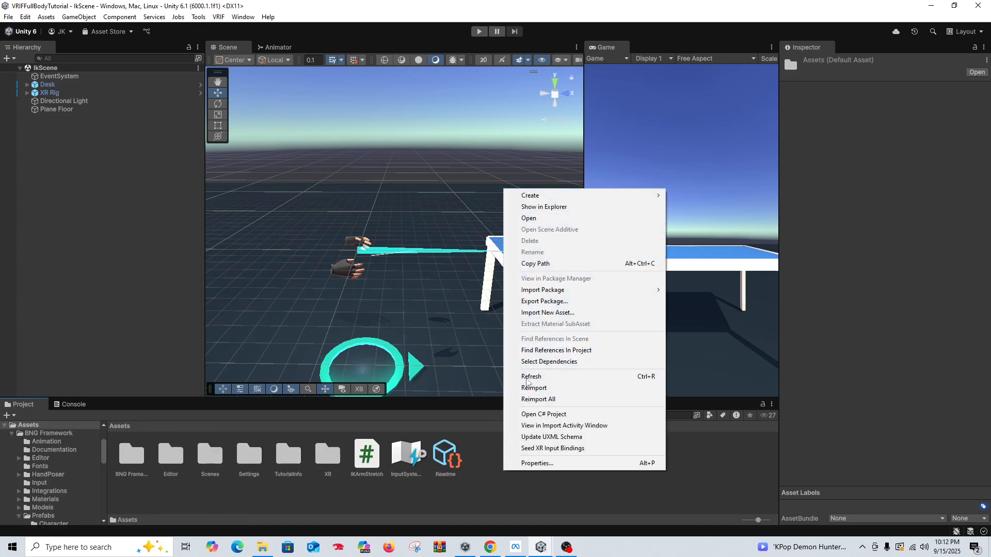
pyautogui.moveTo(613, 199)
pyautogui.click(696, 196)
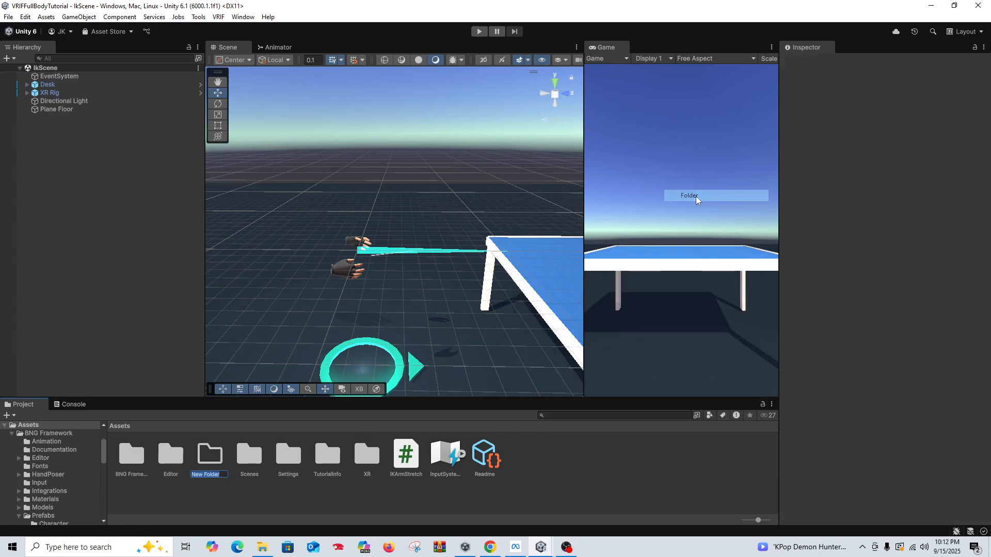
pyautogui.write('Av')
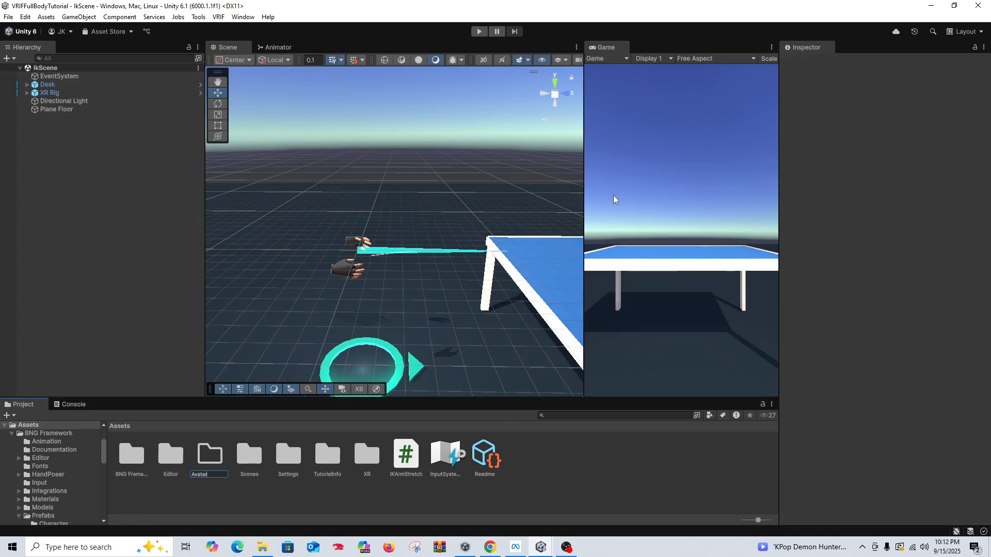
pyautogui.write('atar')
pyautogui.press('Return')
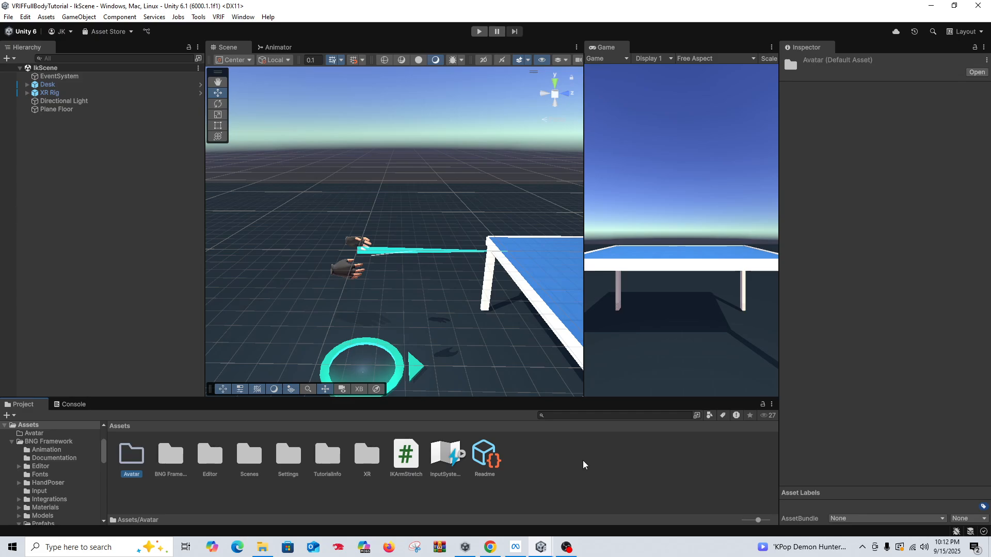
# Step: Import the Exo Gray (1) model from Downloads into the Avatar folder
pyautogui.doubleClick(138, 467)
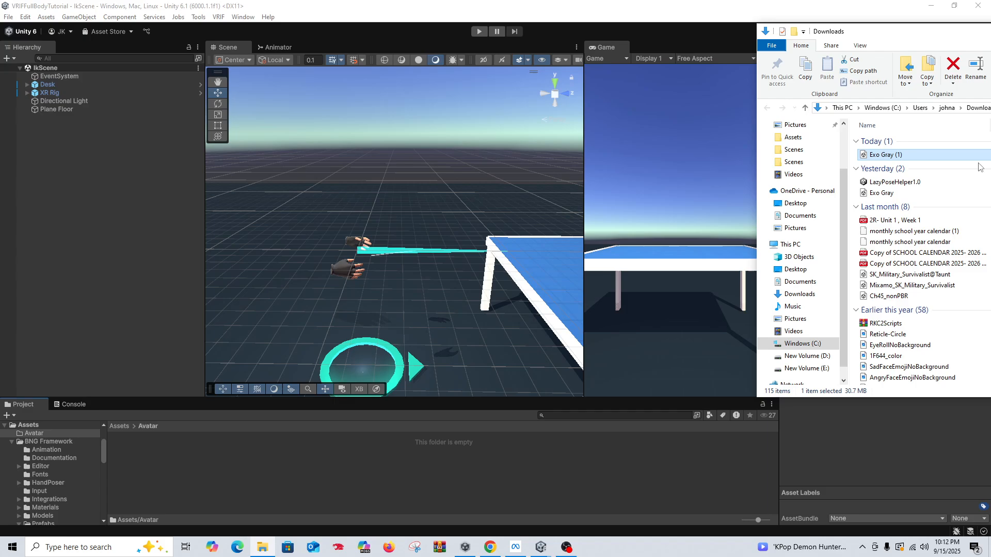
pyautogui.moveTo(878, 155); pyautogui.dragTo(379, 471)
pyautogui.moveTo(880, 33); pyautogui.dragTo(990, 37)
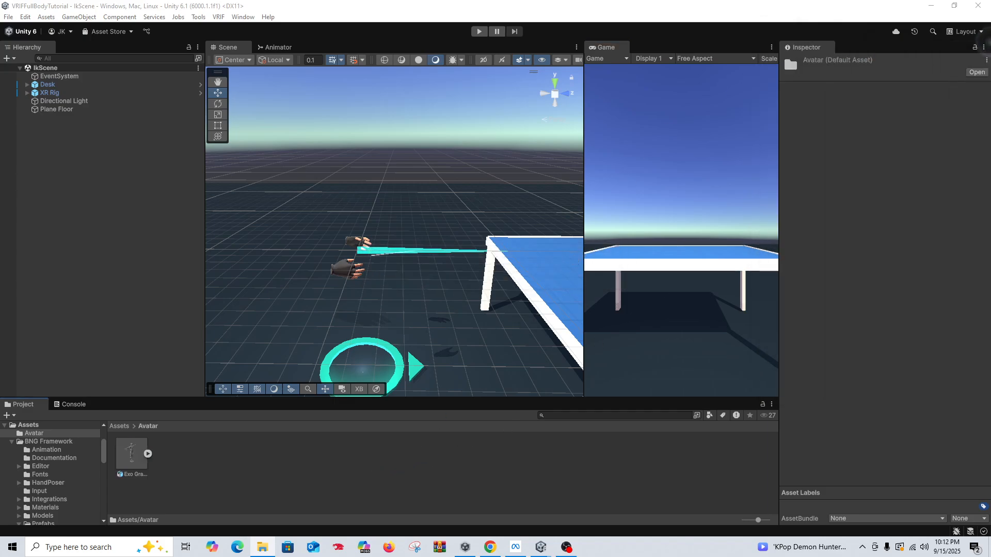
# Step: Set the Exo Gray model's rig animation type to Humanoid and apply the import settings
pyautogui.click(131, 455)
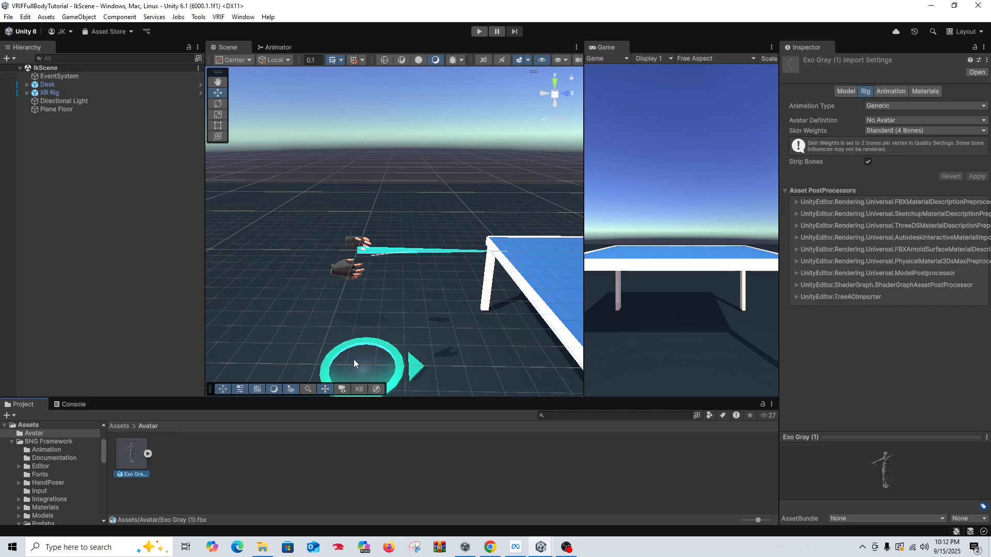
pyautogui.click(897, 104)
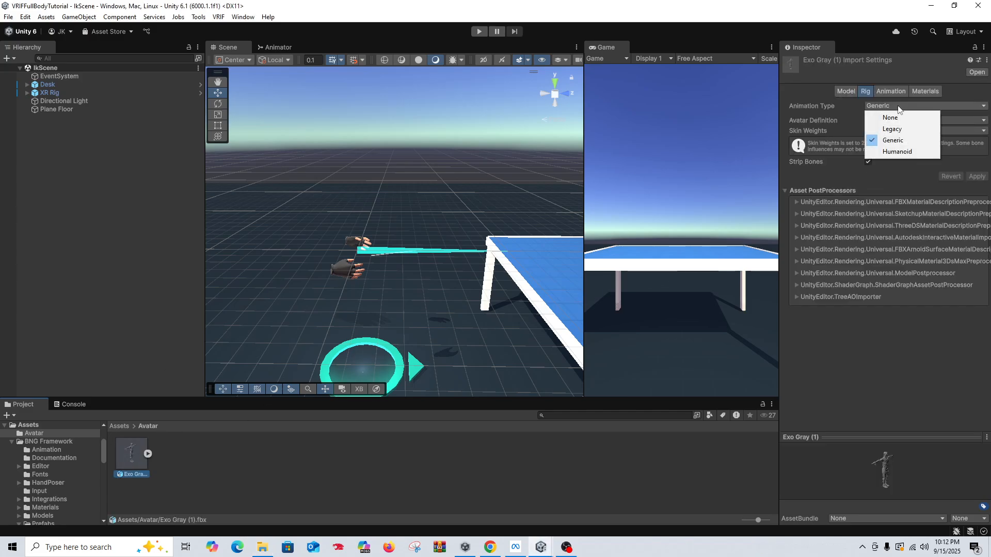
pyautogui.click(896, 150)
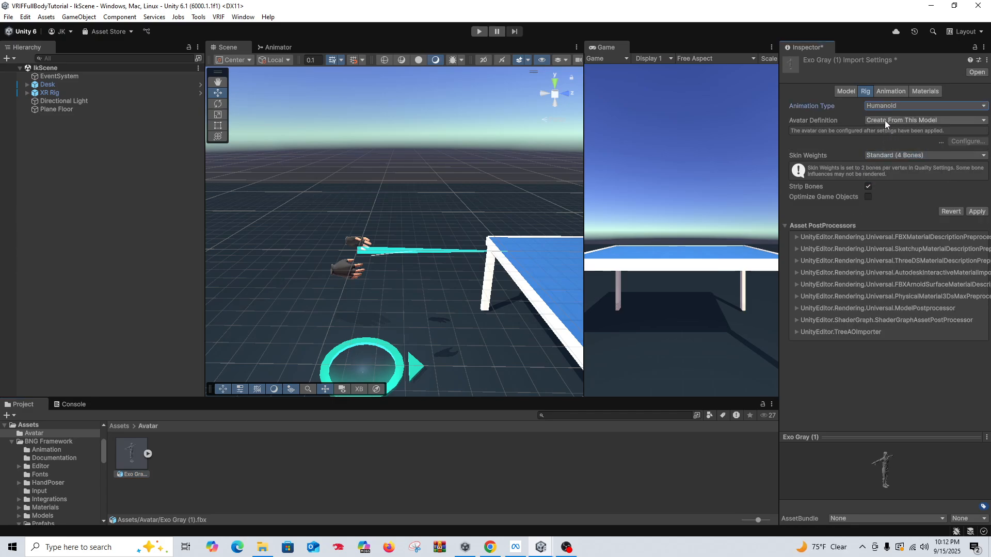
pyautogui.click(977, 212)
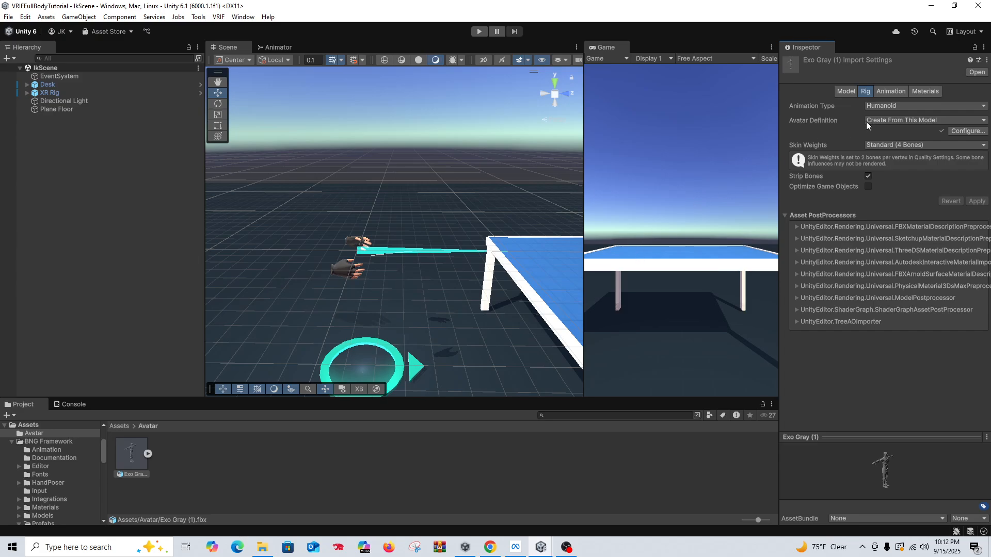
# Step: Extract the Exo Gray model's textures into the Avatar folder and fix the normal map settings of the body and exo textures
pyautogui.click(924, 93)
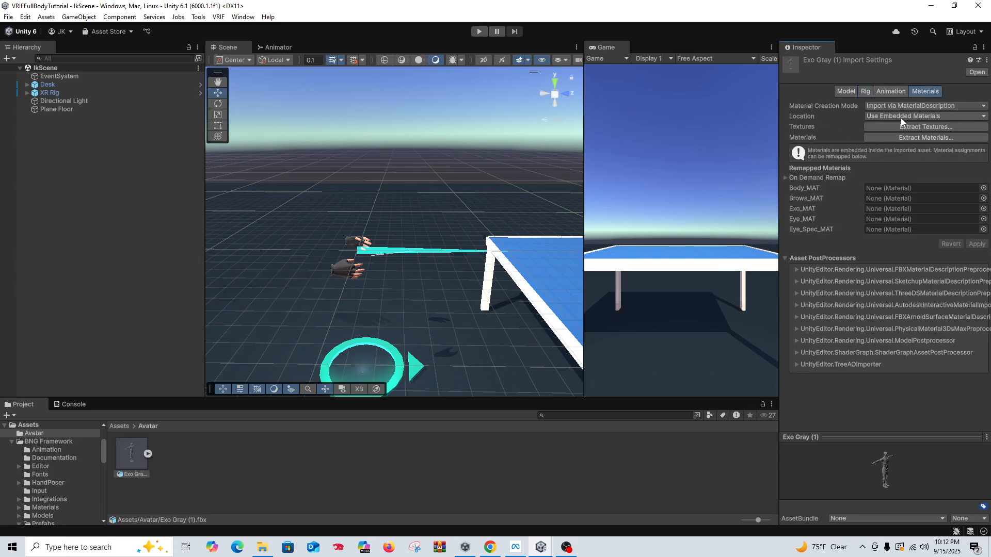
pyautogui.click(865, 127)
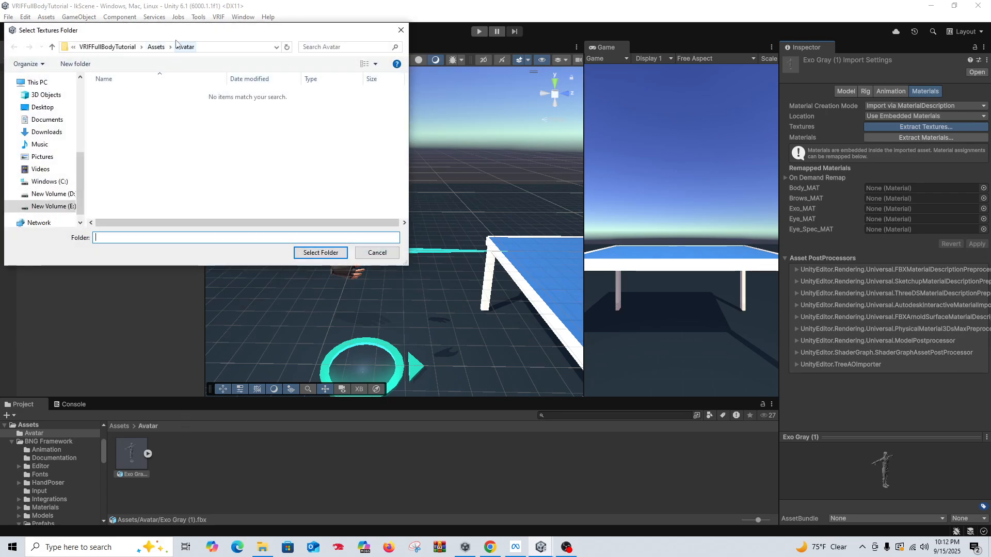
pyautogui.click(321, 252)
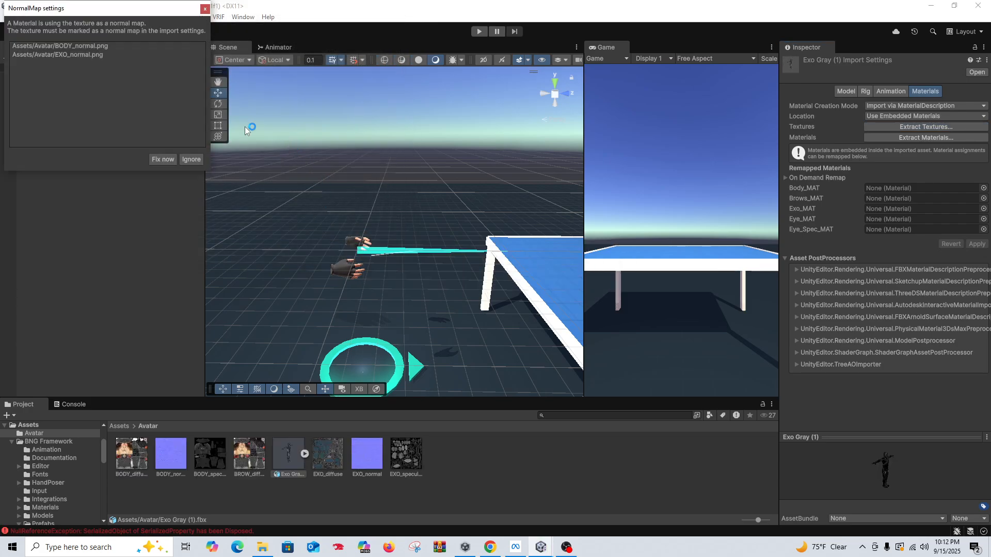
pyautogui.click(162, 158)
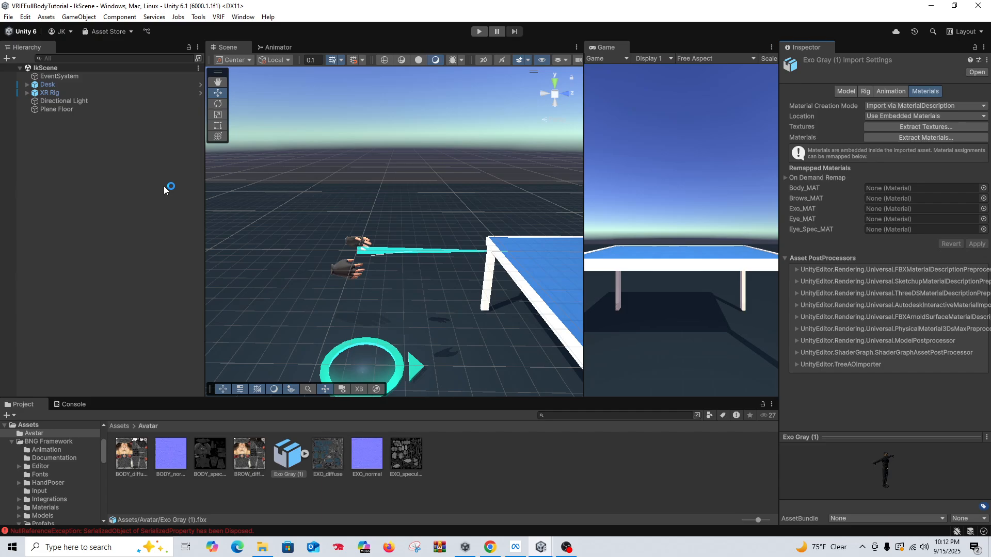
# Step: Clear the console messages and return to the Avatar folder's contents
pyautogui.click(72, 404)
pyautogui.click(14, 415)
pyautogui.click(36, 403)
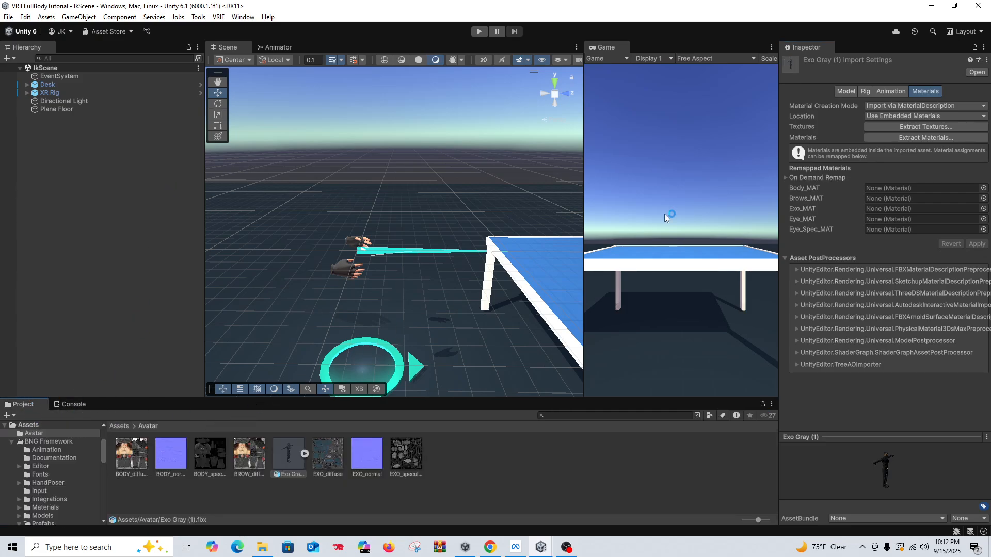
# Step: Extract the Exo Gray model's materials into the Avatar folder and clear the resulting console messages
pyautogui.click(918, 136)
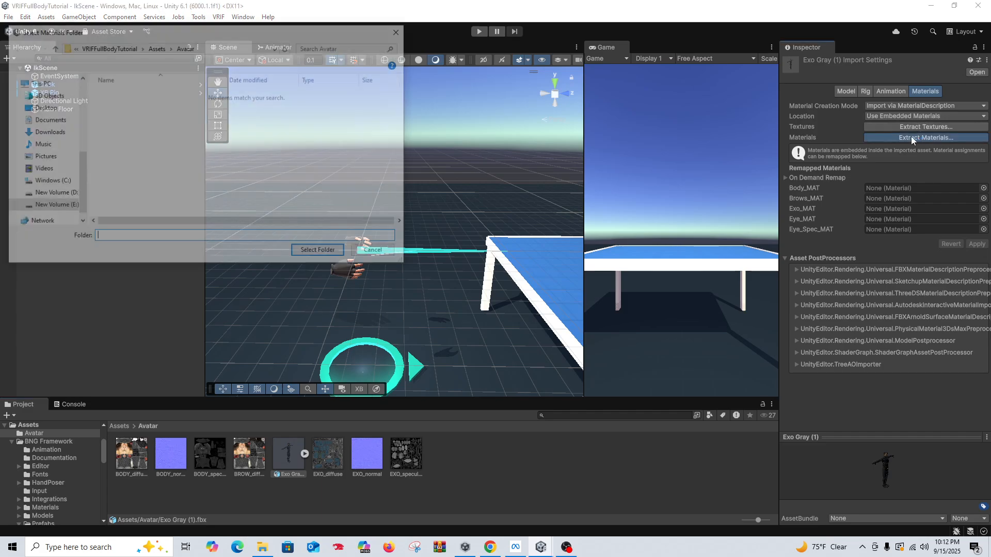
pyautogui.click(321, 253)
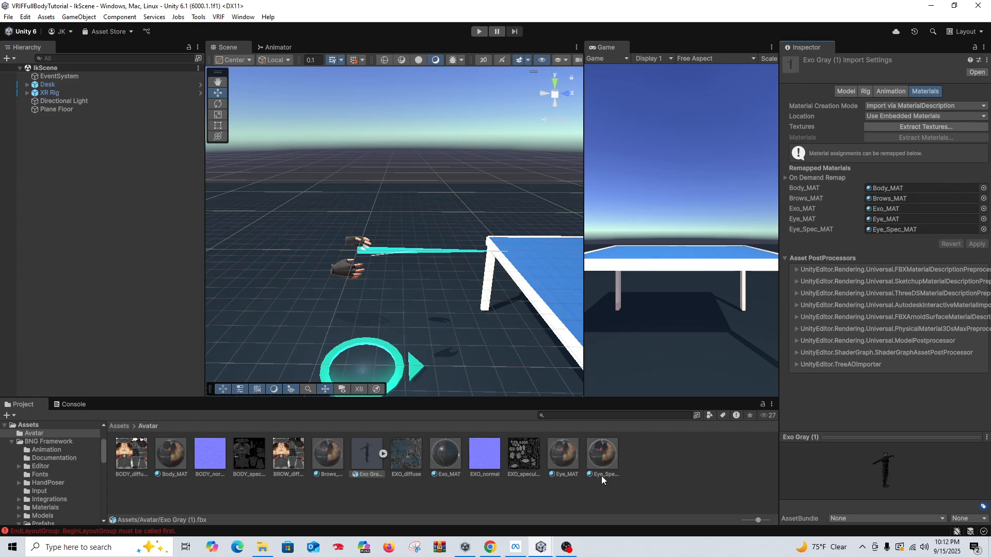
pyautogui.click(70, 407)
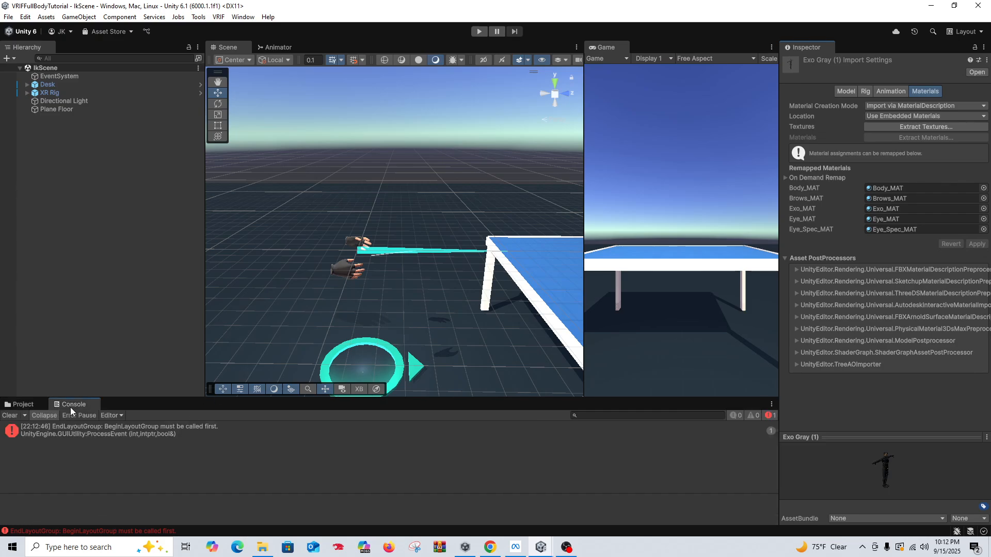
pyautogui.click(11, 415)
pyautogui.click(27, 407)
# Step: Create a new folder named RigAvatar inside the Avatar folder
pyautogui.rightClick(667, 460)
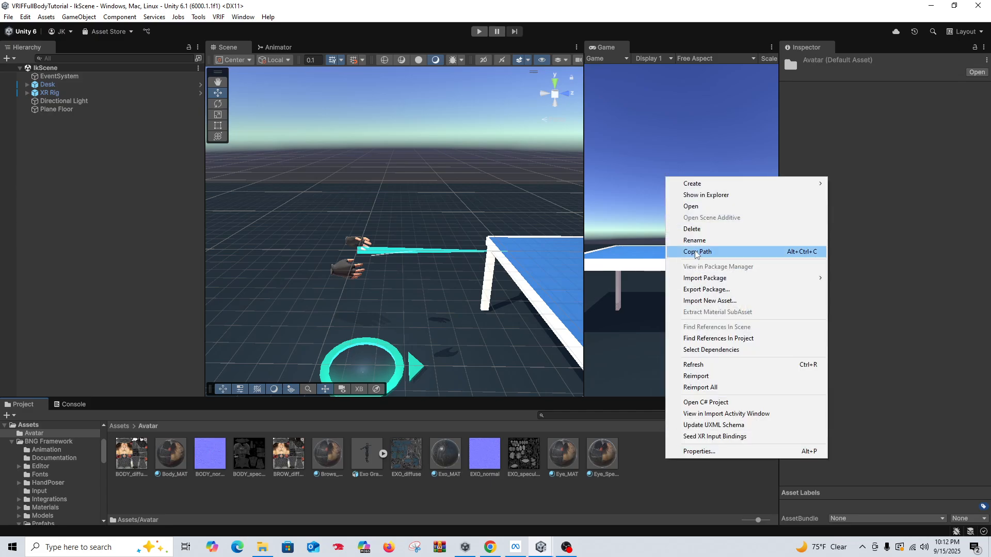
pyautogui.moveTo(746, 183)
pyautogui.click(848, 184)
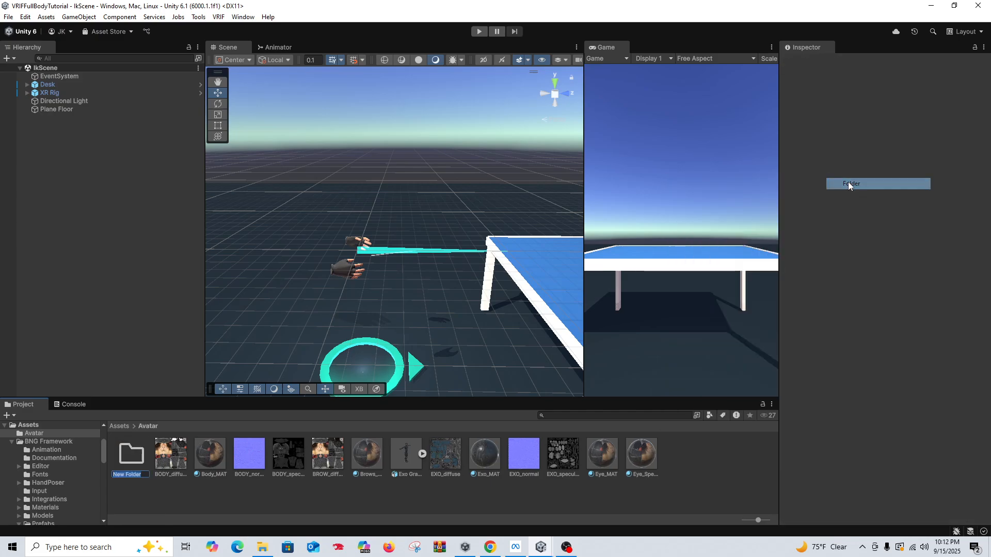
pyautogui.write('IKAvatar')
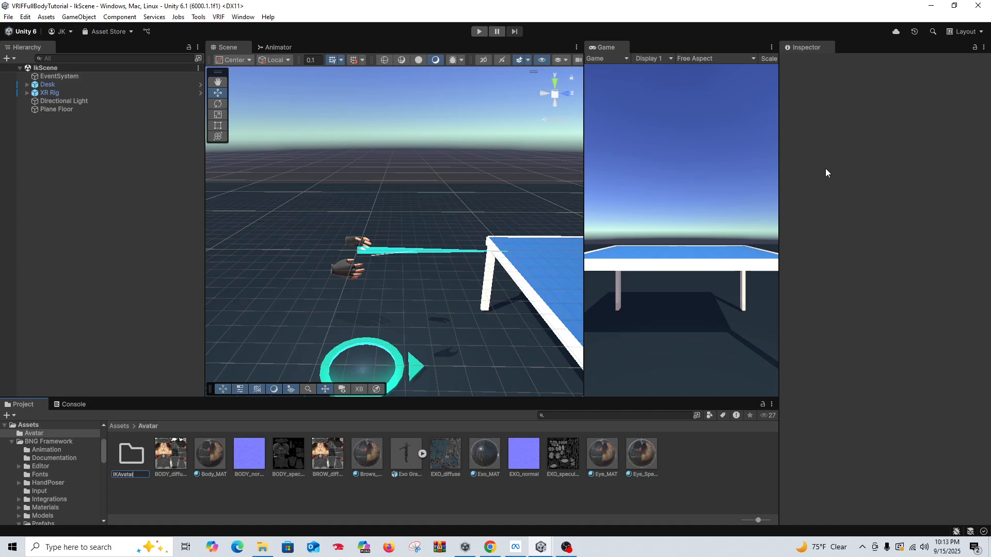
pyautogui.press('BackSpace')
pyautogui.press('BackSpace')
pyautogui.press('BackSpace')
pyautogui.press('Return')
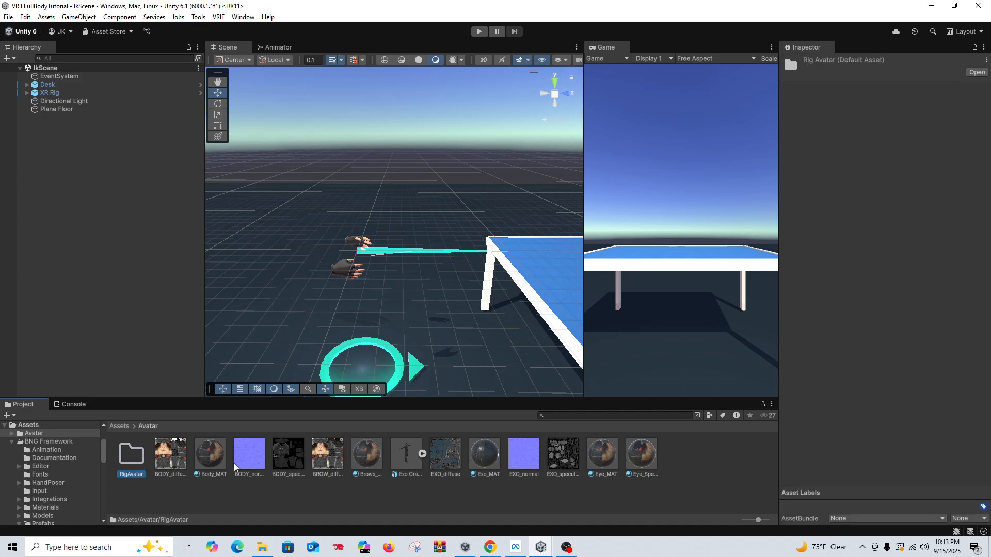
# Step: Move the Exo Gray model and all its extracted textures and materials into the RigAvatar folder
pyautogui.click(172, 460)
pyautogui.keyDown('shift'); pyautogui.click(641, 463); pyautogui.keyUp('shift')
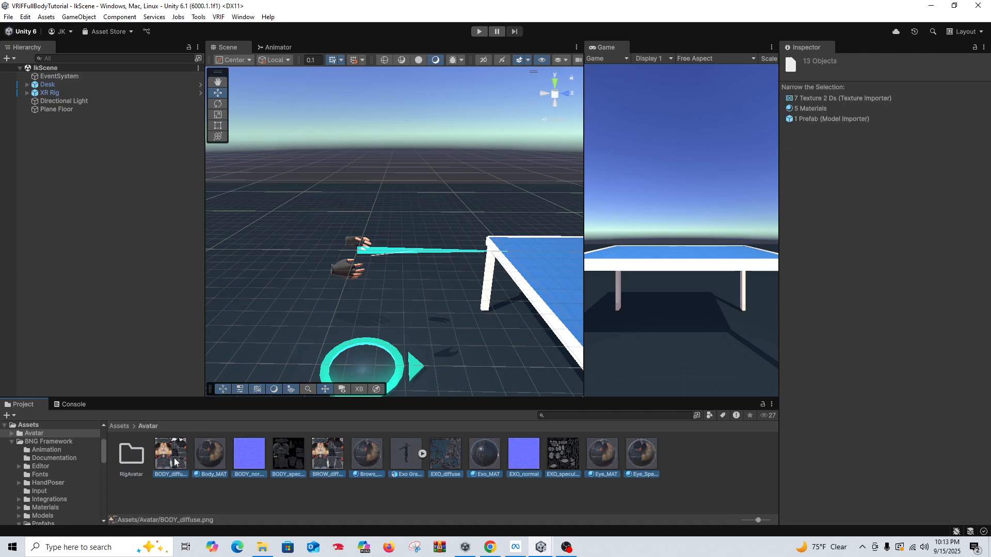
pyautogui.moveTo(174, 461); pyautogui.dragTo(132, 453)
# Step: Duplicate the RigAvatar folder and rename the copy PoserAvatar
pyautogui.click(124, 470)
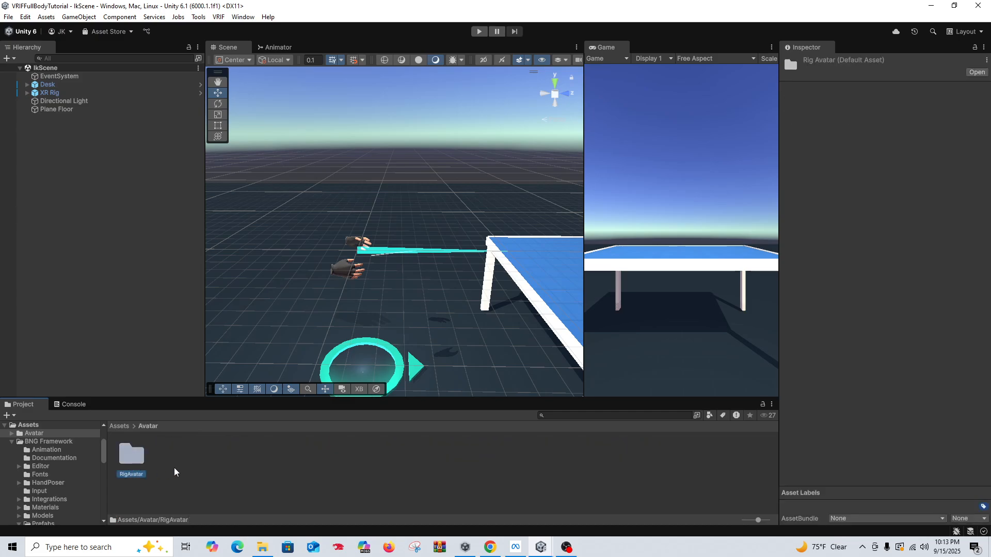
pyautogui.hotkey('ctrl', 'd')
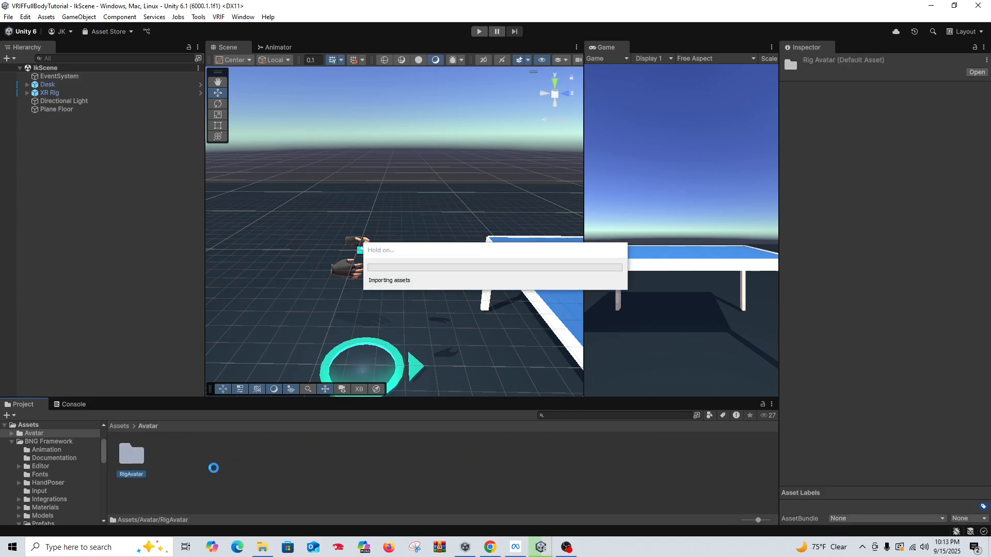
pyautogui.rightClick(182, 471)
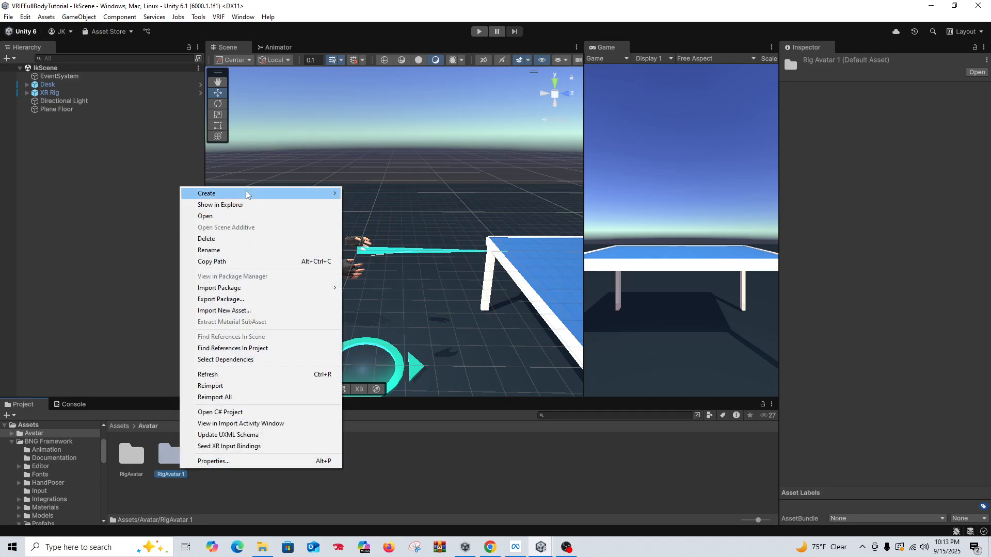
pyautogui.click(243, 251)
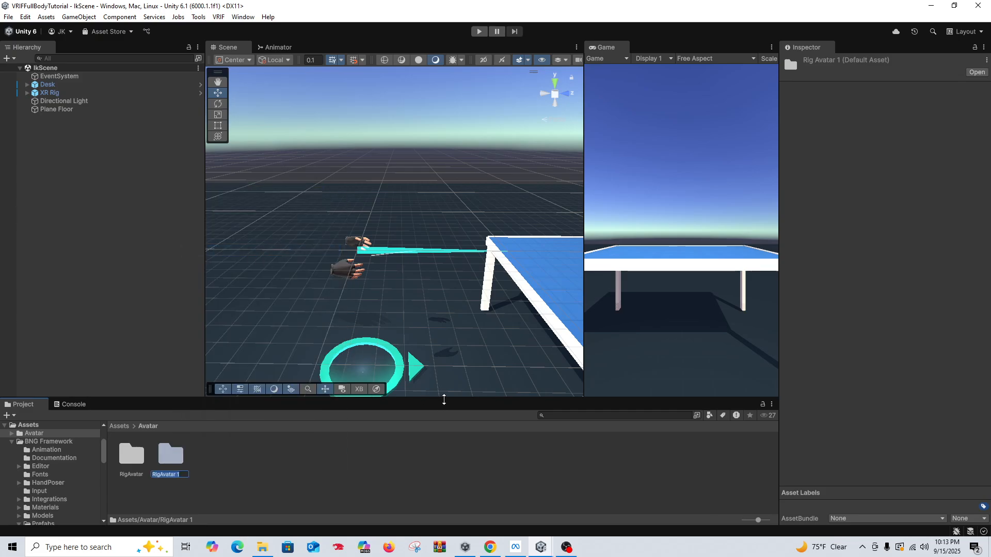
pyautogui.write('PoserAvatar')
pyautogui.press('Return')
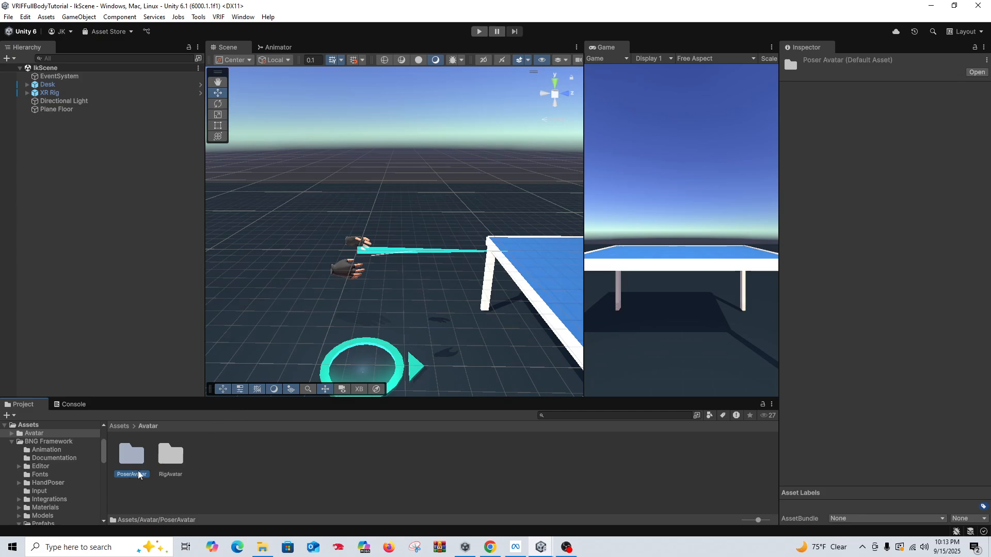
# Step: Open the humanoid avatar configuration of the Exo Gray model stored in the RigAvatar folder
pyautogui.doubleClick(173, 464)
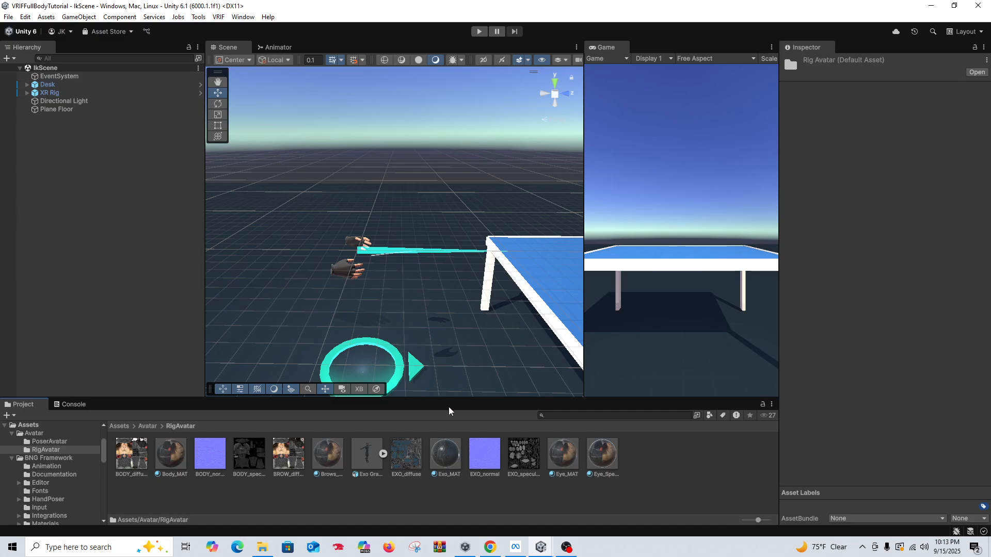
pyautogui.click(377, 464)
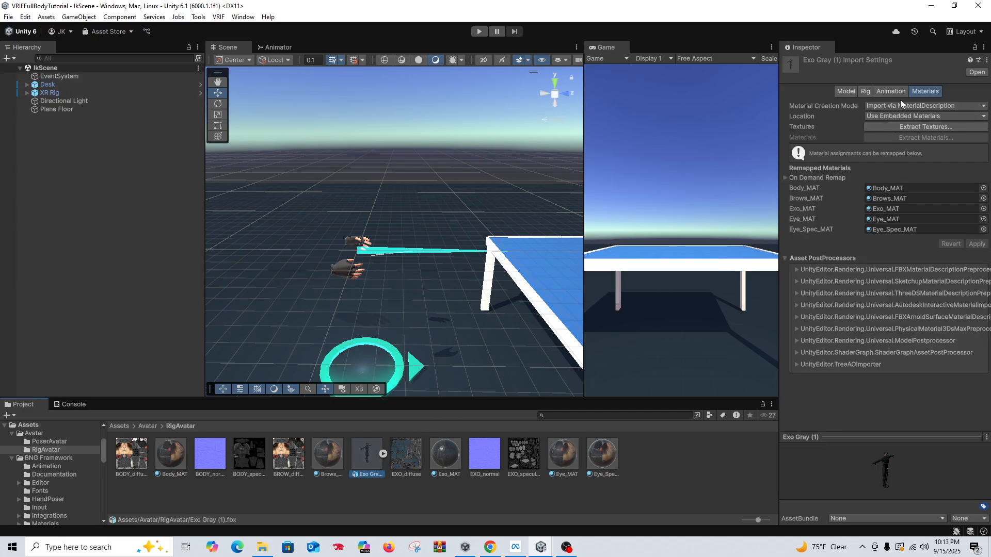
pyautogui.click(865, 91)
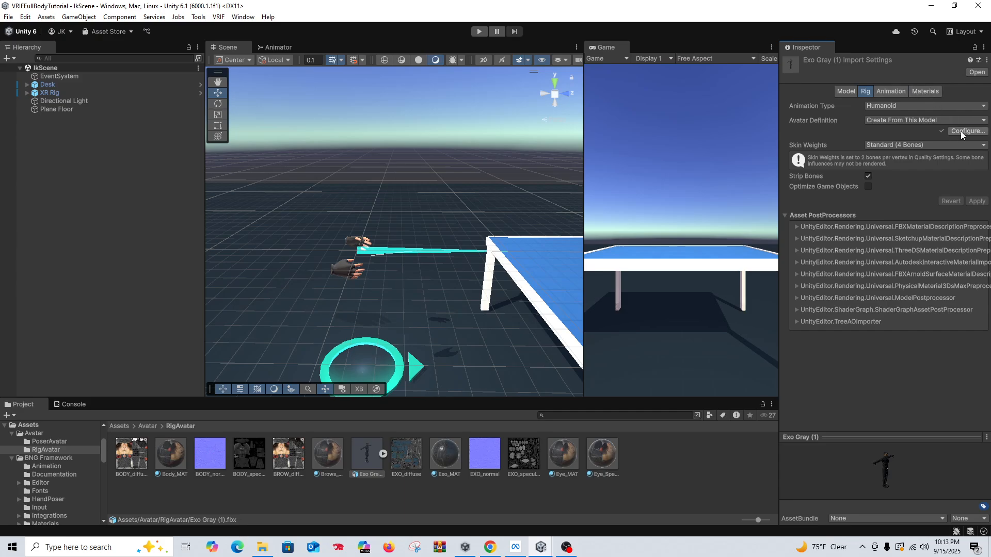
pyautogui.click(961, 131)
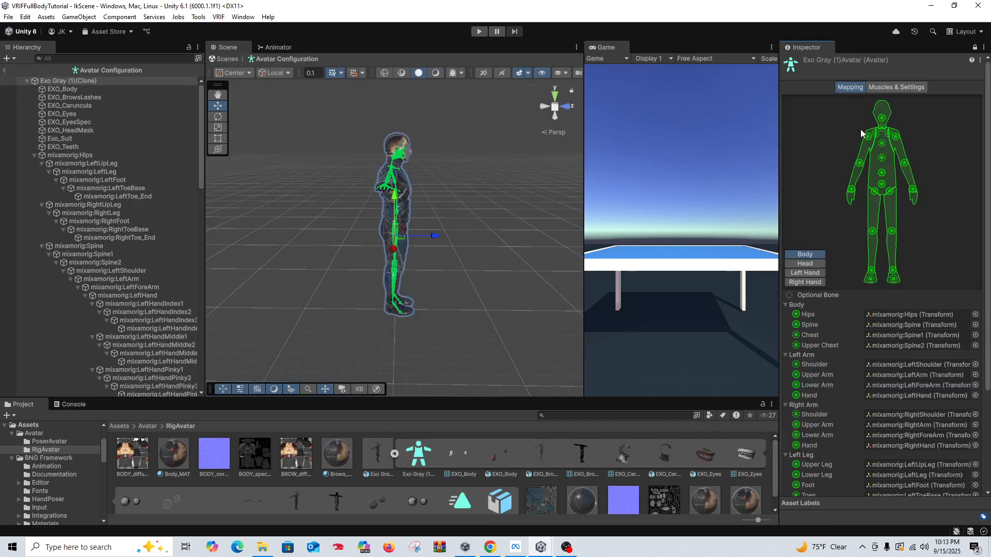
# Step: Clear every left-hand finger bone assignment in the avatar mapping, from Thumb Proximal through Little Distal
pyautogui.click(818, 276)
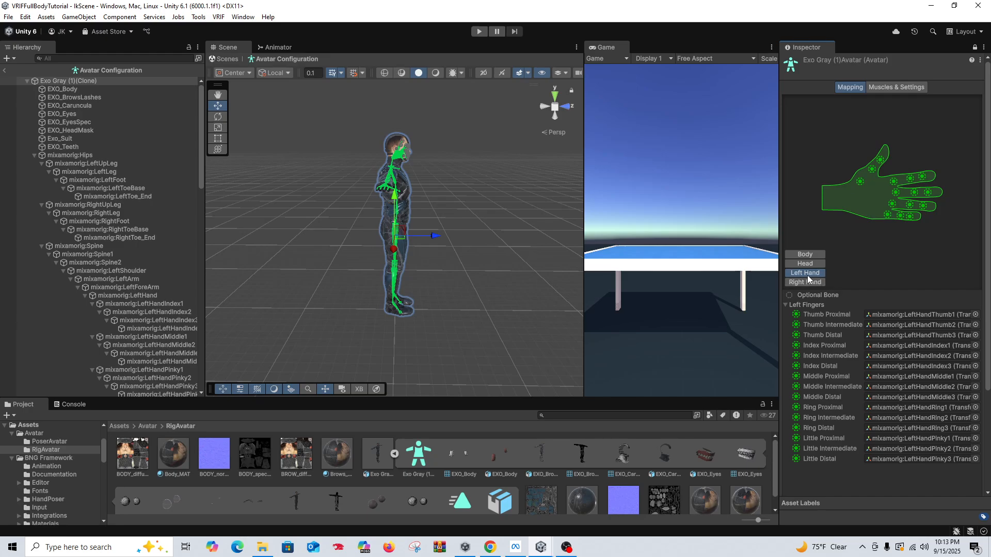
pyautogui.click(898, 317)
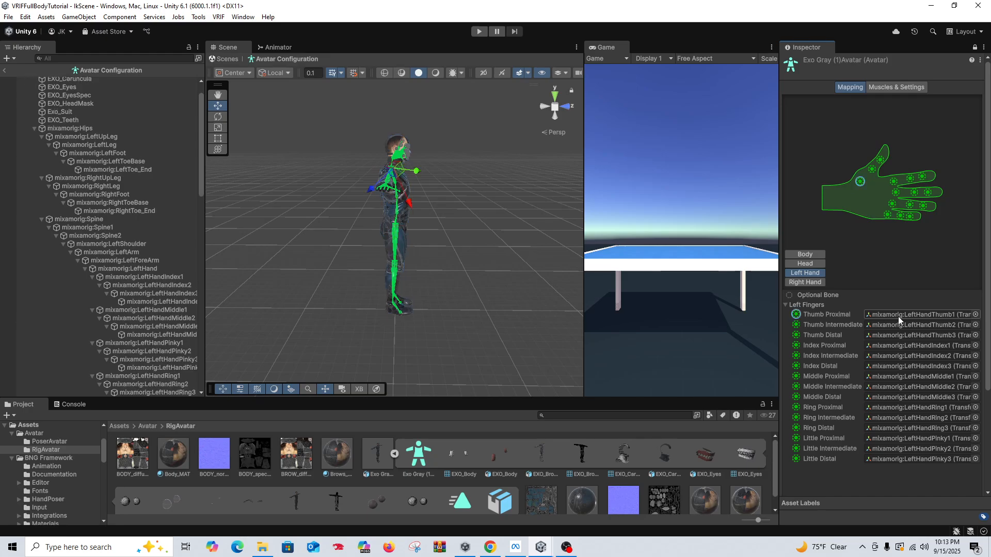
pyautogui.press('Delete')
pyautogui.click(899, 327)
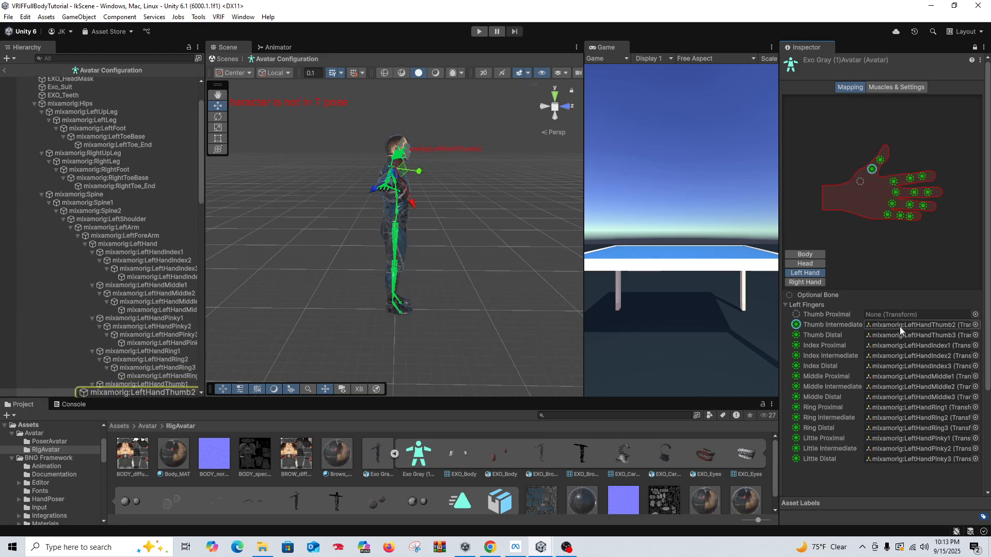
pyautogui.press('Delete')
pyautogui.click(899, 336)
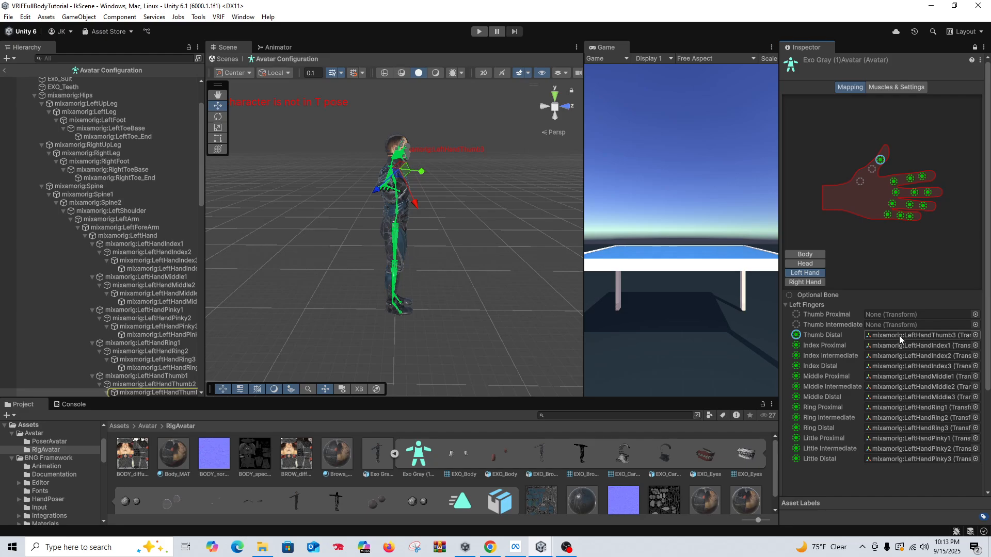
pyautogui.press('Delete')
pyautogui.click(894, 345)
pyautogui.press('Delete')
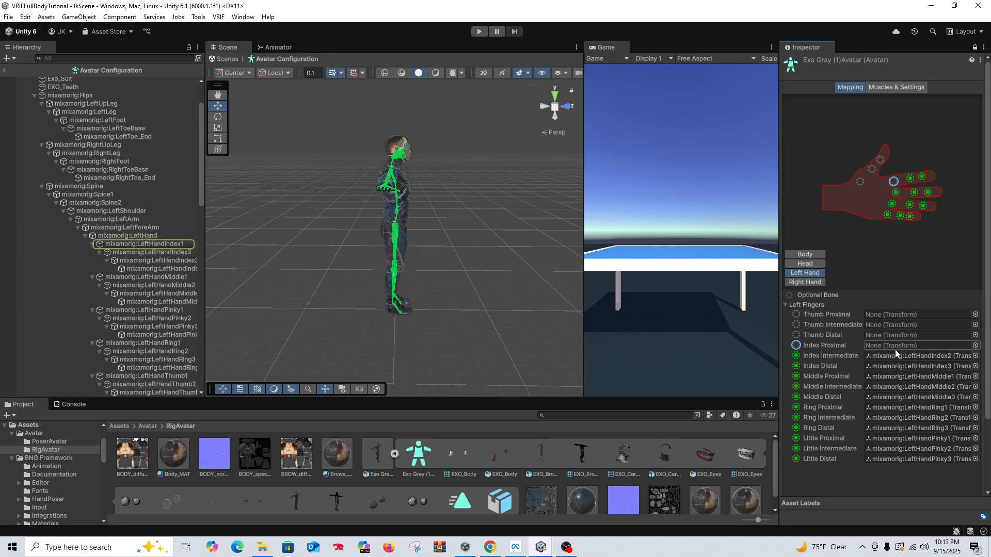
pyautogui.click(893, 355)
pyautogui.press('Delete')
pyautogui.click(890, 367)
pyautogui.press('Delete')
pyautogui.click(891, 377)
pyautogui.press('Delete')
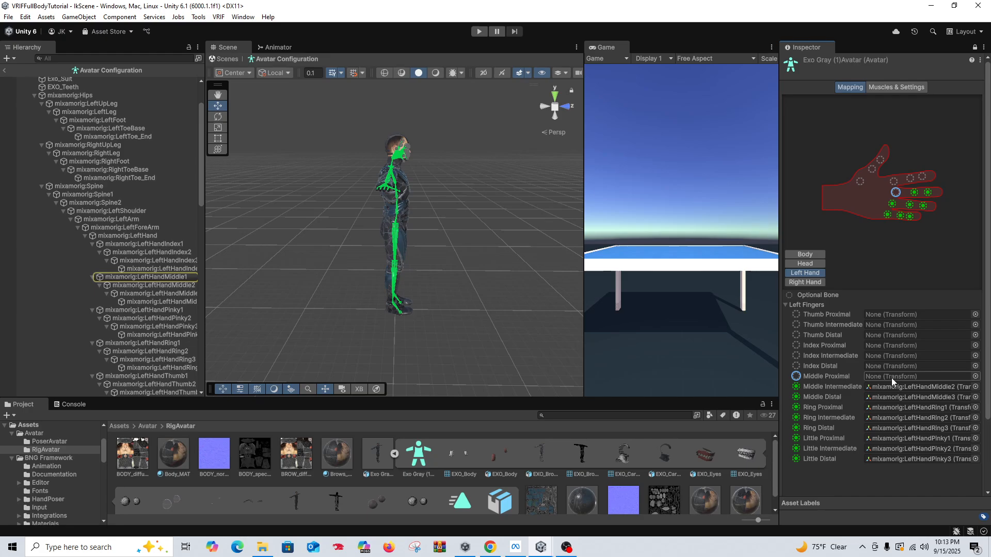
pyautogui.click(891, 387)
pyautogui.press('Delete')
pyautogui.click(892, 397)
pyautogui.press('Delete')
pyautogui.click(893, 407)
pyautogui.press('Delete')
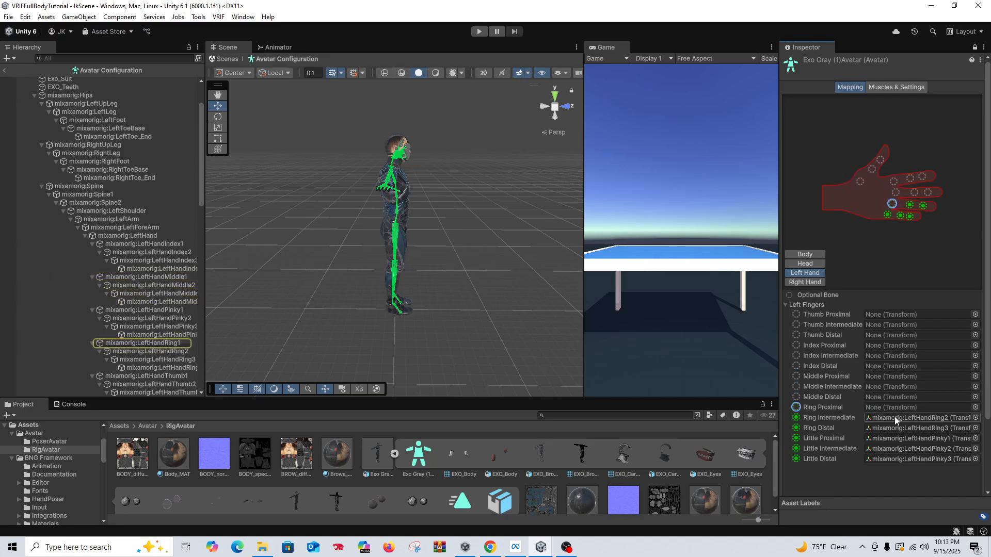
pyautogui.click(893, 417)
pyautogui.press('Delete')
pyautogui.click(896, 427)
pyautogui.press('Delete')
pyautogui.click(897, 438)
pyautogui.press('Delete')
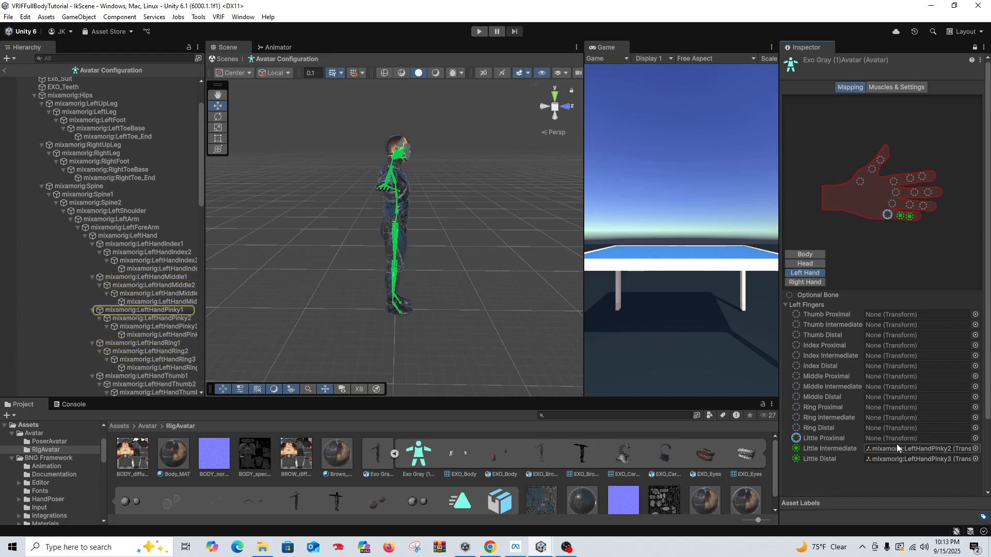
pyautogui.click(896, 446)
pyautogui.press('Delete')
pyautogui.click(897, 457)
pyautogui.press('Delete')
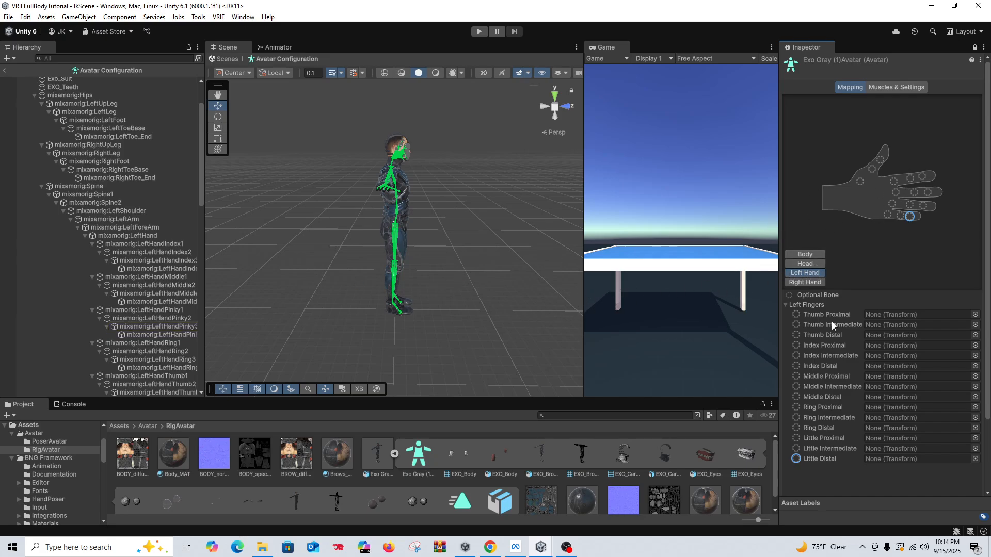
# Step: Clear every right-hand finger bone assignment from Thumb Proximal through Little Distal, then apply the mapping and finish the avatar configuration
pyautogui.click(808, 284)
pyautogui.click(888, 314)
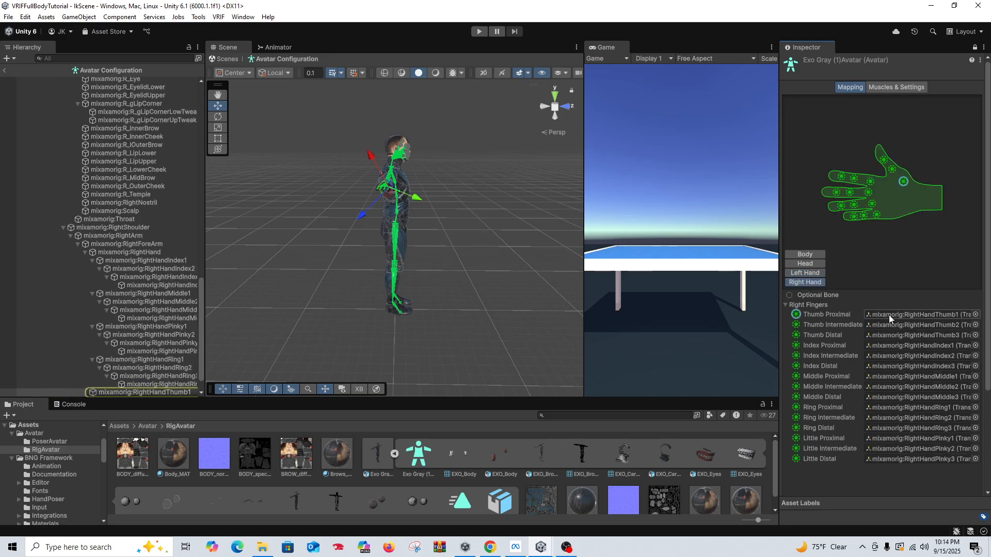
pyautogui.press('Delete')
pyautogui.click(892, 323)
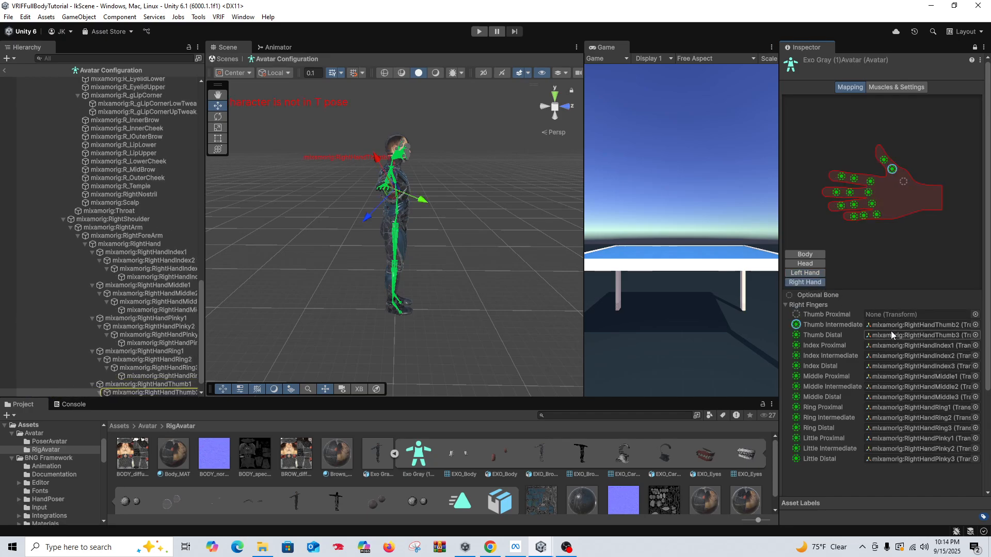
pyautogui.press('Delete')
pyautogui.click(891, 335)
pyautogui.press('Delete')
pyautogui.click(887, 345)
pyautogui.press('Delete')
pyautogui.click(888, 355)
pyautogui.press('Delete')
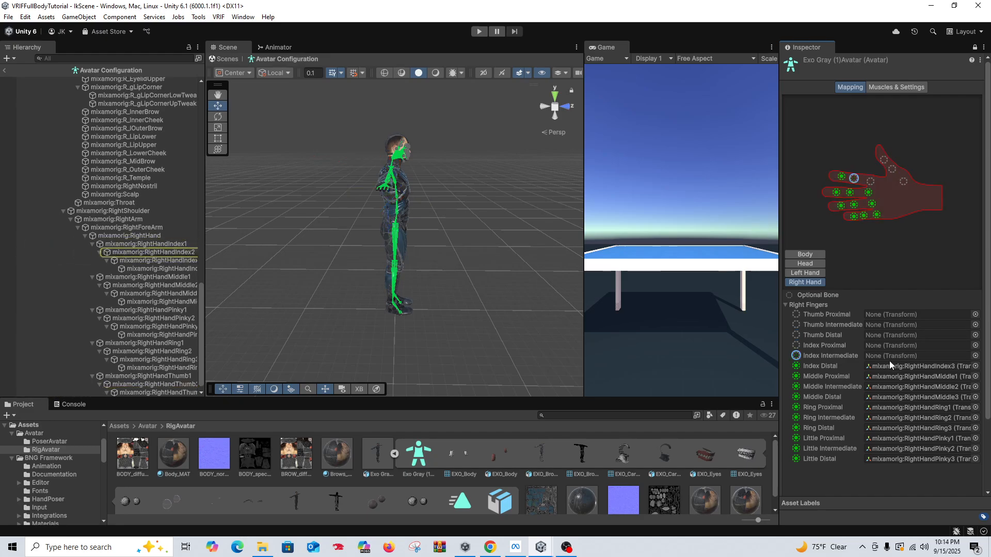
pyautogui.click(890, 366)
pyautogui.press('Delete')
pyautogui.click(890, 377)
pyautogui.press('Delete')
pyautogui.click(891, 386)
pyautogui.press('Delete')
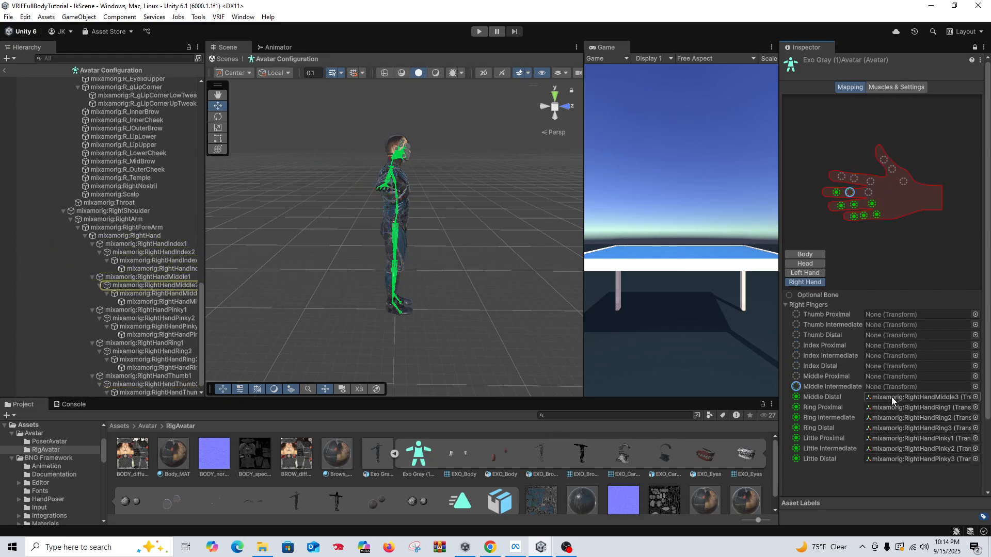
pyautogui.click(890, 398)
pyautogui.press('Delete')
pyautogui.click(890, 407)
pyautogui.press('Delete')
pyautogui.click(888, 417)
pyautogui.press('Delete')
pyautogui.click(887, 429)
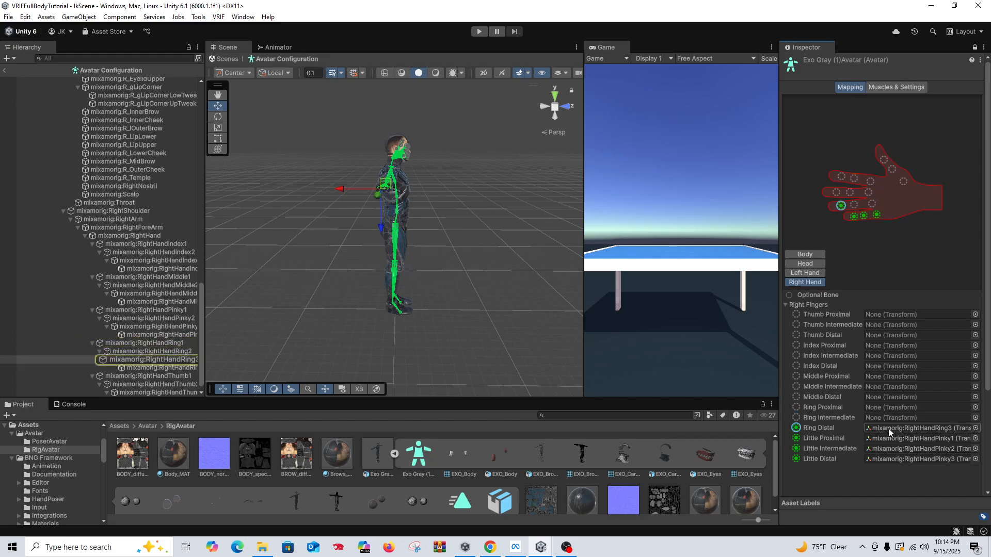
pyautogui.press('Delete')
pyautogui.click(887, 438)
pyautogui.press('Delete')
pyautogui.click(887, 449)
pyautogui.press('Delete')
pyautogui.click(888, 460)
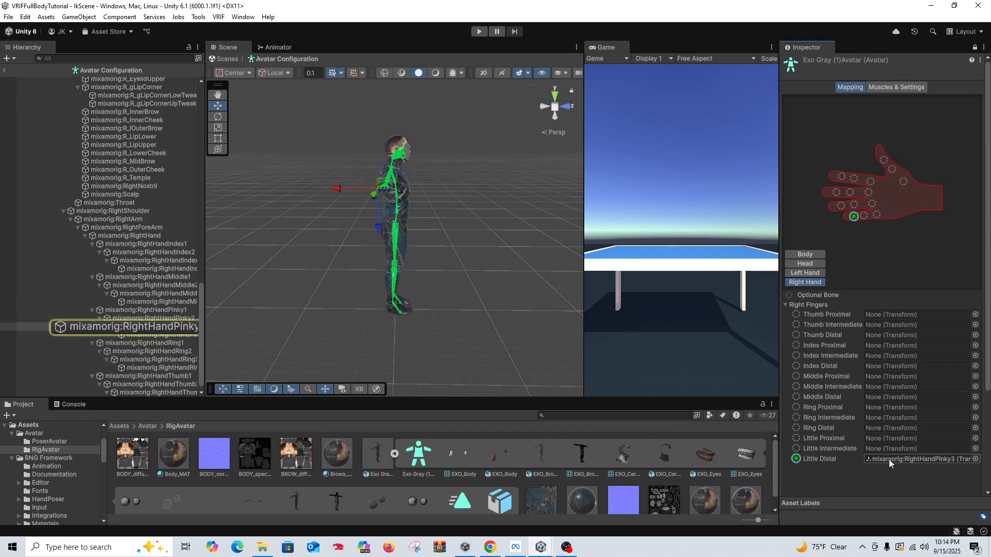
pyautogui.press('Delete')
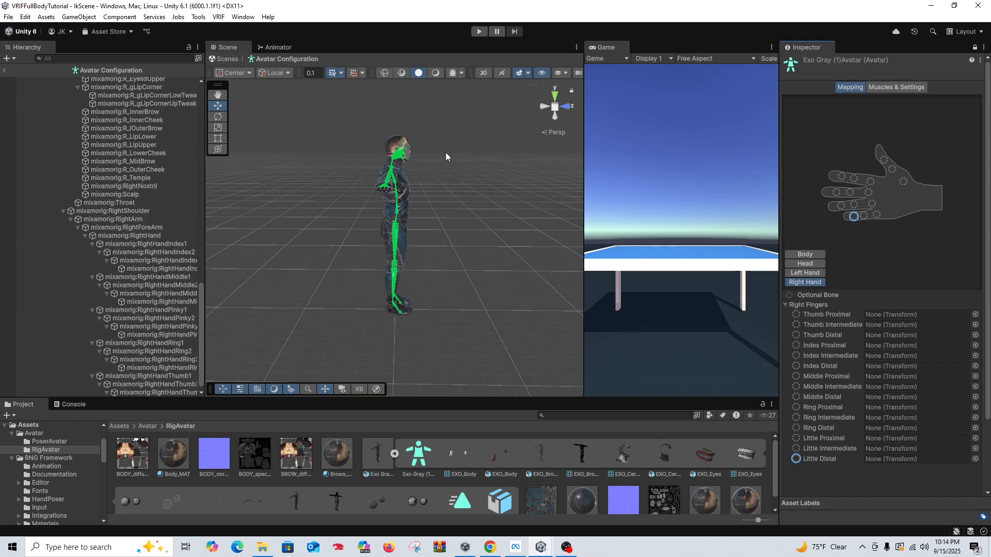
pyautogui.scroll(-3, 937, 410)
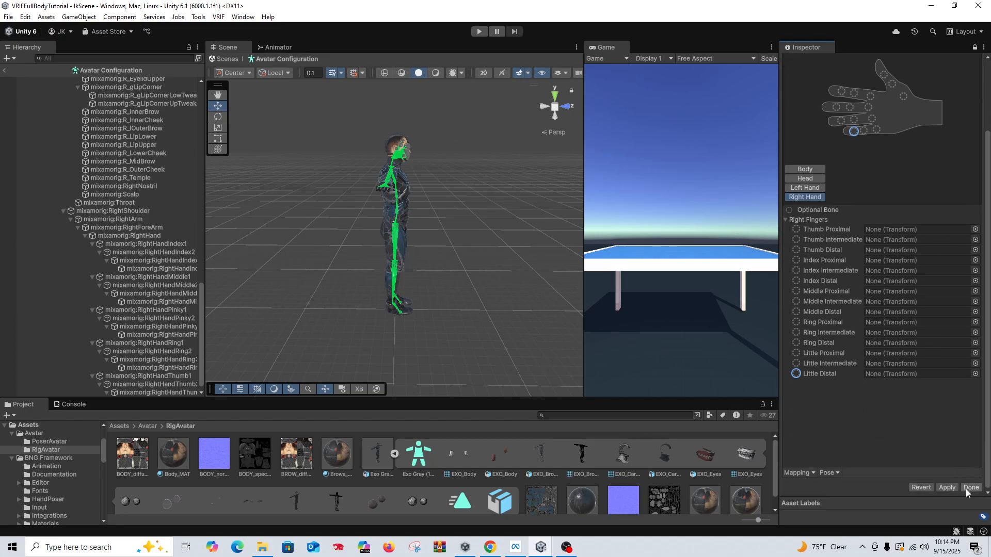
pyautogui.click(965, 488)
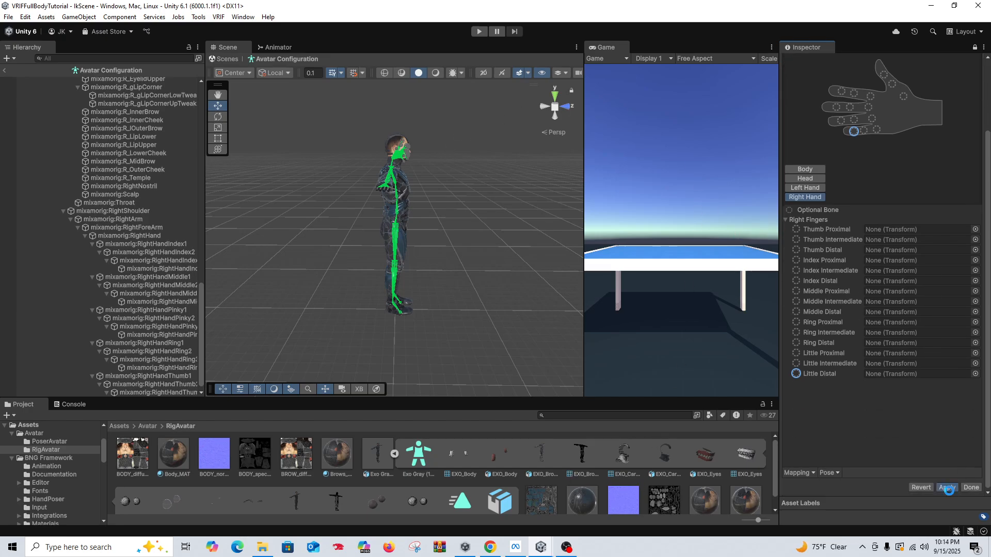
# Step: Try to select the Exo Gray model in the PoserAvatar folder
pyautogui.click(147, 427)
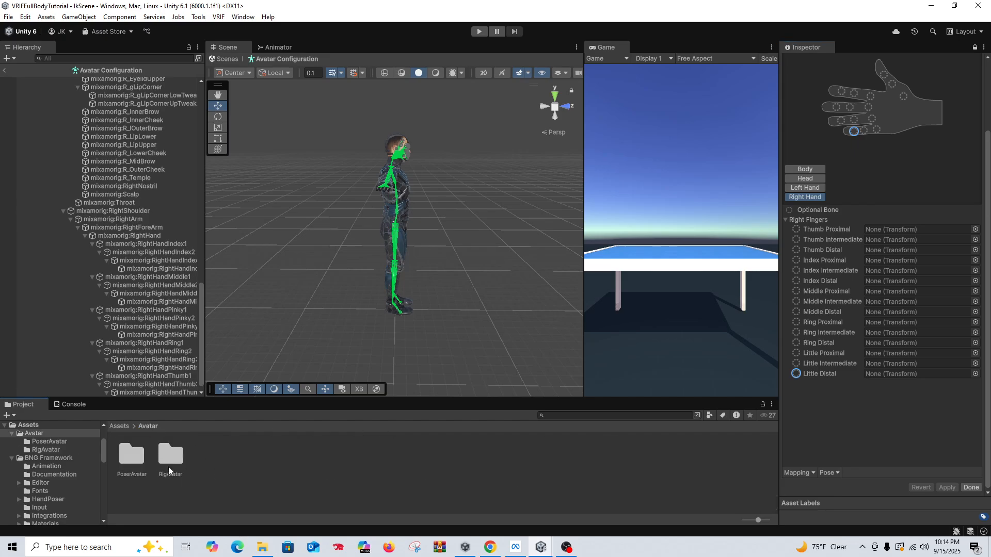
pyautogui.doubleClick(138, 462)
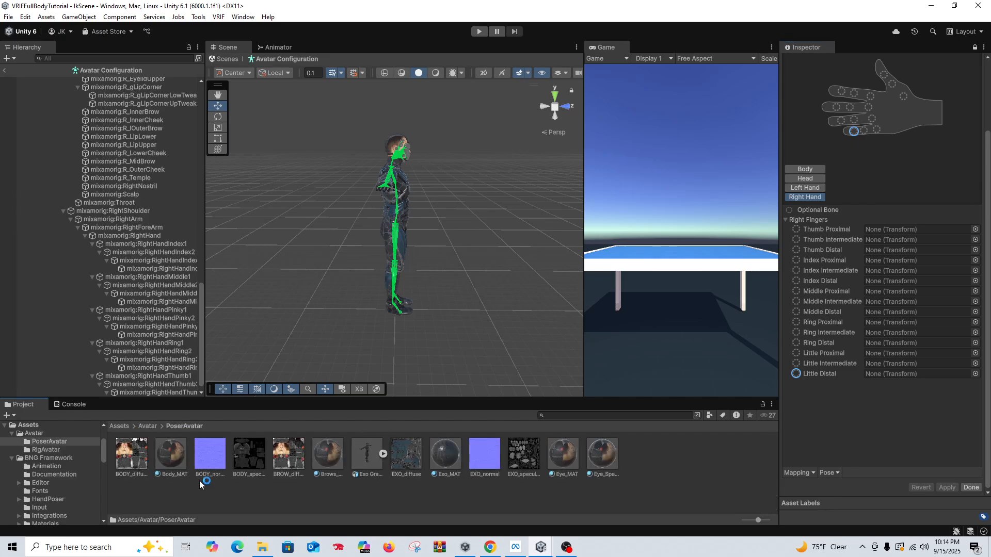
pyautogui.click(355, 473)
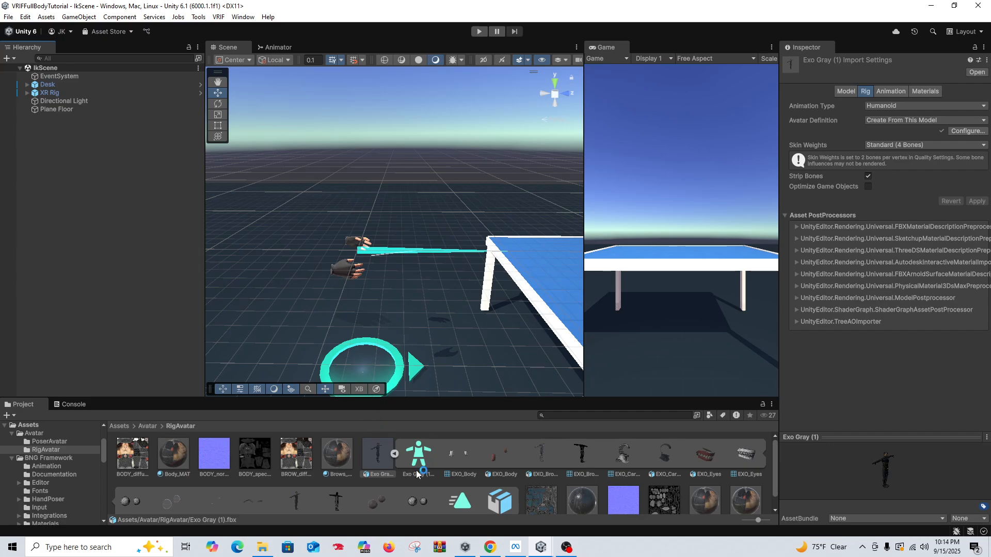
# Step: Check the left-hand finger bone mapping in the avatar configuration of the PoserAvatar folder's Exo Gray model, then leave the configuration
pyautogui.click(370, 463)
pyautogui.click(146, 426)
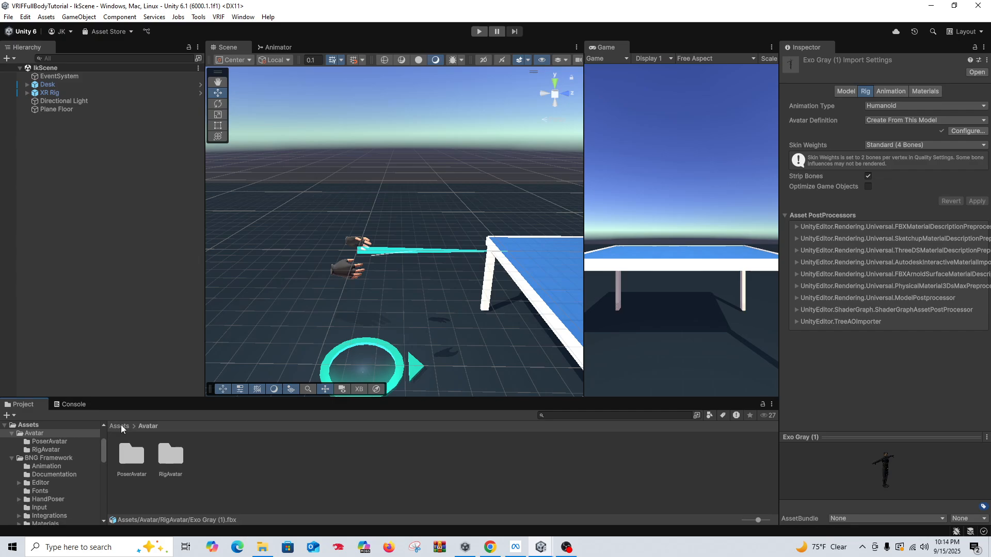
pyautogui.doubleClick(135, 463)
pyautogui.click(366, 458)
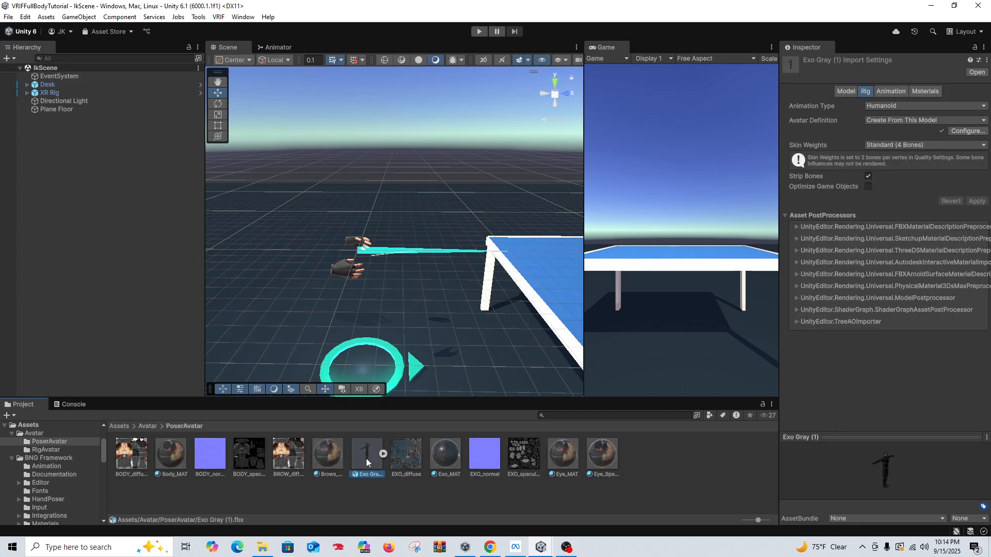
pyautogui.click(968, 130)
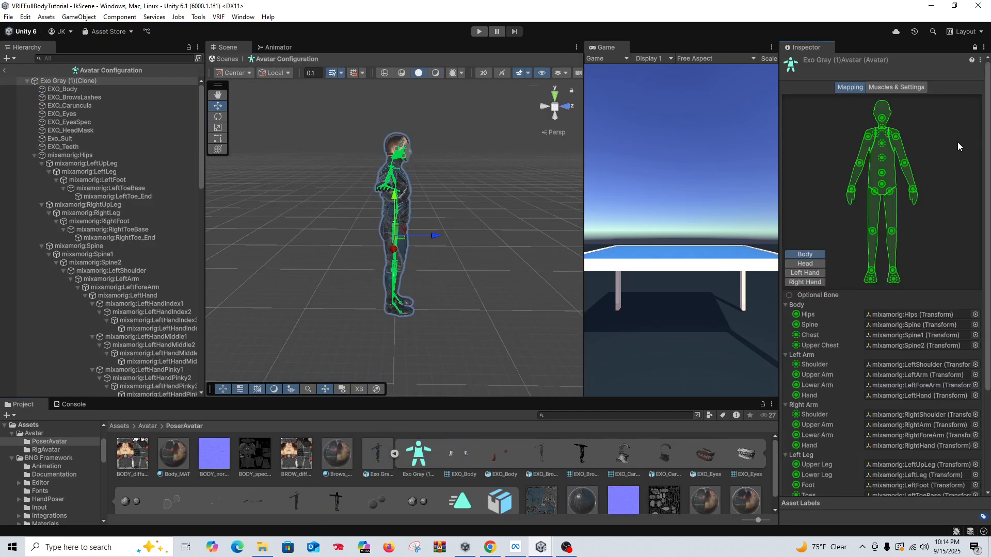
pyautogui.click(805, 272)
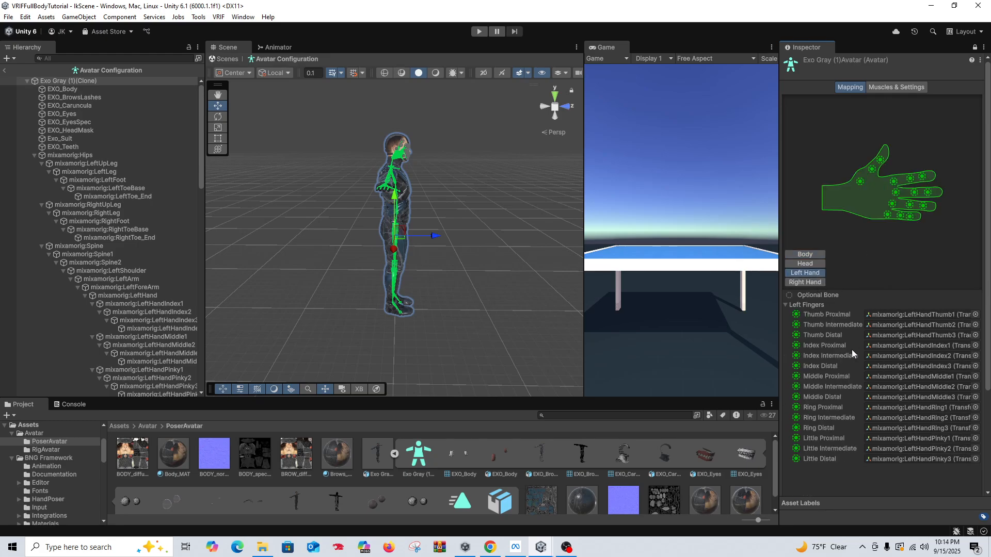
pyautogui.click(6, 70)
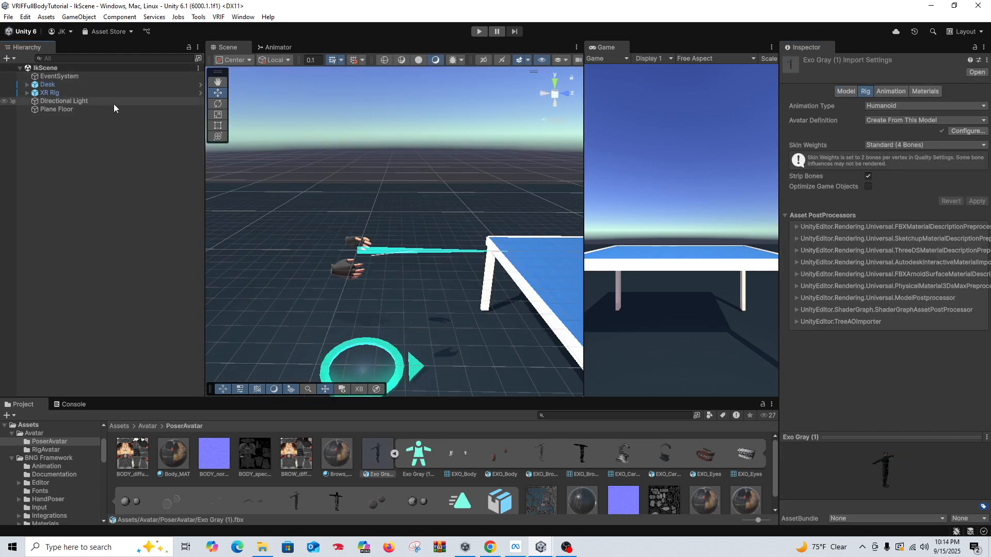
# Step: Add the Exo Gray model from the RigAvatar folder to the scene as a child of the XR Rig's PlayerController
pyautogui.click(150, 426)
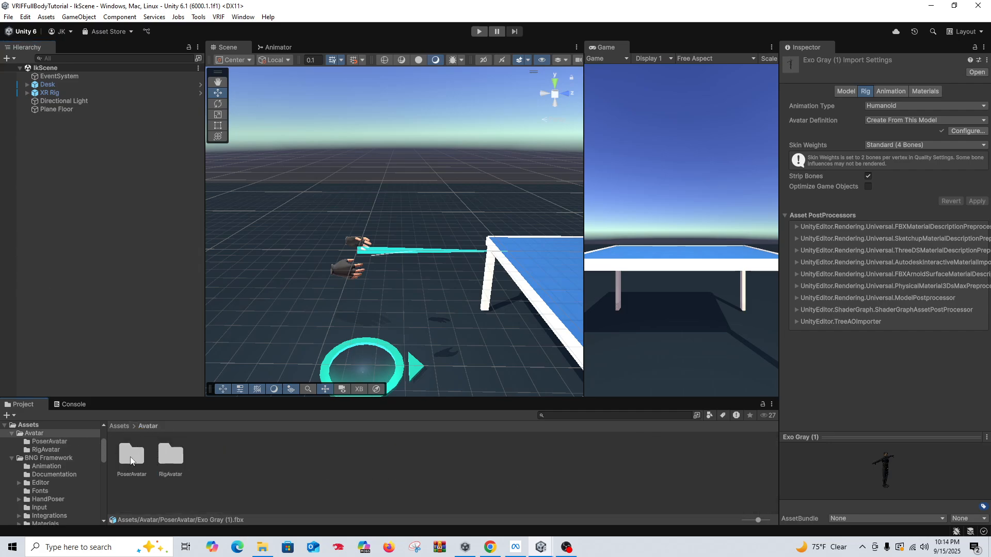
pyautogui.doubleClick(170, 457)
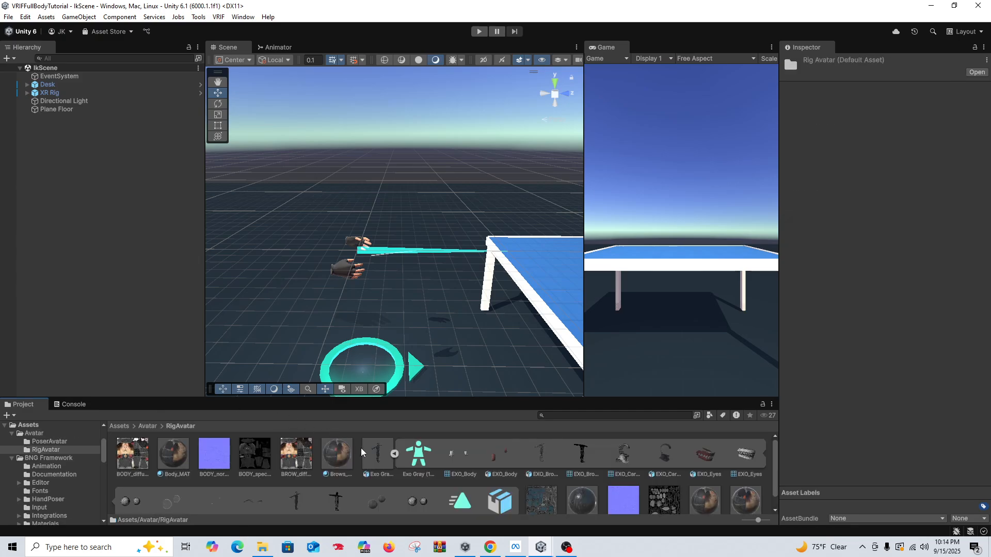
pyautogui.moveTo(374, 456); pyautogui.dragTo(141, 268)
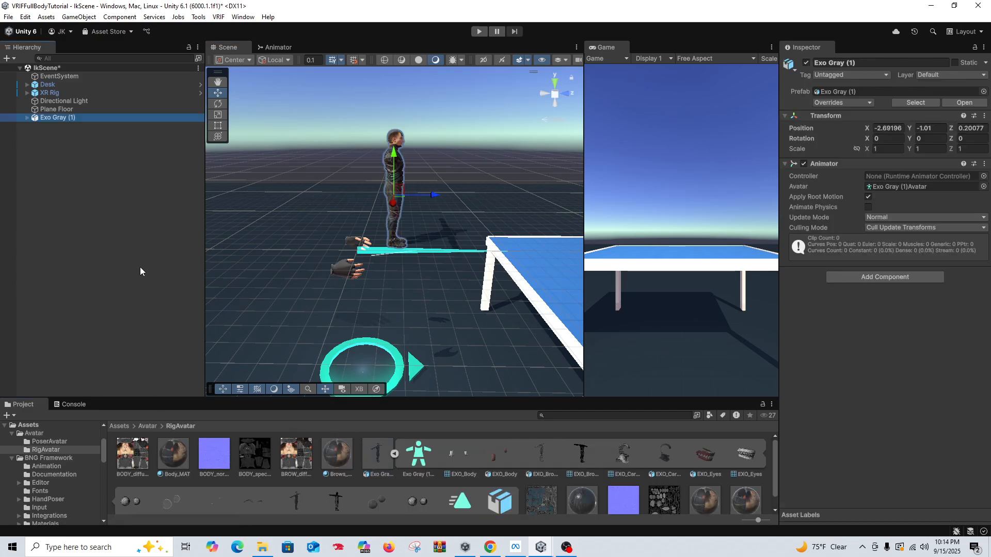
pyautogui.click(27, 94)
pyautogui.click(34, 101)
pyautogui.click(35, 102)
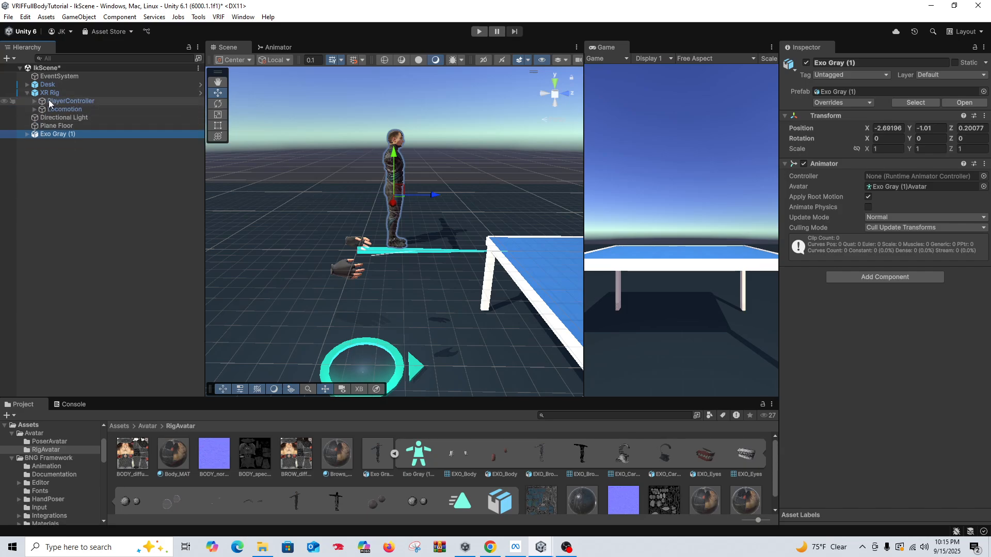
pyautogui.moveTo(62, 103); pyautogui.dragTo(62, 102)
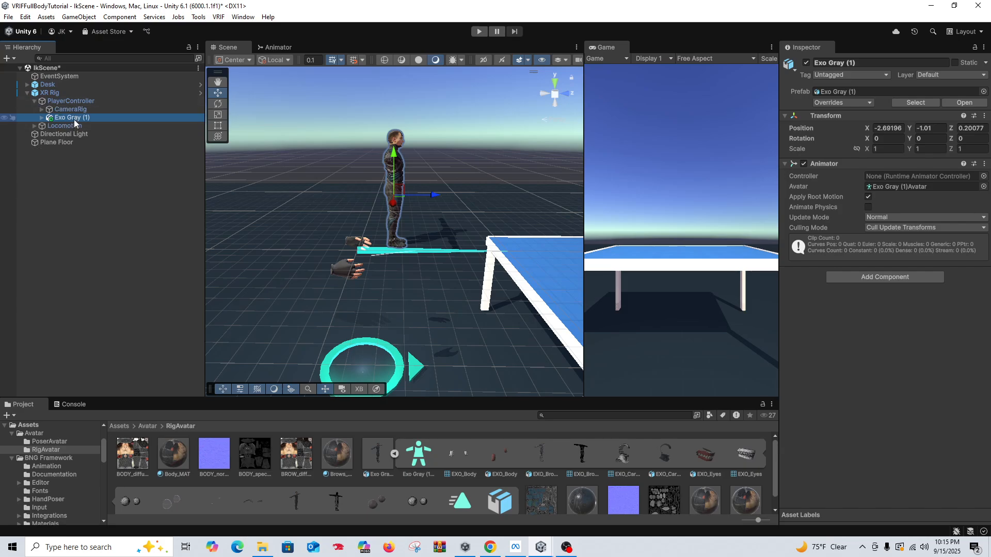
# Step: Rename the character object under PlayerController to Exo Gray
pyautogui.click(847, 63)
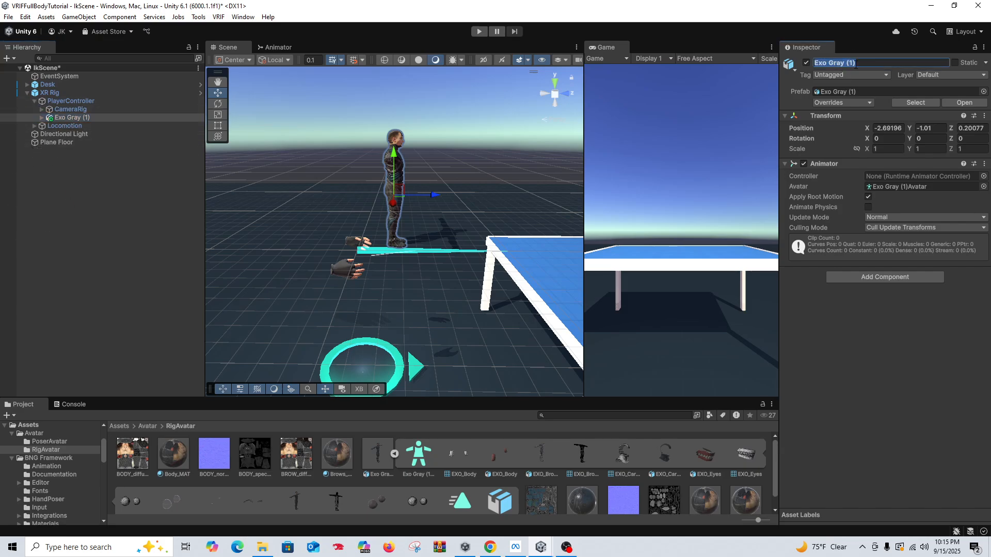
pyautogui.click(847, 62)
pyautogui.moveTo(847, 63); pyautogui.dragTo(863, 61)
pyautogui.click(866, 378)
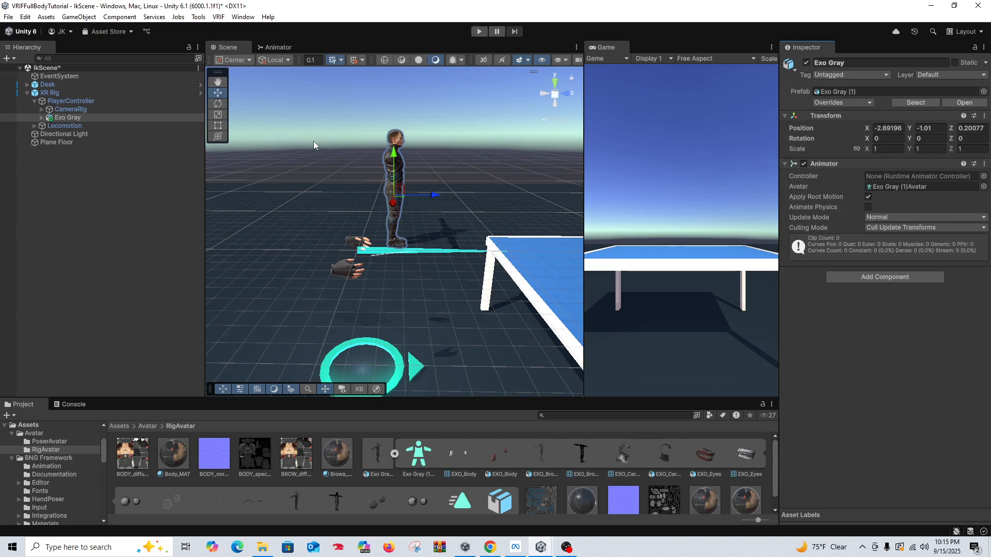
# Step: Set the Exo Gray object's position to X 0, Y -1, Z 0
pyautogui.click(887, 128)
pyautogui.write('0')
pyautogui.press('Tab')
pyautogui.write('0')
pyautogui.press('Tab')
pyautogui.write('0')
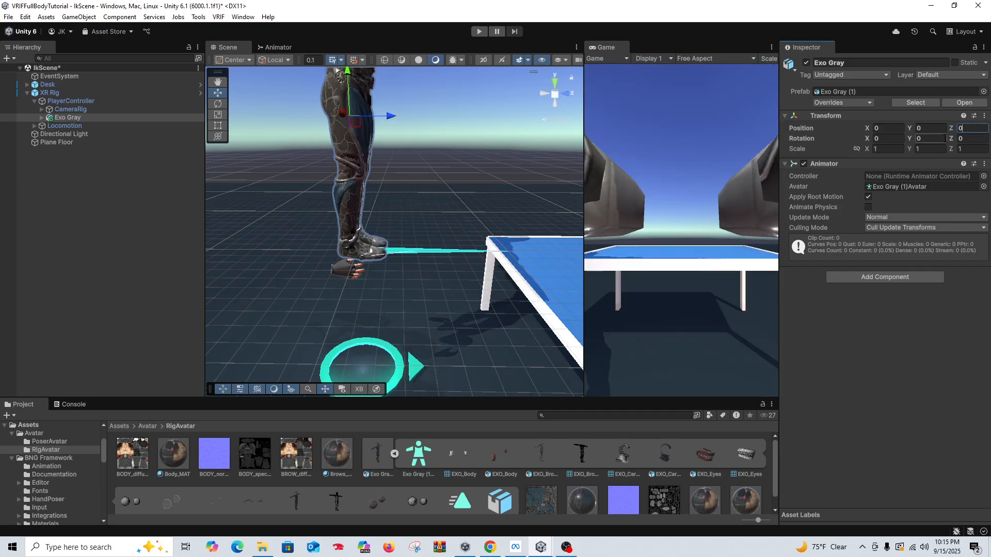
pyautogui.click(927, 128)
pyautogui.write('-1')
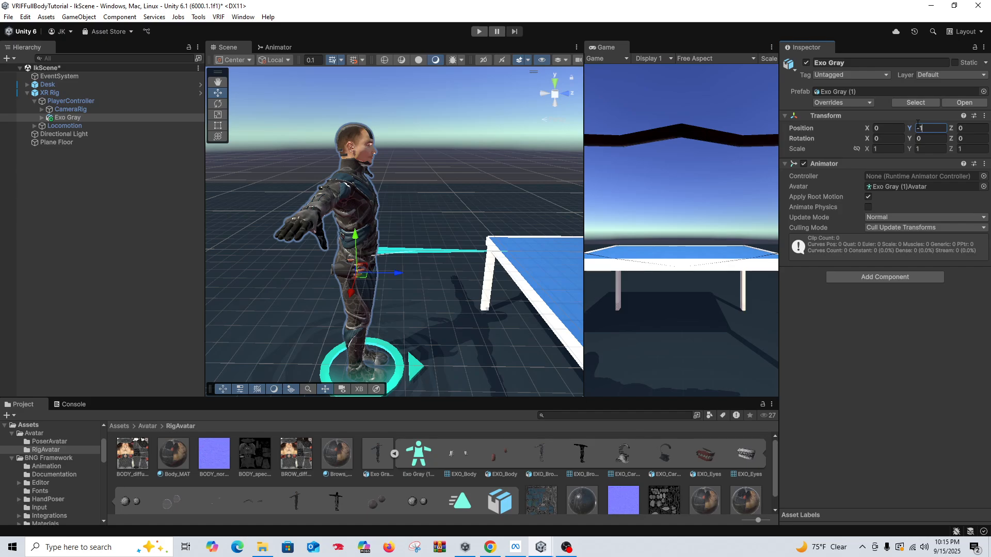
# Step: Add the BNG Character IK component to the Exo Gray object
pyautogui.click(868, 277)
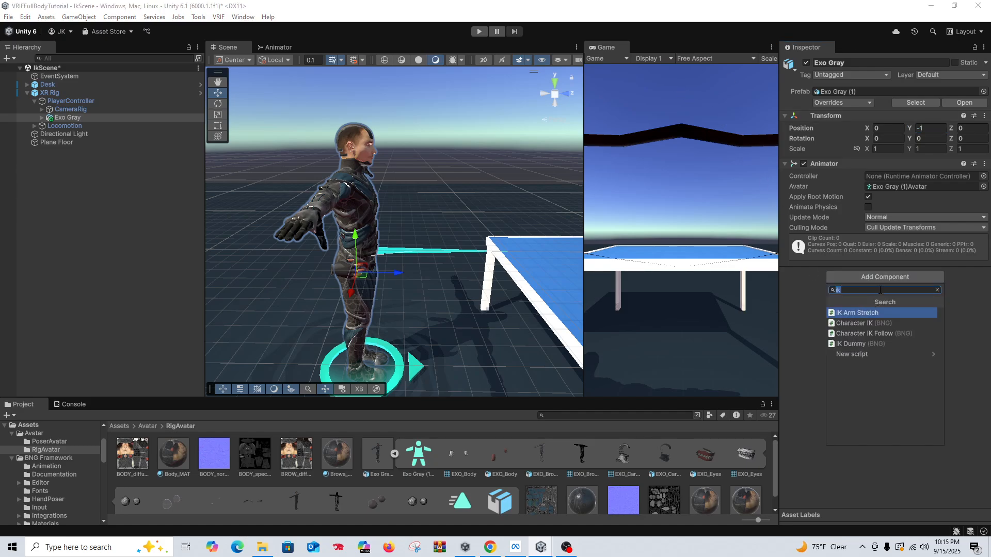
pyautogui.click(868, 323)
pyautogui.click(784, 272)
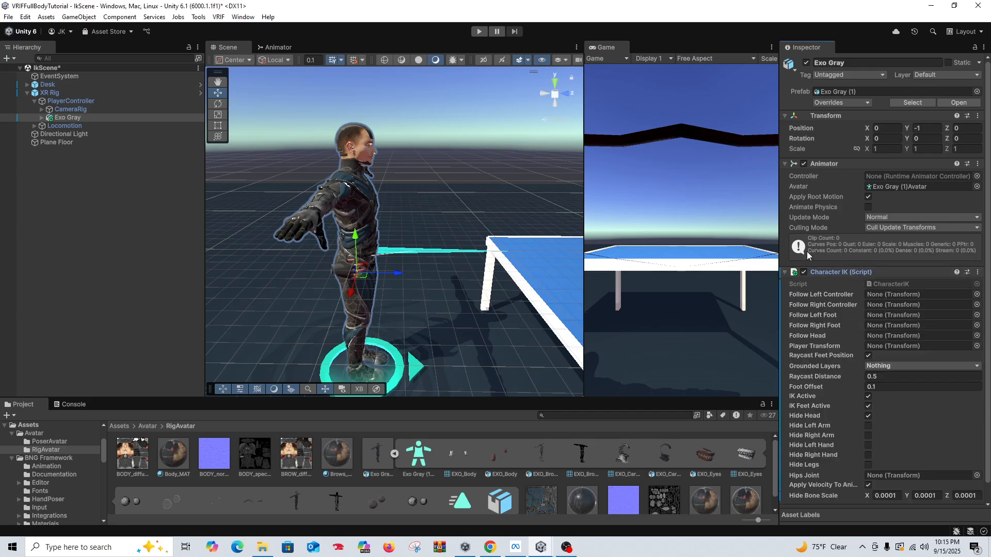
pyautogui.scroll(-1, 862, 318)
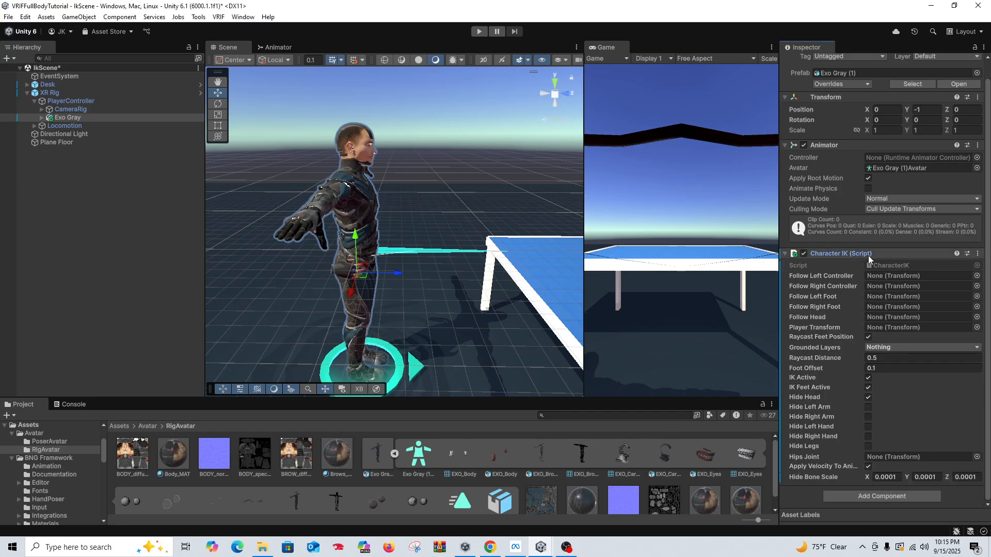
# Step: Create an empty child object named IKHeadFollow under CenterEyeAnchor in the camera rig's TrackingSpace
pyautogui.click(42, 109)
pyautogui.click(49, 118)
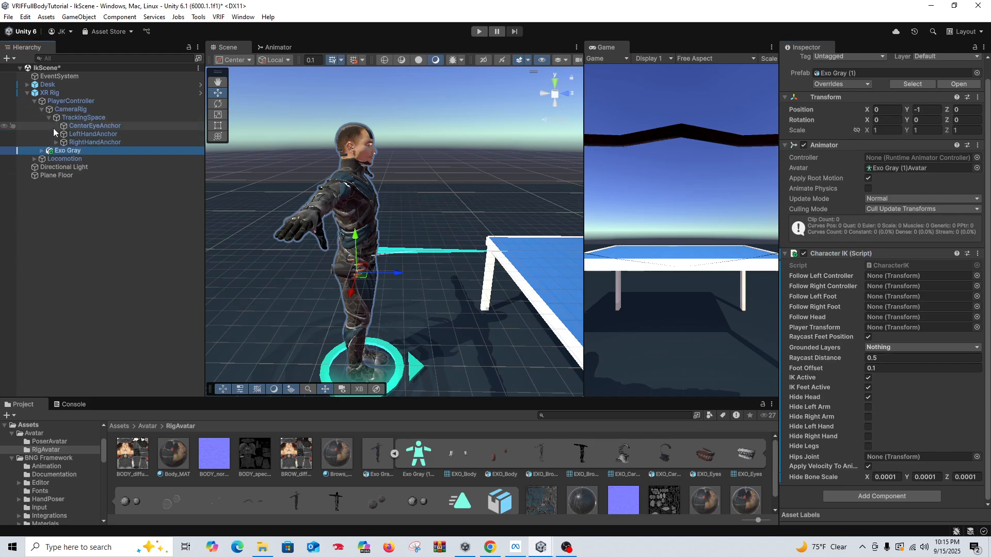
pyautogui.click(89, 125)
pyautogui.rightClick(93, 126)
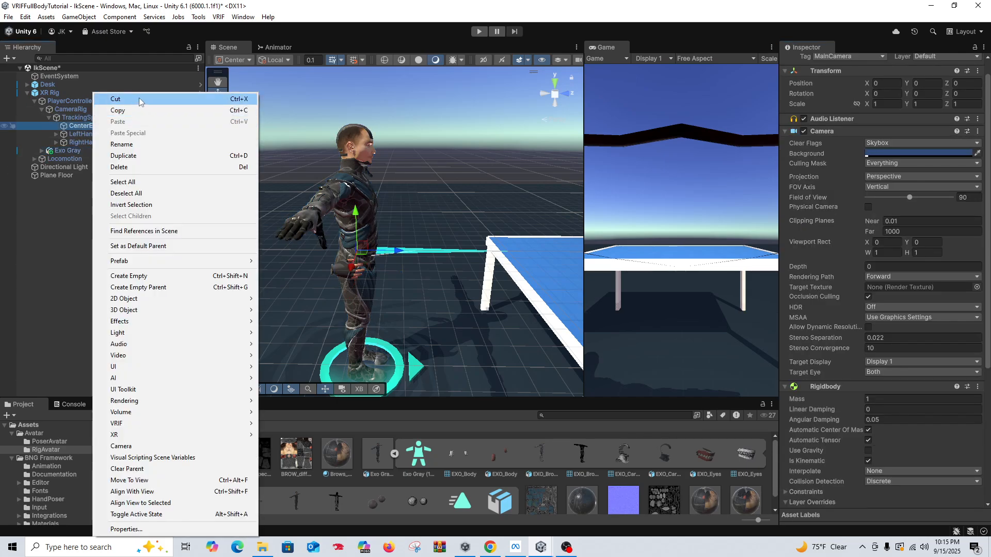
pyautogui.click(154, 276)
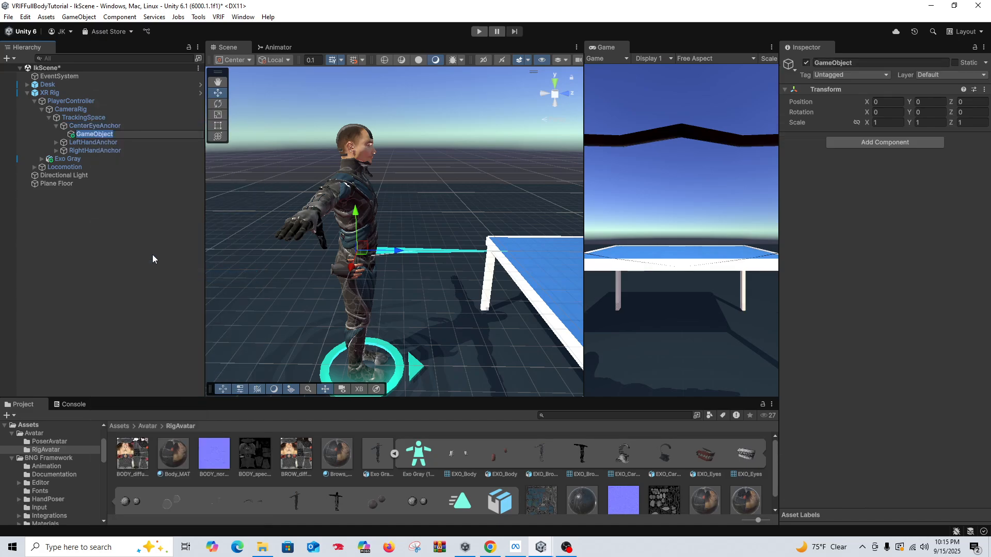
pyautogui.write('IKHeadFollow')
pyautogui.click(134, 360)
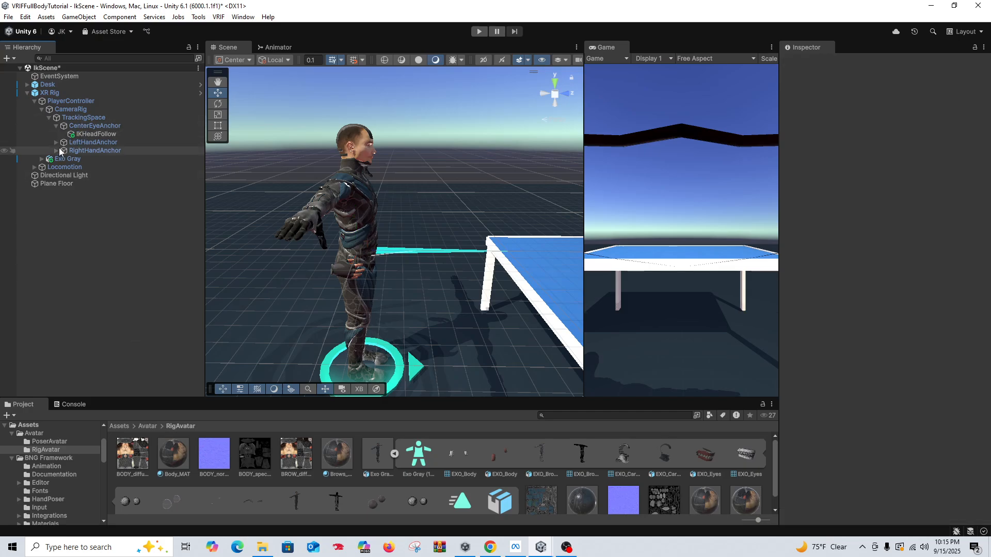
# Step: Create an empty child object named IKLeftFollow under ModelsLeft in the LeftController hierarchy
pyautogui.click(57, 142)
pyautogui.click(67, 151)
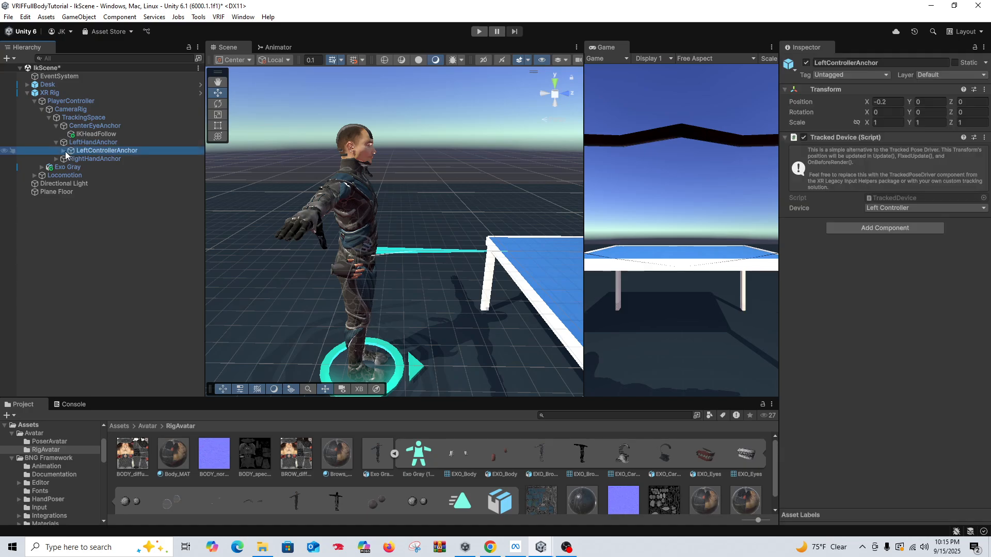
pyautogui.click(64, 151)
pyautogui.click(71, 159)
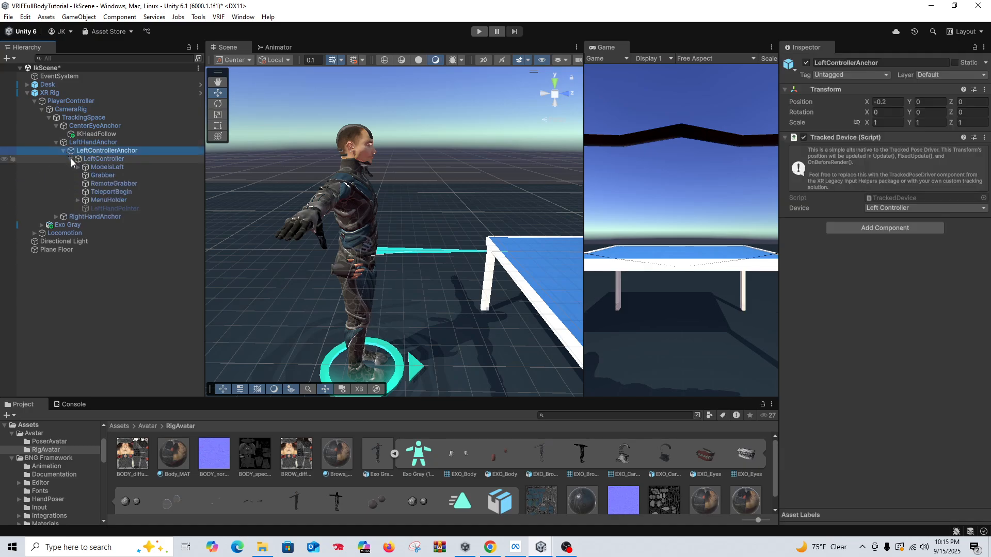
pyautogui.rightClick(110, 166)
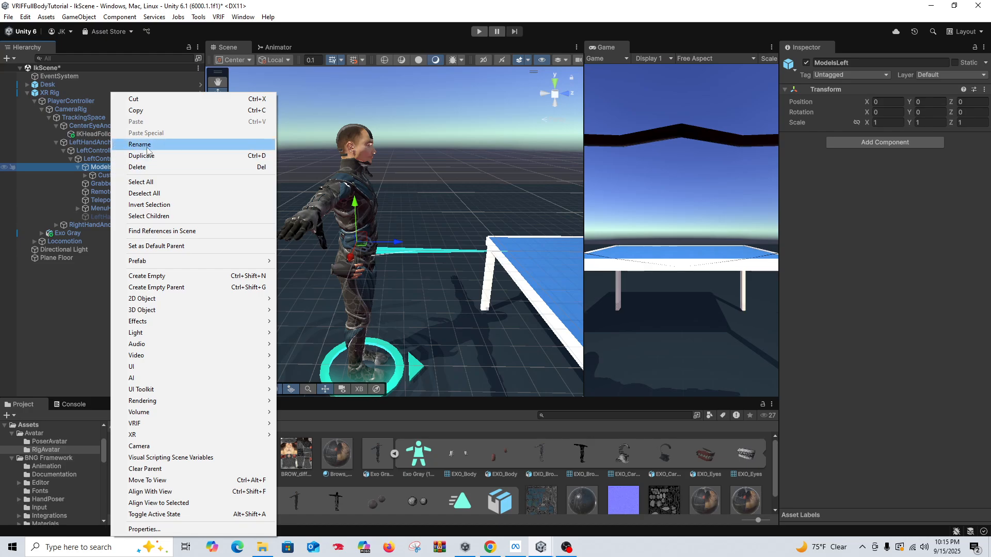
pyautogui.click(181, 275)
pyautogui.press('BackSpace')
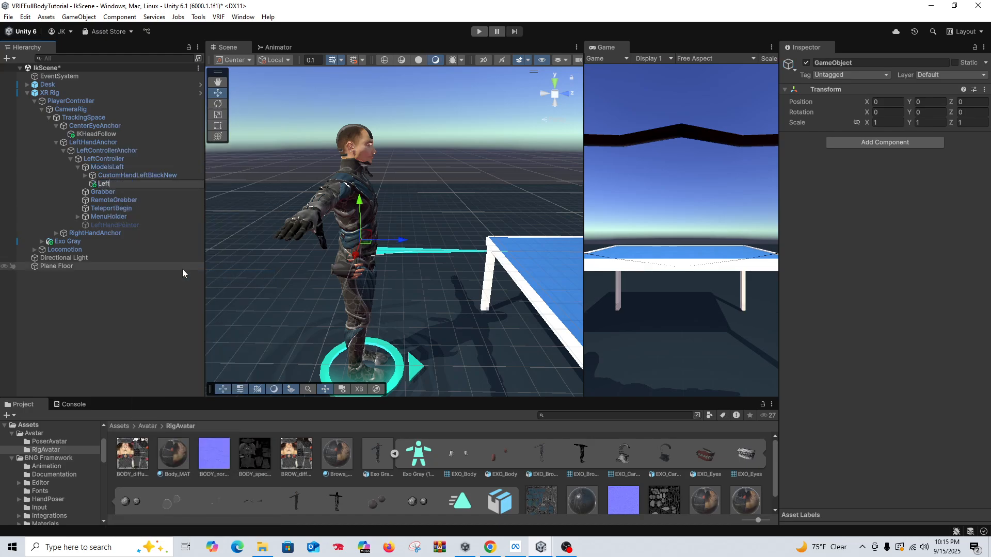
pyautogui.write('IKLeftFollow')
pyautogui.click(147, 302)
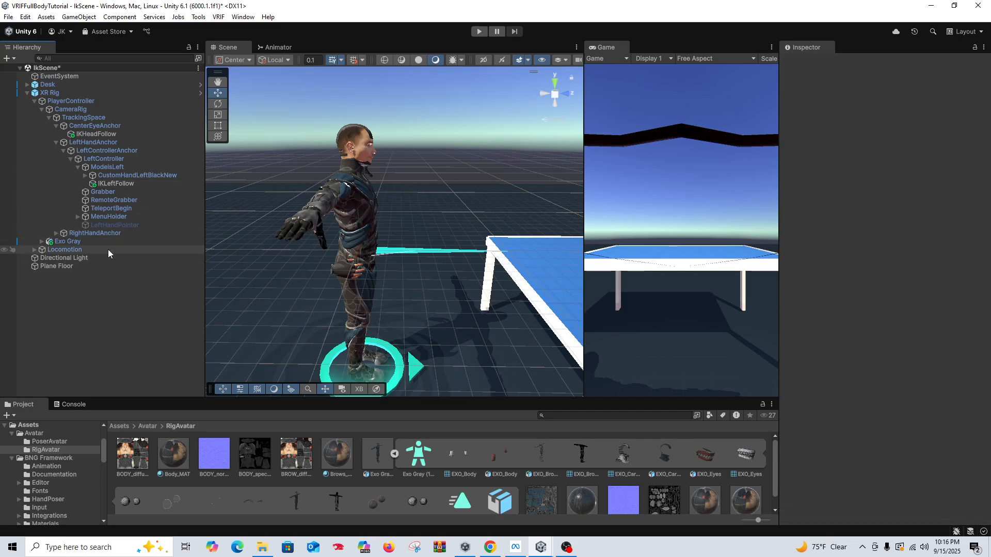
# Step: Create an empty child object named IKRightFollow under ModelsRight in the RightController hierarchy
pyautogui.click(56, 233)
pyautogui.click(71, 250)
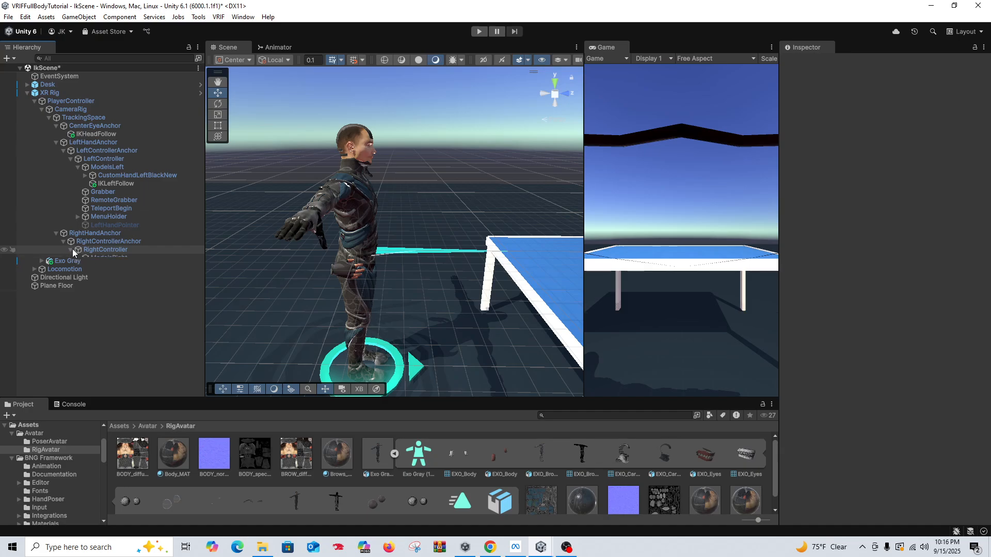
pyautogui.click(78, 258)
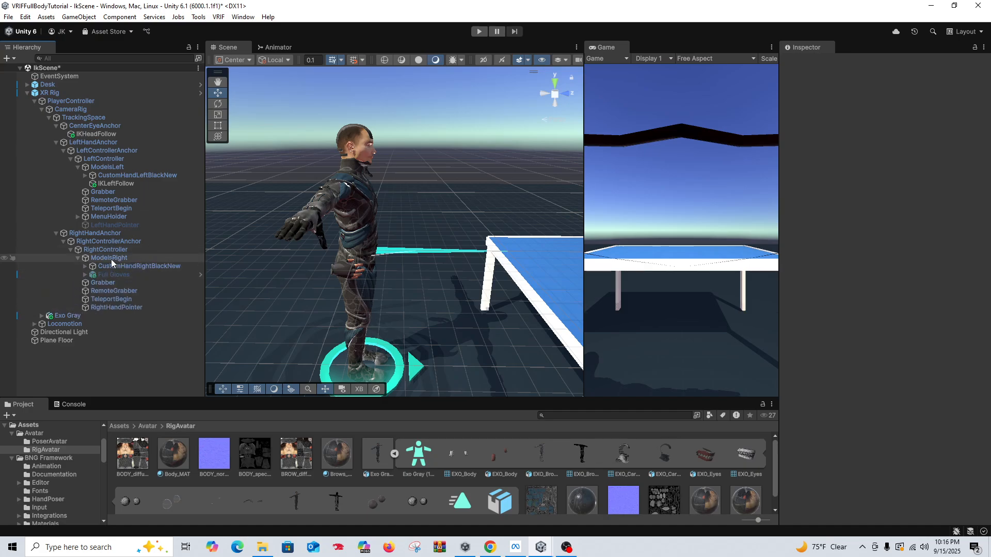
pyautogui.rightClick(110, 259)
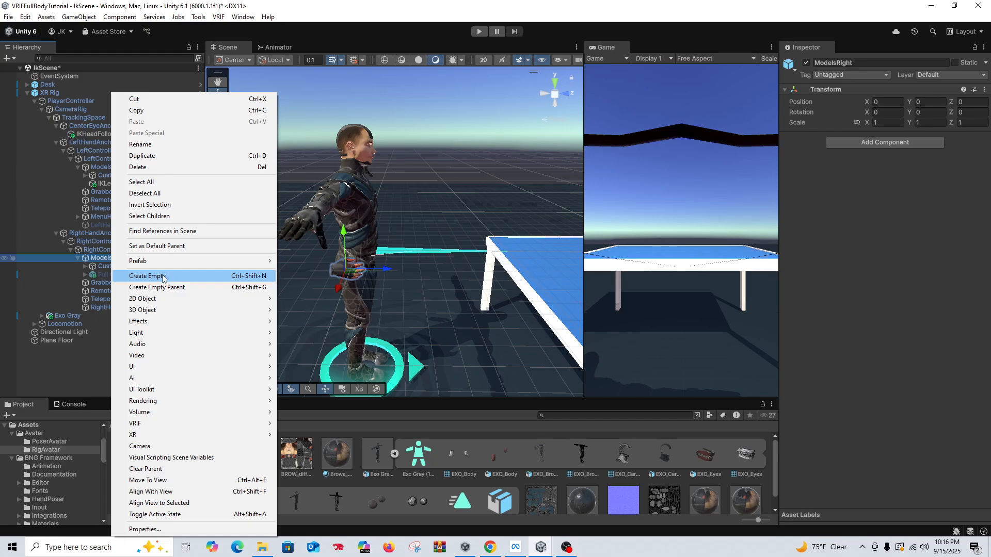
pyautogui.click(162, 277)
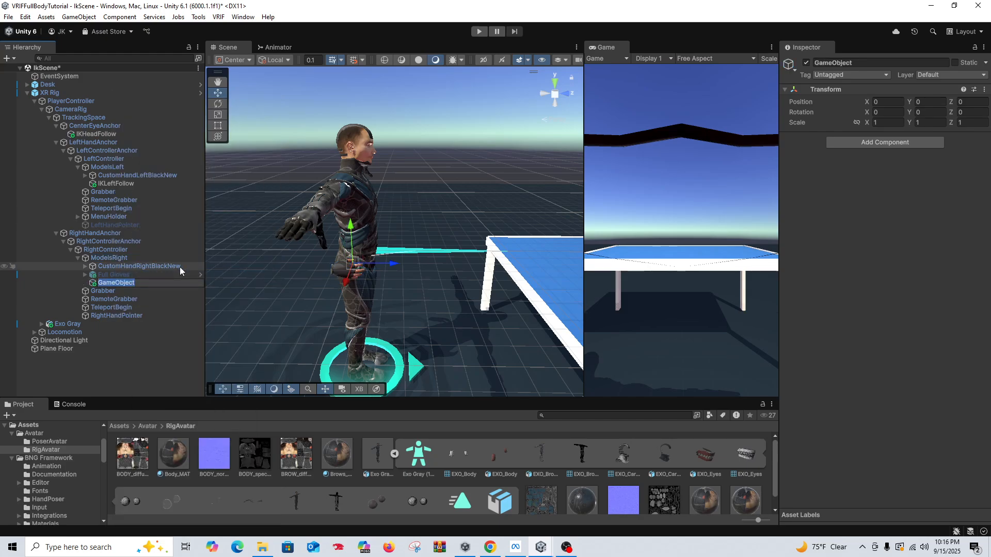
pyautogui.write('IKRightFollow')
pyautogui.click(124, 368)
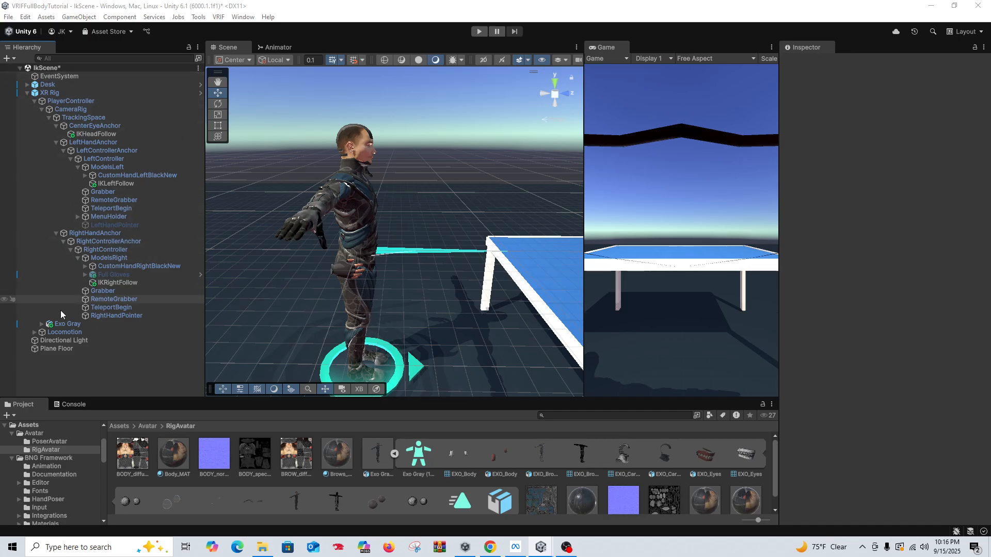
# Step: Assign IKLeftFollow as Follow Left Controller and IKRightFollow as Follow Right Controller in Exo Gray's Character IK component
pyautogui.click(68, 324)
pyautogui.scroll(-1, 826, 293)
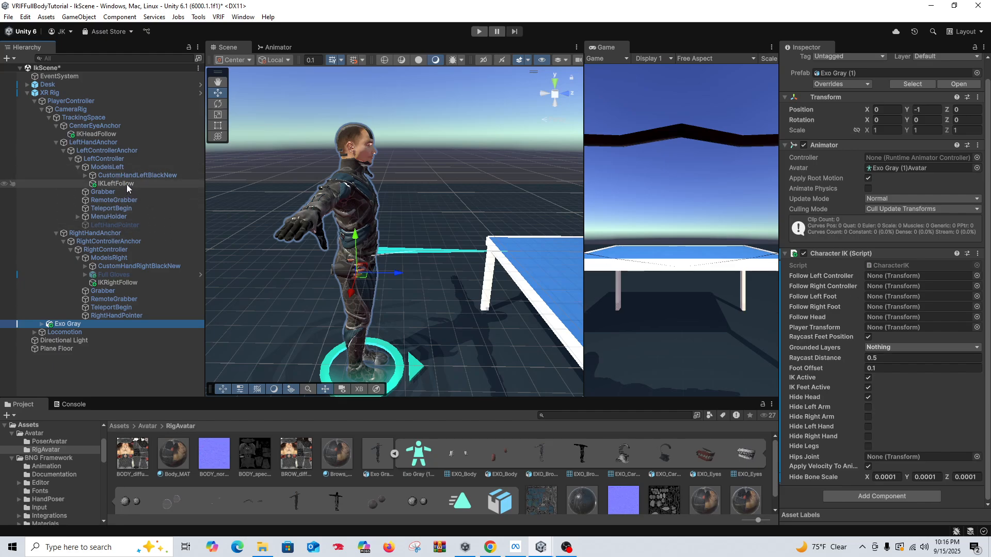
pyautogui.moveTo(126, 184); pyautogui.dragTo(884, 277)
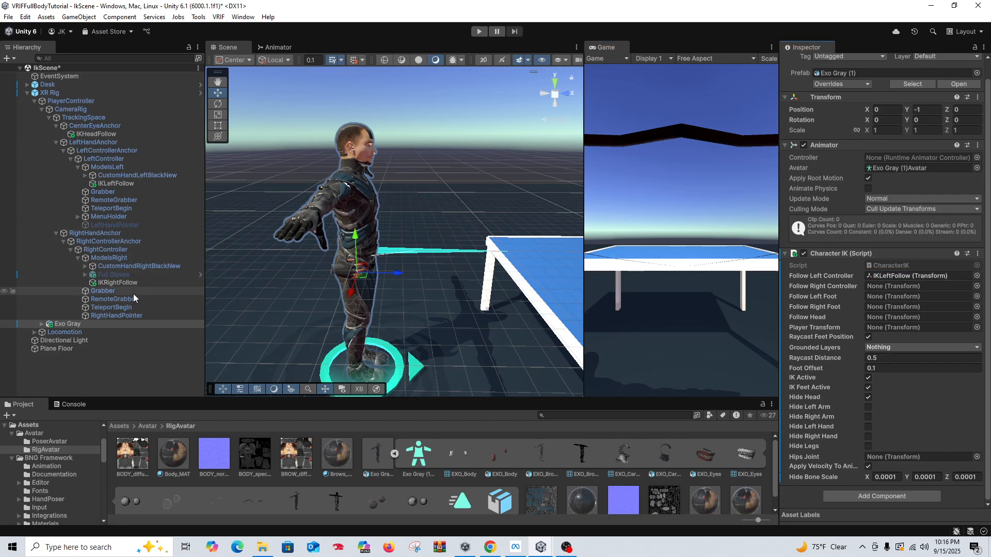
pyautogui.moveTo(247, 290); pyautogui.dragTo(878, 287)
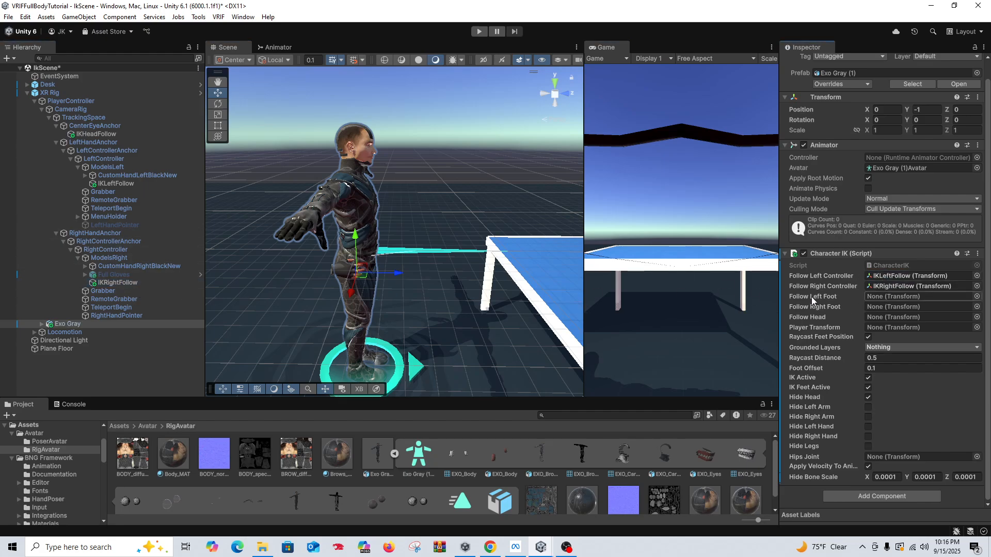
# Step: Assign the mixamorig LeftFoot and RightFoot bones as Follow Left Foot and Follow Right Foot in Exo Gray's Character IK component
pyautogui.click(42, 324)
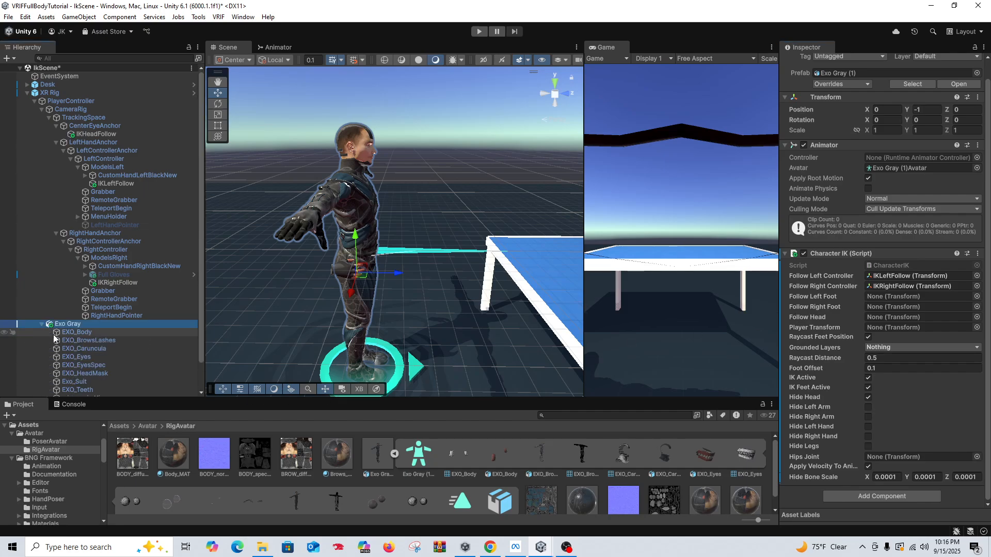
pyautogui.scroll(-3, 45, 361)
pyautogui.click(48, 367)
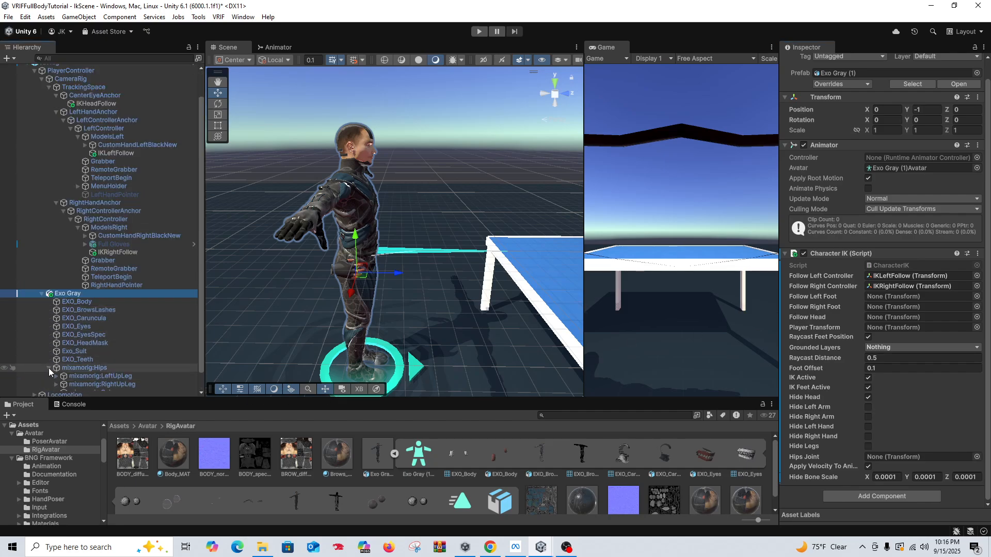
pyautogui.scroll(-2, 52, 363)
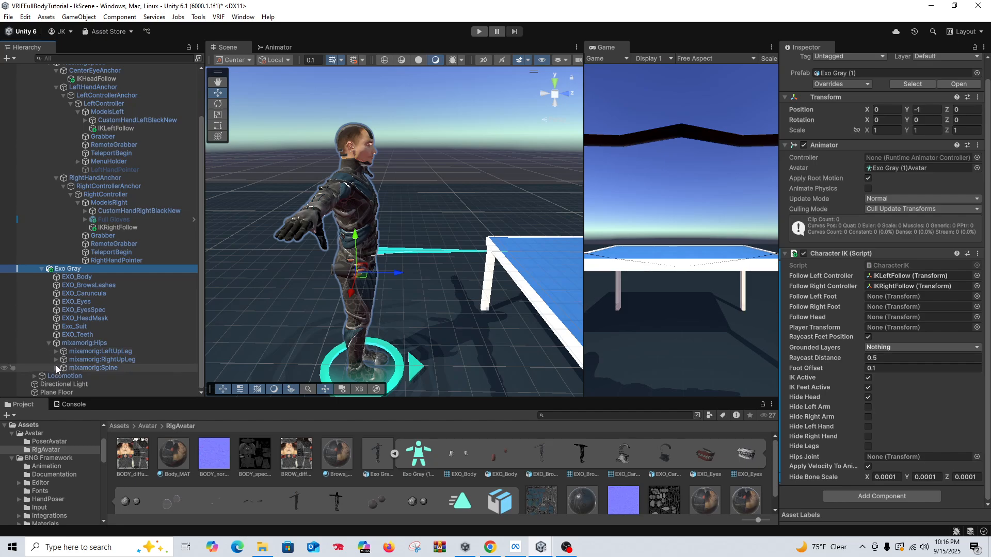
pyautogui.click(57, 352)
pyautogui.click(63, 360)
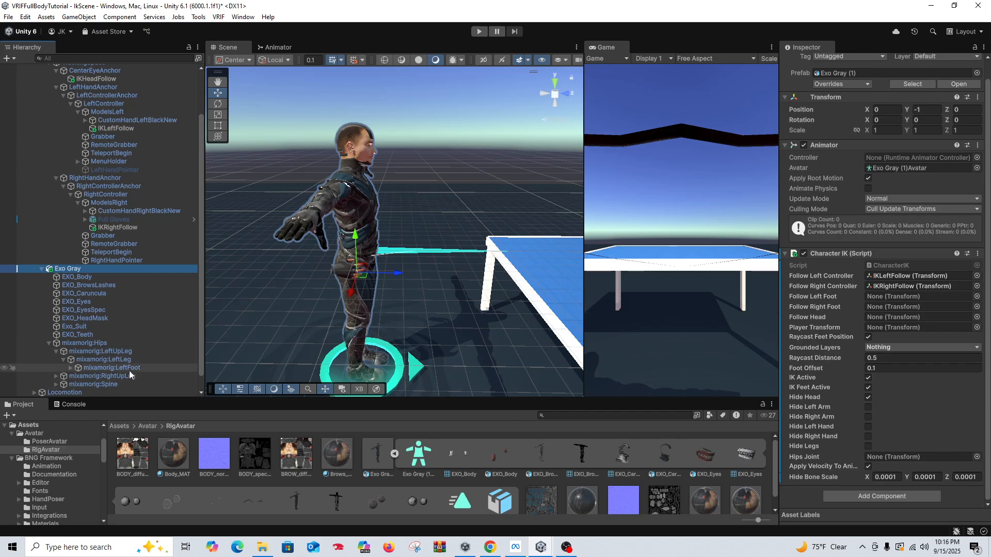
pyautogui.click(56, 376)
pyautogui.click(62, 385)
pyautogui.scroll(-3, 87, 369)
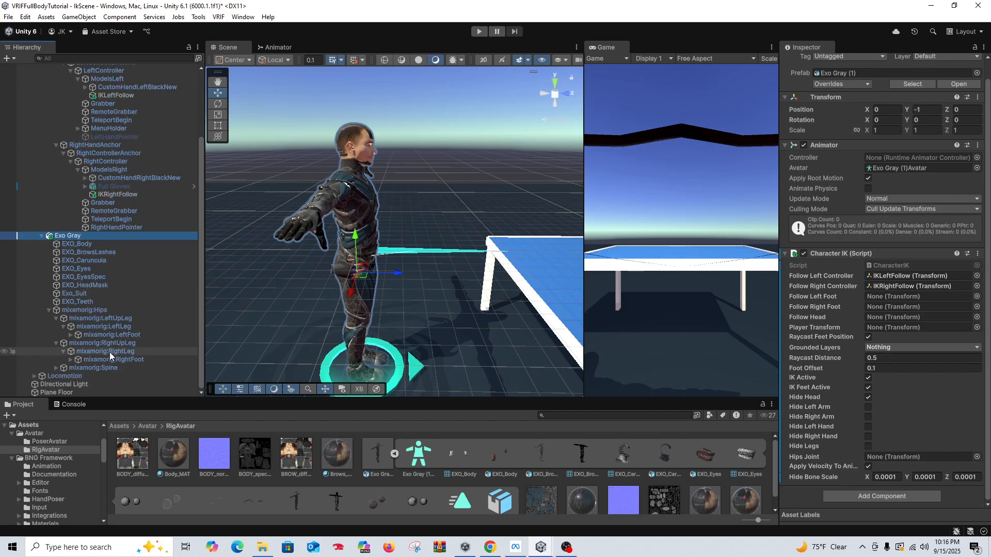
pyautogui.moveTo(137, 335); pyautogui.dragTo(882, 298)
pyautogui.moveTo(124, 360); pyautogui.dragTo(877, 308)
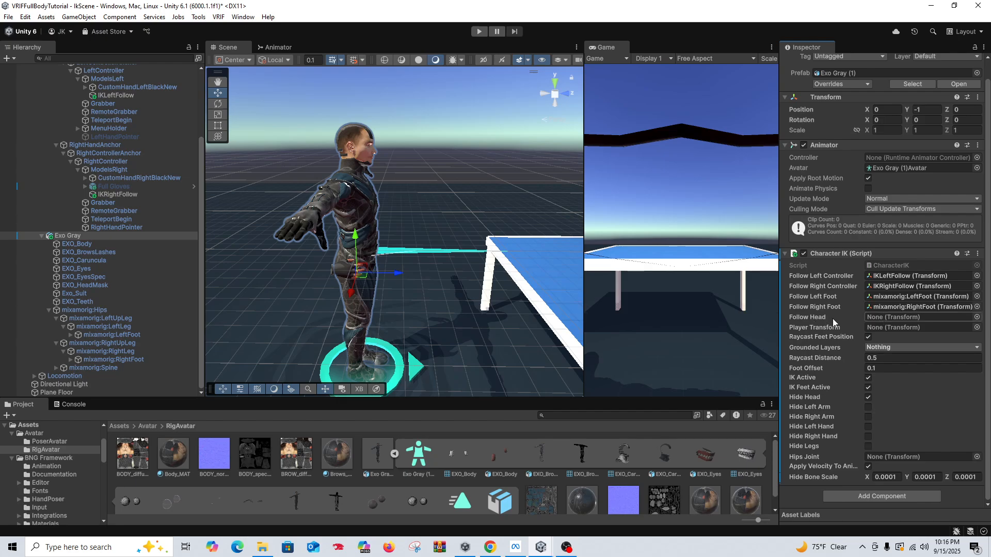
# Step: Assign IKHeadFollow as Follow Head and PlayerController as Player Transform in Exo Gray's Character IK component
pyautogui.scroll(3, 175, 242)
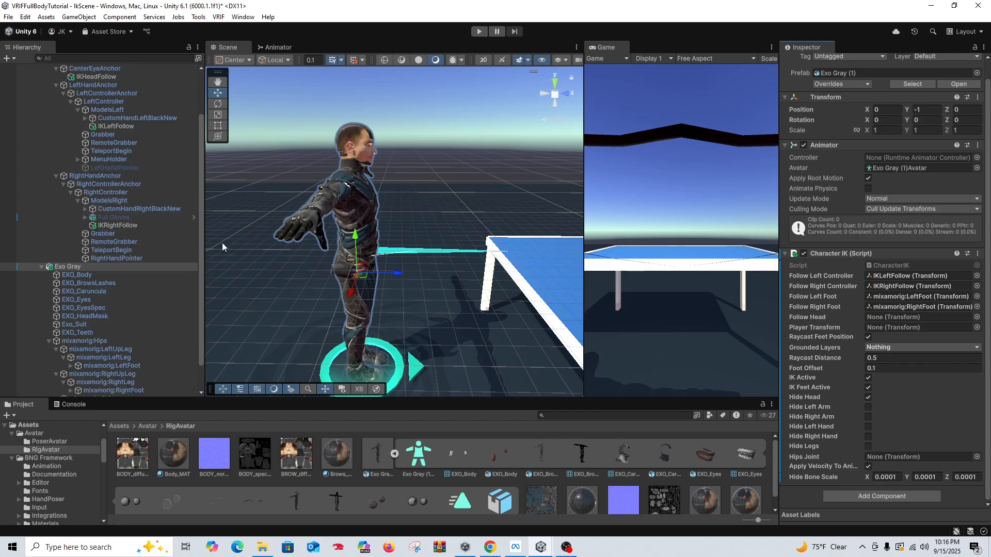
pyautogui.scroll(2, 149, 219)
pyautogui.moveTo(106, 134); pyautogui.dragTo(880, 318)
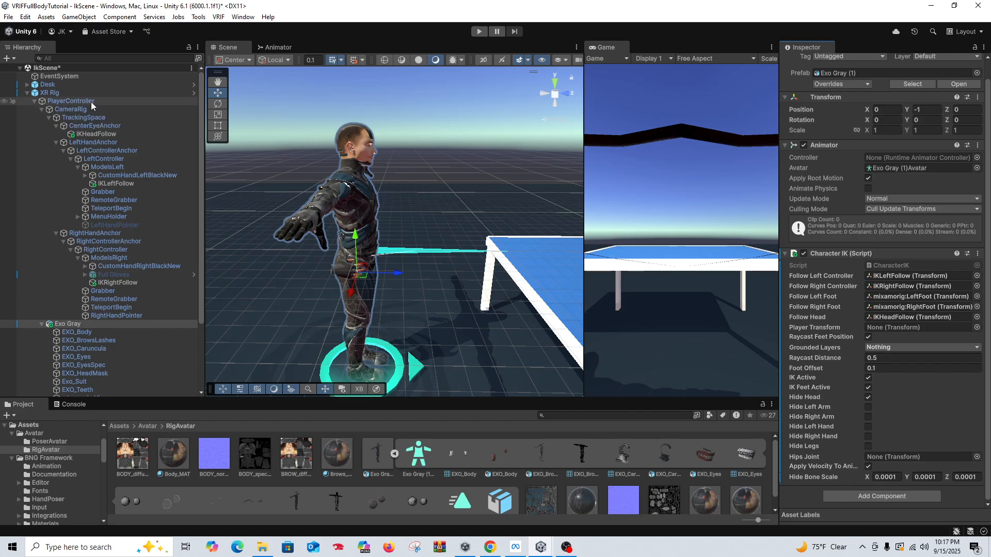
pyautogui.moveTo(91, 101); pyautogui.dragTo(879, 329)
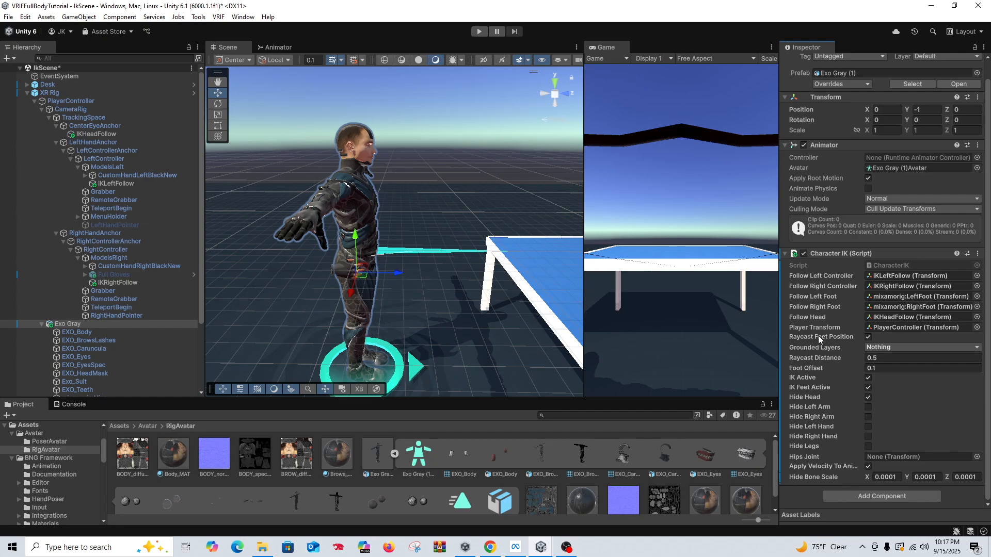
# Step: Set Grounded Layers to Default in the Character IK component
pyautogui.click(885, 347)
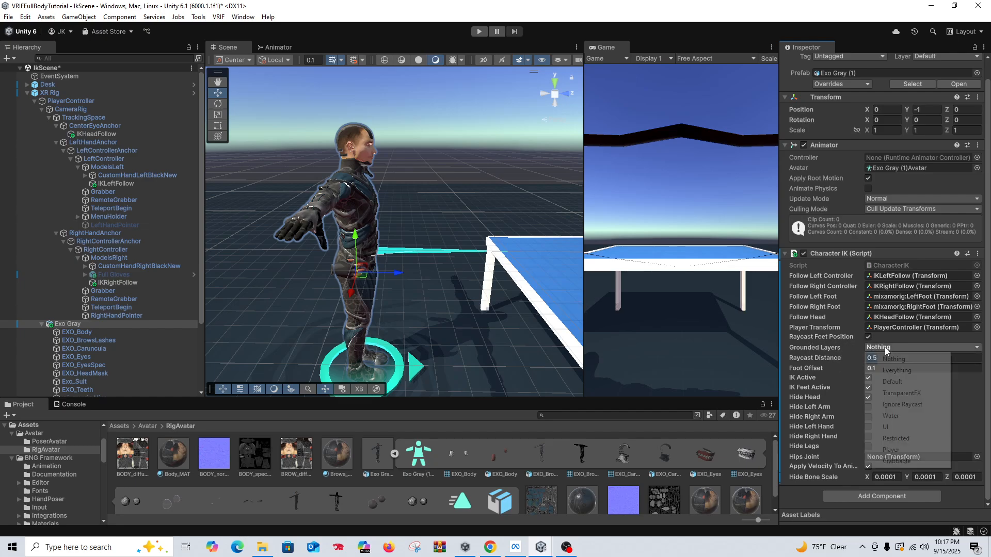
pyautogui.click(892, 382)
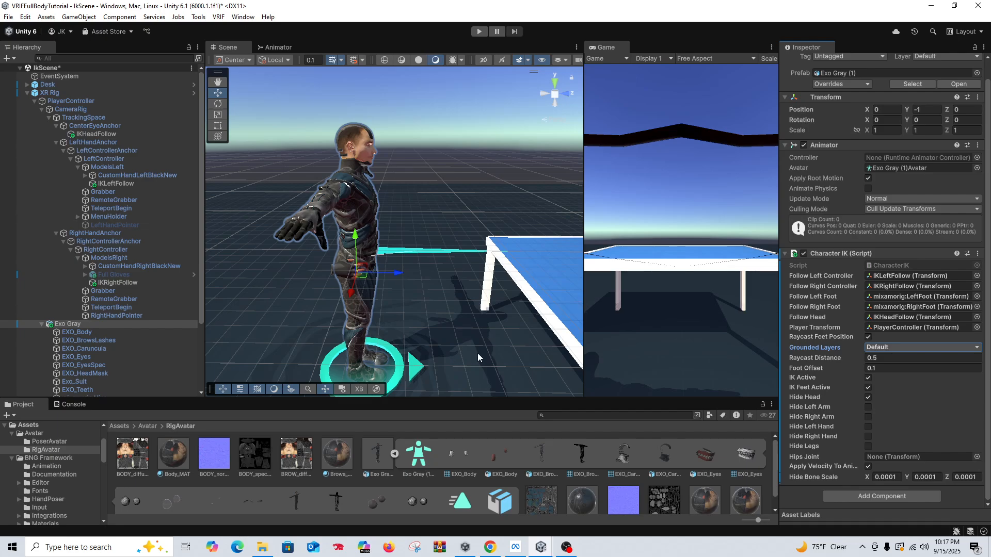
pyautogui.click(877, 348)
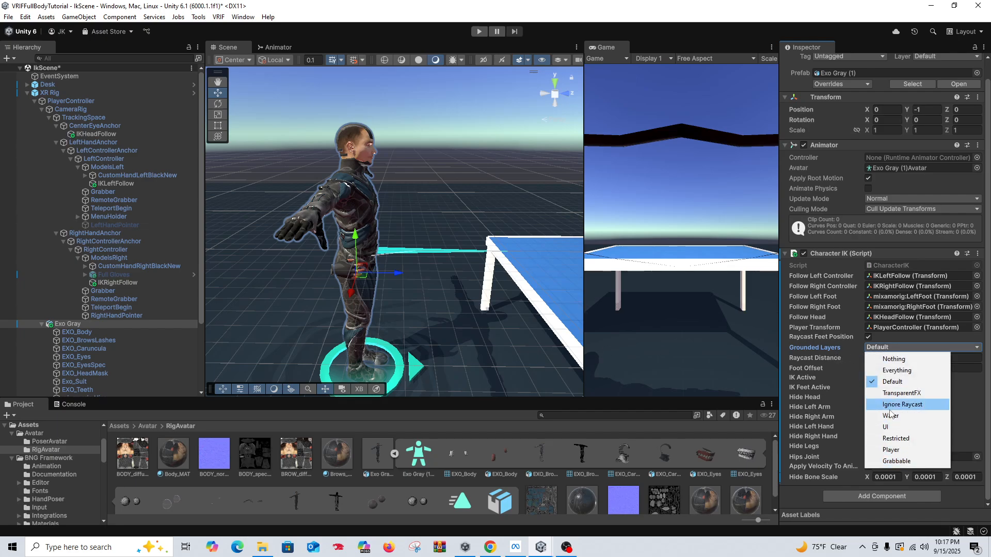
pyautogui.click(803, 352)
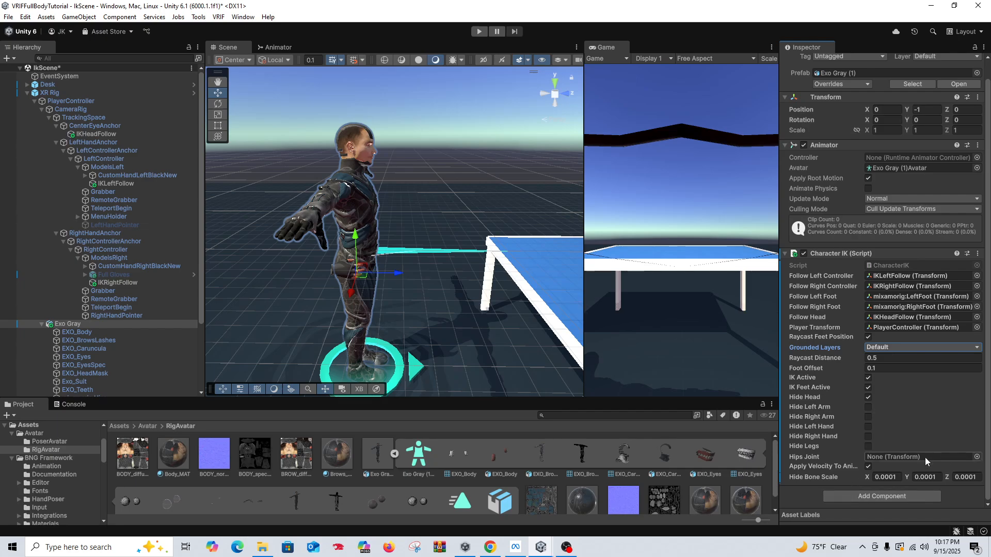
# Step: Add a Character IK Follow component to Exo Gray and expand its settings
pyautogui.click(869, 494)
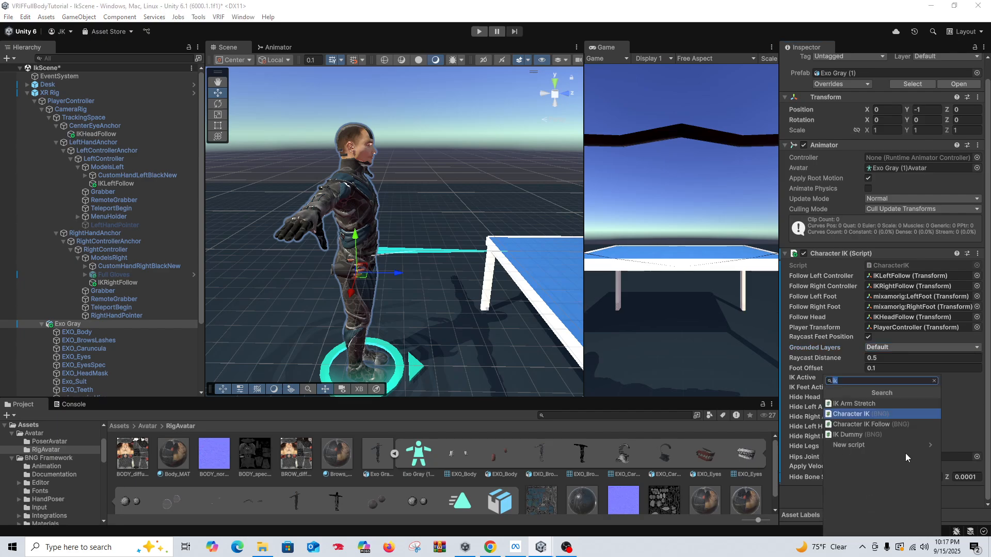
pyautogui.click(896, 426)
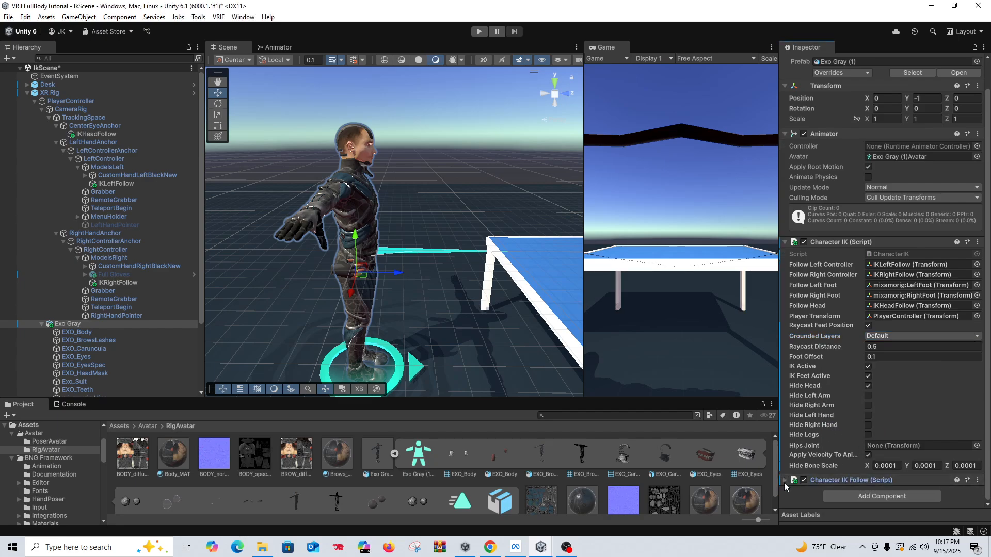
pyautogui.click(785, 480)
pyautogui.scroll(-5, 846, 376)
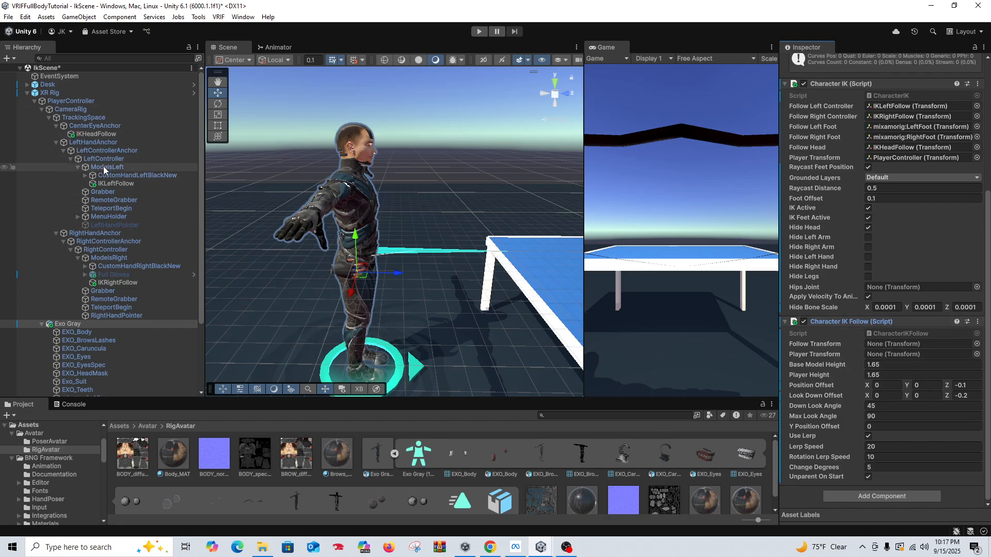
# Step: Assign CenterEyeAnchor as Follow Transform and PlayerController as Player Transform in Character IK Follow, keeping Unparent On Start enabled
pyautogui.moveTo(97, 126); pyautogui.dragTo(886, 346)
pyautogui.moveTo(82, 106); pyautogui.dragTo(898, 355)
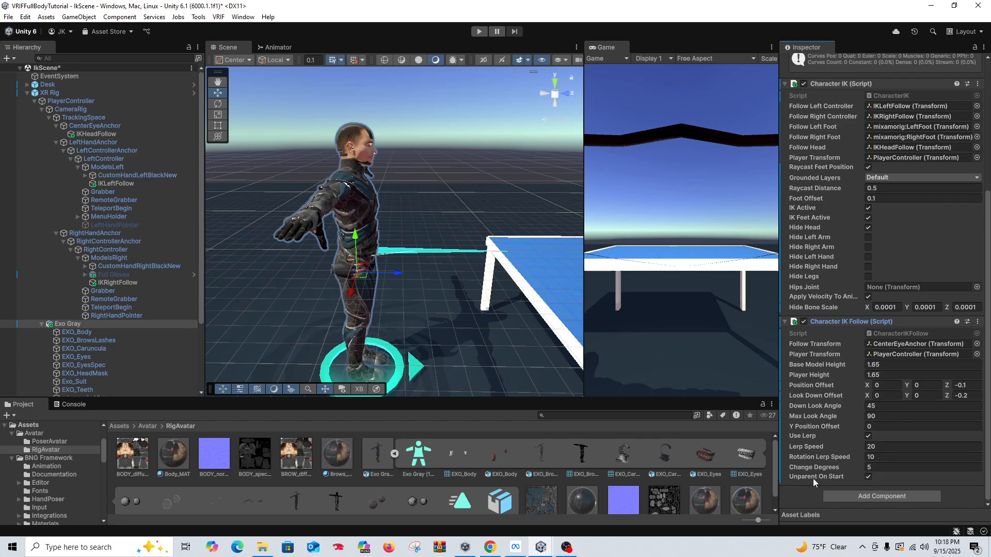
pyautogui.click(868, 477)
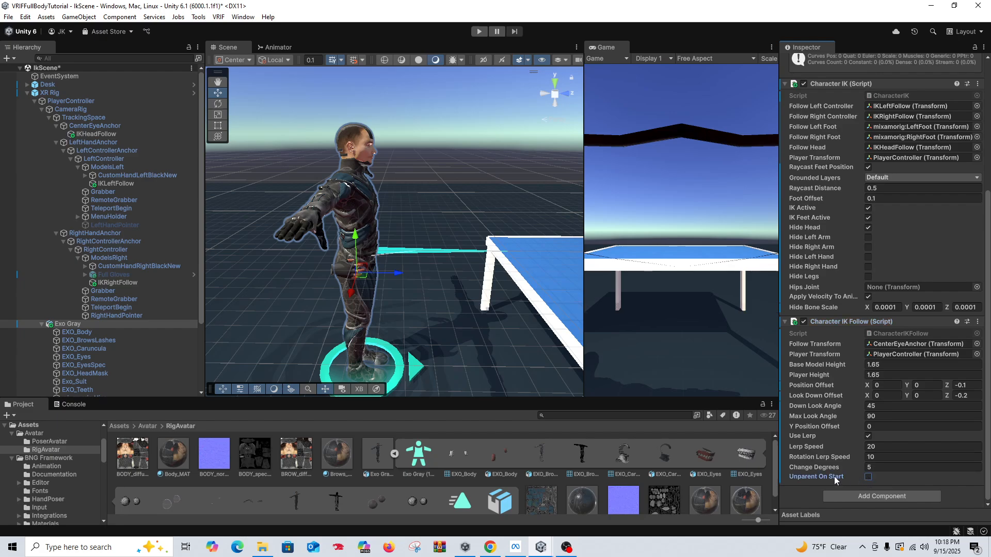
pyautogui.click(869, 477)
# Step: Assign the PlayerController animator controller to Exo Gray's Animator component
pyautogui.scroll(8, 908, 207)
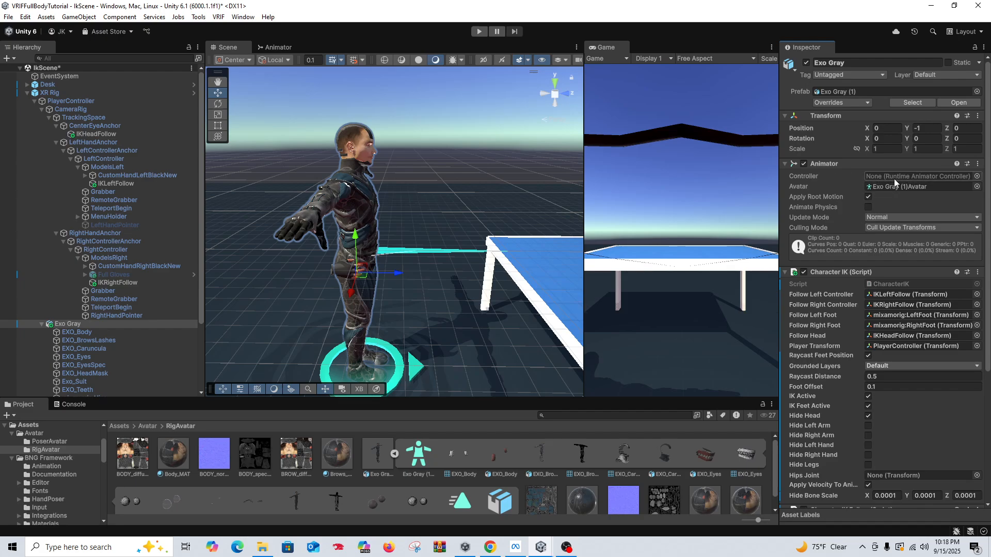
pyautogui.click(977, 176)
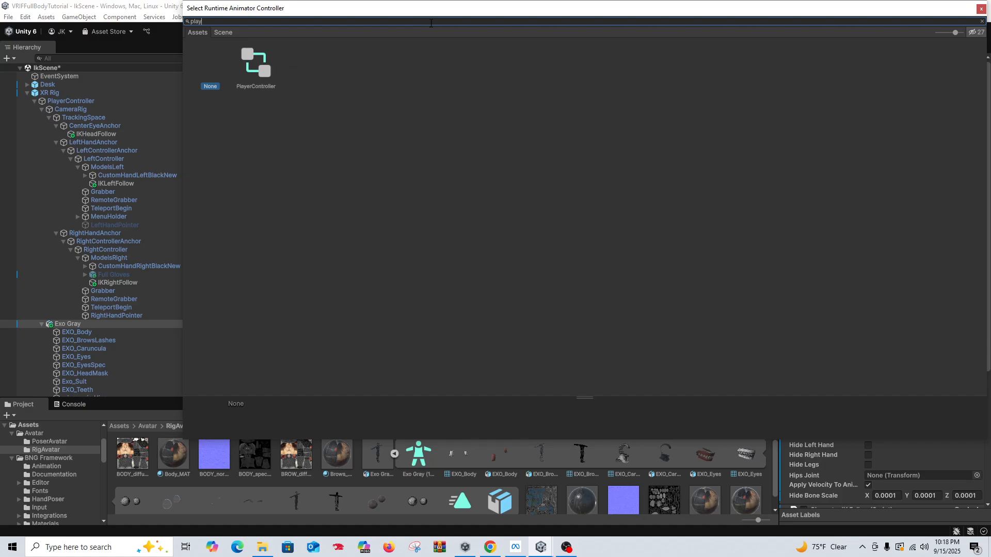
pyautogui.doubleClick(255, 75)
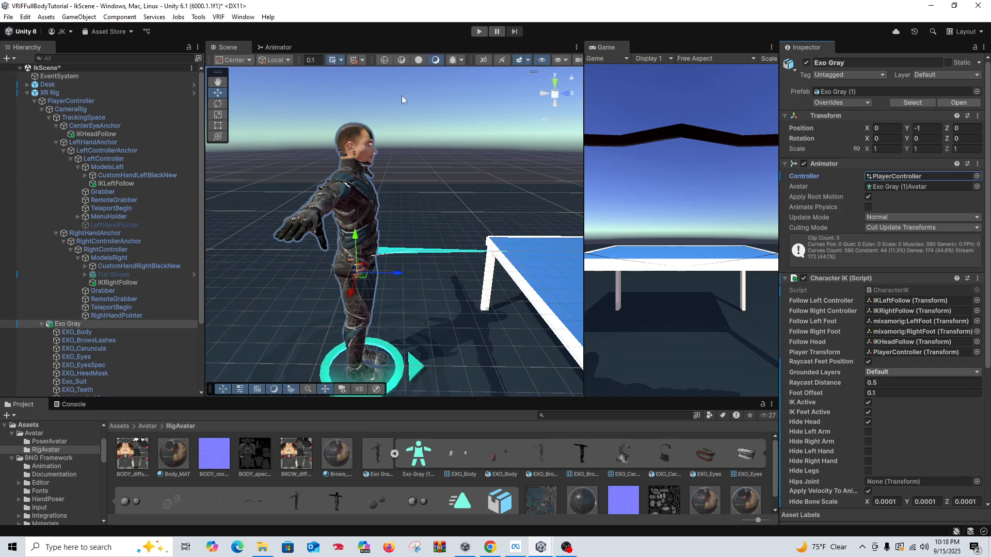
# Step: Locate the PlayerController asset in the project and examine its animation states and transitions in the Animator graph, returning to the Scene view
pyautogui.click(918, 178)
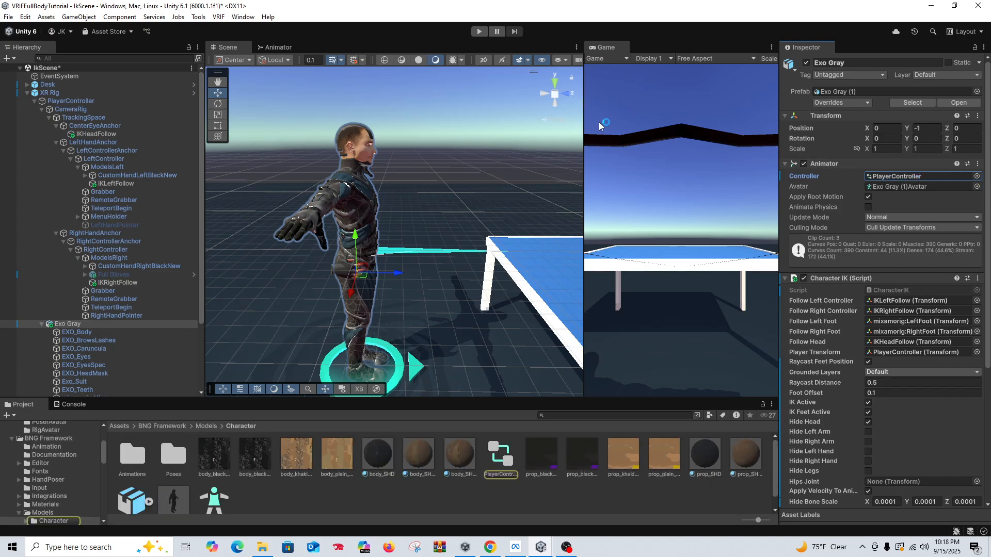
pyautogui.click(281, 47)
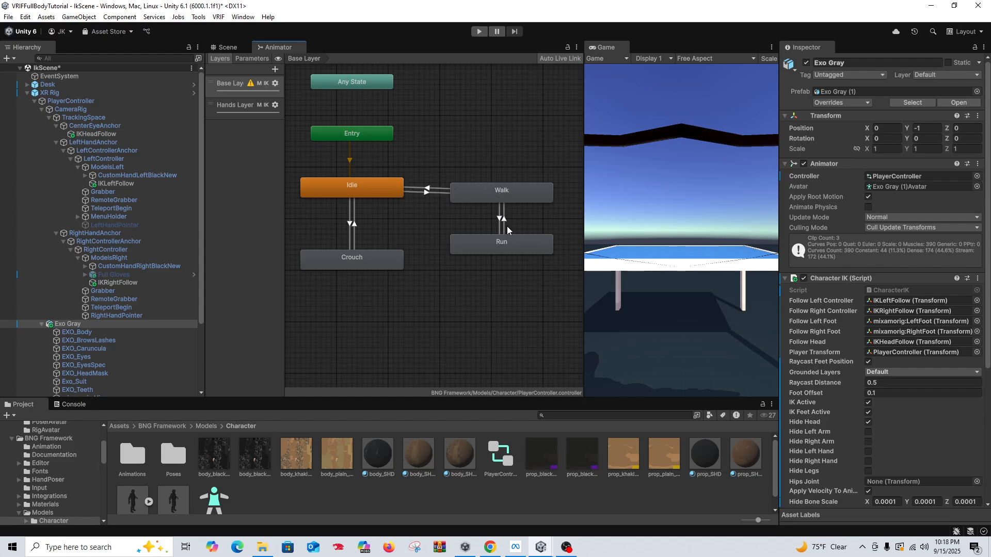
pyautogui.moveTo(582, 250); pyautogui.dragTo(638, 250)
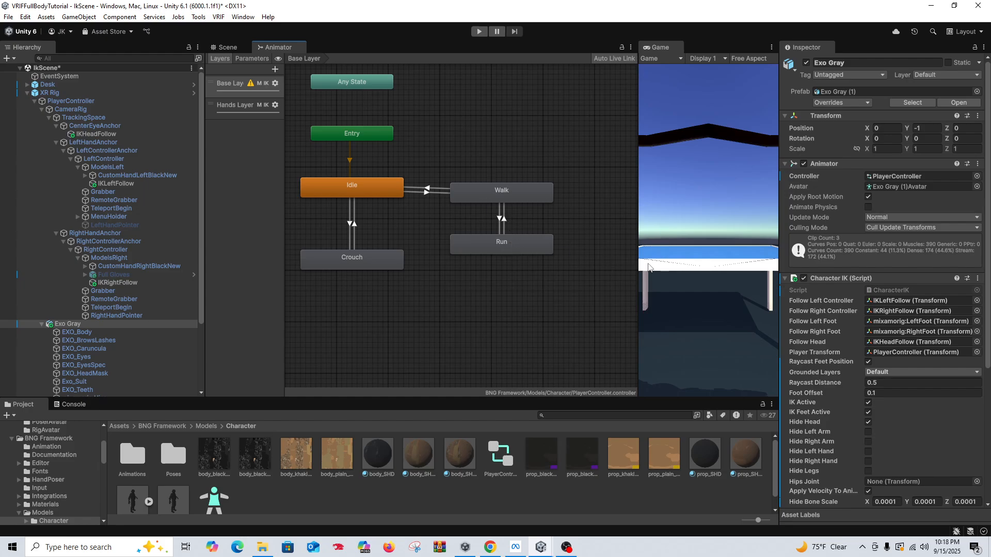
pyautogui.moveTo(636, 263); pyautogui.dragTo(583, 259)
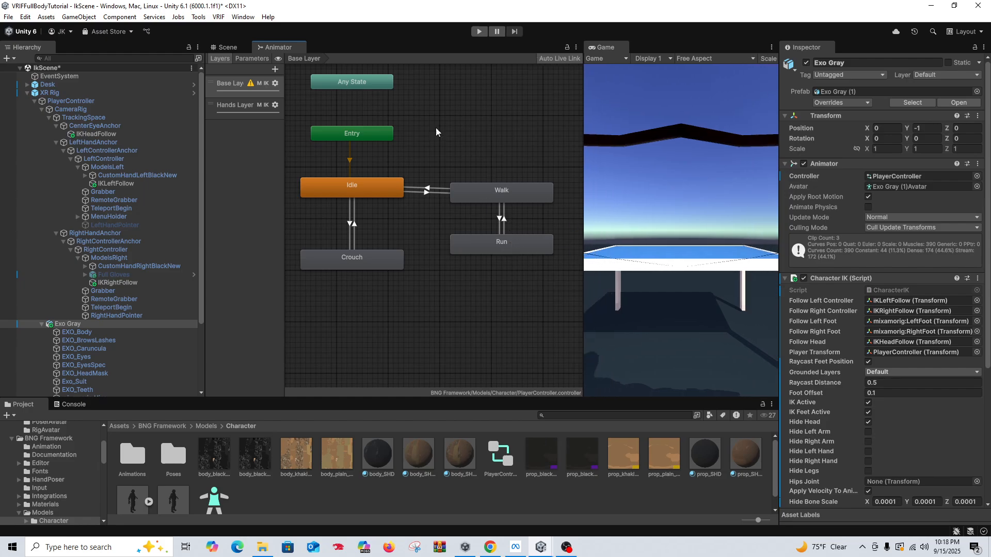
pyautogui.click(229, 47)
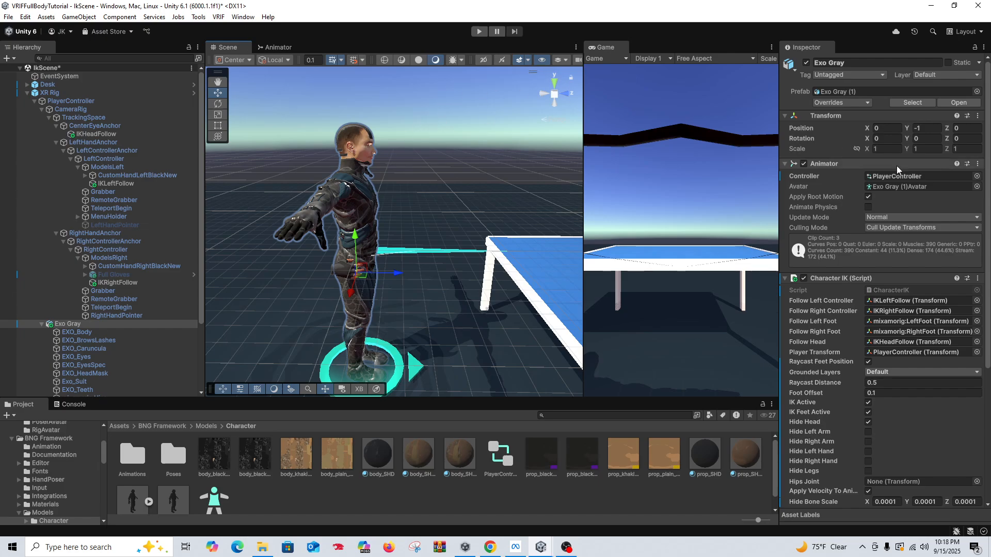
# Step: Run the scene in Play mode and view the avatar's full-body pose from farther back
pyautogui.click(479, 32)
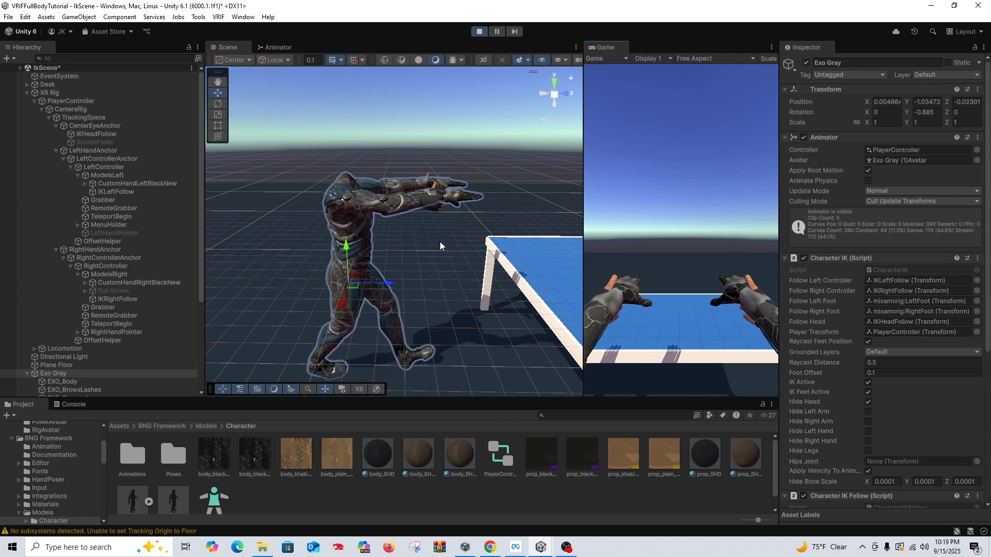
pyautogui.scroll(-2, 439, 241)
pyautogui.moveTo(438, 240); pyautogui.dragTo(444, 200, button='middle')
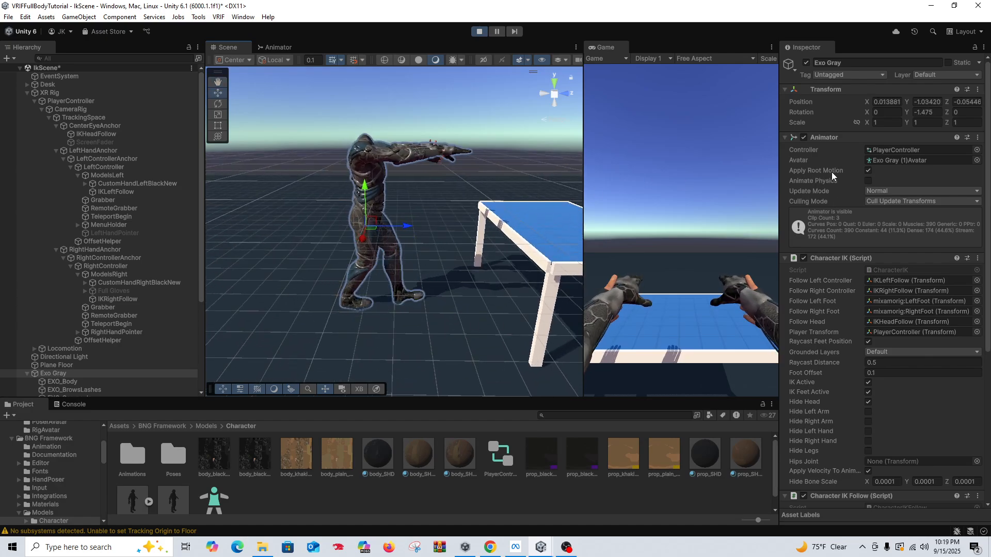
# Step: Turn off Apply Root Motion in Exo Gray's Animator, testing it by walking backward and forward in Play mode before stopping playback
pyautogui.click(868, 170)
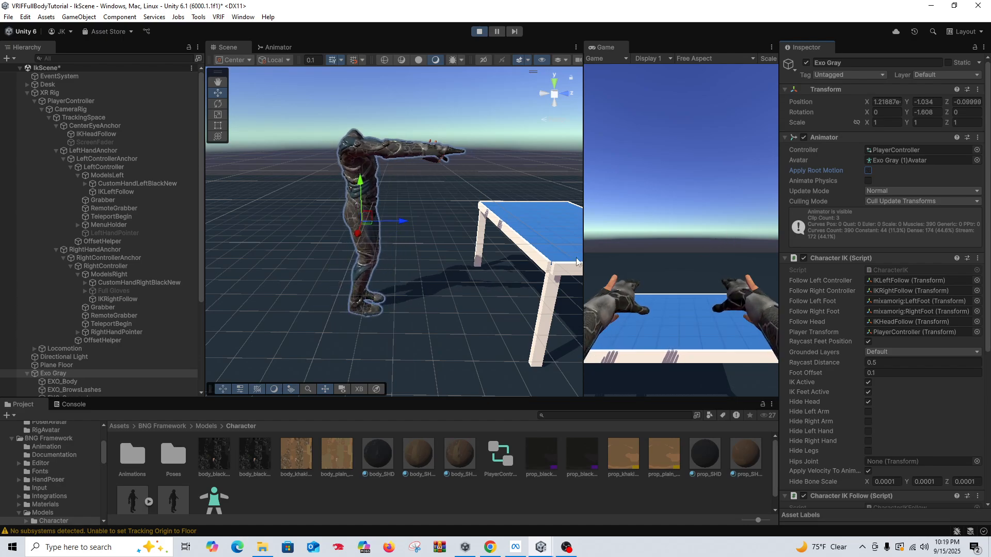
pyautogui.moveTo(409, 265)
pyautogui.mouseDown(button='middle')
pyautogui.moveTo(413, 257)
pyautogui.moveTo(408, 264)
pyautogui.mouseUp(button='middle')
pyautogui.moveTo(667, 252); pyautogui.dragTo(682, 230, button='right')
pyautogui.press('s')
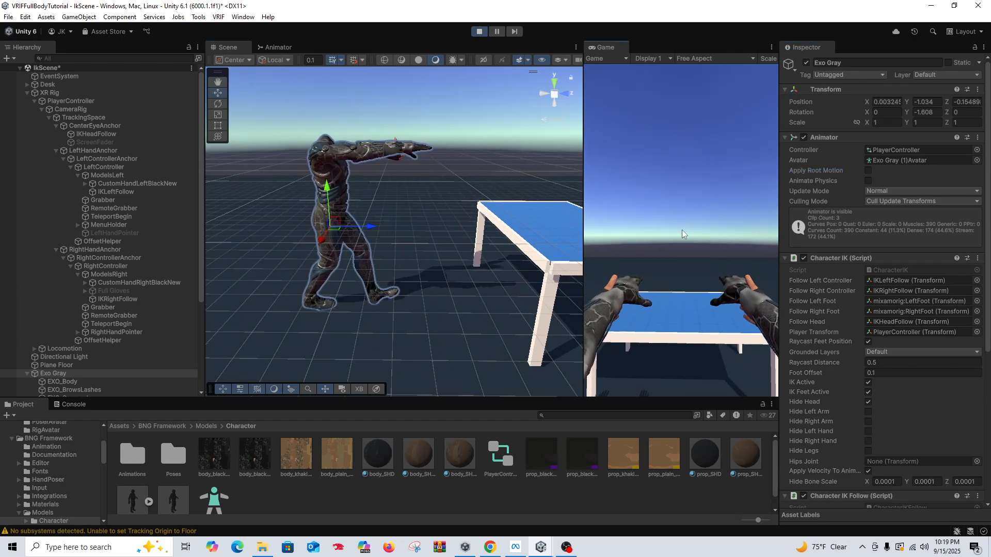
pyautogui.press('w')
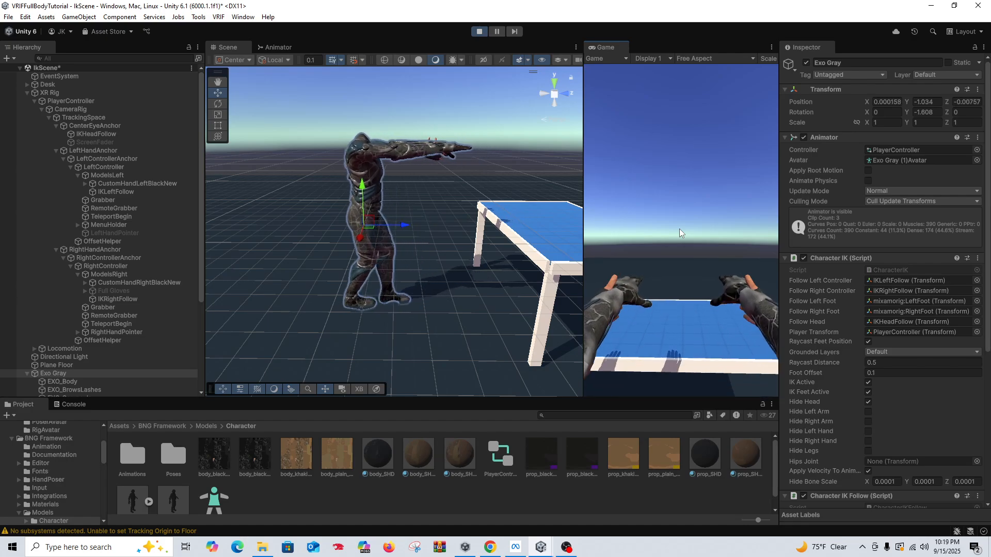
pyautogui.press('s')
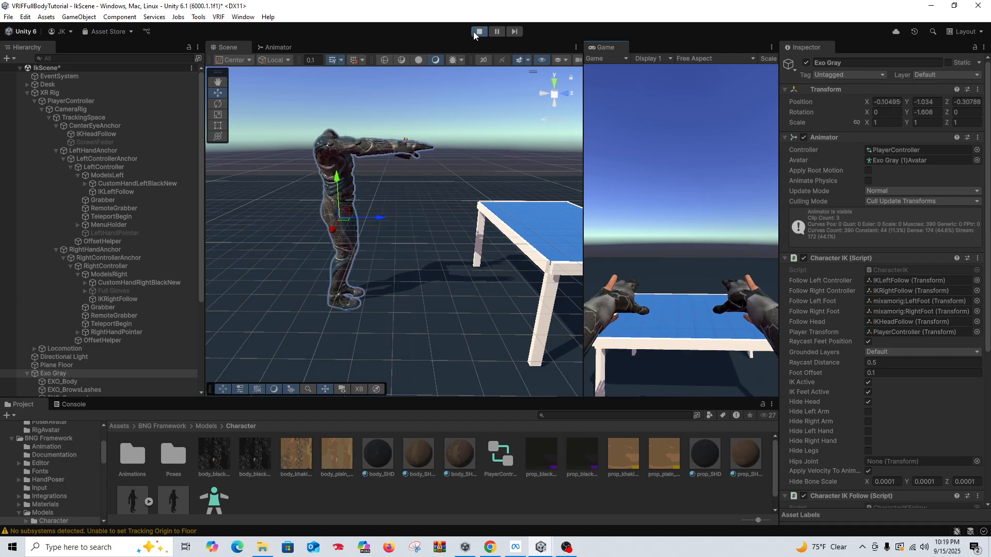
pyautogui.click(479, 31)
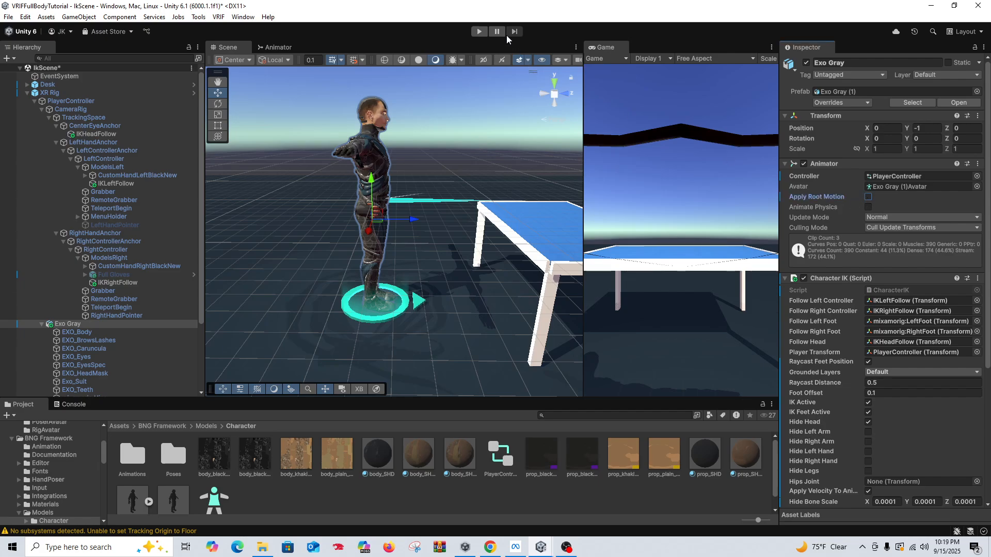
# Step: Run the scene again to check the avatar while walking forward, backward and turning, and exit Play mode
pyautogui.click(479, 32)
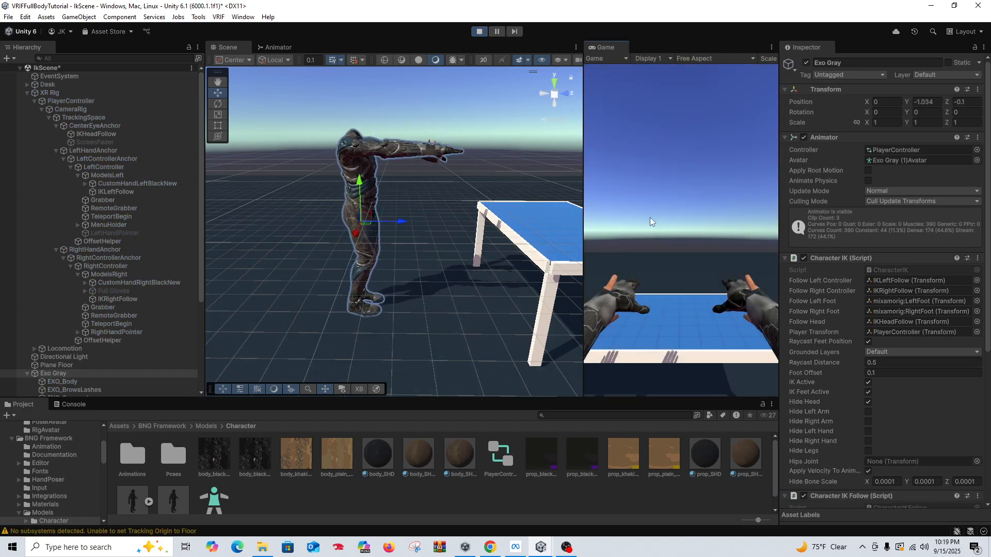
pyautogui.press('w')
pyautogui.moveTo(649, 218); pyautogui.dragTo(666, 230, button='right')
pyautogui.press('s')
pyautogui.press('w')
pyautogui.press('s')
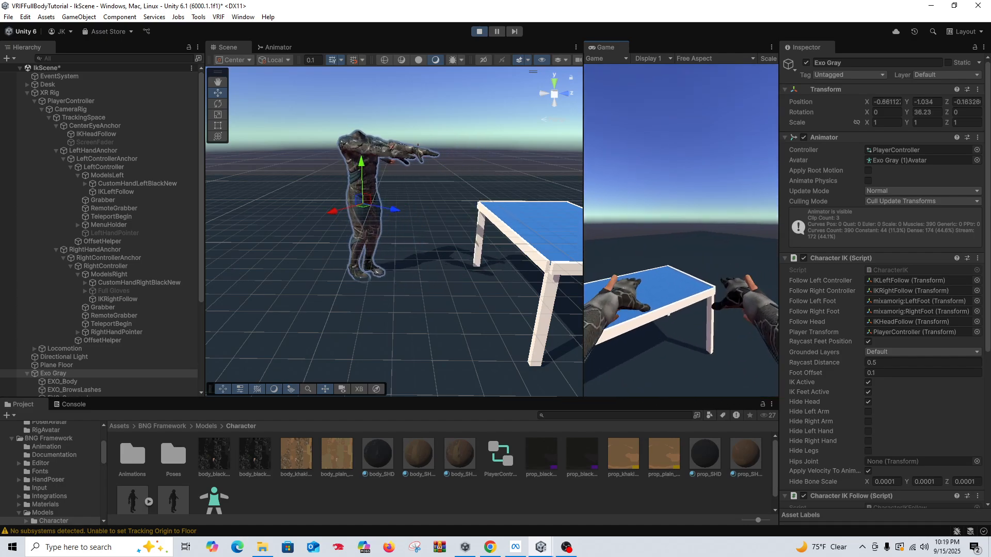
pyautogui.click(479, 31)
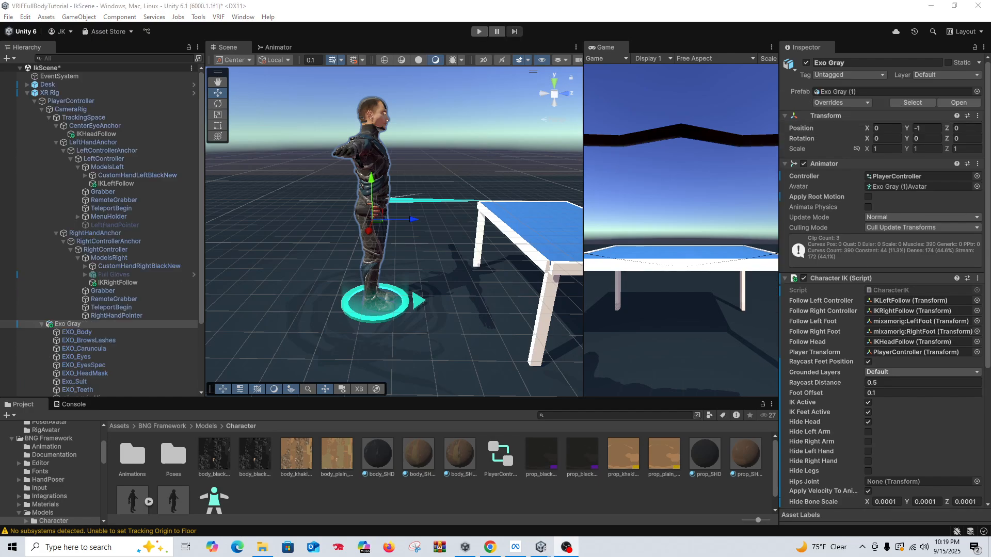
# Step: Run the scene in Play mode and review Exo Gray's Character IK and Character IK Follow settings
pyautogui.scroll(-3, 882, 258)
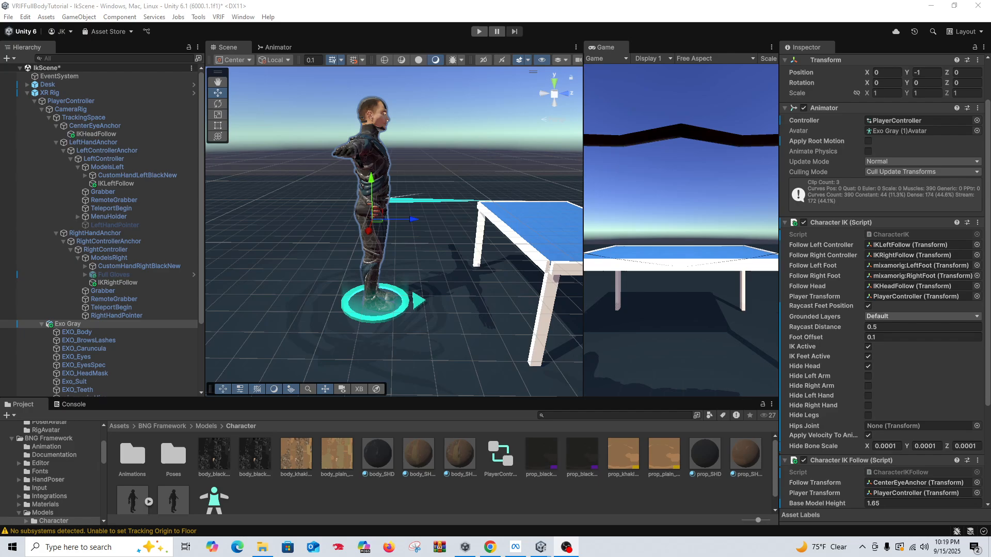
pyautogui.click(479, 31)
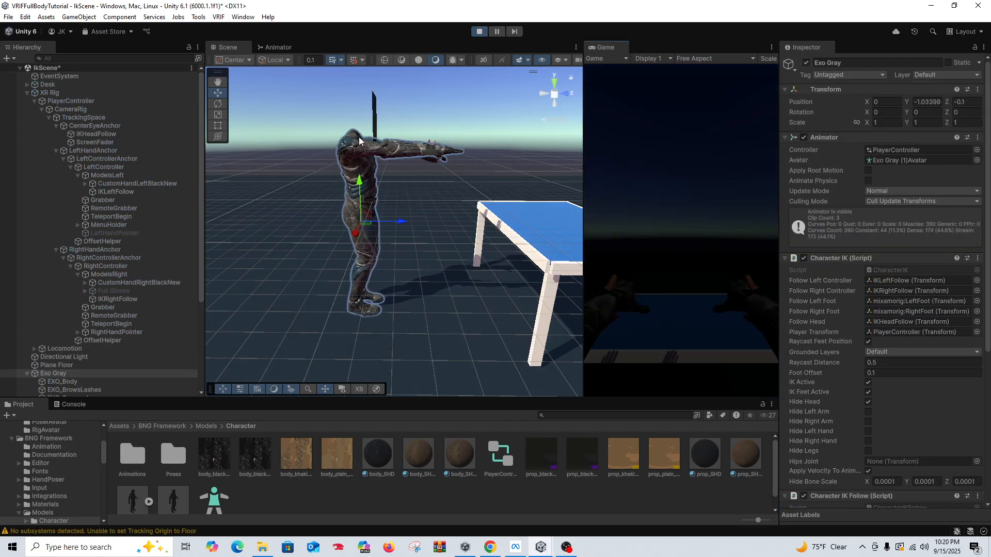
pyautogui.scroll(-3, 855, 258)
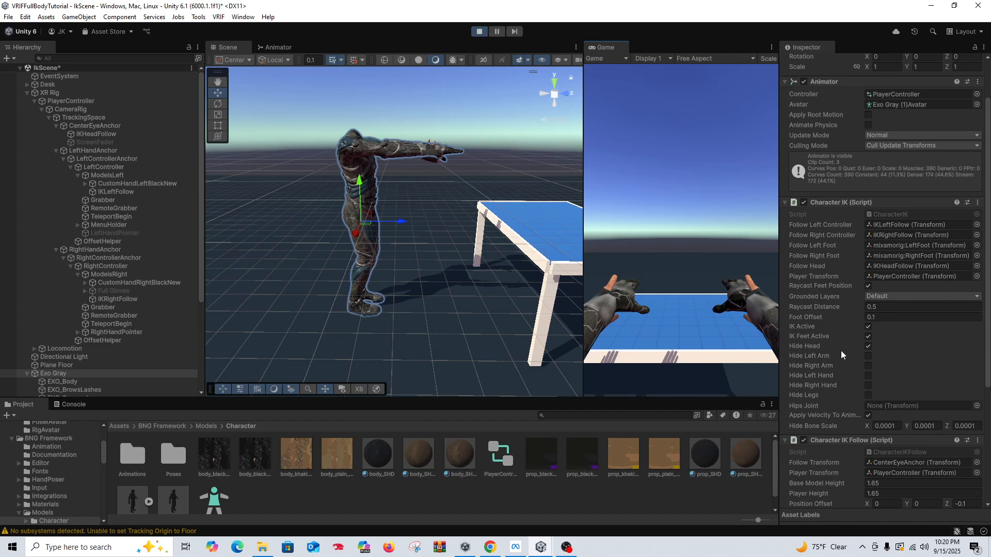
pyautogui.scroll(-3, 821, 369)
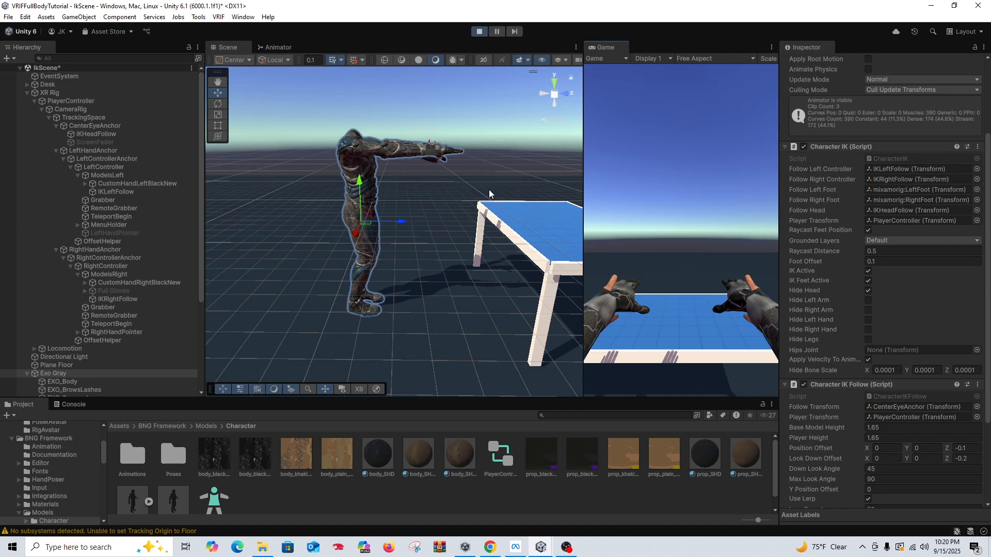
# Step: Examine the avatar's arms and hands from the front in the Scene view while the scene plays
pyautogui.moveTo(489, 194); pyautogui.dragTo(385, 216, button='right')
pyautogui.press('d')
pyautogui.press('w')
pyautogui.moveTo(505, 211); pyautogui.dragTo(472, 213, button='right')
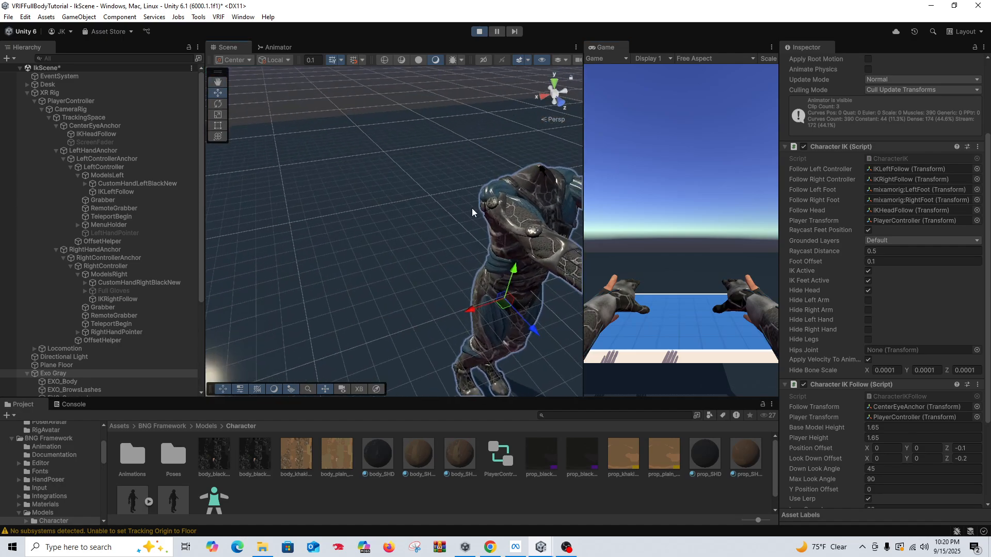
pyautogui.moveTo(521, 225); pyautogui.dragTo(436, 196, button='middle')
pyautogui.moveTo(473, 199); pyautogui.dragTo(323, 222, button='right')
pyautogui.moveTo(464, 232); pyautogui.dragTo(369, 180, button='middle')
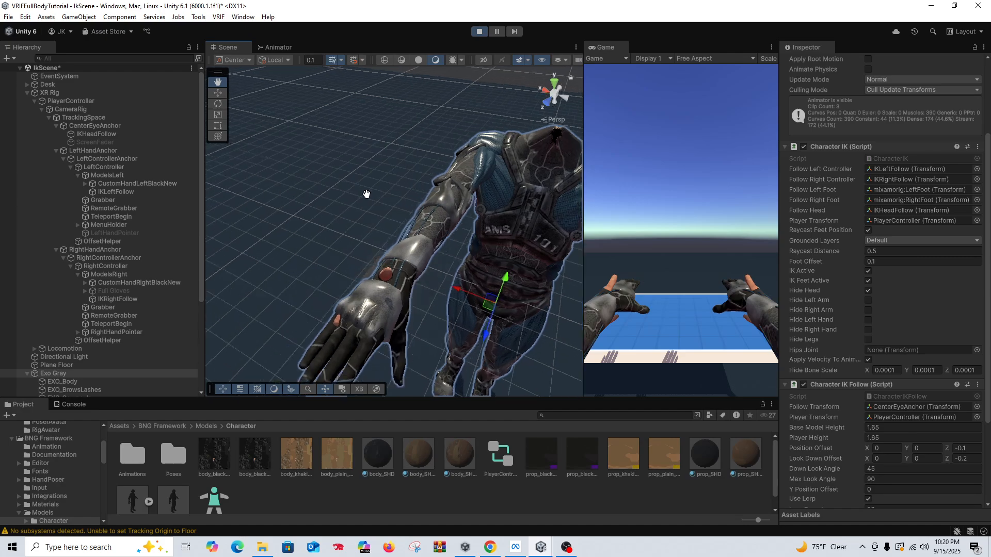
pyautogui.moveTo(381, 190); pyautogui.dragTo(455, 207, button='right')
pyautogui.moveTo(393, 201); pyautogui.dragTo(407, 207, button='middle')
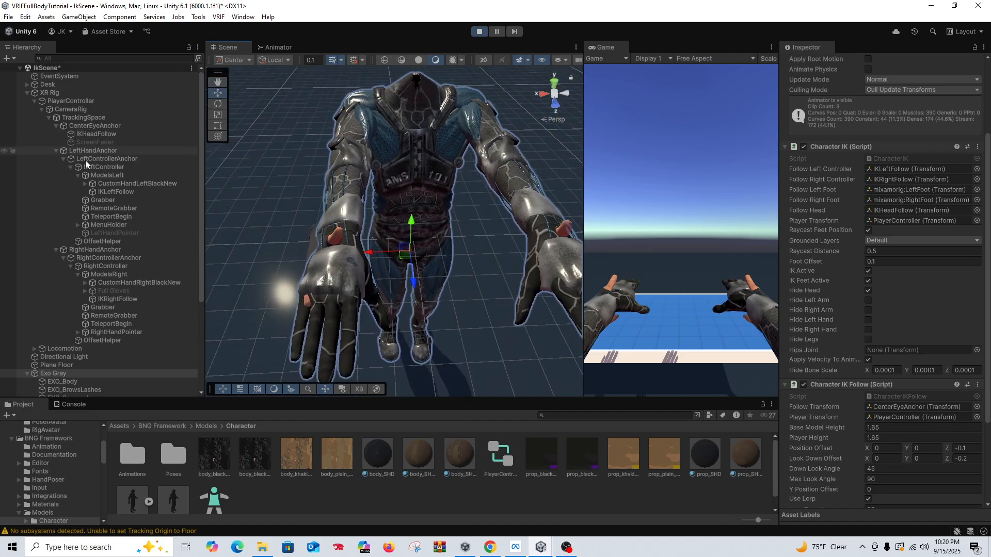
# Step: Move IKLeftFollow down and back toward the left wrist, to about Y -0.028 and Z -0.135
pyautogui.click(115, 195)
pyautogui.moveTo(447, 231); pyautogui.dragTo(369, 219, button='middle')
pyautogui.moveTo(368, 200); pyautogui.dragTo(344, 202, button='right')
pyautogui.moveTo(351, 202)
pyautogui.mouseDown(button='middle')
pyautogui.moveTo(340, 205)
pyautogui.moveTo(354, 215)
pyautogui.mouseUp(button='middle')
pyautogui.moveTo(422, 323); pyautogui.dragTo(423, 313)
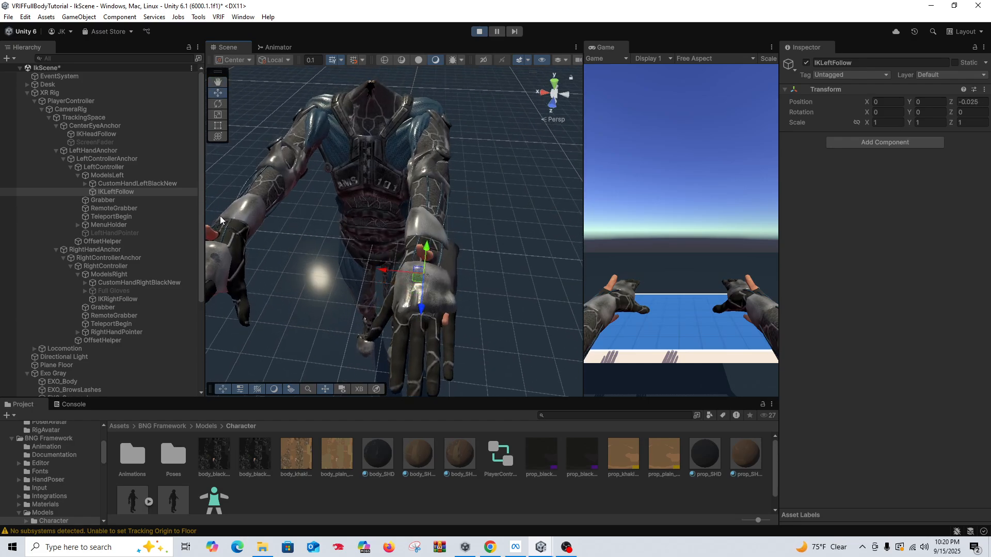
pyautogui.keyDown('alt'); pyautogui.moveTo(372, 213); pyautogui.dragTo(286, 144); pyautogui.keyUp('alt')
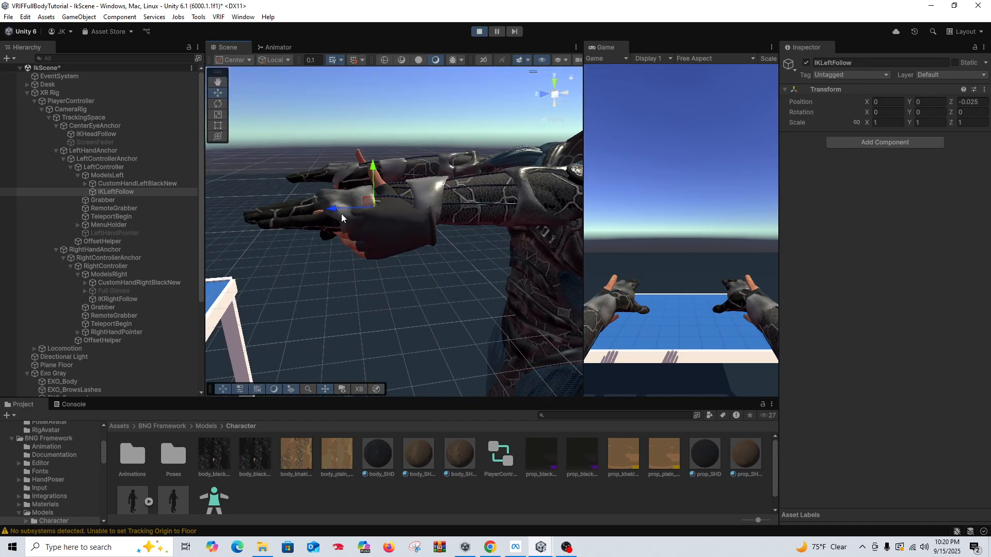
pyautogui.moveTo(341, 213); pyautogui.dragTo(398, 215)
pyautogui.moveTo(403, 232); pyautogui.dragTo(439, 222, button='middle')
pyautogui.moveTo(463, 206); pyautogui.dragTo(461, 225)
pyautogui.moveTo(460, 225); pyautogui.dragTo(437, 250, button='right')
pyautogui.moveTo(278, 222); pyautogui.dragTo(404, 199, button='middle')
pyautogui.scroll(-3, 372, 201)
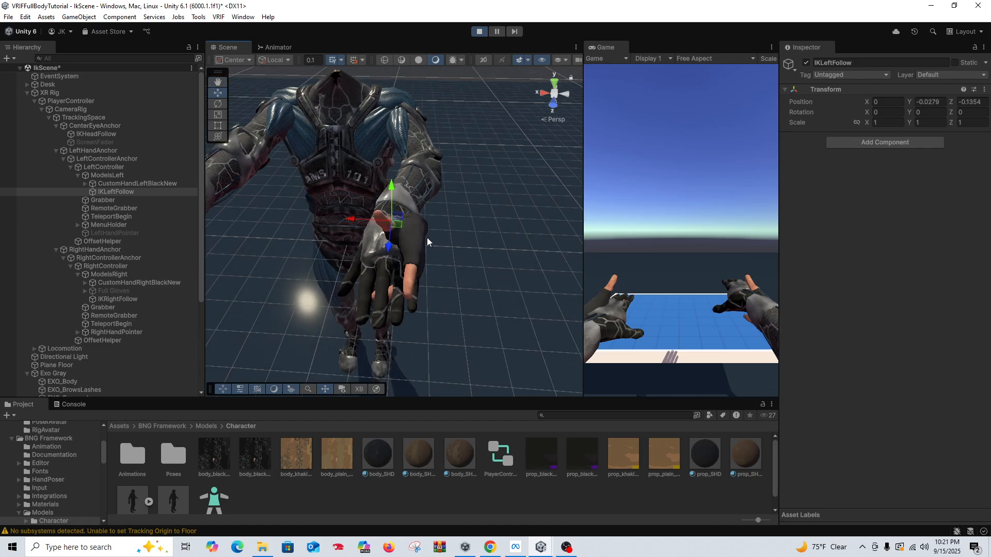
# Step: Rotate IKLeftFollow to about 87.2 degrees on Z and shift it to about X -0.041, Y -0.026
pyautogui.press('e')
pyautogui.moveTo(433, 206); pyautogui.dragTo(447, 258)
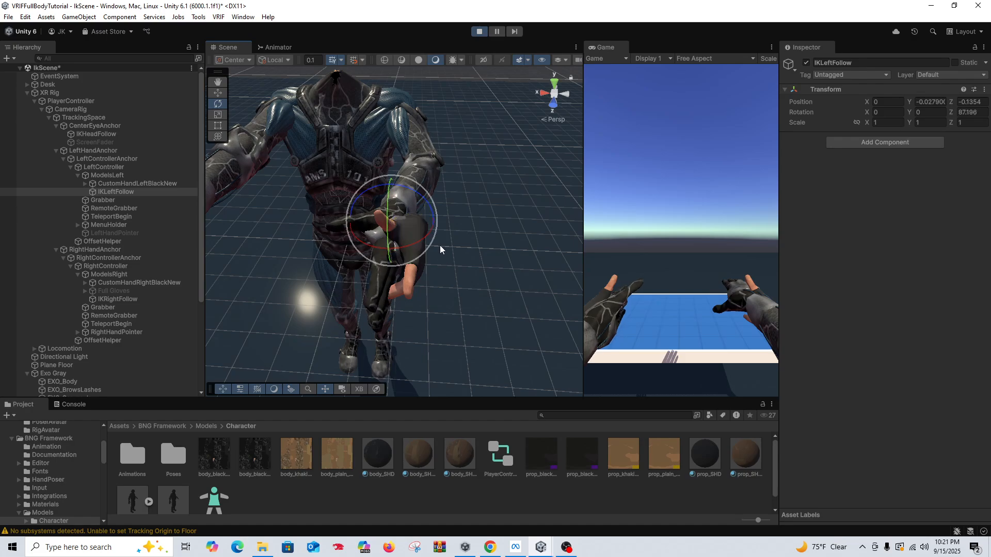
pyautogui.press('w')
pyautogui.moveTo(438, 222); pyautogui.dragTo(452, 225)
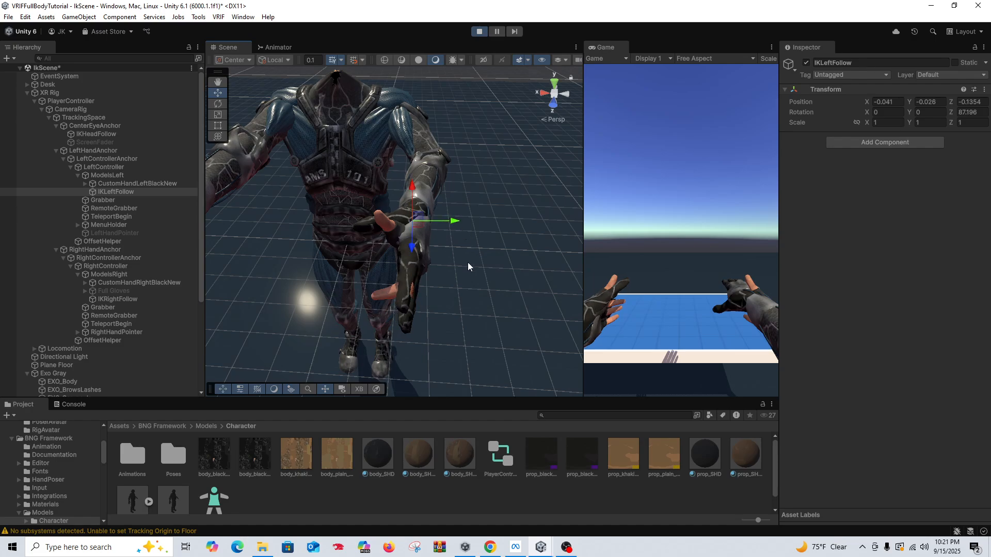
# Step: Fine-tune IKLeftFollow's position along the forearm to about Y -0.03 and Z -0.13
pyautogui.keyDown('alt'); pyautogui.moveTo(468, 267); pyautogui.dragTo(295, 221); pyautogui.keyUp('alt')
pyautogui.moveTo(307, 218); pyautogui.dragTo(291, 208, button='middle')
pyautogui.keyDown('alt'); pyautogui.moveTo(290, 207); pyautogui.dragTo(324, 205); pyautogui.keyUp('alt')
pyautogui.moveTo(324, 204); pyautogui.dragTo(327, 210, button='middle')
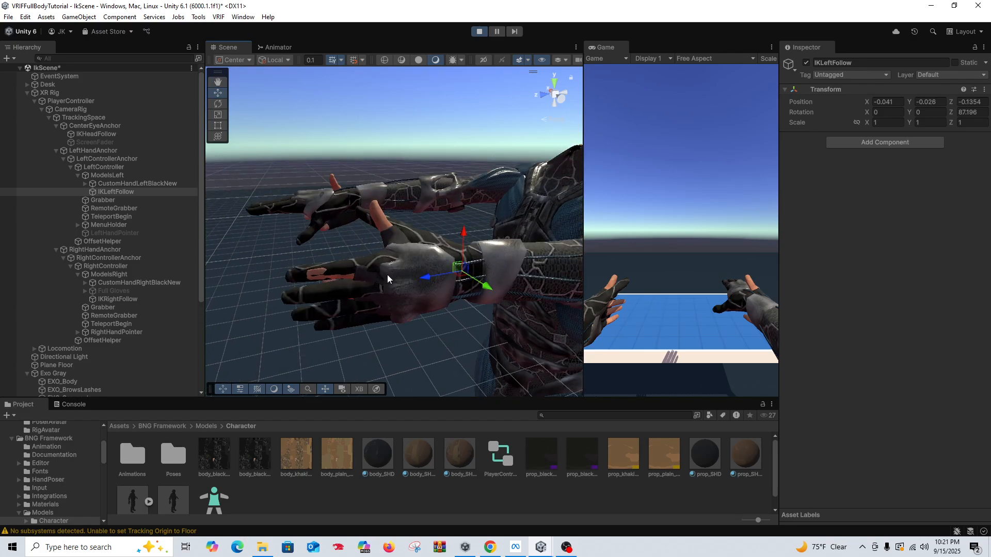
pyautogui.moveTo(426, 277); pyautogui.dragTo(412, 282)
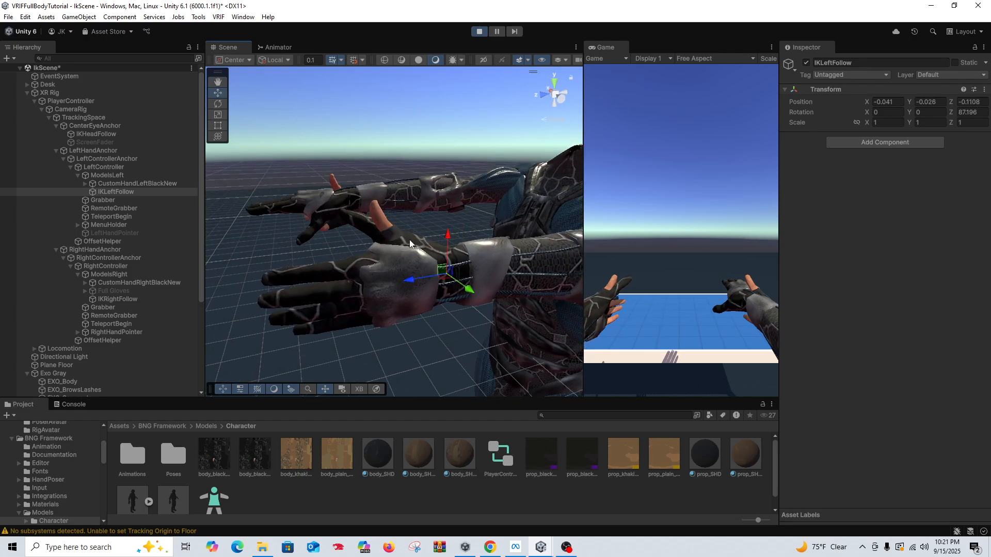
pyautogui.keyDown('alt'); pyautogui.moveTo(409, 241); pyautogui.dragTo(394, 276); pyautogui.keyUp('alt')
pyautogui.scroll(-3, 393, 248)
pyautogui.moveTo(393, 232); pyautogui.dragTo(382, 271, button='middle')
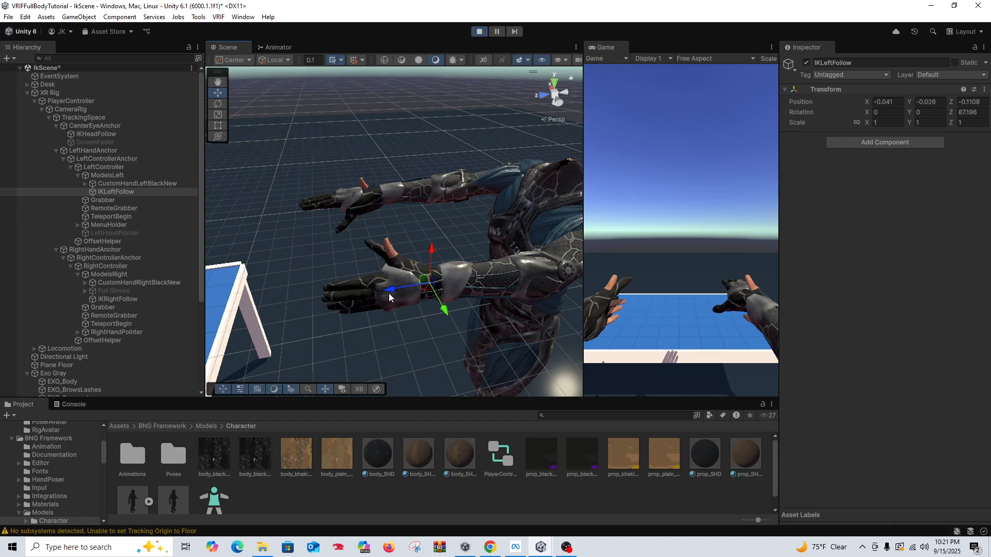
pyautogui.moveTo(389, 293); pyautogui.dragTo(398, 291)
pyautogui.moveTo(440, 247); pyautogui.dragTo(438, 248)
# Step: Rotate IKLeftFollow to about 97.4 degrees on Z and adjust its Z position to about -0.126
pyautogui.moveTo(384, 260); pyautogui.dragTo(294, 179, button='right')
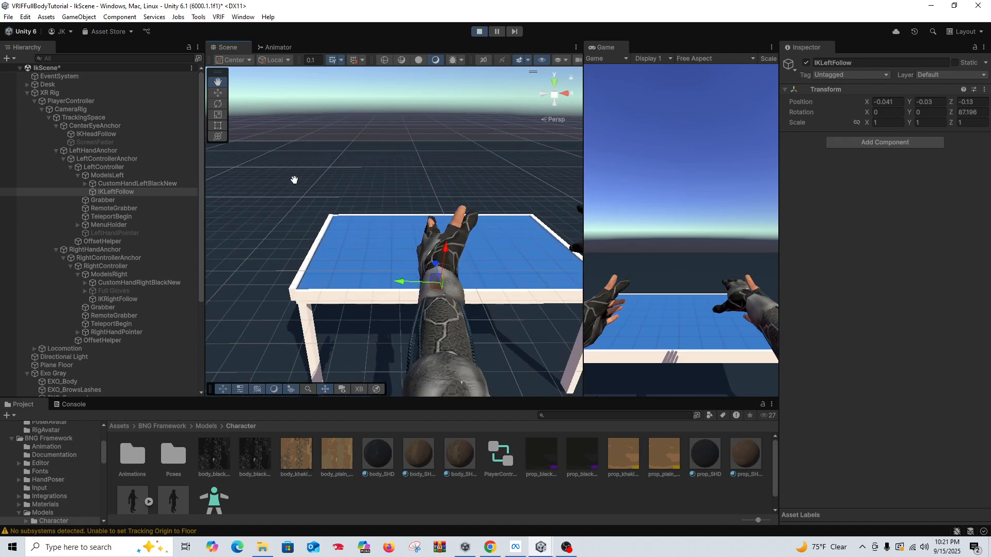
pyautogui.press('e')
pyautogui.moveTo(461, 252); pyautogui.dragTo(450, 250)
pyautogui.moveTo(451, 249); pyautogui.dragTo(421, 181, button='right')
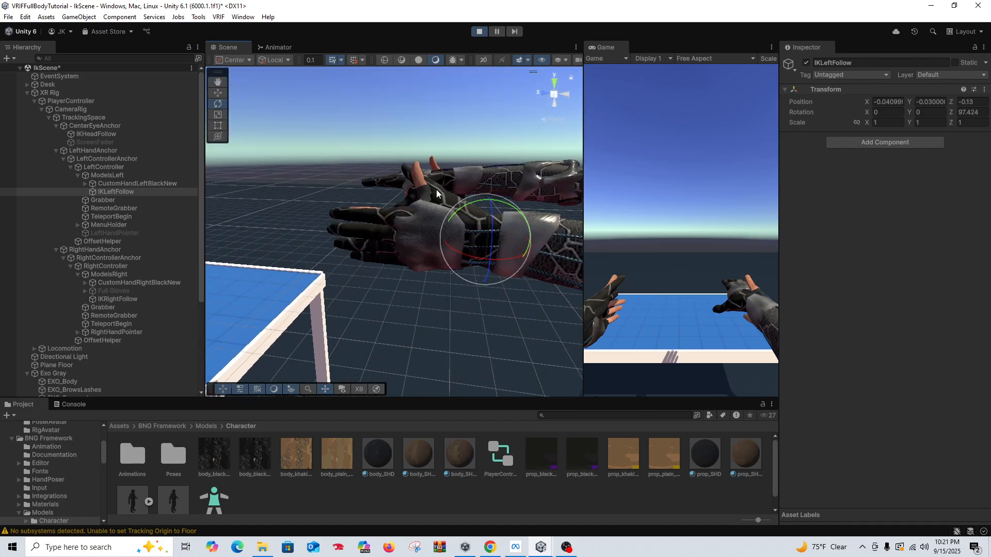
pyautogui.press('w')
pyautogui.moveTo(445, 238)
pyautogui.mouseDown()
pyautogui.moveTo(478, 250)
pyautogui.moveTo(446, 246)
pyautogui.mouseUp()
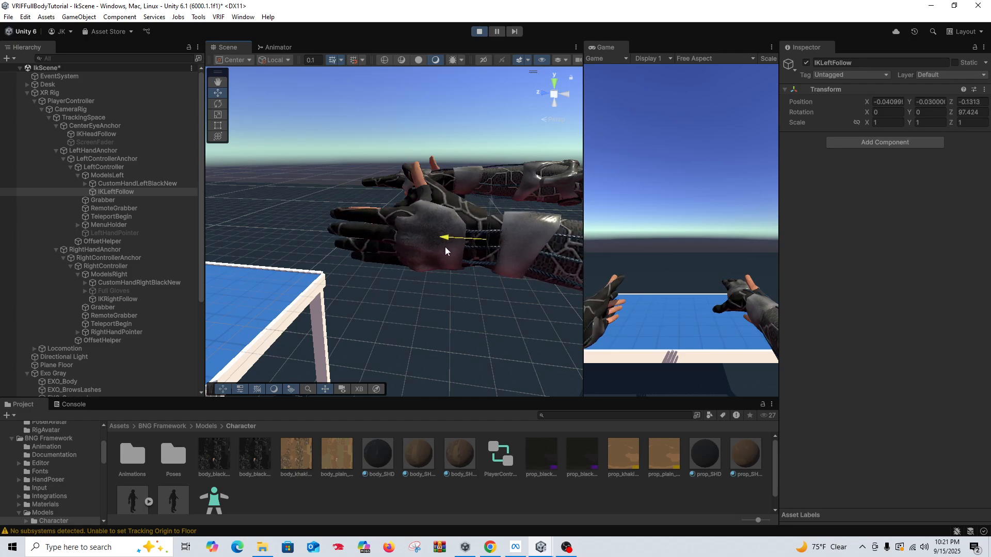
pyautogui.moveTo(383, 205); pyautogui.dragTo(388, 265, button='right')
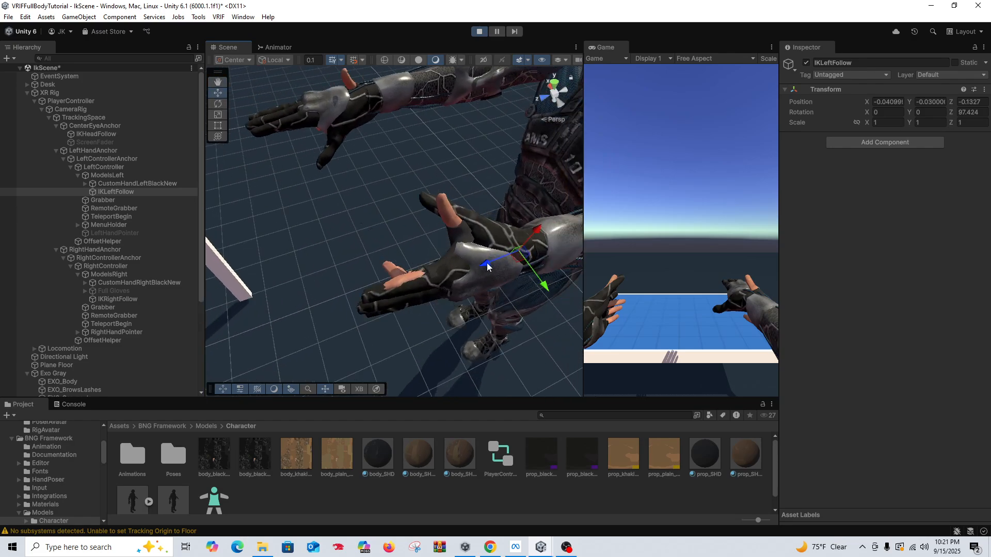
pyautogui.moveTo(487, 266); pyautogui.dragTo(449, 274)
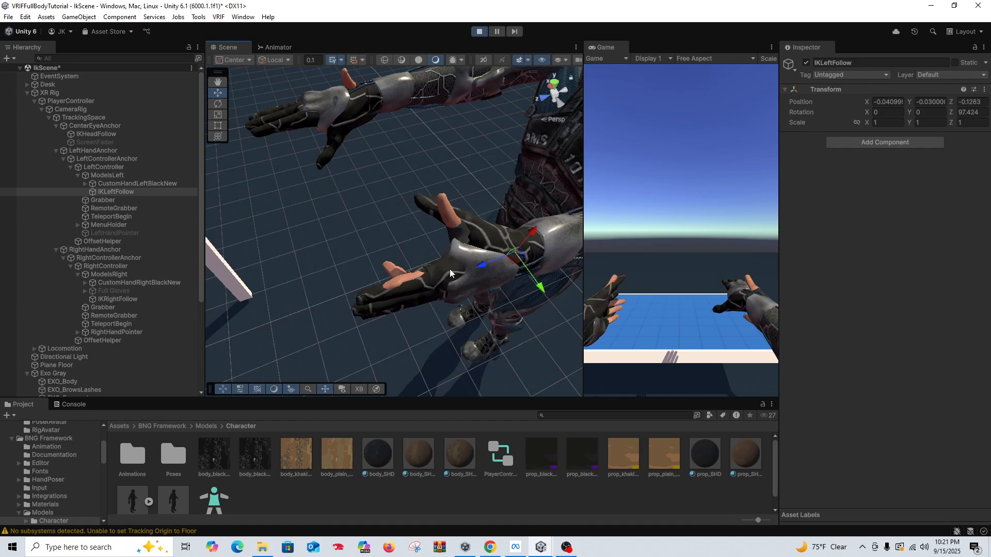
# Step: Check the left hand from the front and rotate IKLeftFollow to about 102.8 degrees on Z
pyautogui.moveTo(468, 251); pyautogui.dragTo(465, 237, button='right')
pyautogui.moveTo(465, 237); pyautogui.dragTo(455, 217, button='middle')
pyautogui.moveTo(455, 216); pyautogui.dragTo(507, 261, button='right')
pyautogui.scroll(-3, 506, 261)
pyautogui.moveTo(387, 250); pyautogui.dragTo(439, 258, button='middle')
pyautogui.moveTo(393, 250); pyautogui.dragTo(454, 256, button='right')
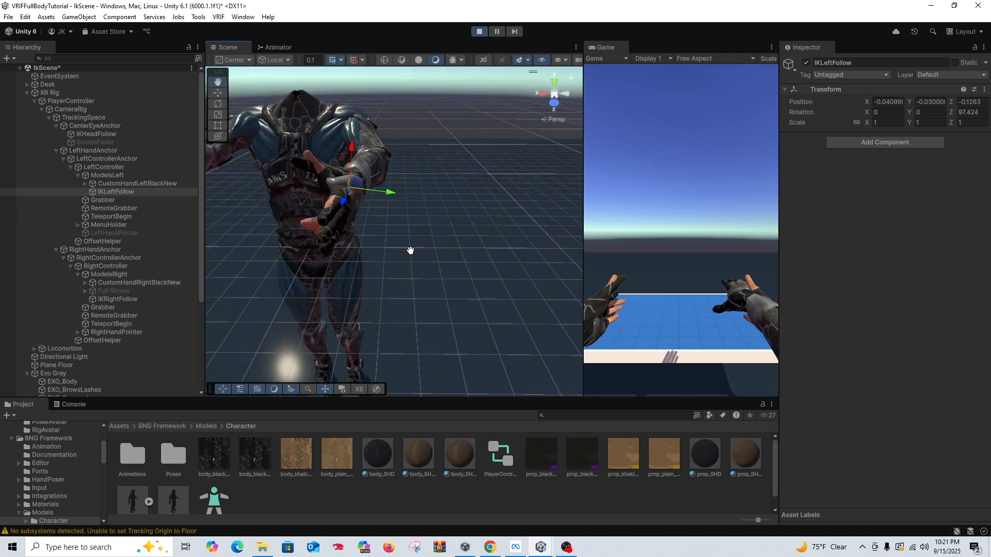
pyautogui.moveTo(410, 249); pyautogui.dragTo(383, 253, button='middle')
pyautogui.press('e')
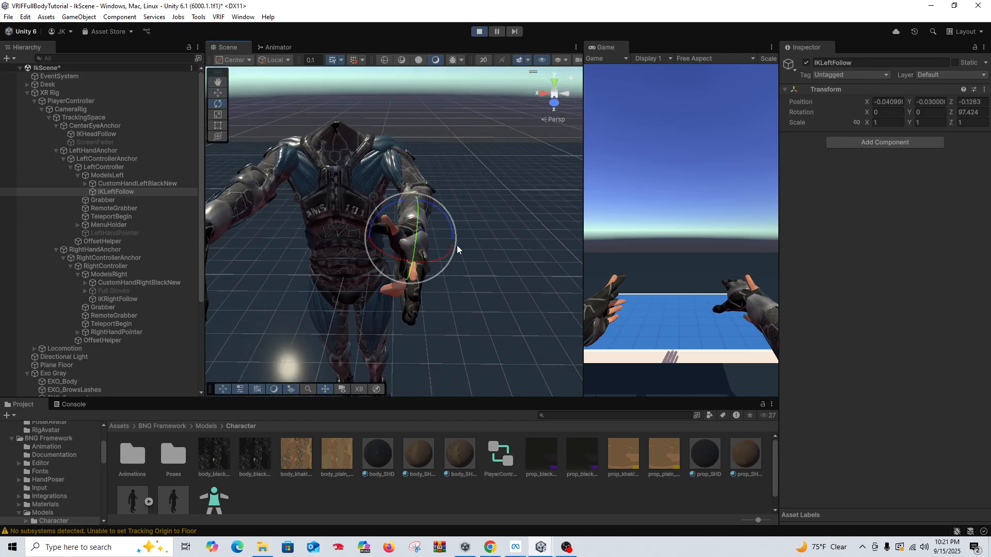
pyautogui.moveTo(448, 225); pyautogui.dragTo(449, 233)
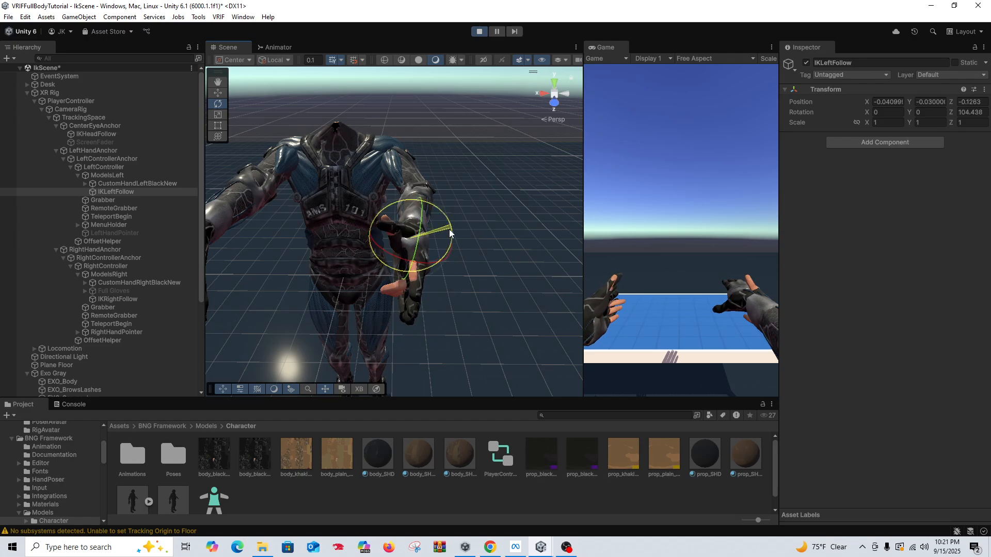
pyautogui.moveTo(447, 233); pyautogui.dragTo(385, 248, button='right')
# Step: Refine IKLeftFollow's alignment to position X -0.0337, Y -0.0281 and rotation Z 97.965, checking the hand from the side
pyautogui.moveTo(385, 247); pyautogui.dragTo(361, 251, button='middle')
pyautogui.moveTo(347, 260); pyautogui.dragTo(208, 186, button='right')
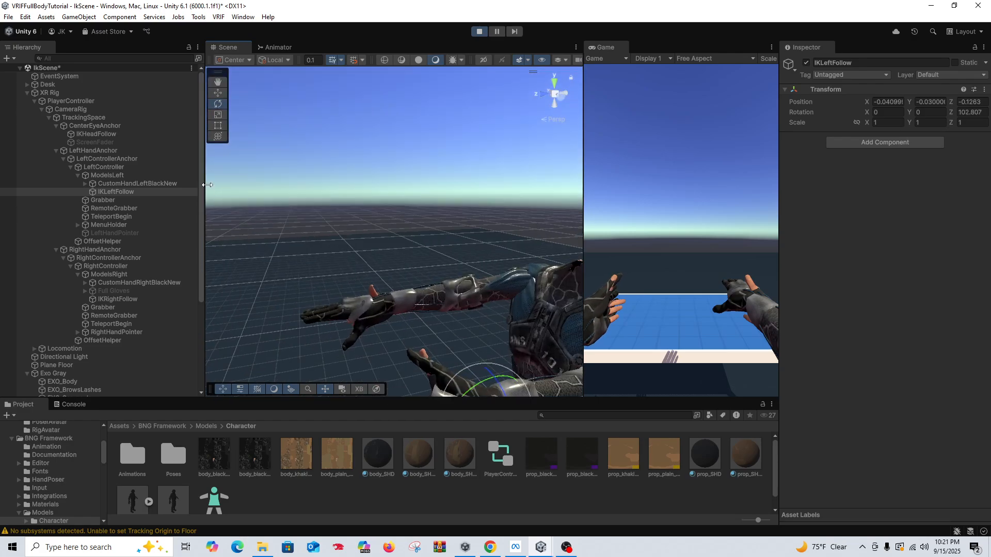
pyautogui.moveTo(225, 193)
pyautogui.mouseDown(button='middle')
pyautogui.moveTo(219, 177)
pyautogui.moveTo(223, 190)
pyautogui.mouseUp(button='middle')
pyautogui.press('w')
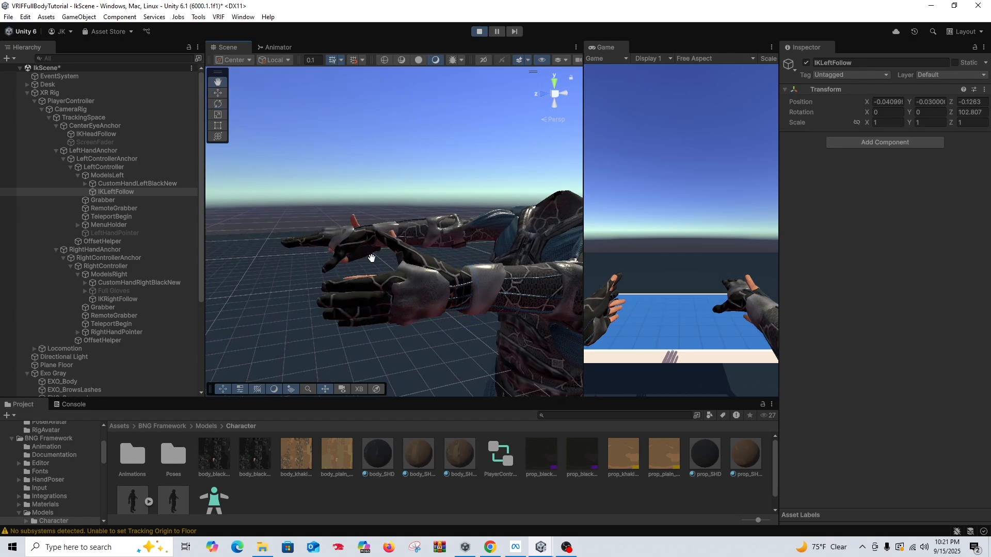
pyautogui.moveTo(473, 318)
pyautogui.mouseDown()
pyautogui.moveTo(477, 295)
pyautogui.moveTo(476, 305)
pyautogui.mouseUp()
pyautogui.press('e')
pyautogui.press('w')
# Step: Copy IKLeftFollow's Transform component, exit Play mode, and paste the component values back onto IKLeftFollow
pyautogui.rightClick(888, 91)
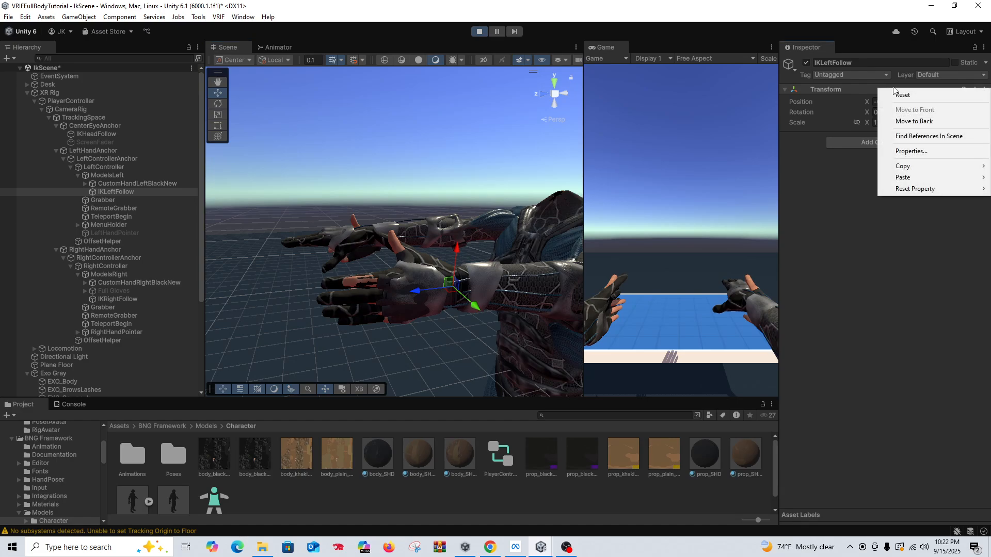
pyautogui.moveTo(903, 166)
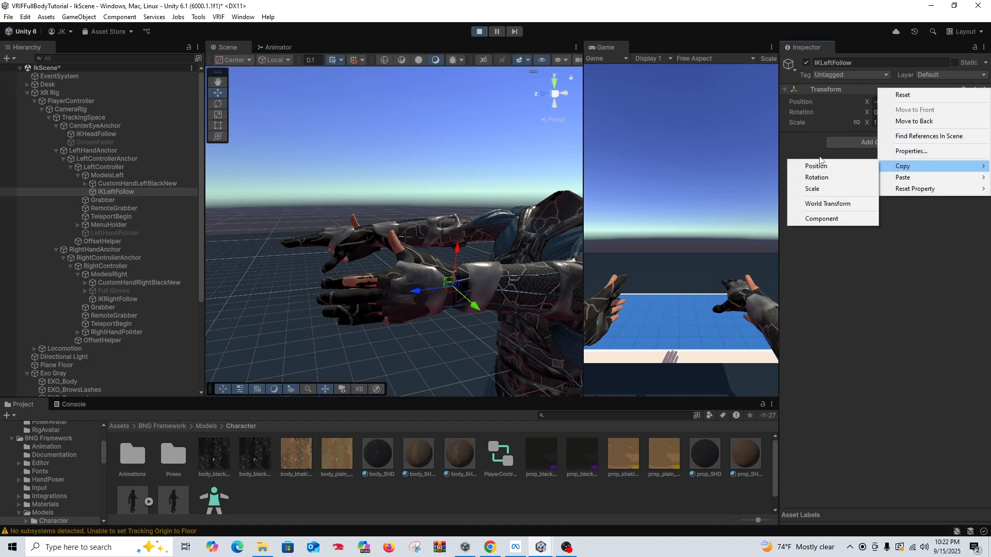
pyautogui.click(821, 219)
pyautogui.click(479, 31)
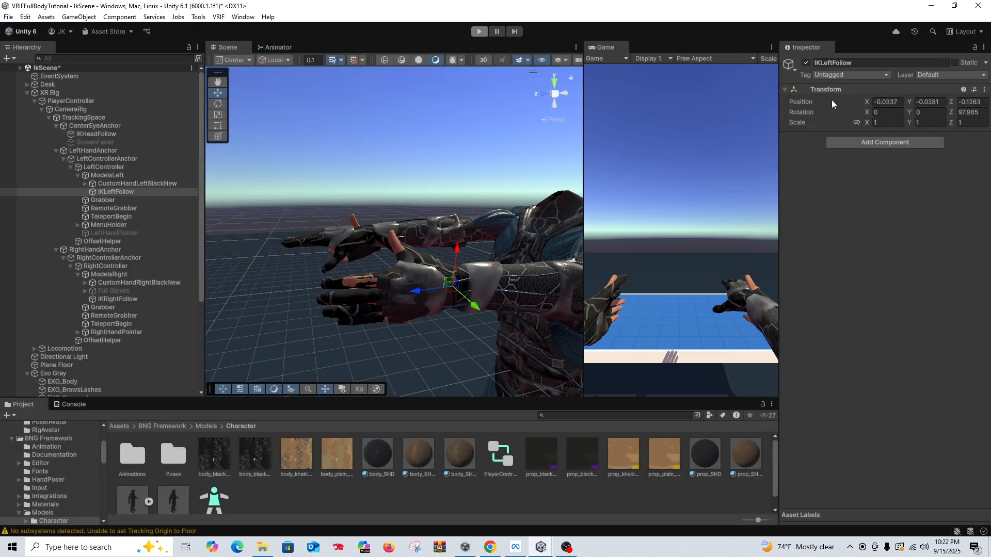
pyautogui.rightClick(847, 90)
pyautogui.moveTo(881, 177)
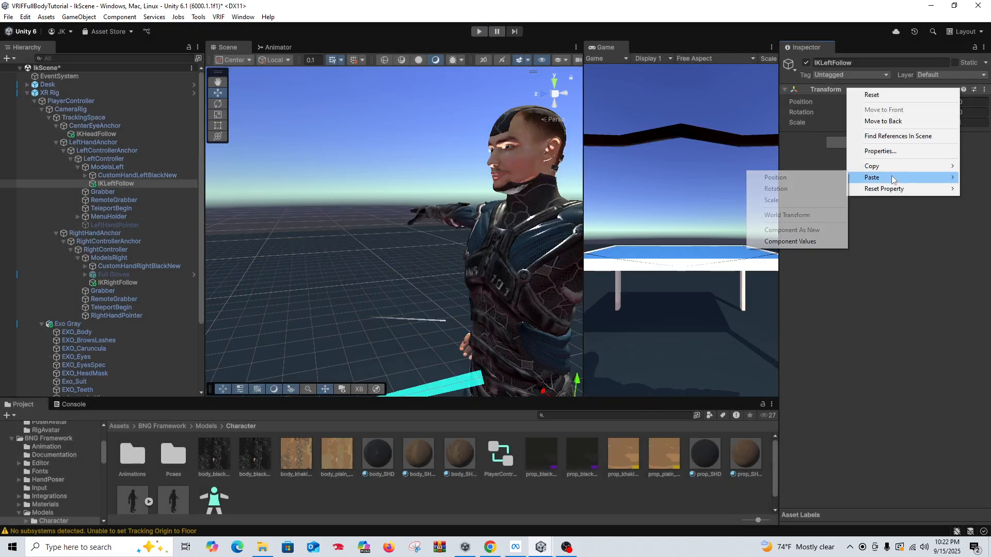
pyautogui.click(804, 247)
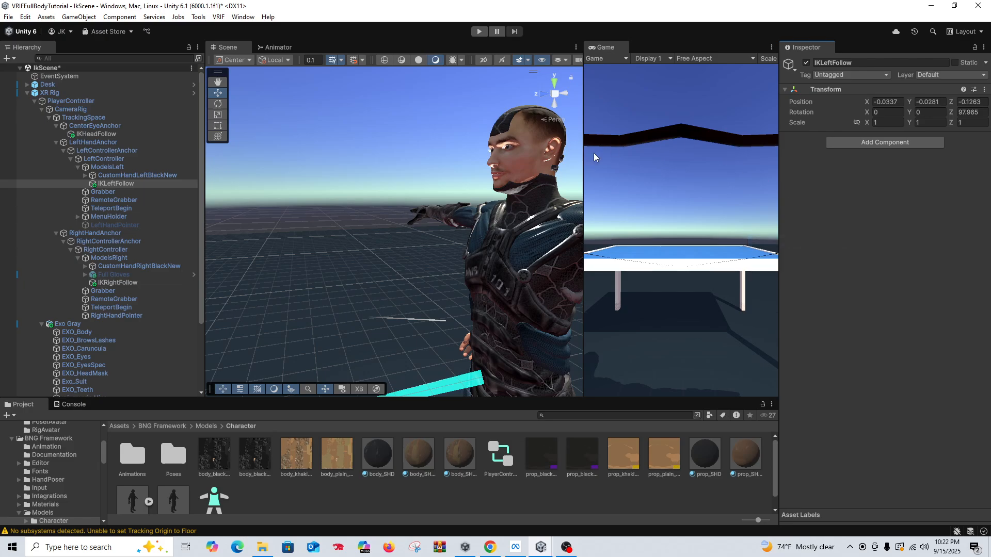
# Step: Run the scene again and paste the copied Transform values onto IKRightFollow, mirroring them with position X 0.0337 and rotation Z -97.965
pyautogui.click(480, 31)
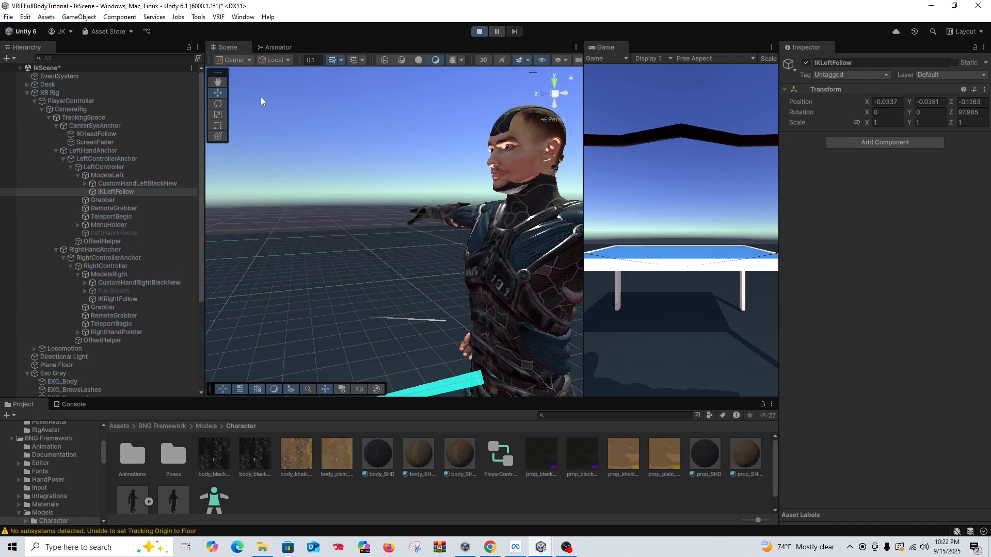
pyautogui.moveTo(411, 206); pyautogui.dragTo(341, 181, button='right')
pyautogui.click(132, 299)
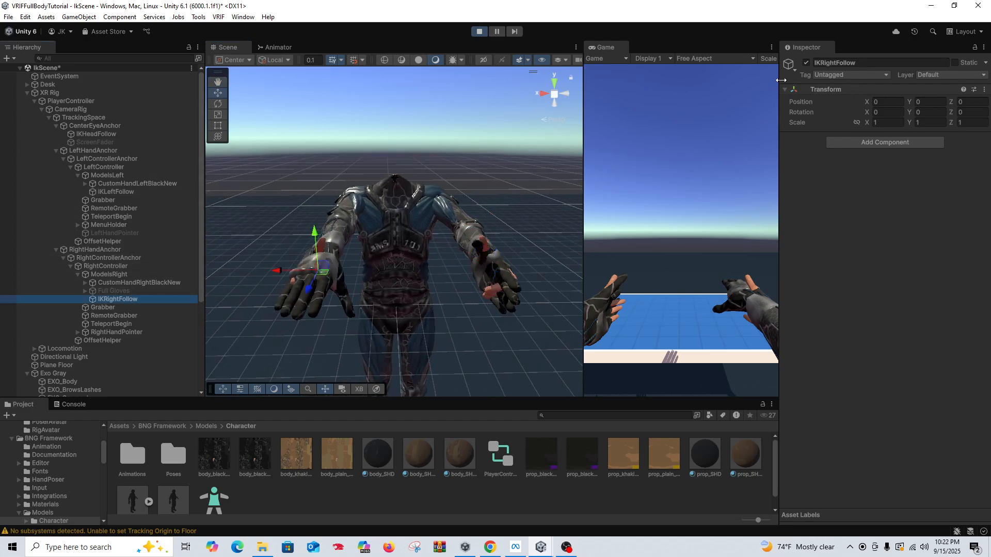
pyautogui.rightClick(848, 90)
pyautogui.moveTo(877, 179)
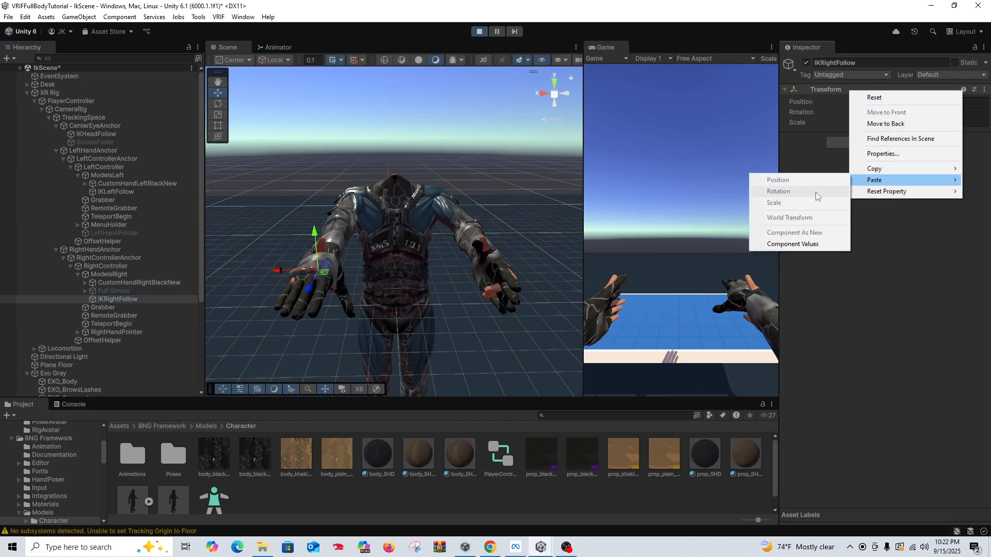
pyautogui.click(793, 244)
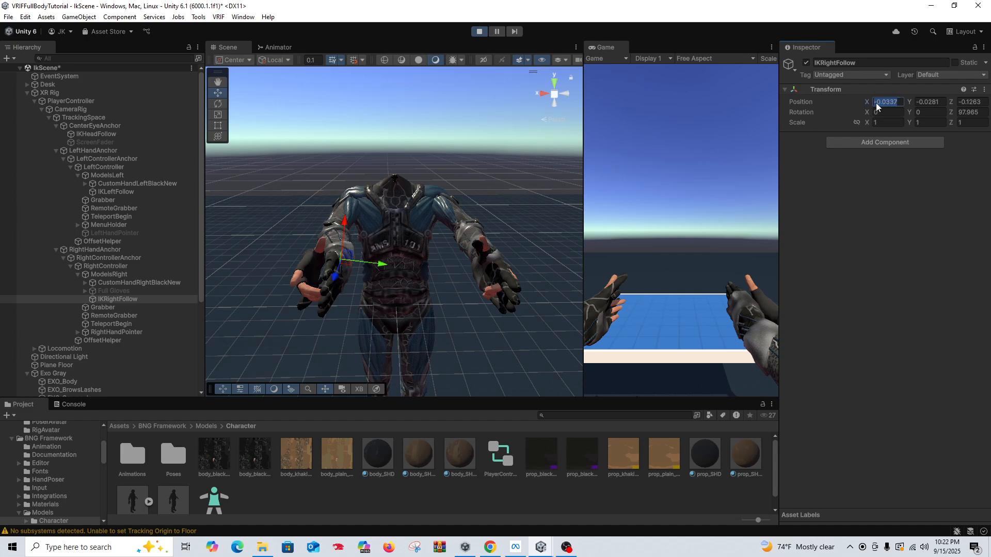
pyautogui.press('Delete')
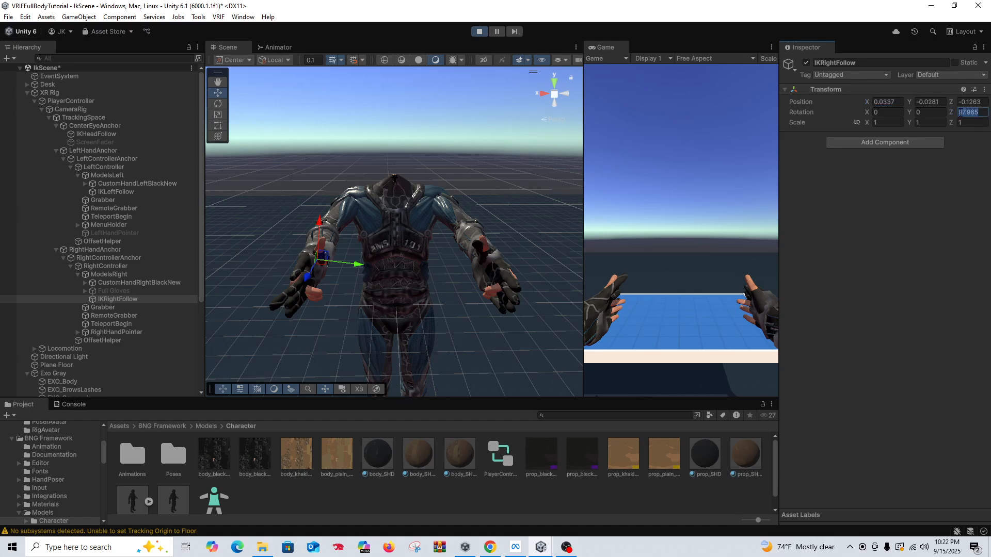
pyautogui.write('-')
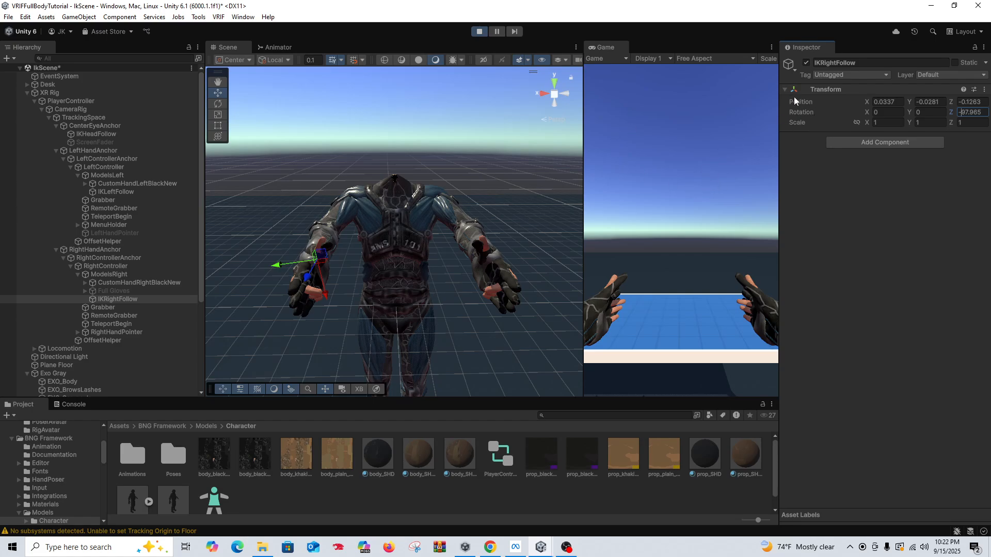
# Step: Copy IKRightFollow's Transform component from Play mode, exit Play mode, and paste the component values back onto IKRightFollow
pyautogui.rightClick(842, 93)
pyautogui.moveTo(870, 167)
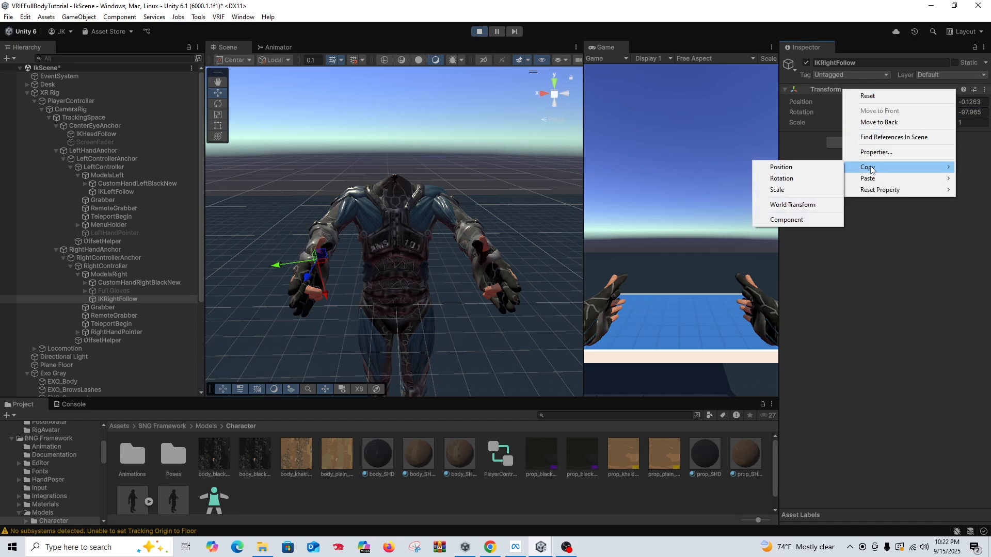
pyautogui.click(787, 220)
pyautogui.hotkey('ctrl', 'p')
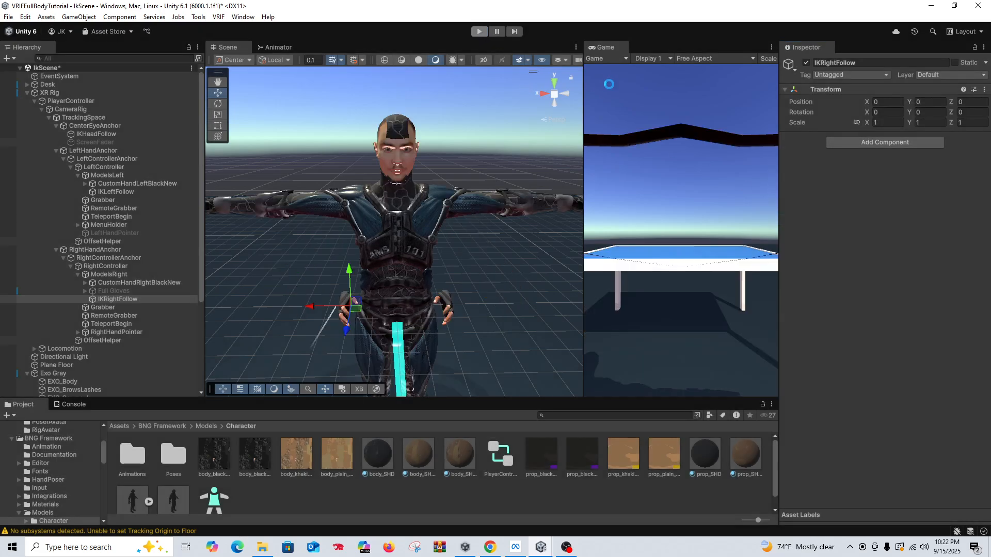
pyautogui.rightClick(844, 91)
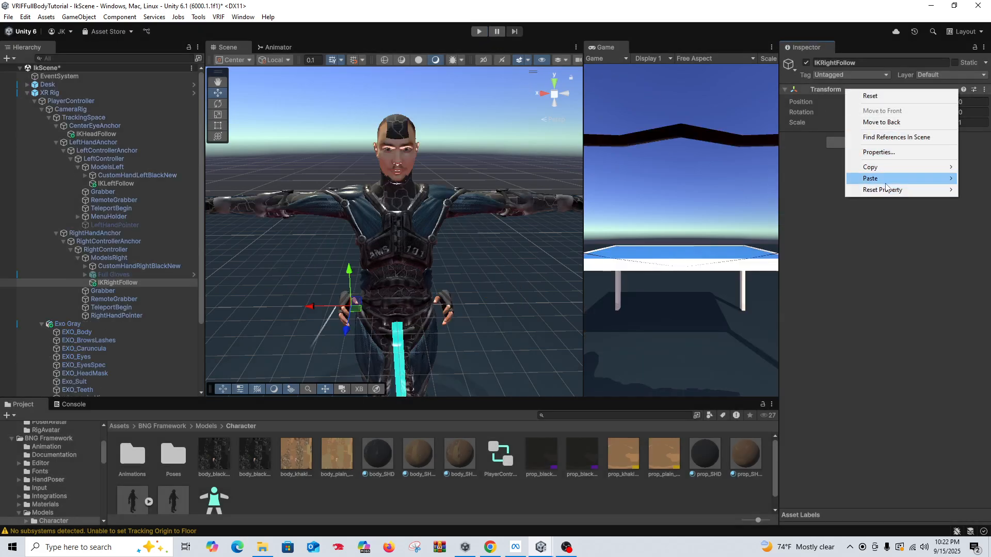
pyautogui.moveTo(888, 182)
pyautogui.click(811, 243)
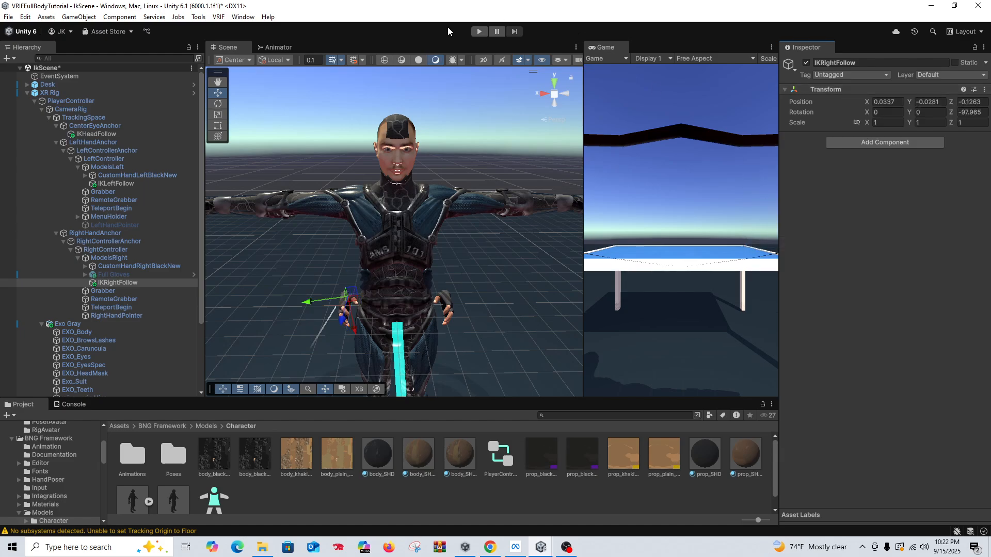
# Step: Test both hands' alignment in Play mode, exit it, and save the scene
pyautogui.click(478, 32)
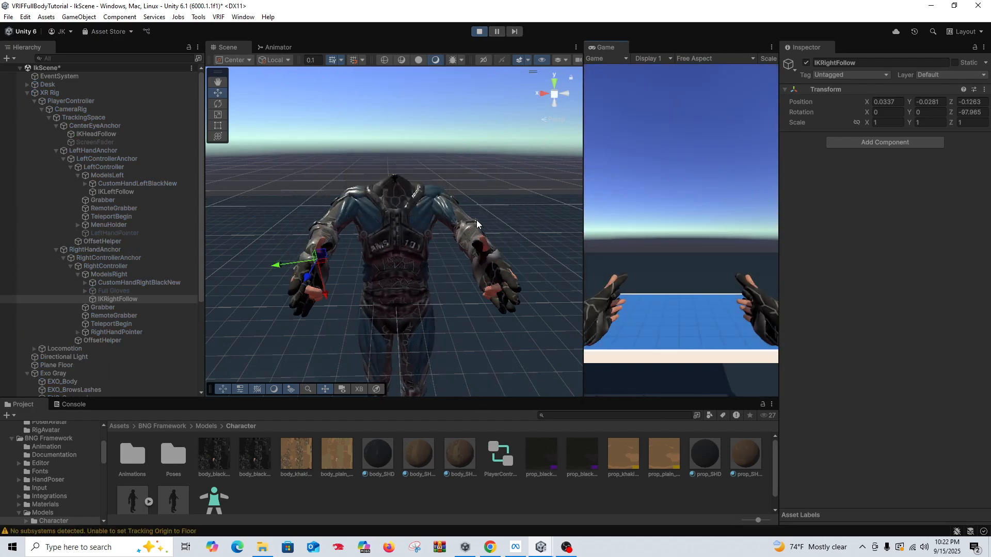
pyautogui.click(478, 32)
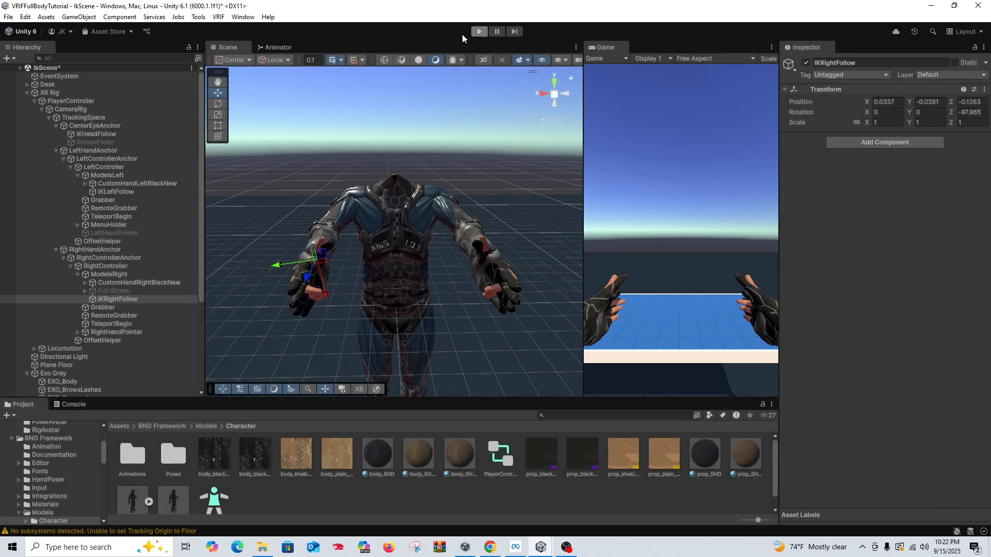
pyautogui.click(8, 18)
pyautogui.click(31, 66)
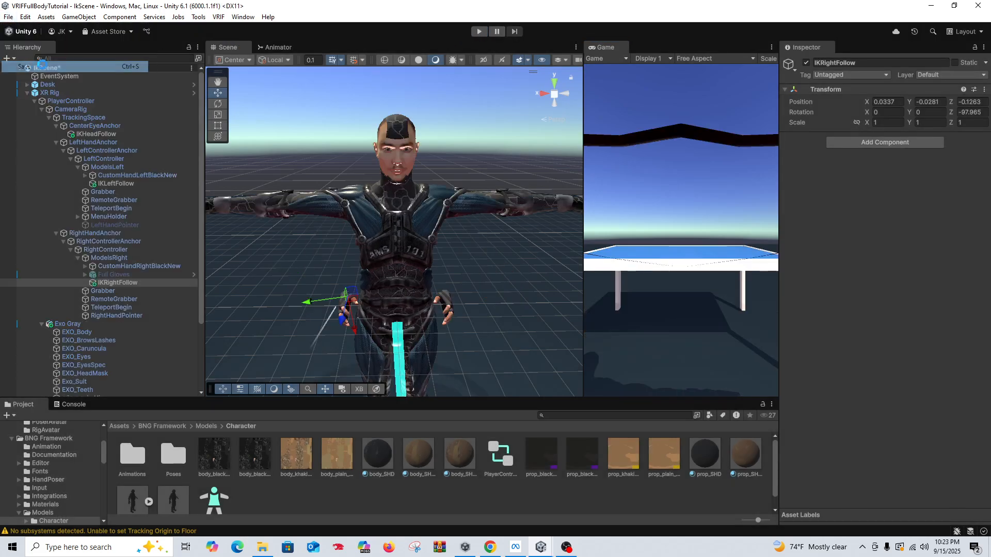
# Step: Deactivate the XR Rig and add the Exo Gray model from the Avatar/PoserAvatar folder to the scene root
pyautogui.click(90, 92)
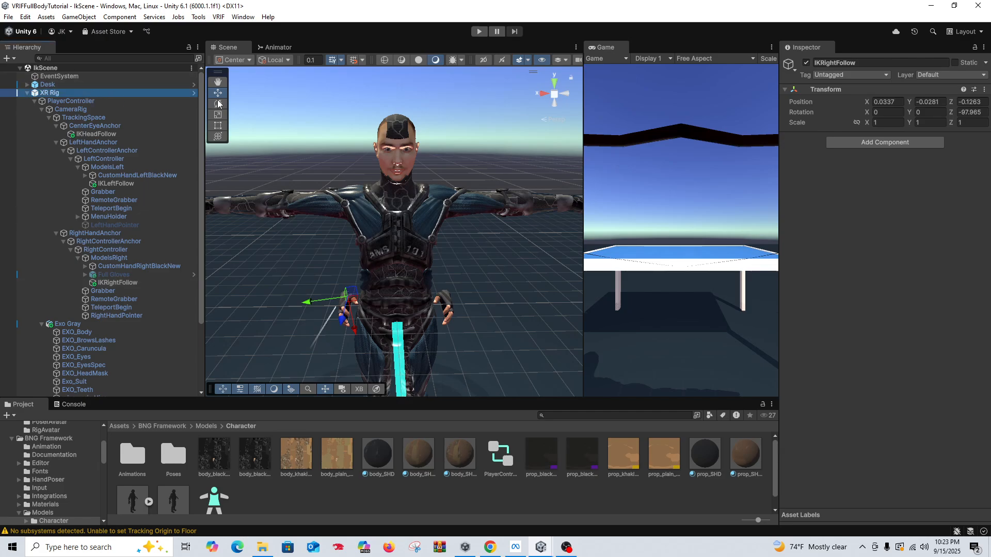
pyautogui.click(805, 63)
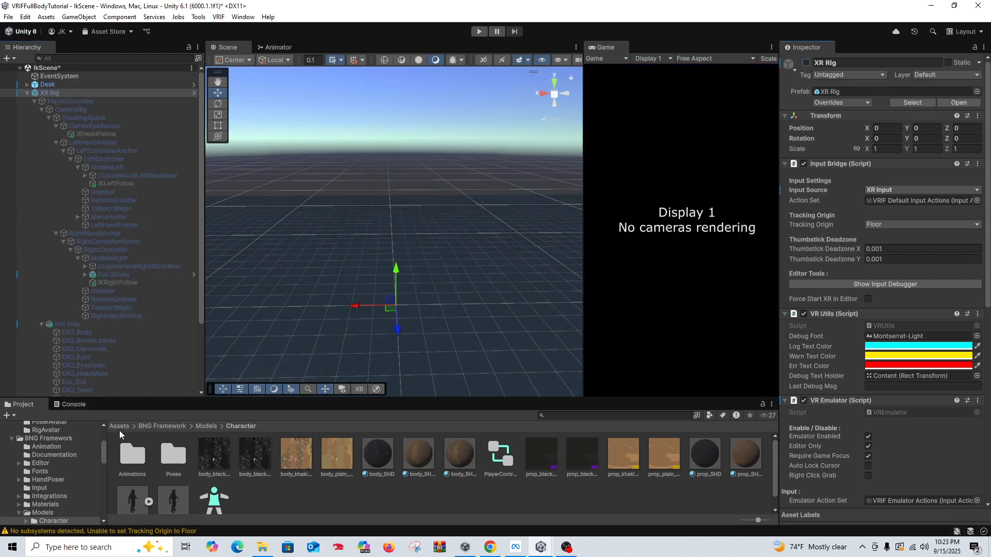
pyautogui.click(120, 427)
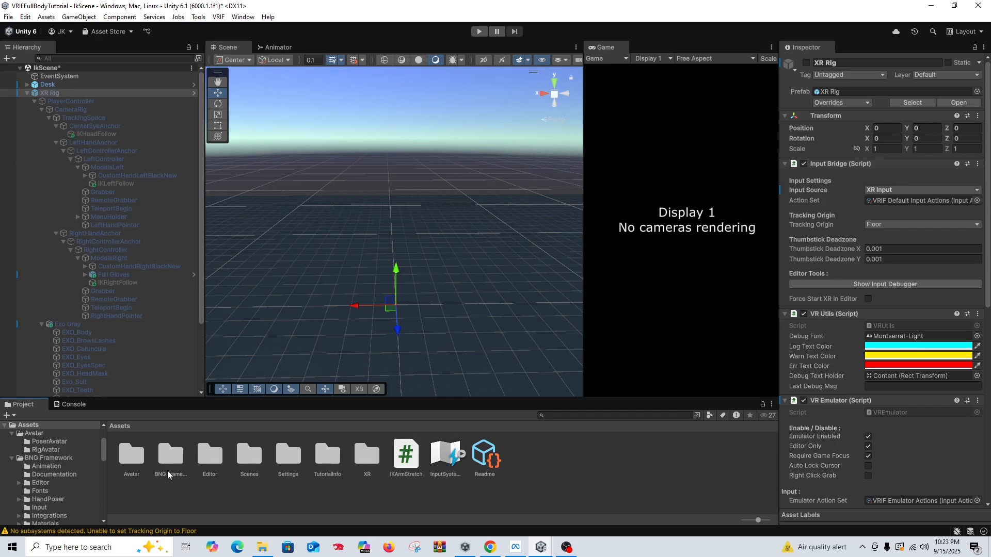
pyautogui.doubleClick(135, 454)
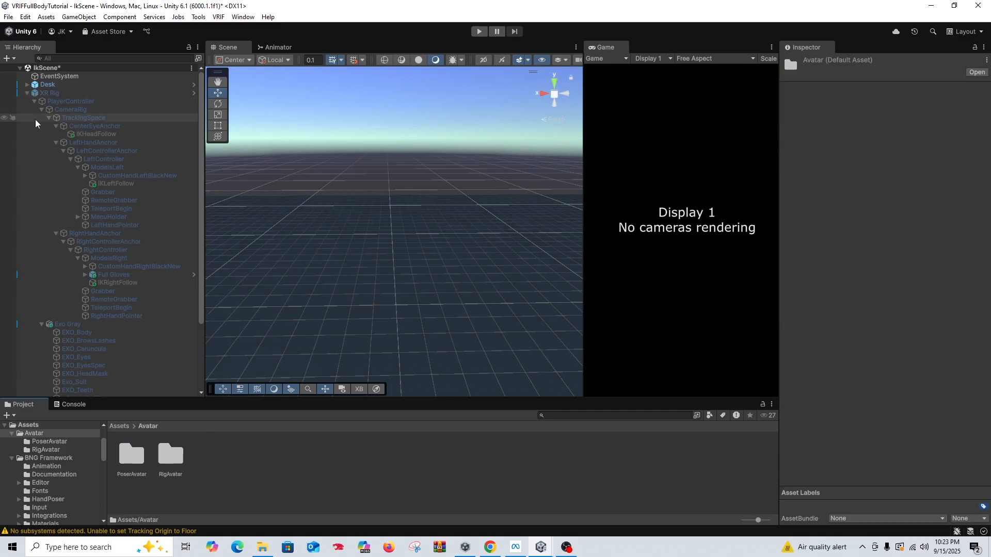
pyautogui.click(27, 93)
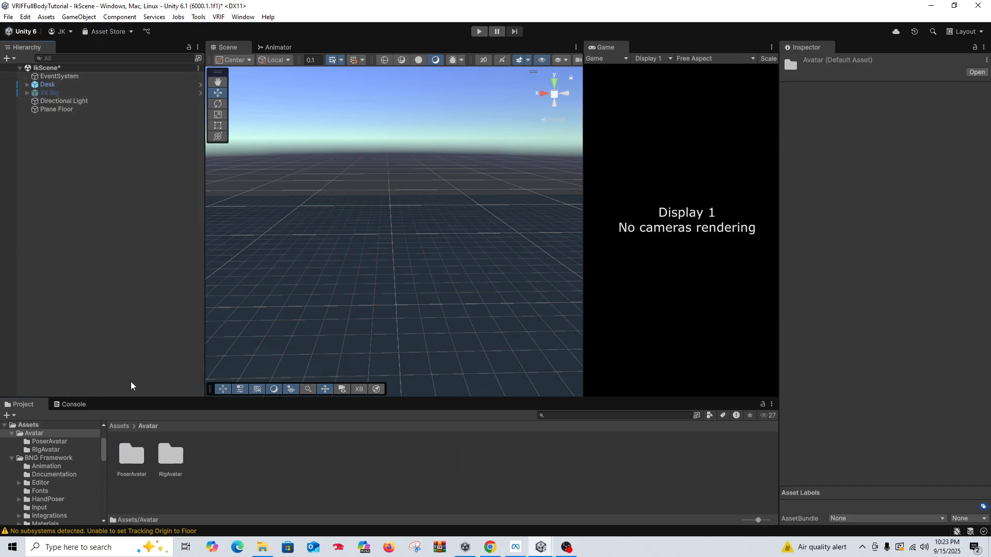
pyautogui.doubleClick(133, 459)
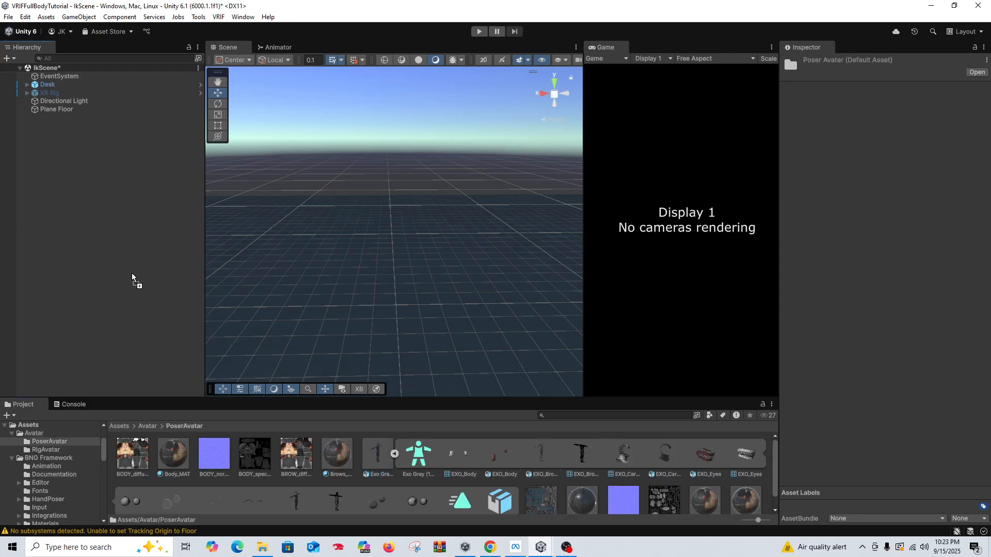
pyautogui.moveTo(377, 454); pyautogui.dragTo(131, 273)
# Step: Set the new Exo Gray (1) avatar's position to 0, 0, 0 and frame its upper body in the scene
pyautogui.click(901, 129)
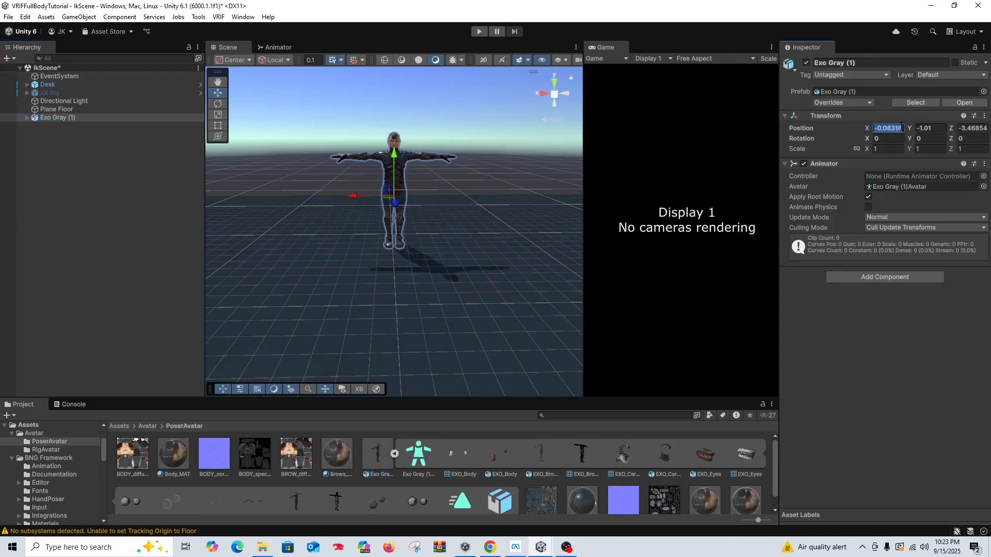
pyautogui.write('0')
pyautogui.press('Tab')
pyautogui.write('0')
pyautogui.press('Tab')
pyautogui.write('0')
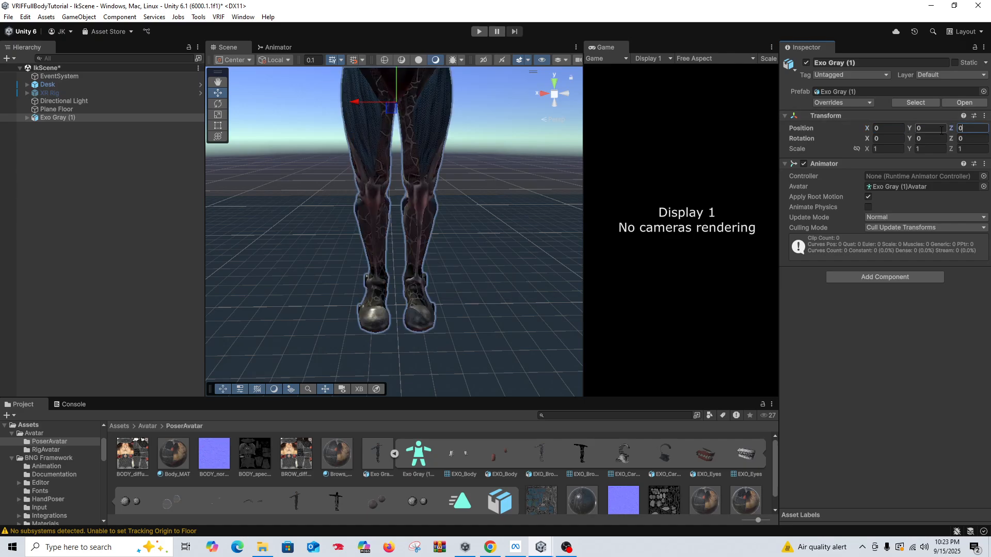
pyautogui.scroll(-3, 365, 187)
pyautogui.moveTo(385, 208); pyautogui.dragTo(391, 239, button='middle')
pyautogui.moveTo(410, 201); pyautogui.dragTo(387, 236, button='right')
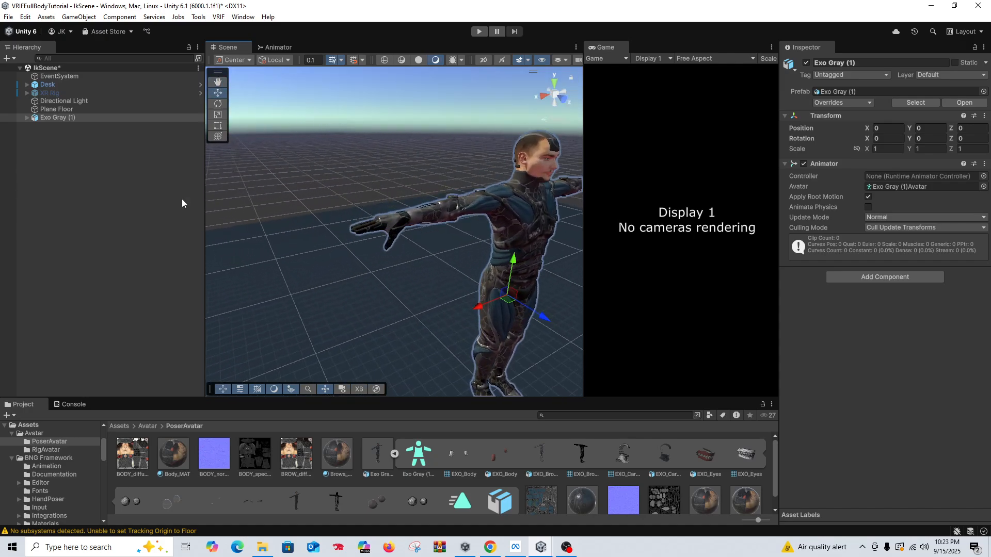
# Step: Add a Hand Poser component to Exo Gray (1)'s mixamorig:LeftHand bone and auto-assign its finger joints
pyautogui.click(27, 117)
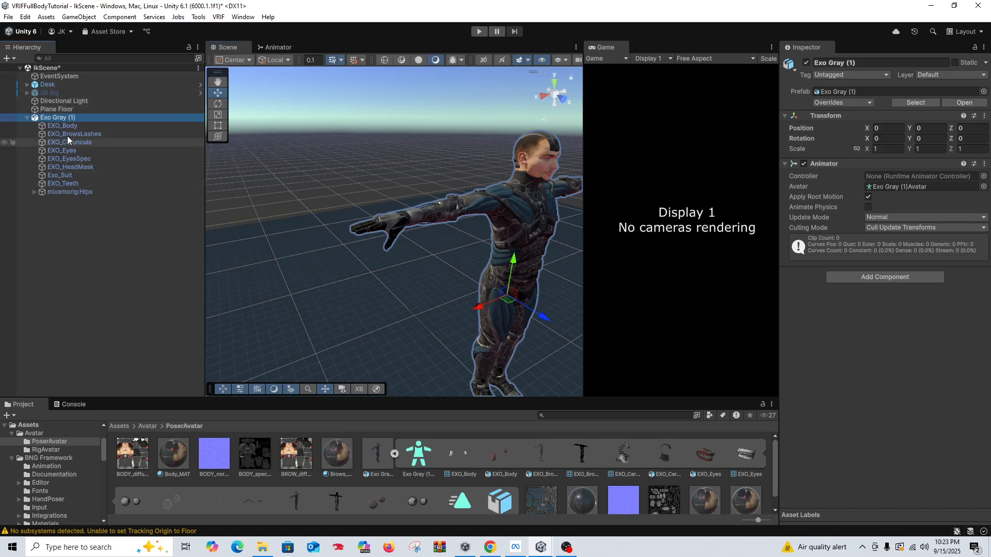
pyautogui.click(34, 192)
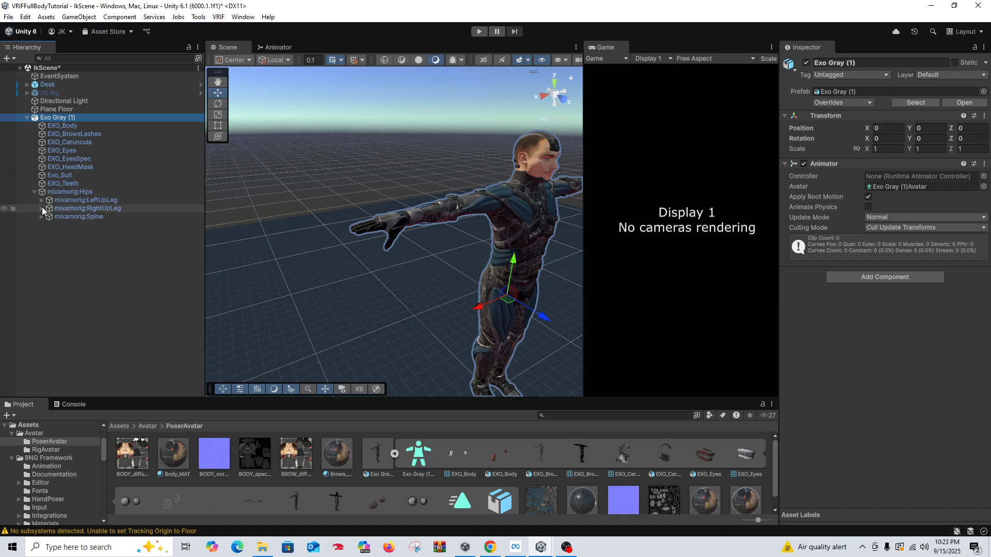
pyautogui.click(41, 217)
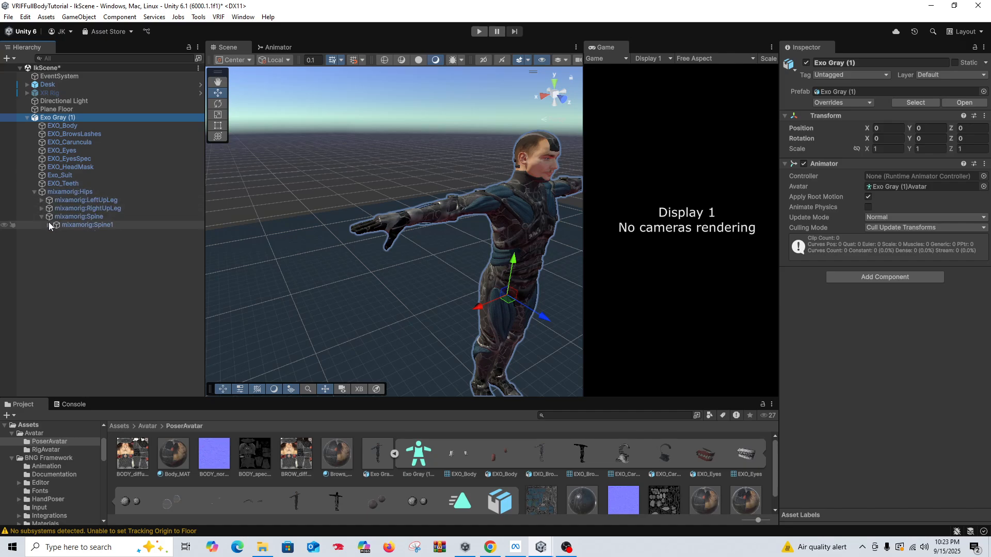
pyautogui.click(49, 226)
pyautogui.click(56, 234)
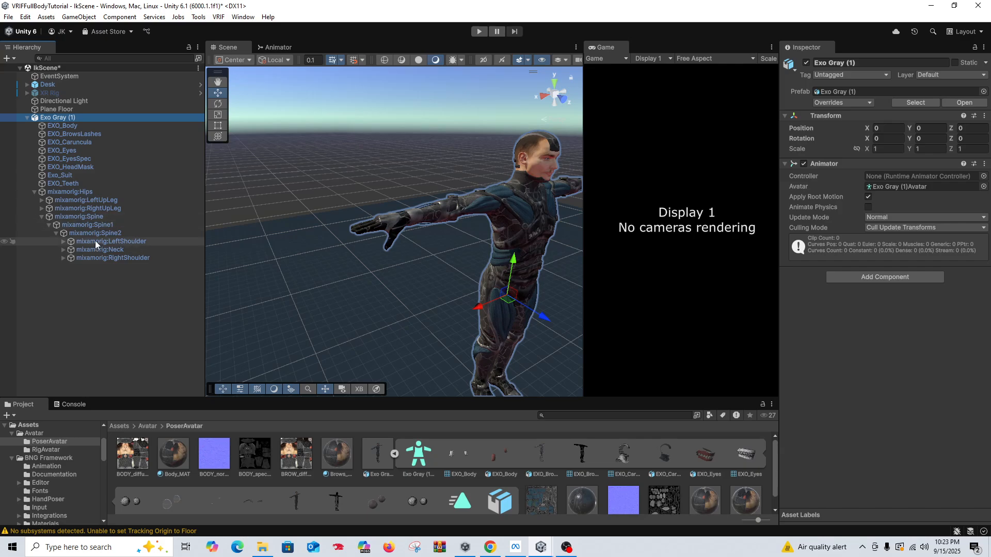
pyautogui.click(63, 242)
pyautogui.click(71, 250)
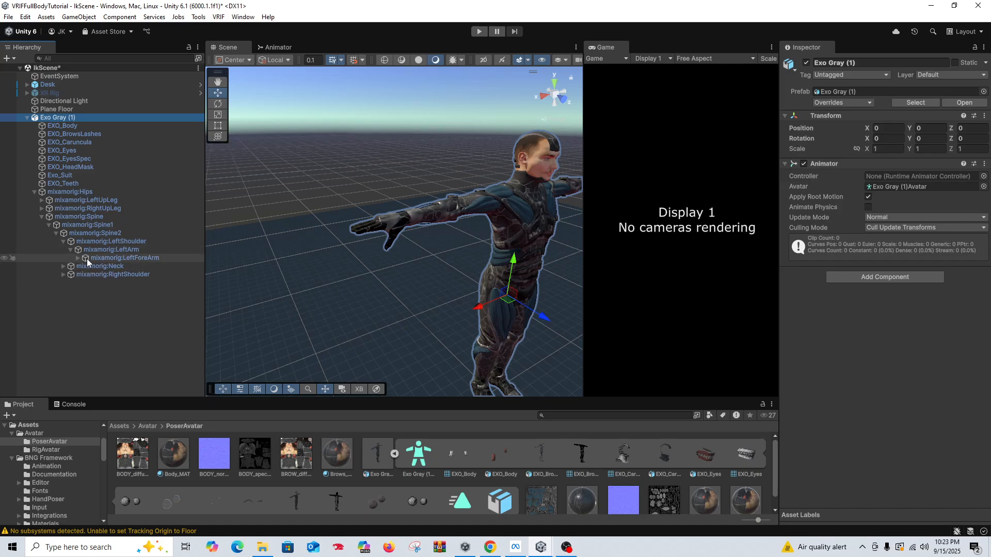
pyautogui.click(78, 258)
pyautogui.click(124, 266)
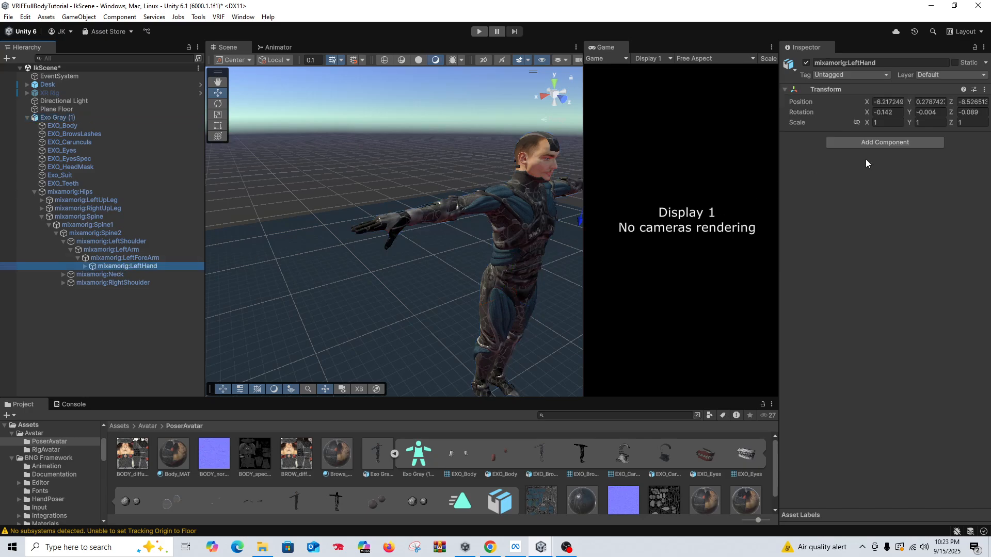
pyautogui.click(884, 143)
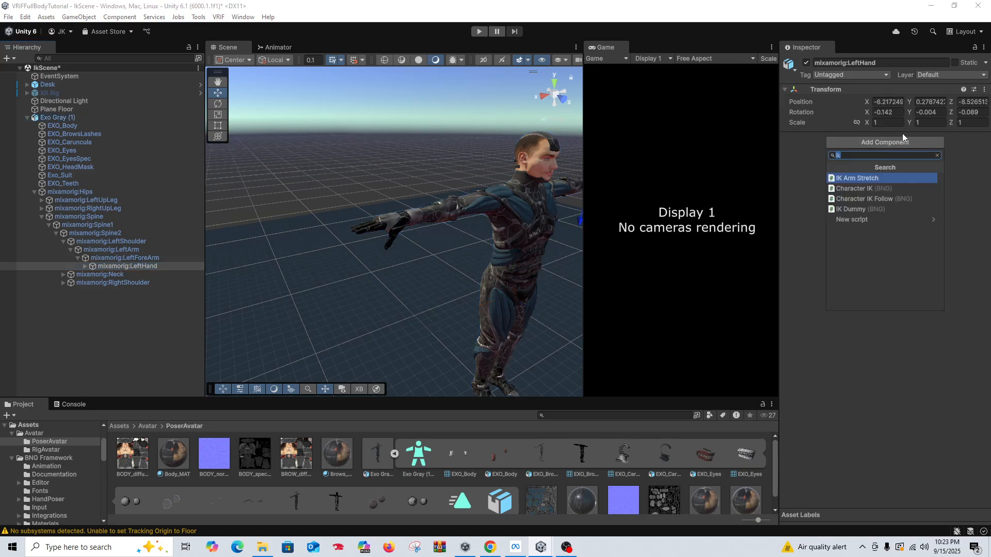
pyautogui.write('handp')
pyautogui.write('o')
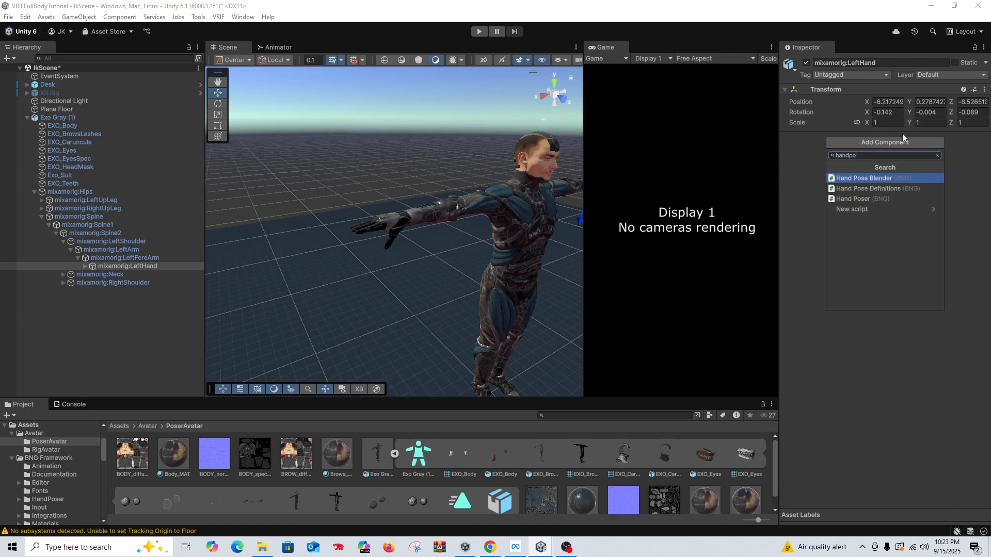
pyautogui.write('s')
pyautogui.press('Down')
pyautogui.press('Down')
pyautogui.press('Return')
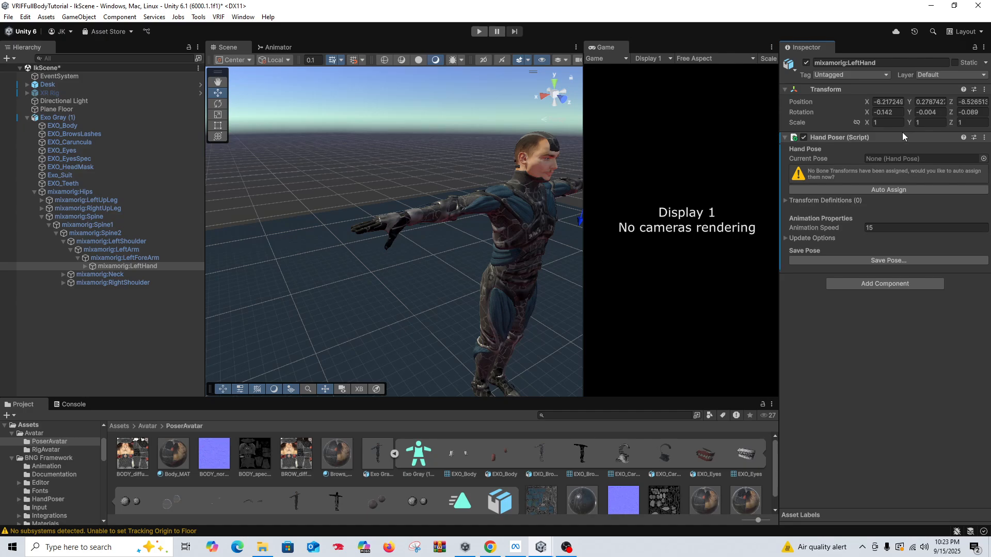
pyautogui.click(905, 189)
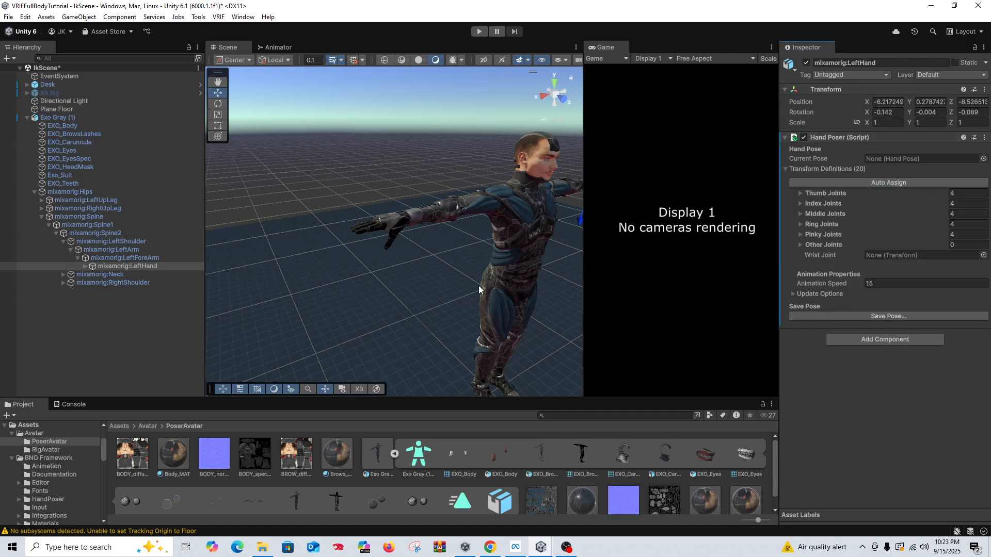
# Step: Add a Hand Poser component to Exo Gray (1)'s mixamorig:RightHand bone and auto-assign its finger joints
pyautogui.click(63, 283)
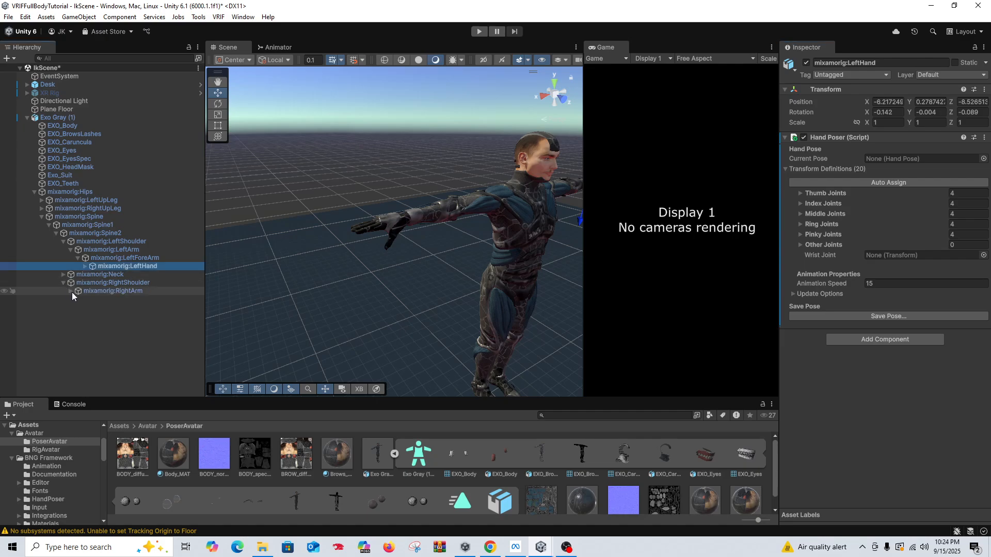
pyautogui.click(70, 291)
pyautogui.click(77, 299)
pyautogui.click(84, 308)
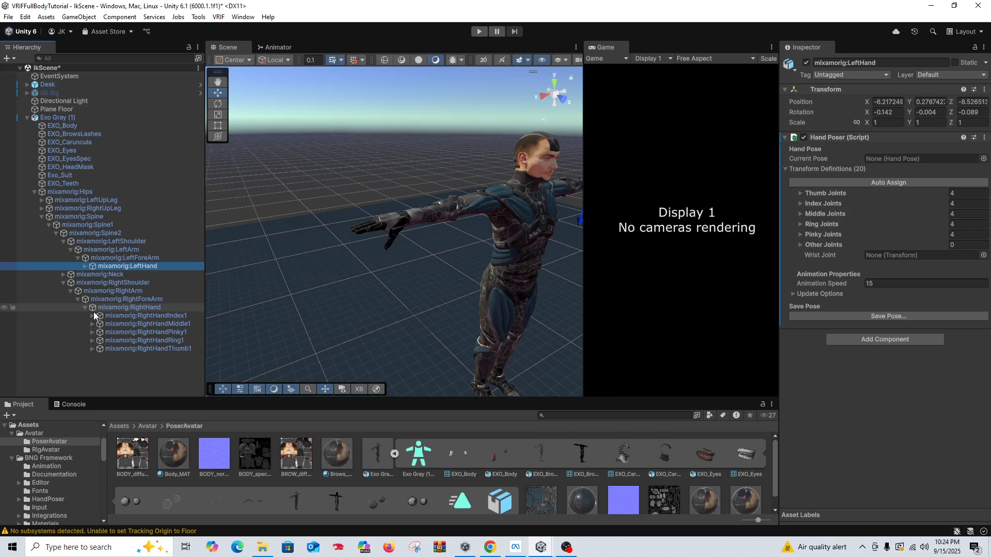
pyautogui.click(111, 308)
pyautogui.click(86, 308)
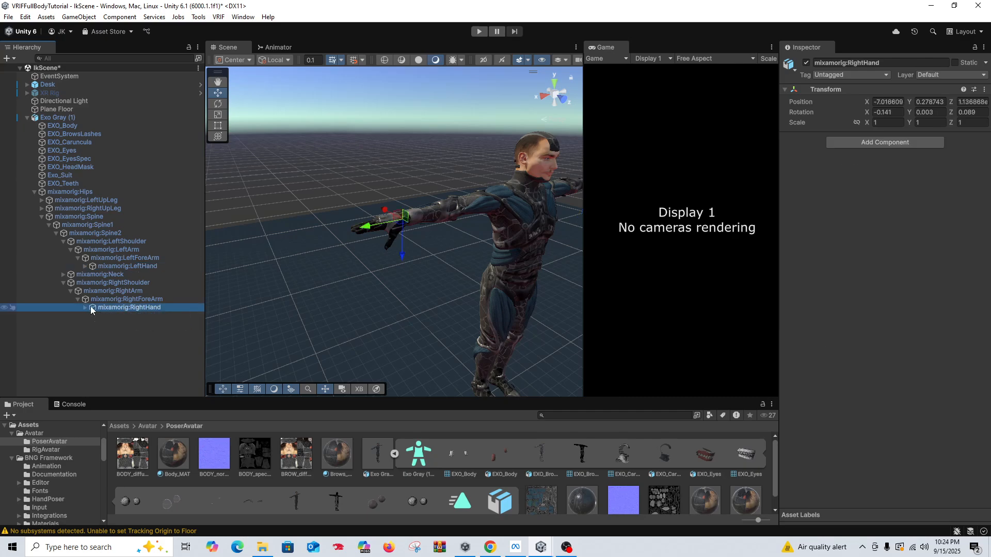
pyautogui.click(858, 144)
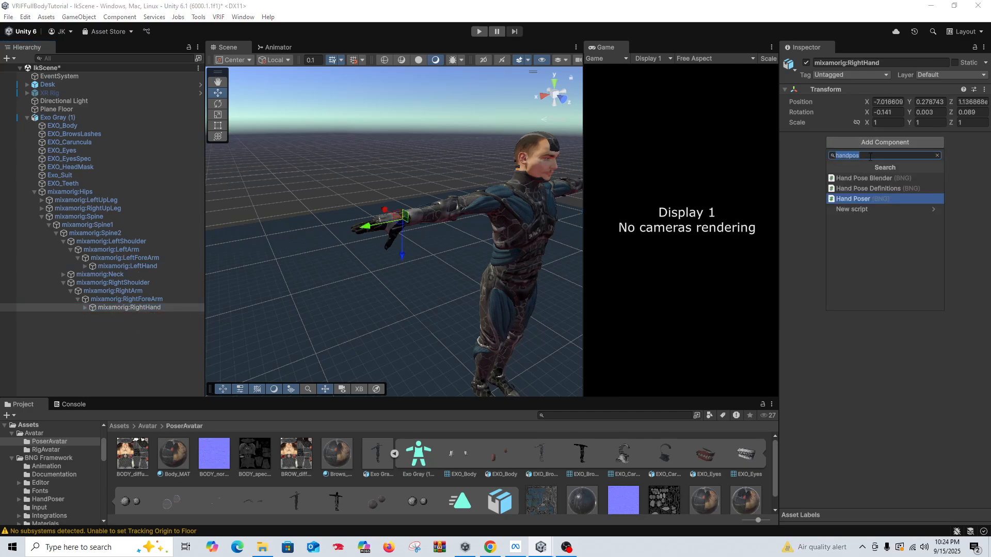
pyautogui.click(865, 199)
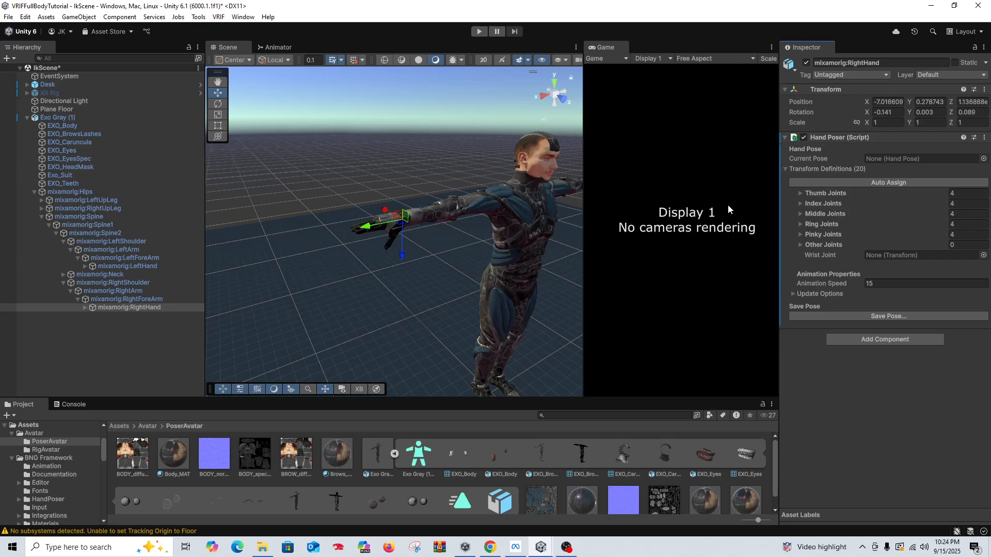
# Step: Open the Lazy Hand Pose Helper tool and place its window so the front-facing avatar stays partly in view
pyautogui.keyDown('alt'); pyautogui.moveTo(493, 256); pyautogui.dragTo(472, 229); pyautogui.keyUp('alt')
pyautogui.keyDown('alt'); pyautogui.moveTo(491, 276); pyautogui.dragTo(519, 260); pyautogui.keyUp('alt')
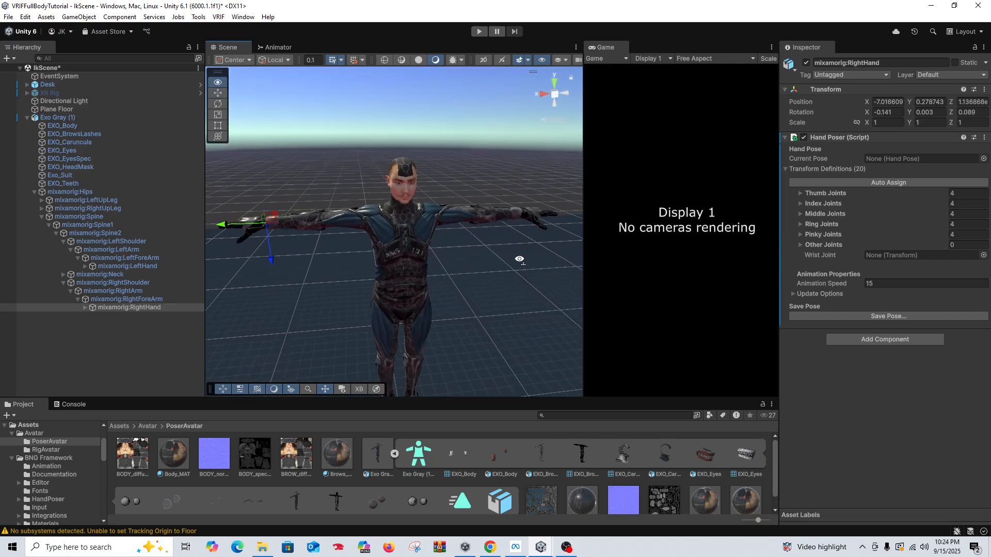
pyautogui.keyDown('alt'); pyautogui.moveTo(435, 268); pyautogui.dragTo(353, 240); pyautogui.keyUp('alt')
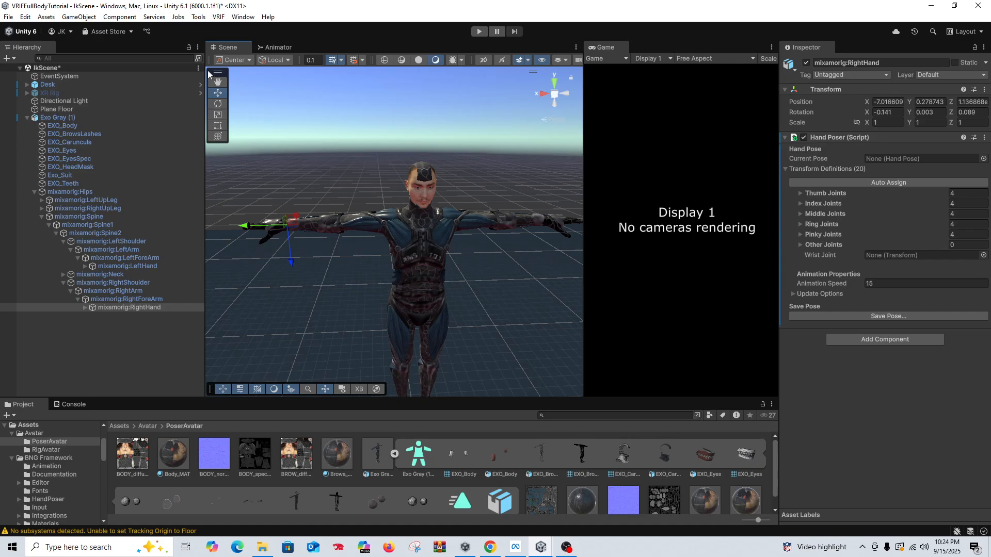
pyautogui.click(198, 18)
pyautogui.click(227, 30)
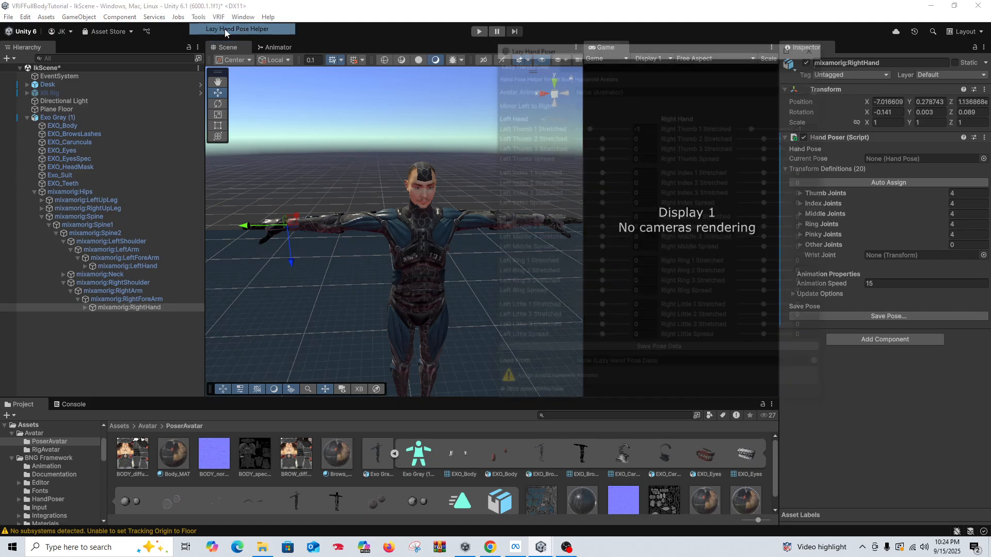
pyautogui.moveTo(610, 41); pyautogui.dragTo(584, 38)
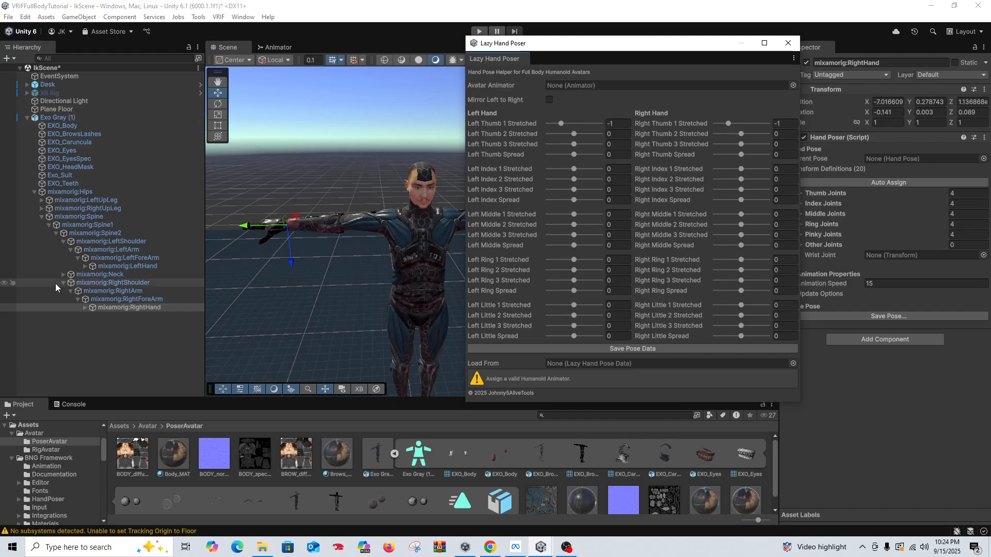
# Step: Assign Exo Gray (1) as the Lazy Hand Poser's avatar animator and frame its right hand beside the tool window
pyautogui.moveTo(56, 118); pyautogui.dragTo(586, 85)
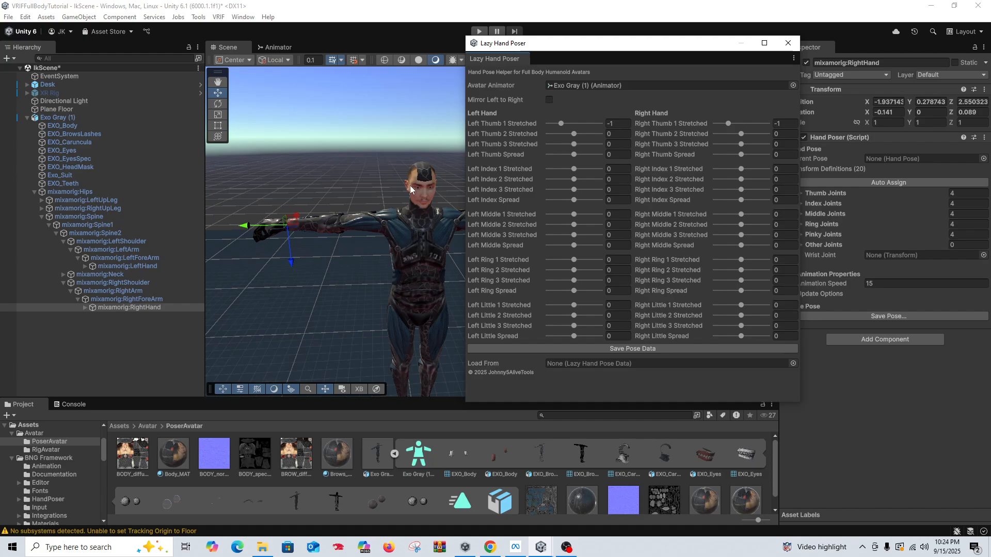
pyautogui.moveTo(571, 46); pyautogui.dragTo(695, 45)
pyautogui.keyDown('alt'); pyautogui.moveTo(398, 233); pyautogui.dragTo(370, 219); pyautogui.keyUp('alt')
pyautogui.press('f')
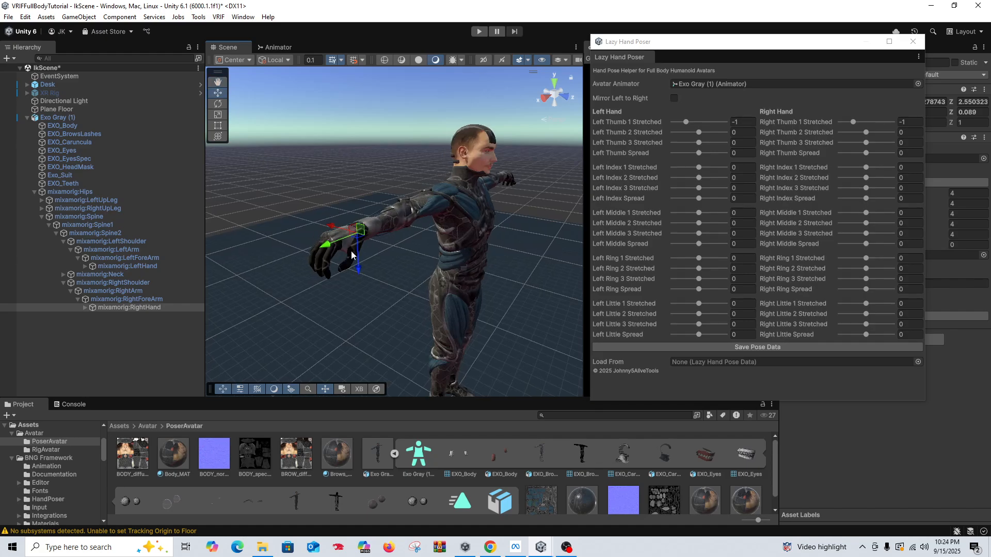
# Step: Examine the avatar's right hand, arms and upper body from several angles in the scene
pyautogui.keyDown('alt'); pyautogui.moveTo(336, 258); pyautogui.dragTo(452, 238); pyautogui.keyUp('alt')
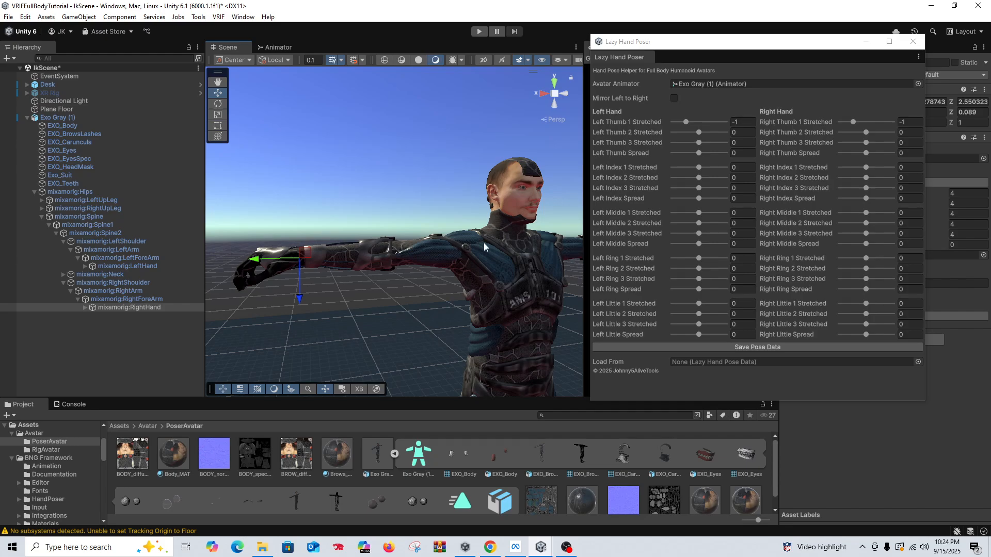
pyautogui.scroll(-5, 484, 243)
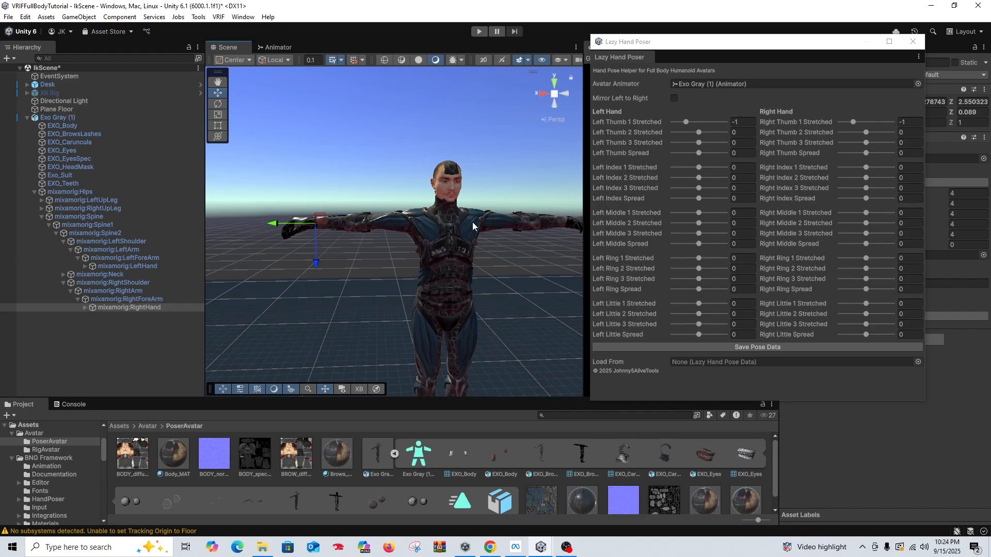
pyautogui.moveTo(465, 260)
pyautogui.mouseDown(button='middle')
pyautogui.moveTo(475, 276)
pyautogui.moveTo(463, 267)
pyautogui.mouseUp(button='middle')
pyautogui.keyDown('alt'); pyautogui.moveTo(466, 268); pyautogui.dragTo(451, 261); pyautogui.keyUp('alt')
pyautogui.moveTo(451, 261); pyautogui.dragTo(434, 253, button='middle')
pyautogui.keyDown('alt'); pyautogui.moveTo(380, 242); pyautogui.dragTo(416, 243); pyautogui.keyUp('alt')
pyautogui.moveTo(415, 243); pyautogui.dragTo(388, 244, button='middle')
pyautogui.keyDown('alt'); pyautogui.moveTo(388, 245); pyautogui.dragTo(431, 249); pyautogui.keyUp('alt')
pyautogui.moveTo(431, 249); pyautogui.dragTo(420, 250, button='middle')
pyautogui.keyDown('alt'); pyautogui.moveTo(420, 249); pyautogui.dragTo(481, 248); pyautogui.keyUp('alt')
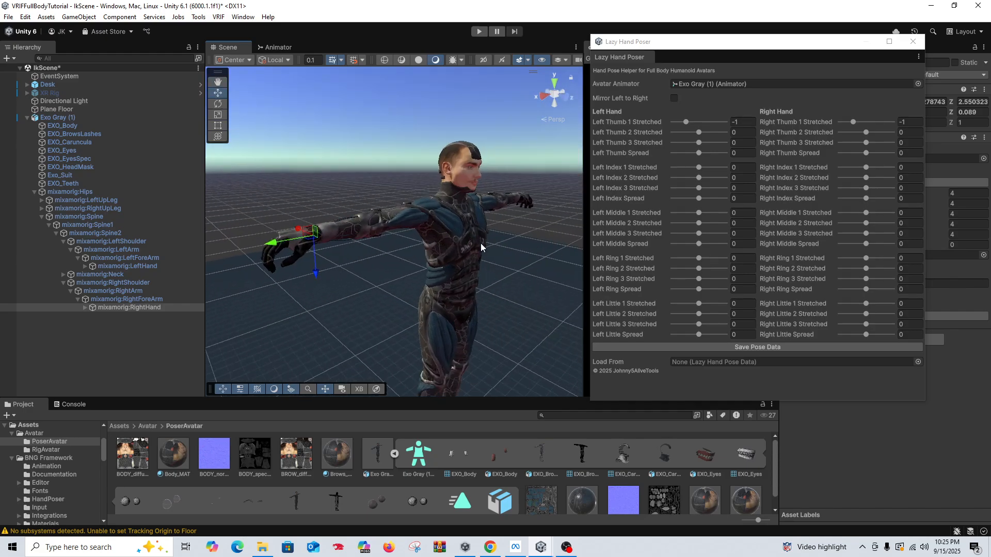
pyautogui.moveTo(481, 247); pyautogui.dragTo(562, 256, button='middle')
# Step: Enable mirroring from left to right and set all three left thumb stretch values and the thumb spread to 0.5
pyautogui.click(674, 98)
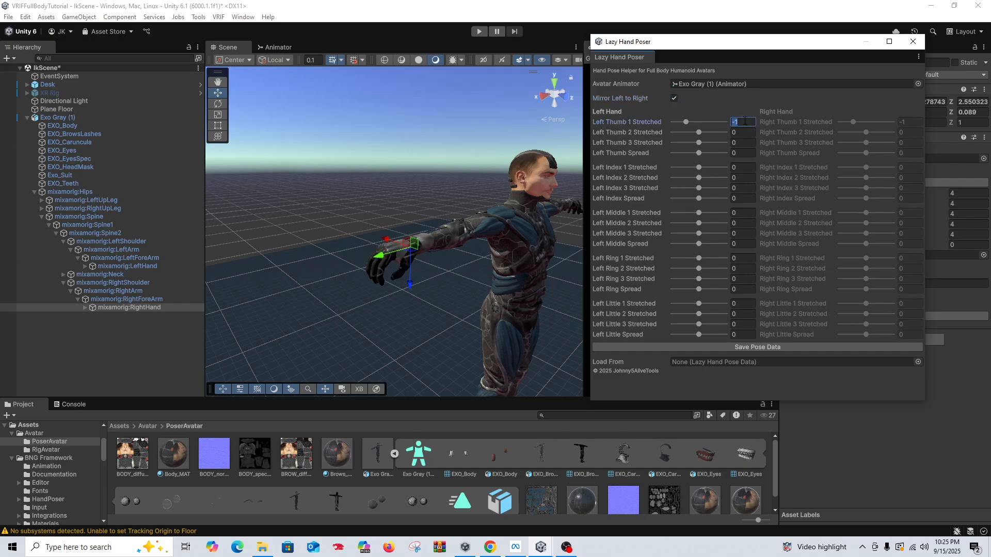
pyautogui.write('0.5')
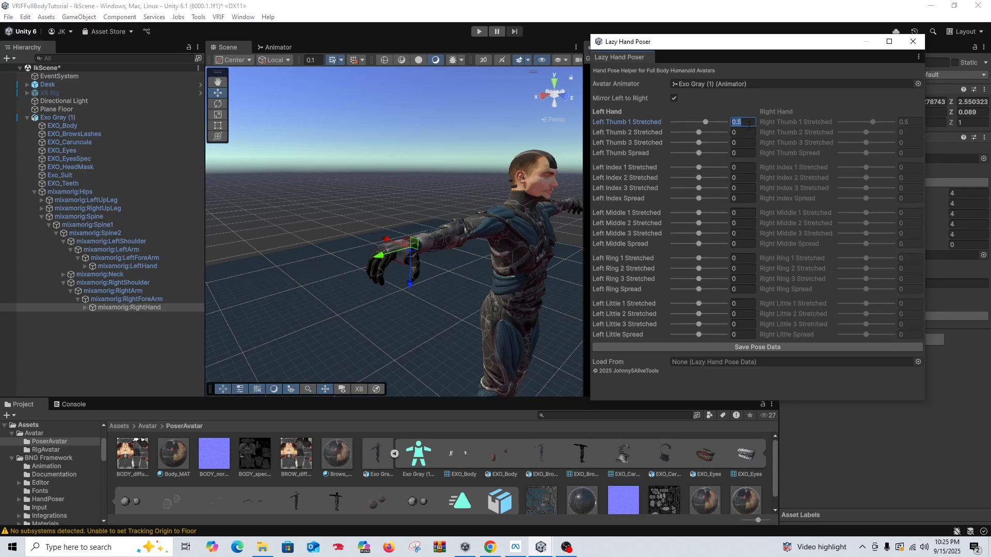
pyautogui.click(743, 134)
pyautogui.write('0.5')
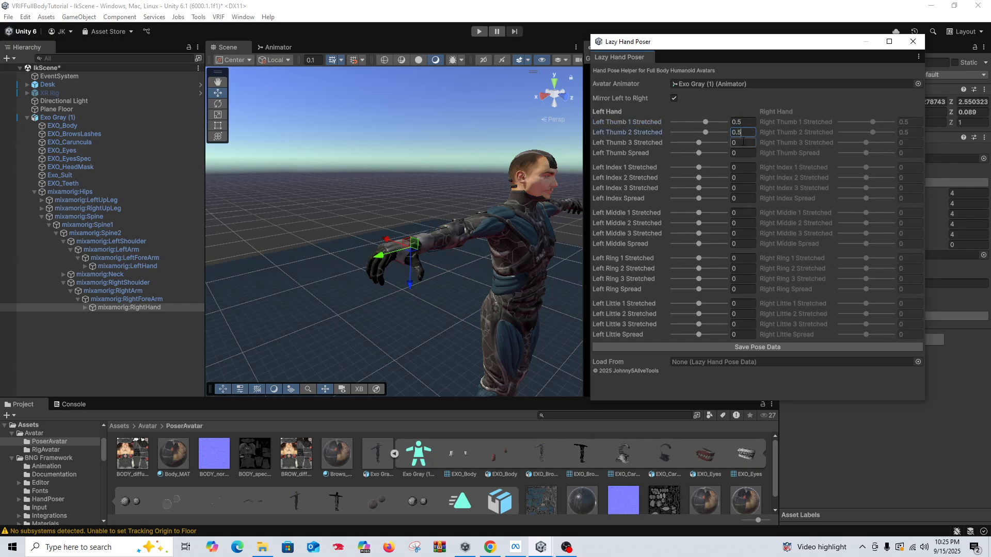
pyautogui.click(743, 143)
pyautogui.write('0.5')
pyautogui.click(743, 152)
# Step: Set the three left index finger stretch values and the index spread to 0.5
pyautogui.write('0.5')
pyautogui.click(743, 167)
pyautogui.write('0.5')
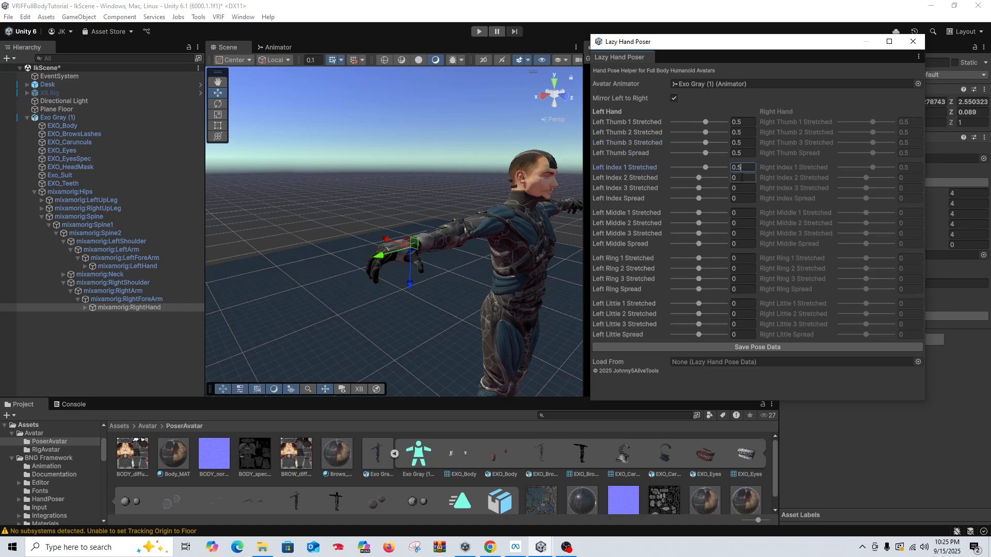
pyautogui.click(741, 177)
pyautogui.write('0.5')
pyautogui.click(741, 187)
pyautogui.write('0.5')
pyautogui.click(742, 198)
# Step: Set the three left middle finger stretch values and the middle spread to 0.5
pyautogui.write('0.5')
pyautogui.click(741, 213)
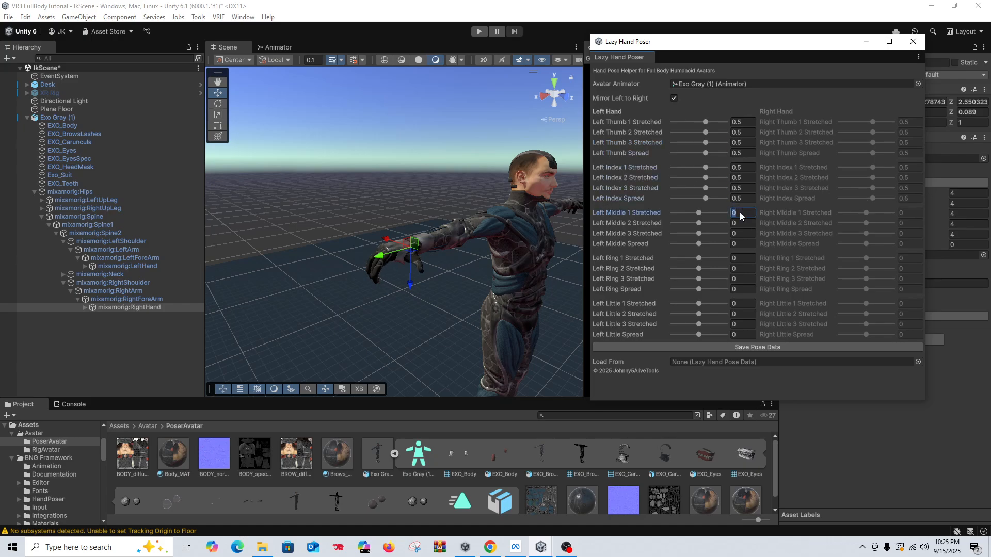
pyautogui.write('0.5')
pyautogui.click(742, 223)
pyautogui.write('0.5')
pyautogui.click(742, 233)
pyautogui.write('0.5')
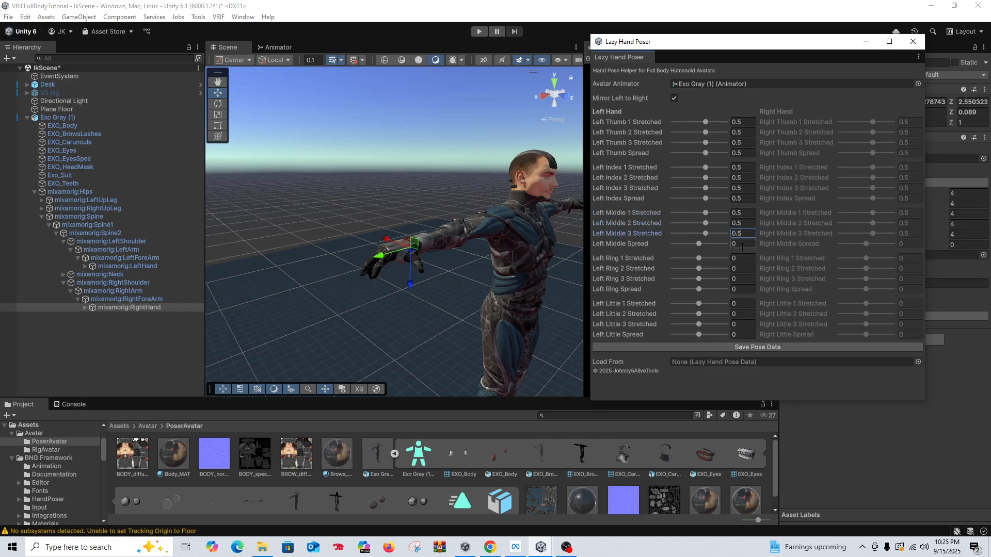
pyautogui.write('0.5')
# Step: Set the three left ring finger stretch values and the ring spread to 0.5
pyautogui.click(742, 258)
pyautogui.write('0.5')
pyautogui.click(741, 268)
pyautogui.write('0.5')
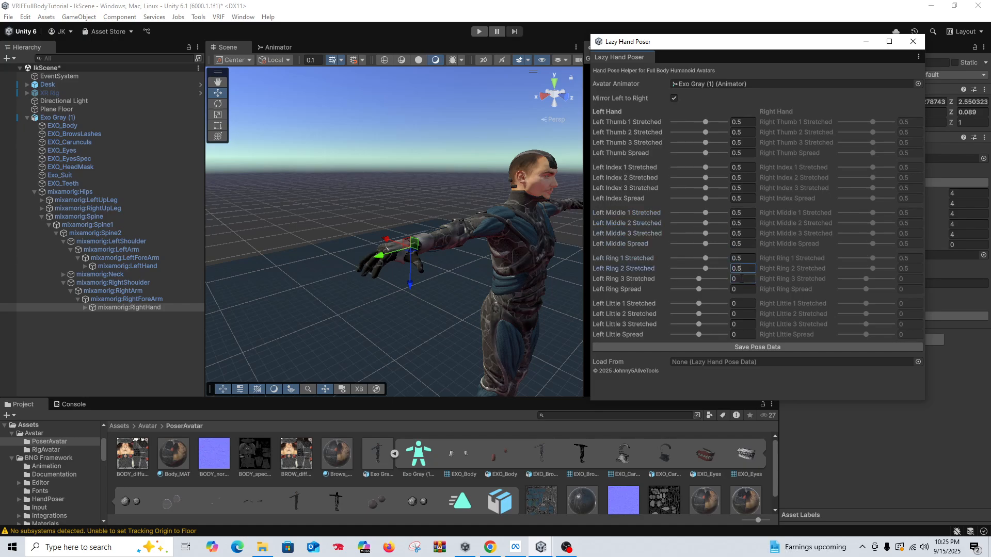
pyautogui.click(741, 279)
pyautogui.write('0.5')
pyautogui.click(742, 288)
pyautogui.write('0.5')
# Step: Set the three left little finger stretch values and the little spread to 0.5
pyautogui.click(742, 304)
pyautogui.write('0.5')
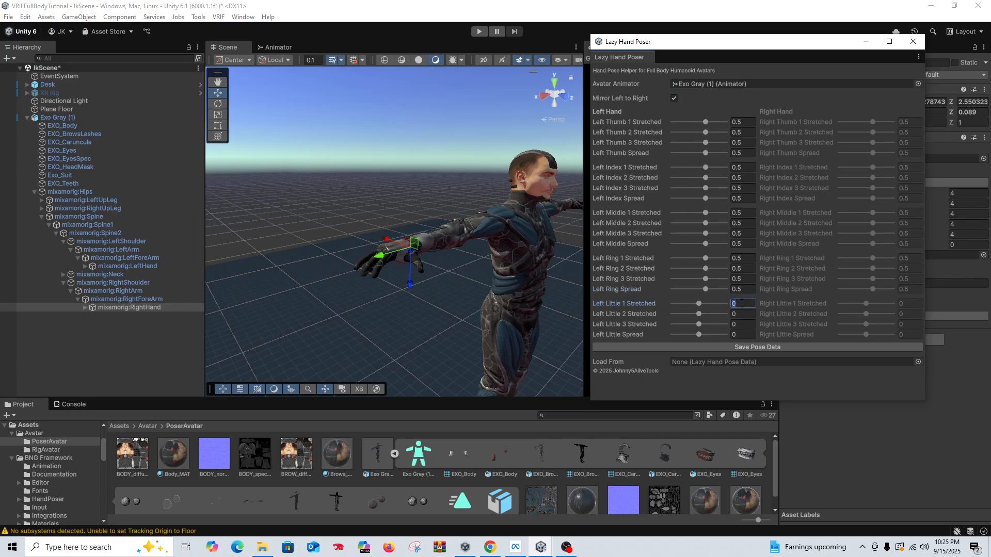
pyautogui.click(743, 314)
pyautogui.write('0.5')
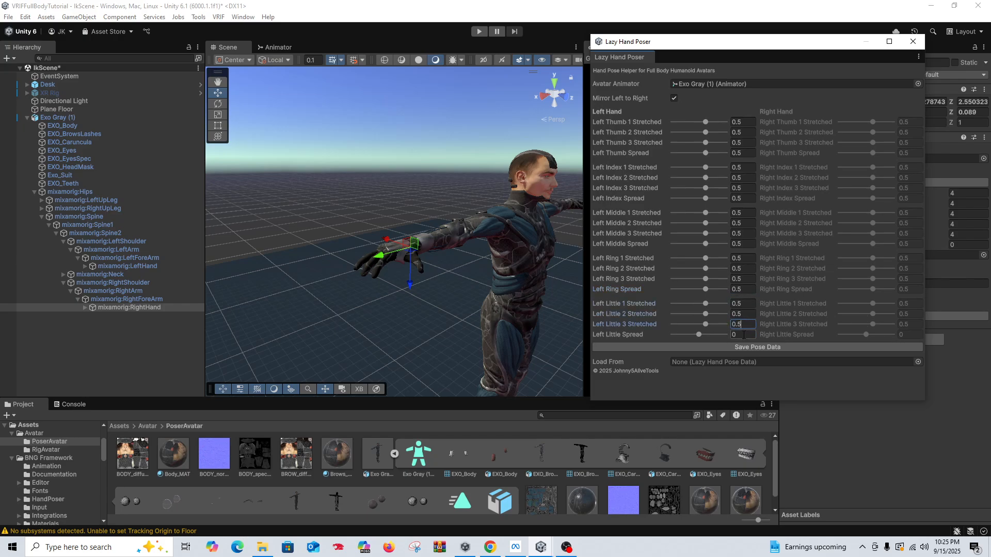
pyautogui.click(743, 334)
pyautogui.write('0.5')
# Step: Adjust the left thumb's stretch values to about -0.01, 0.34 and 1.05, checking the mirrored right hand up close
pyautogui.keyDown('alt'); pyautogui.moveTo(392, 211); pyautogui.dragTo(372, 205); pyautogui.keyUp('alt')
pyautogui.scroll(3, 520, 278)
pyautogui.moveTo(387, 219); pyautogui.dragTo(372, 197, button='middle')
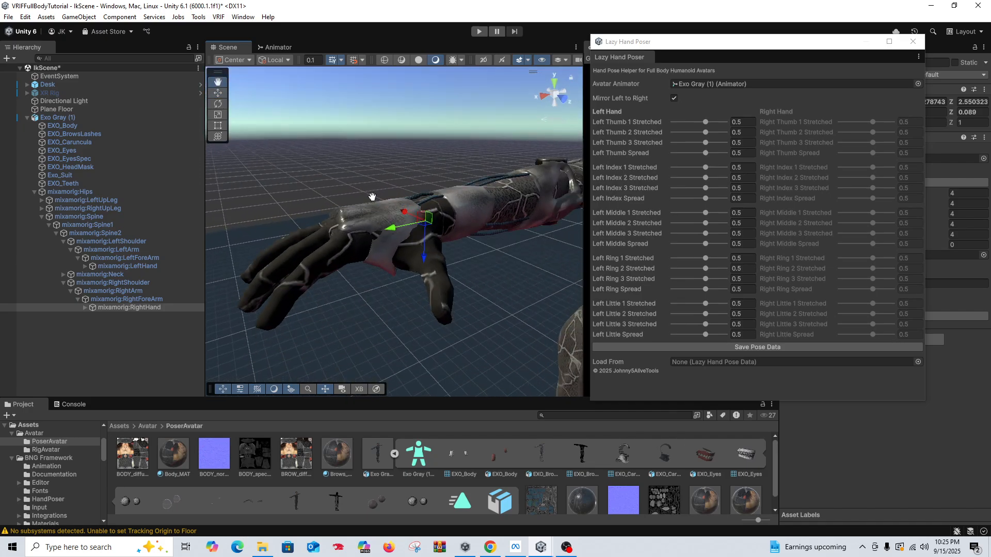
pyautogui.moveTo(704, 122); pyautogui.dragTo(712, 143)
pyautogui.moveTo(480, 188); pyautogui.dragTo(510, 256, button='right')
pyautogui.moveTo(509, 256); pyautogui.dragTo(501, 227, button='middle')
pyautogui.moveTo(500, 227); pyautogui.dragTo(394, 137, button='right')
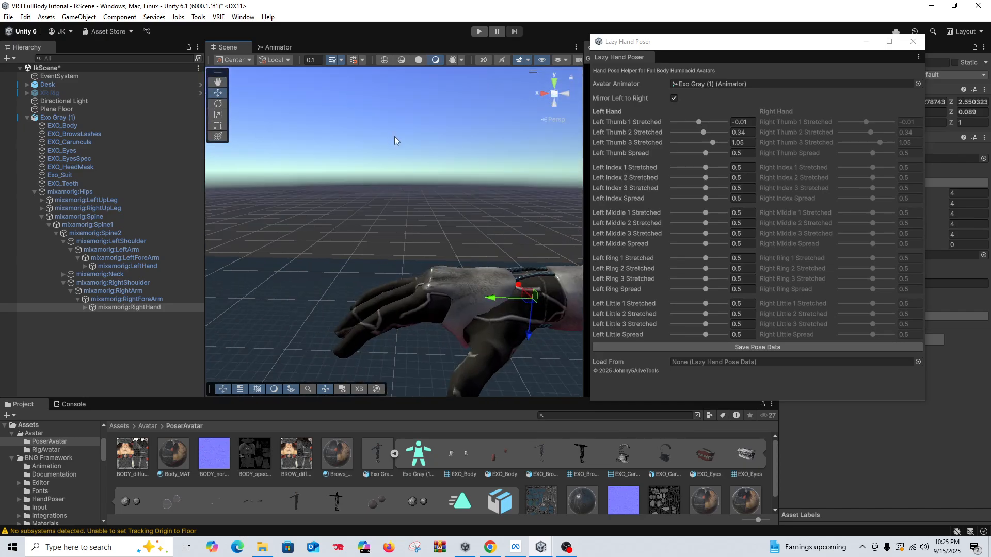
pyautogui.moveTo(395, 137); pyautogui.dragTo(341, 136, button='middle')
pyautogui.moveTo(403, 169); pyautogui.dragTo(436, 180, button='middle')
pyautogui.scroll(-5, 387, 172)
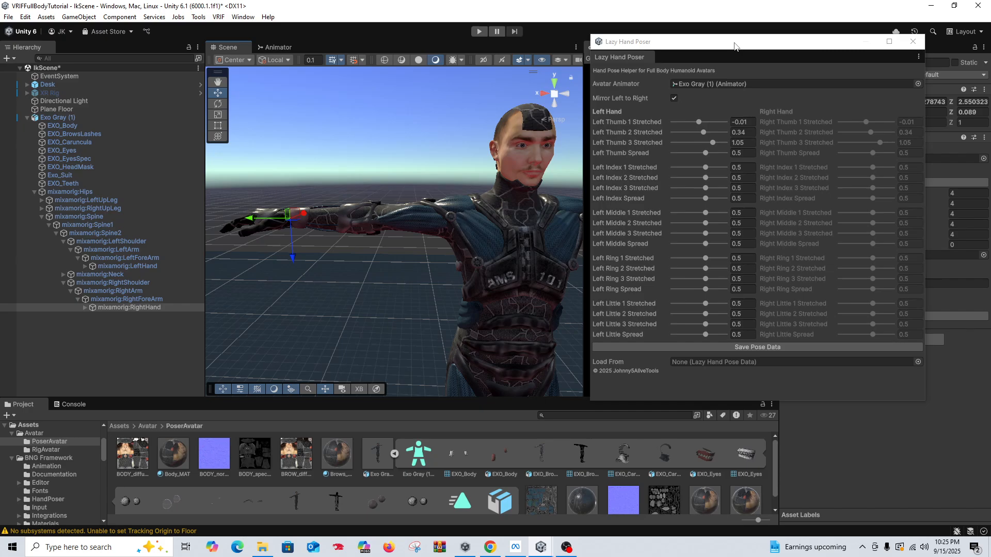
# Step: Save the mixamorig:RightHand bone's current hand pose as IKRightWideOpen
pyautogui.moveTo(734, 46); pyautogui.dragTo(568, 45)
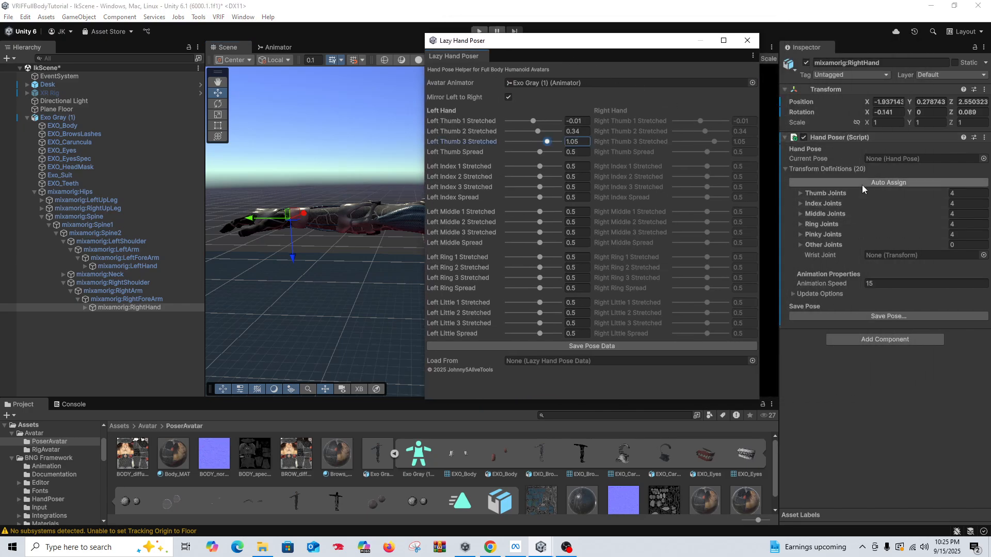
pyautogui.click(892, 314)
pyautogui.click(423, 287)
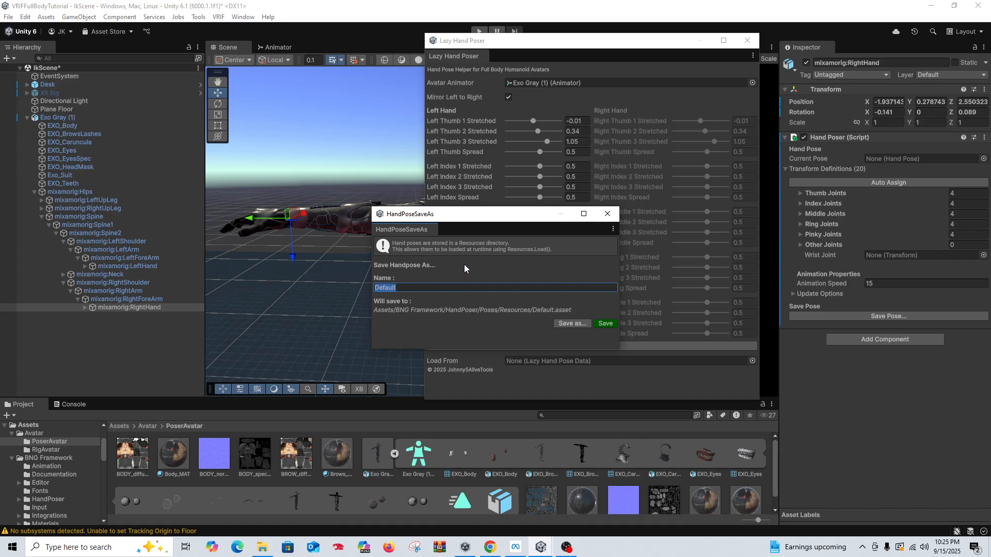
pyautogui.write('IKRightWideOpen')
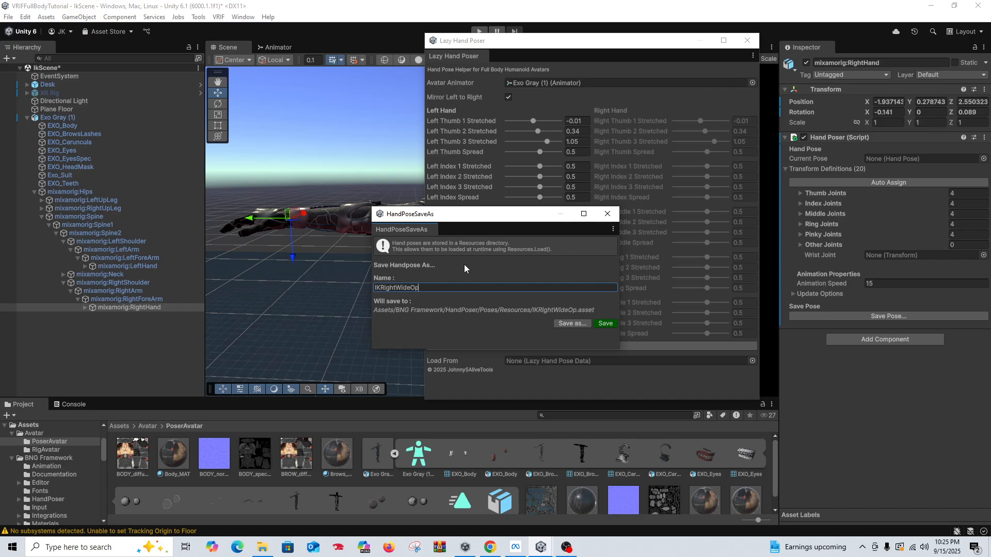
pyautogui.click(604, 324)
# Step: Save the mixamorig:LeftHand bone's current hand pose as IKLeftHandWideOpen
pyautogui.click(127, 265)
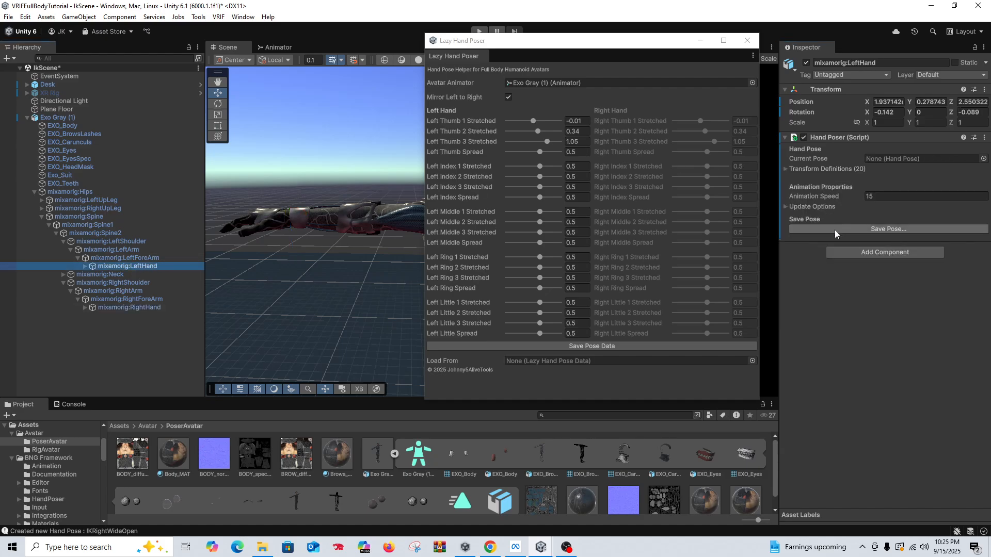
pyautogui.click(834, 230)
pyautogui.click(448, 287)
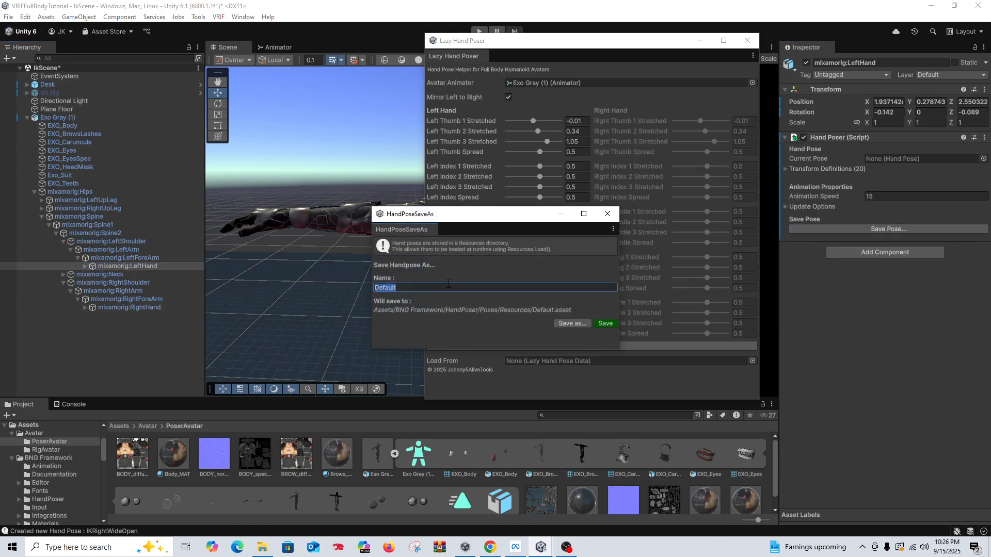
pyautogui.write('IKLeftHandWideOpen')
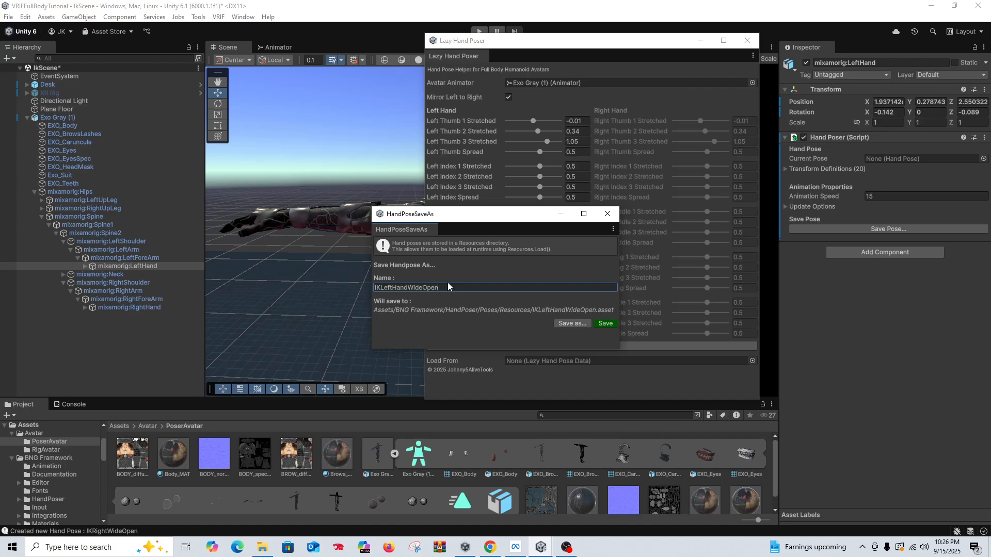
pyautogui.click(605, 323)
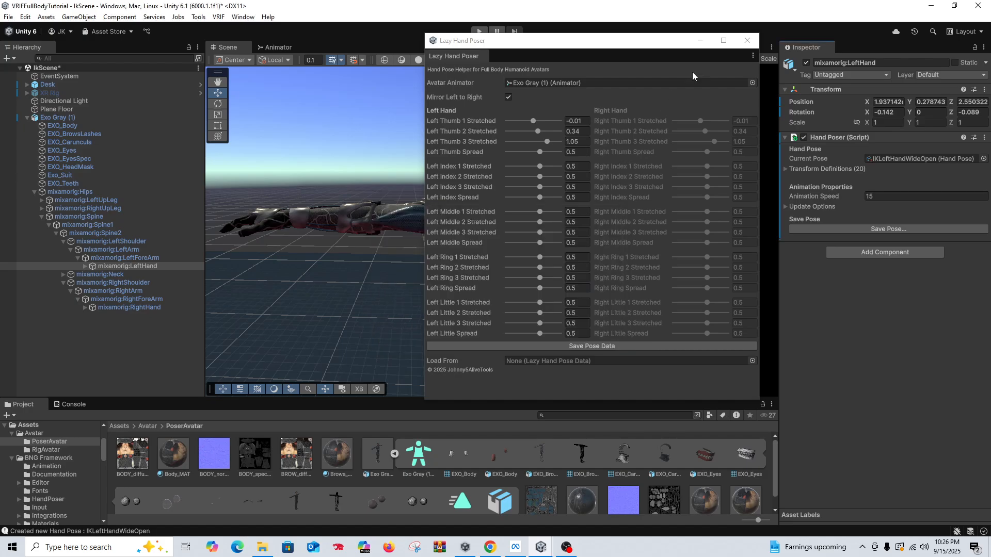
# Step: Move the Lazy Hand Poser window off the avatar and view its open right hand up close
pyautogui.moveTo(644, 45); pyautogui.dragTo(783, 59)
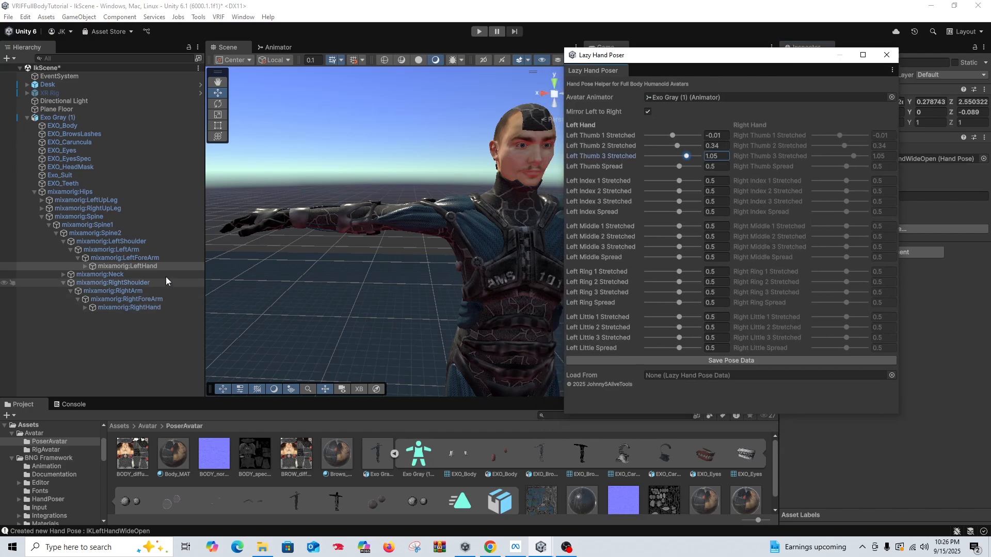
pyautogui.moveTo(307, 267); pyautogui.dragTo(342, 280, button='right')
pyautogui.scroll(5, 325, 258)
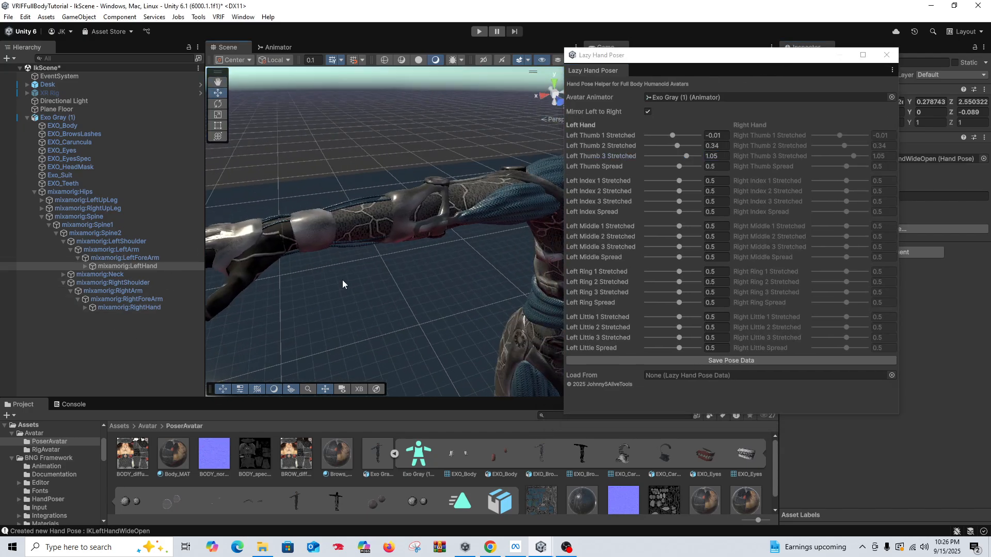
pyautogui.moveTo(342, 280); pyautogui.dragTo(361, 275, button='middle')
pyautogui.moveTo(360, 275); pyautogui.dragTo(368, 273, button='right')
pyautogui.moveTo(367, 273)
pyautogui.mouseDown(button='middle')
pyautogui.moveTo(376, 270)
pyautogui.moveTo(363, 270)
pyautogui.mouseUp(button='middle')
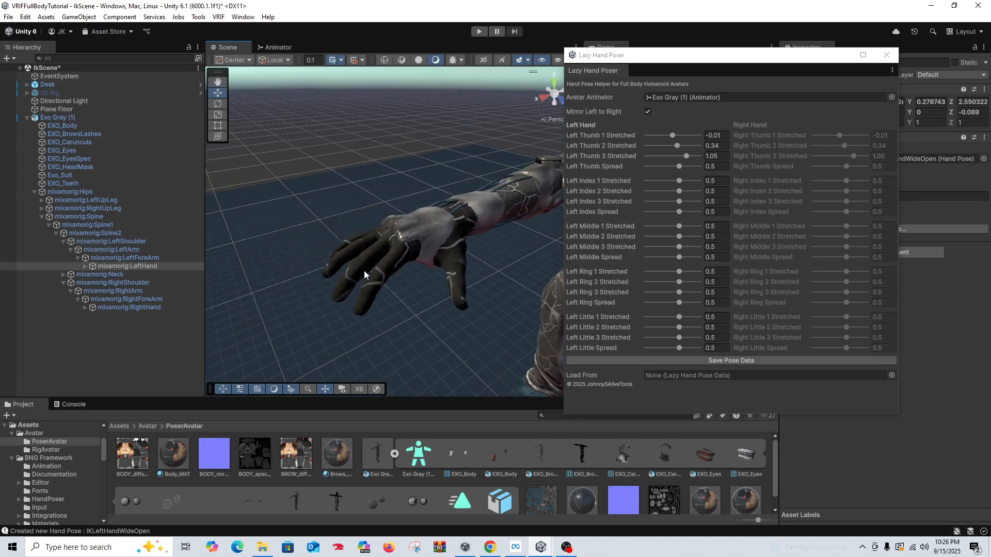
pyautogui.moveTo(363, 271); pyautogui.dragTo(398, 267, button='right')
pyautogui.moveTo(398, 268); pyautogui.dragTo(399, 267, button='middle')
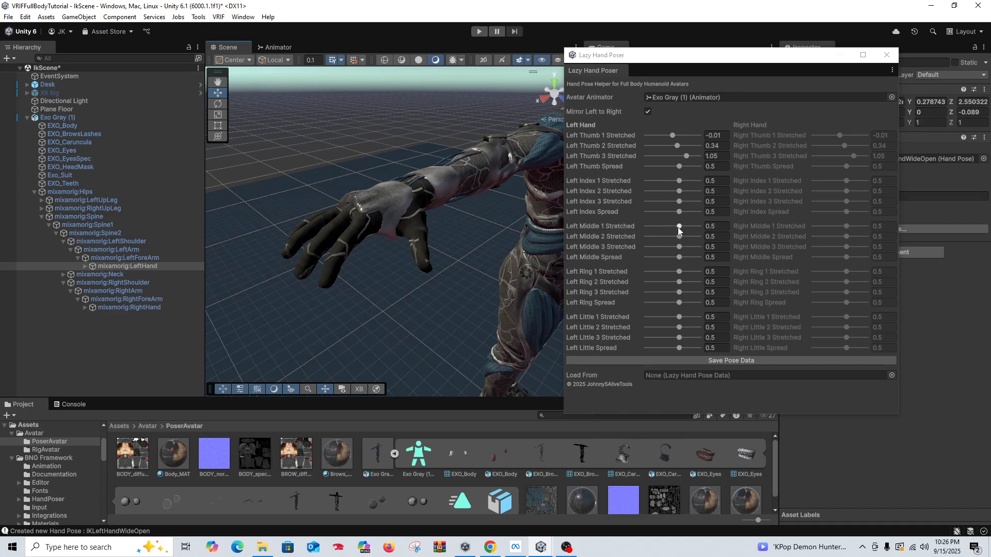
# Step: Lower the first-joint stretch of the left middle, ring and little fingers to about 0.34, 0.1 and 0.02
pyautogui.moveTo(679, 231); pyautogui.dragTo(676, 230)
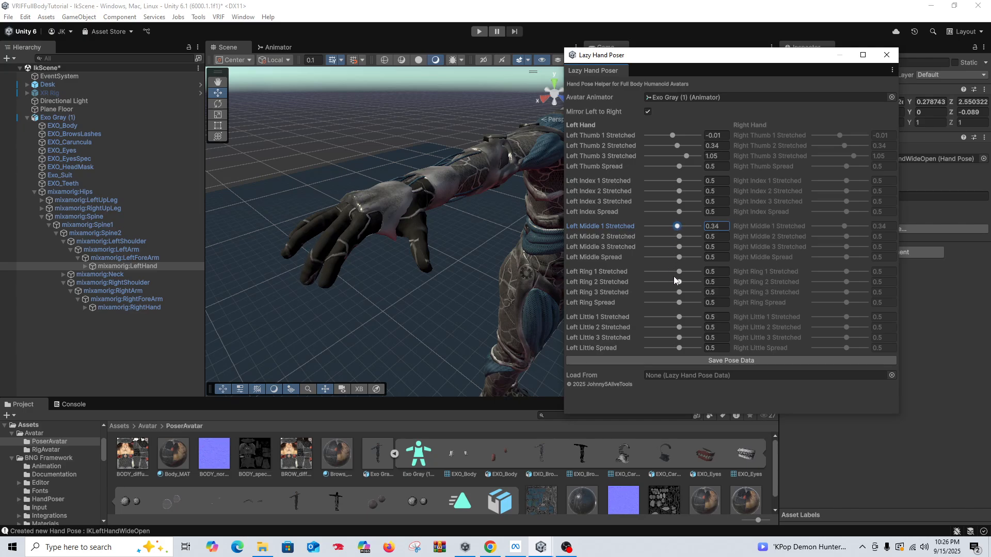
pyautogui.moveTo(674, 274); pyautogui.dragTo(674, 273)
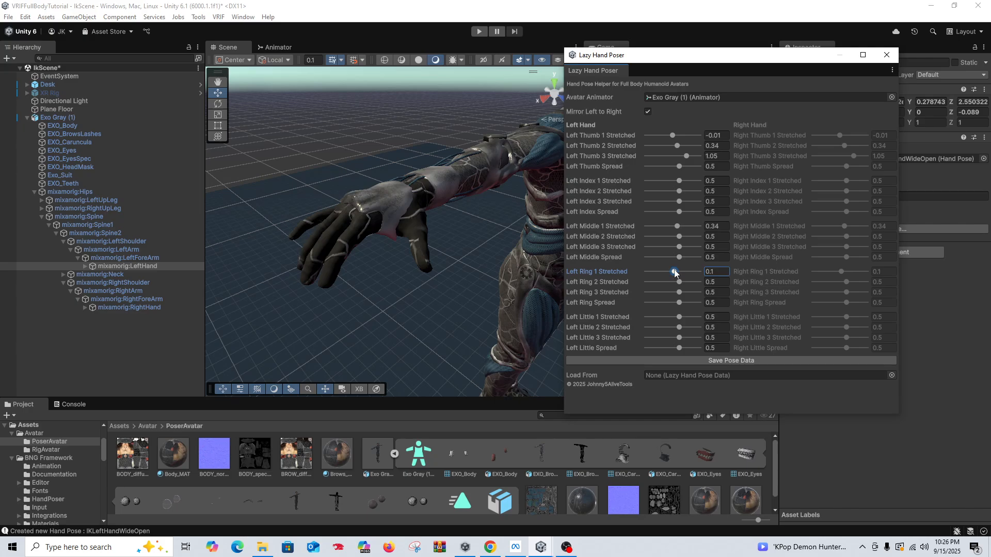
pyautogui.moveTo(679, 317); pyautogui.dragTo(672, 317)
# Step: Adjust the left index, middle, ring and little finger spreads to about 0.02, 0.46, -0.57 and -0.09
pyautogui.moveTo(344, 275); pyautogui.dragTo(454, 227, button='right')
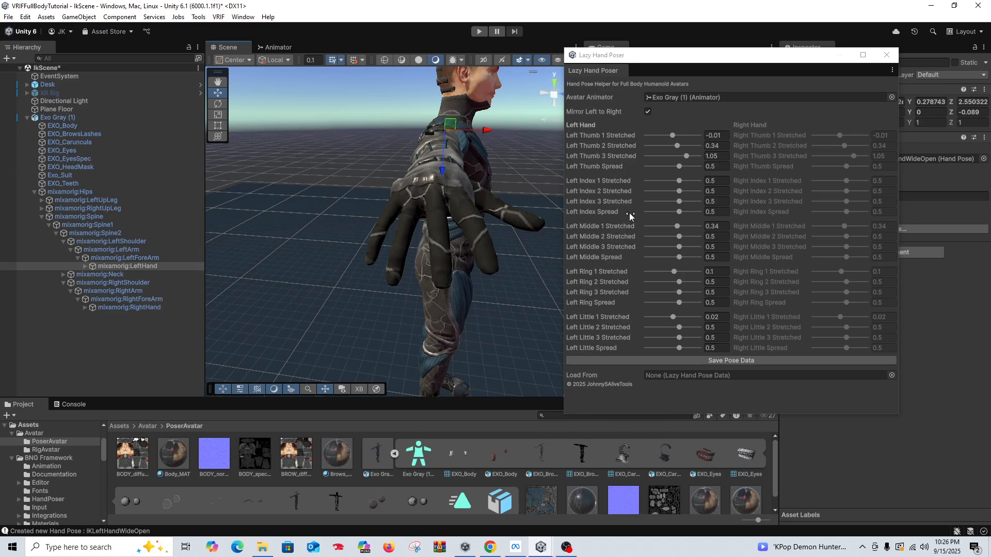
pyautogui.moveTo(679, 212); pyautogui.dragTo(674, 214)
pyautogui.moveTo(679, 257); pyautogui.dragTo(681, 261)
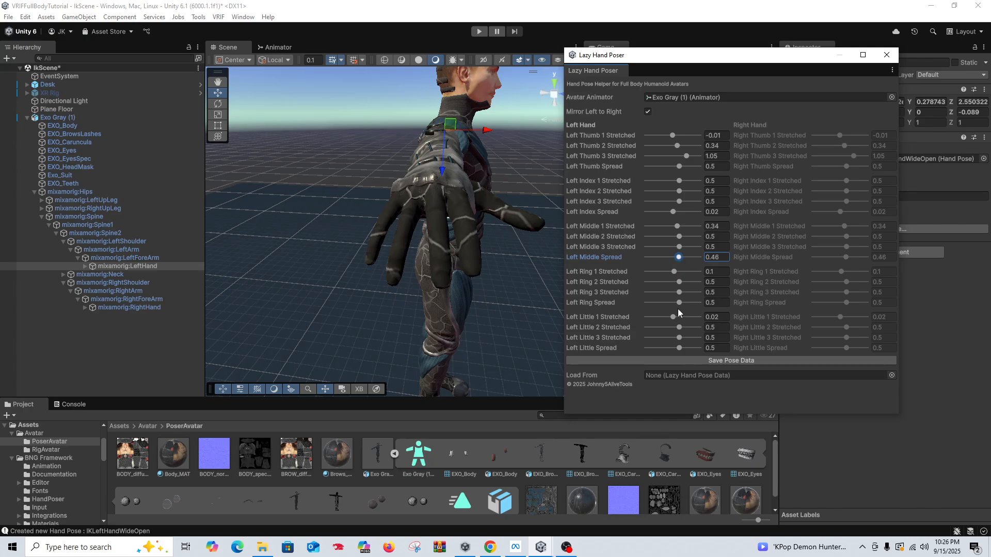
pyautogui.moveTo(679, 303); pyautogui.dragTo(666, 303)
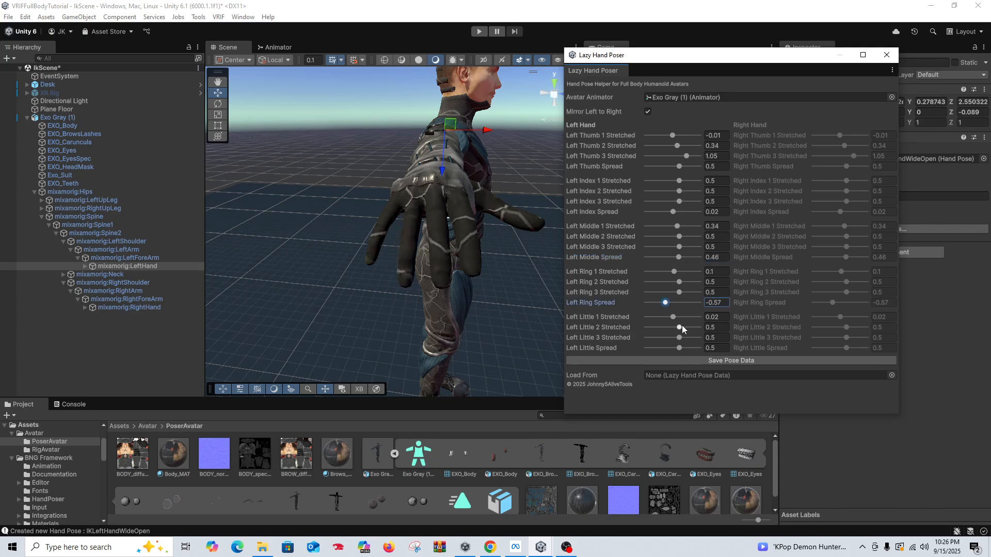
pyautogui.moveTo(678, 347); pyautogui.dragTo(671, 349)
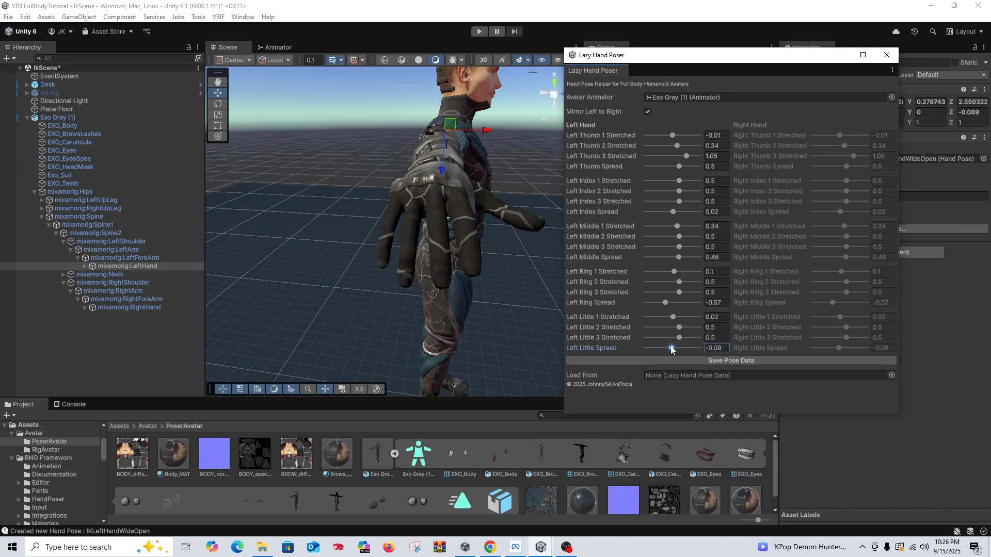
# Step: Examine the avatar's relaxed open hand and finger spacing from several angles, close up and from farther away
pyautogui.moveTo(520, 322); pyautogui.dragTo(354, 221, button='right')
pyautogui.moveTo(429, 332); pyautogui.dragTo(350, 204, button='middle')
pyautogui.moveTo(393, 219); pyautogui.dragTo(449, 212, button='right')
pyautogui.moveTo(449, 202); pyautogui.dragTo(444, 206, button='middle')
pyautogui.moveTo(444, 205); pyautogui.dragTo(477, 229, button='right')
pyautogui.moveTo(477, 230); pyautogui.dragTo(413, 258, button='middle')
pyautogui.moveTo(413, 262); pyautogui.dragTo(420, 281, button='right')
pyautogui.moveTo(420, 280); pyautogui.dragTo(412, 267, button='middle')
pyautogui.scroll(-1, 412, 267)
pyautogui.moveTo(456, 287); pyautogui.dragTo(420, 276, button='right')
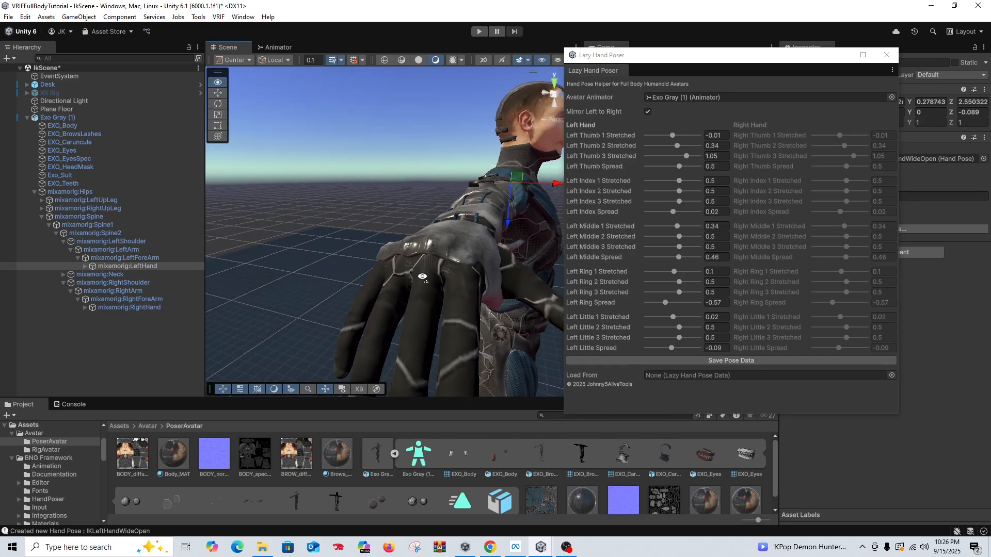
pyautogui.scroll(-3, 429, 274)
pyautogui.moveTo(447, 275); pyautogui.dragTo(444, 281, button='middle')
pyautogui.moveTo(461, 288); pyautogui.dragTo(428, 307, button='right')
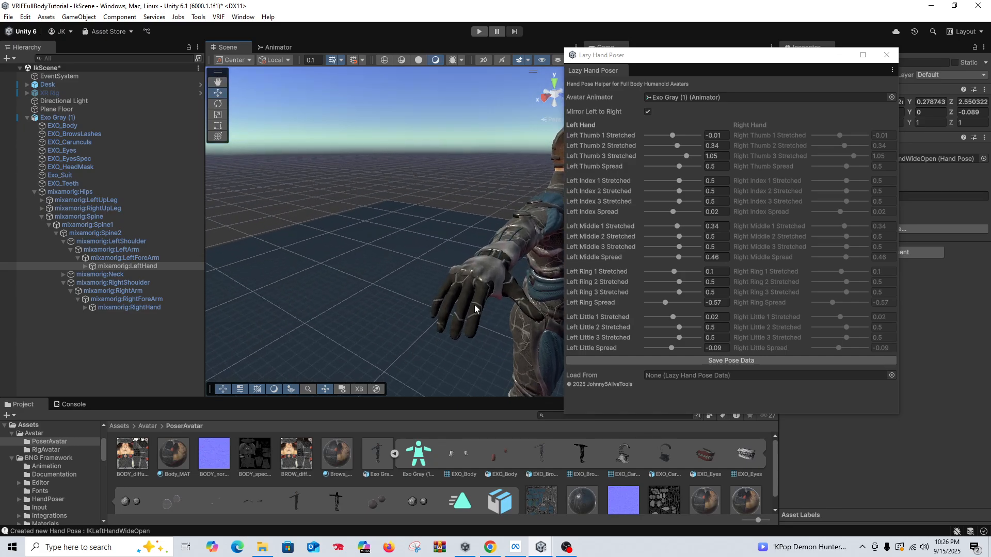
pyautogui.moveTo(490, 313); pyautogui.dragTo(477, 301, button='right')
pyautogui.moveTo(476, 301); pyautogui.dragTo(467, 299, button='middle')
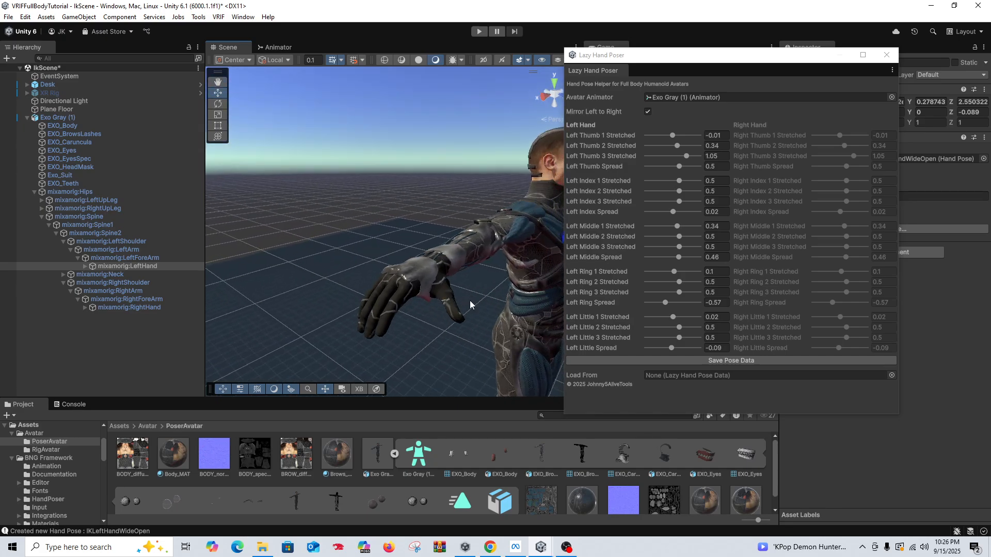
pyautogui.moveTo(468, 302); pyautogui.dragTo(427, 289, button='right')
pyautogui.moveTo(427, 289); pyautogui.dragTo(422, 281, button='middle')
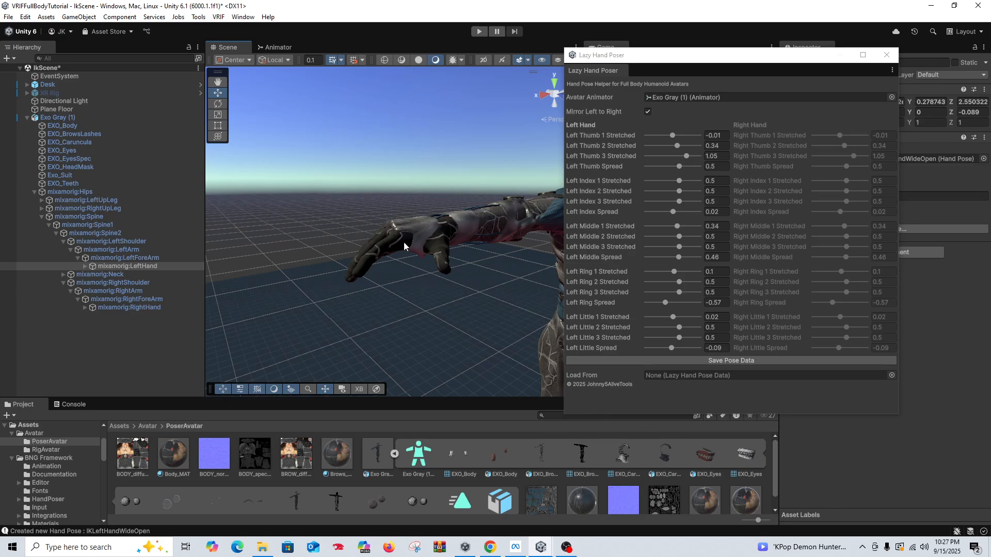
pyautogui.moveTo(411, 226); pyautogui.dragTo(435, 252, button='right')
pyautogui.moveTo(432, 238); pyautogui.dragTo(433, 248, button='middle')
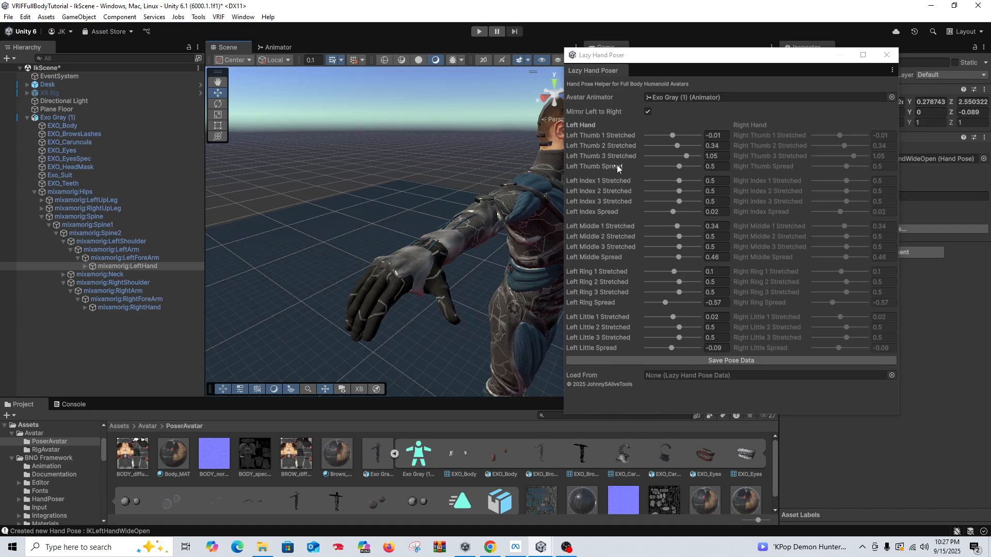
# Step: Copy the Left Thumb 1 Stretched value, try the setting at -2, and restore the copied -0.01
pyautogui.click(722, 136)
pyautogui.hotkey('ctrl', 'c')
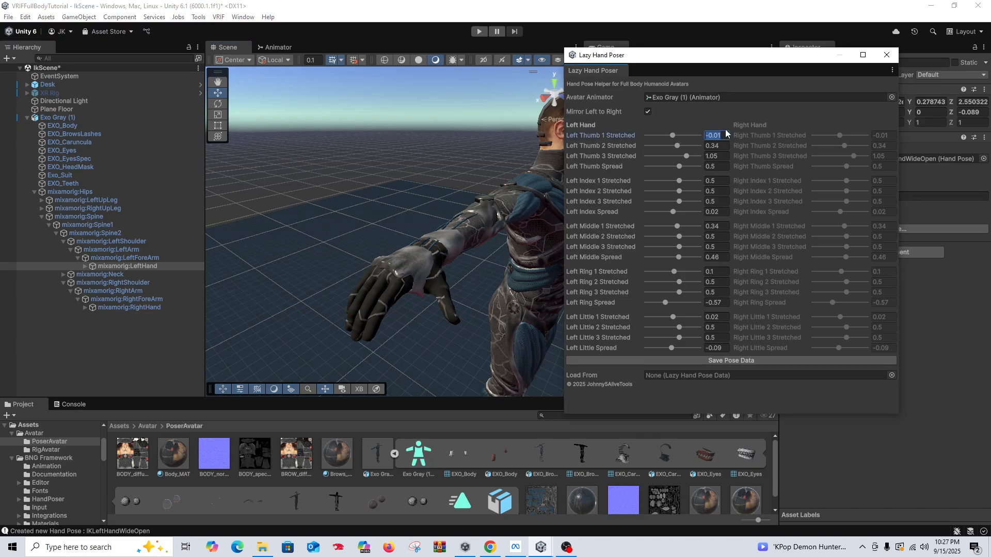
pyautogui.moveTo(672, 137); pyautogui.dragTo(698, 135)
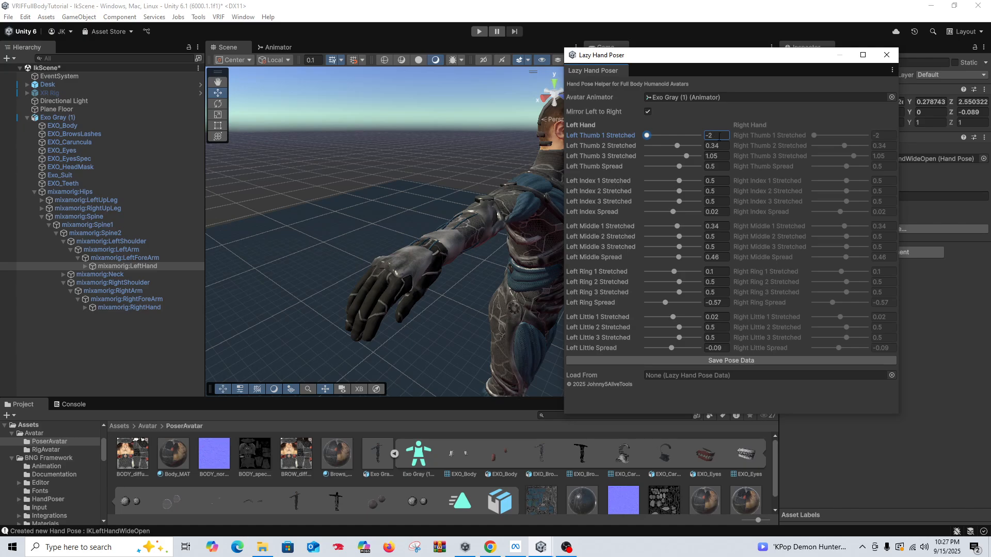
pyautogui.hotkey('ctrl', 'v')
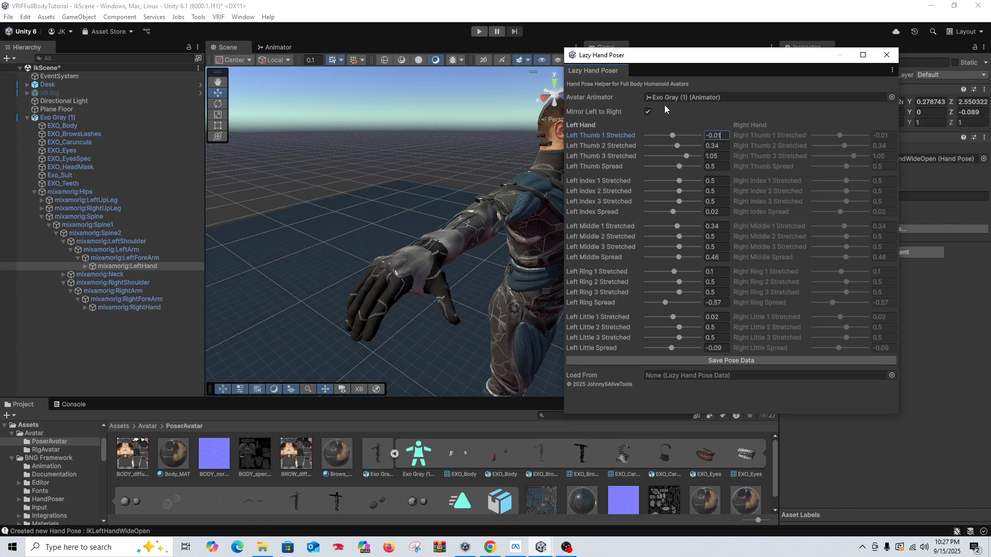
# Step: Save the mixamorig:LeftHand bone's current hand pose as IKLeftHandOpen
pyautogui.moveTo(521, 247); pyautogui.dragTo(447, 276, button='right')
pyautogui.moveTo(447, 276); pyautogui.dragTo(451, 254, button='middle')
pyautogui.moveTo(451, 254); pyautogui.dragTo(444, 246, button='right')
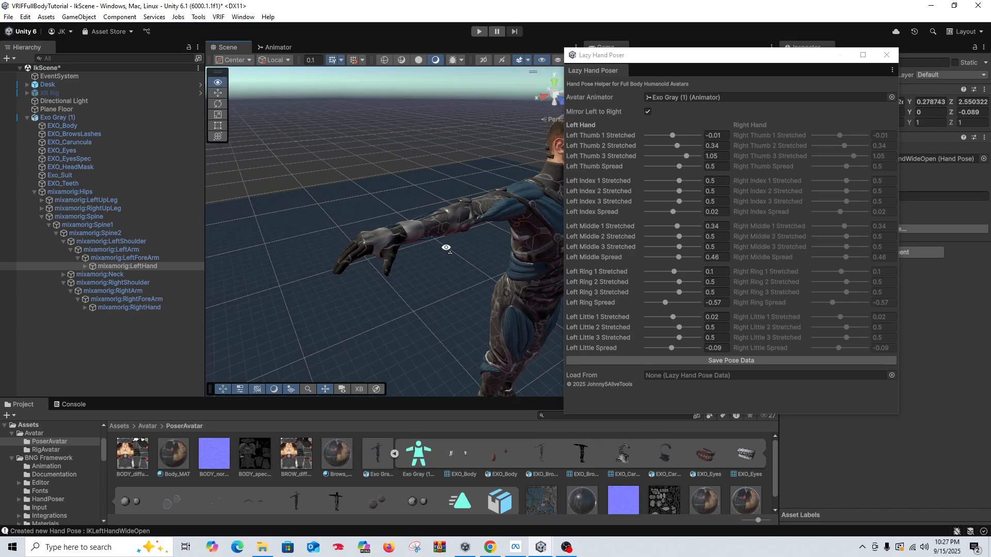
pyautogui.moveTo(445, 246); pyautogui.dragTo(432, 229, button='middle')
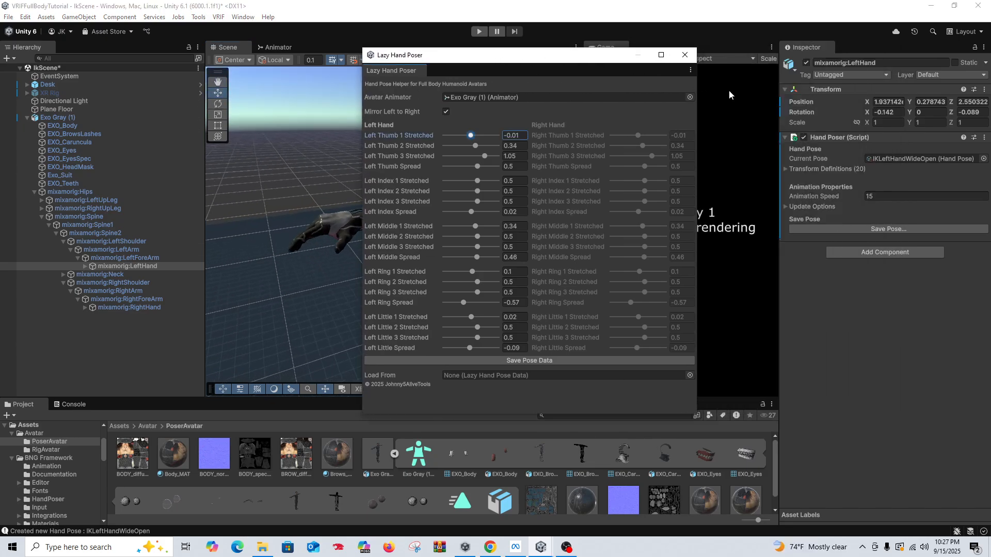
pyautogui.click(868, 231)
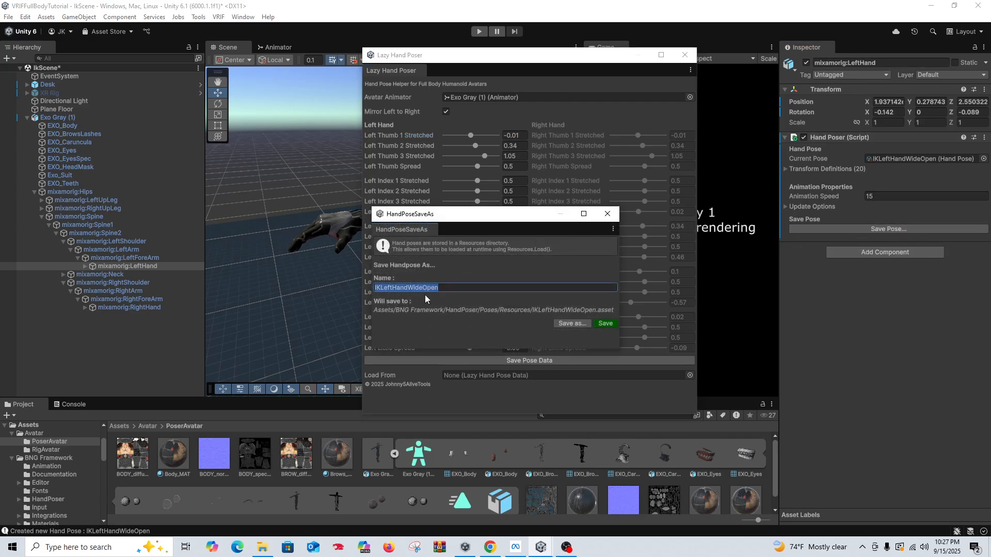
pyautogui.click(407, 287)
pyautogui.moveTo(408, 289); pyautogui.dragTo(424, 292)
pyautogui.press('BackSpace')
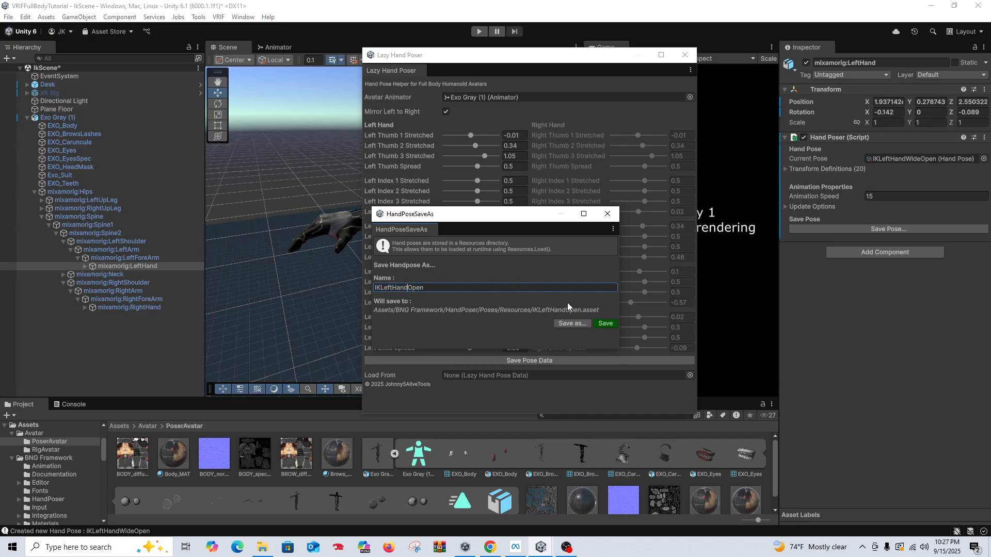
pyautogui.click(605, 323)
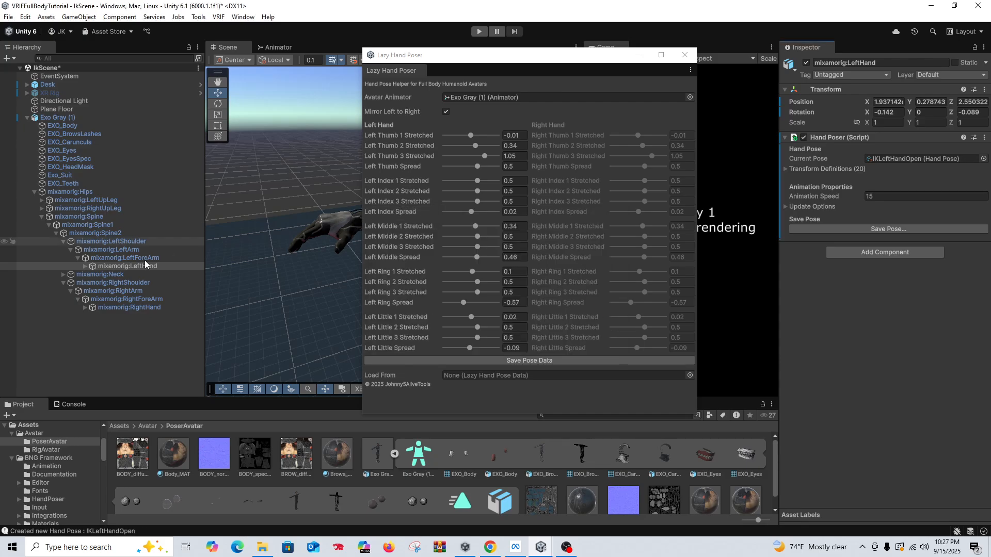
# Step: Save the mixamorig:RightHand bone's current hand pose as IKRightOpen
pyautogui.click(129, 307)
pyautogui.click(885, 230)
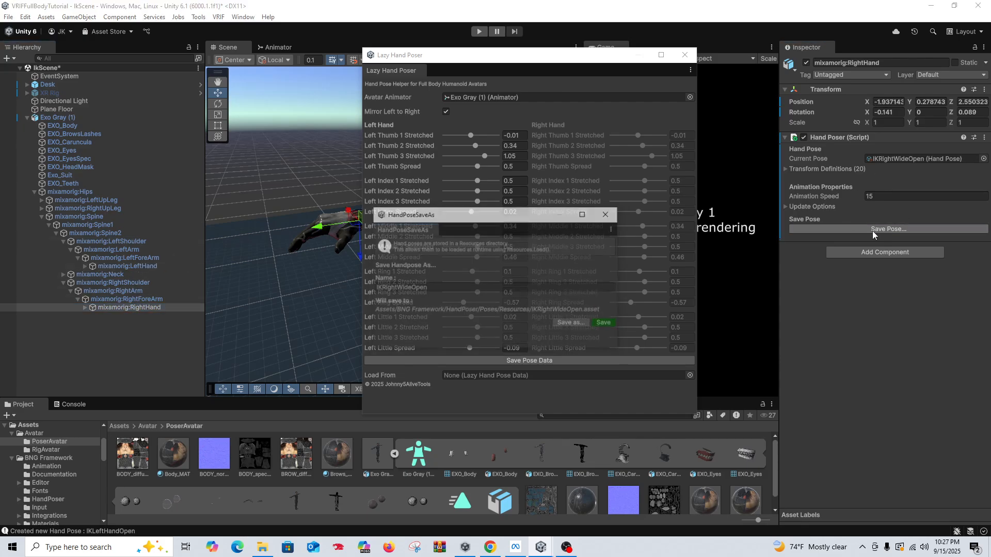
pyautogui.click(410, 289)
pyautogui.moveTo(410, 289); pyautogui.dragTo(402, 293)
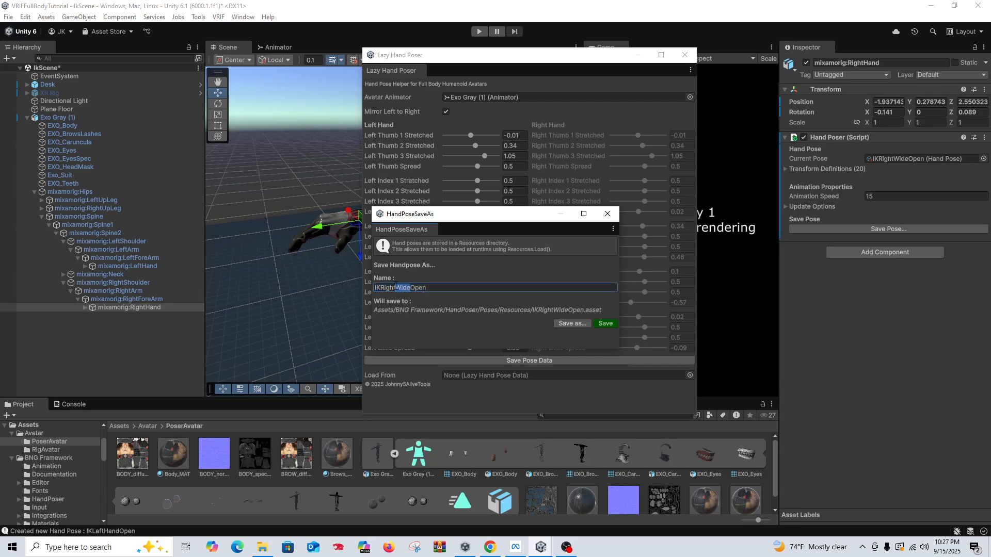
pyautogui.press('BackSpace')
pyautogui.click(605, 324)
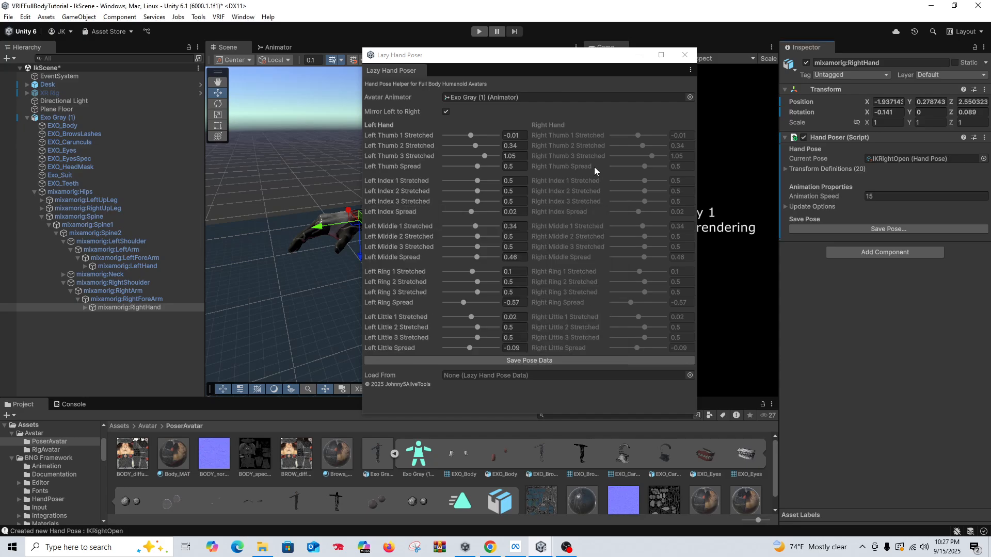
# Step: Set Left Thumb 2 Stretched to about -0.26, and curl the left index finger to about -0.25, -0.65 and -0.81 with spread -0.02
pyautogui.moveTo(494, 62); pyautogui.dragTo(593, 57)
pyautogui.keyDown('alt'); pyautogui.moveTo(391, 219); pyautogui.dragTo(434, 235); pyautogui.keyUp('alt')
pyautogui.scroll(4, 376, 243)
pyautogui.scroll(-4, 385, 249)
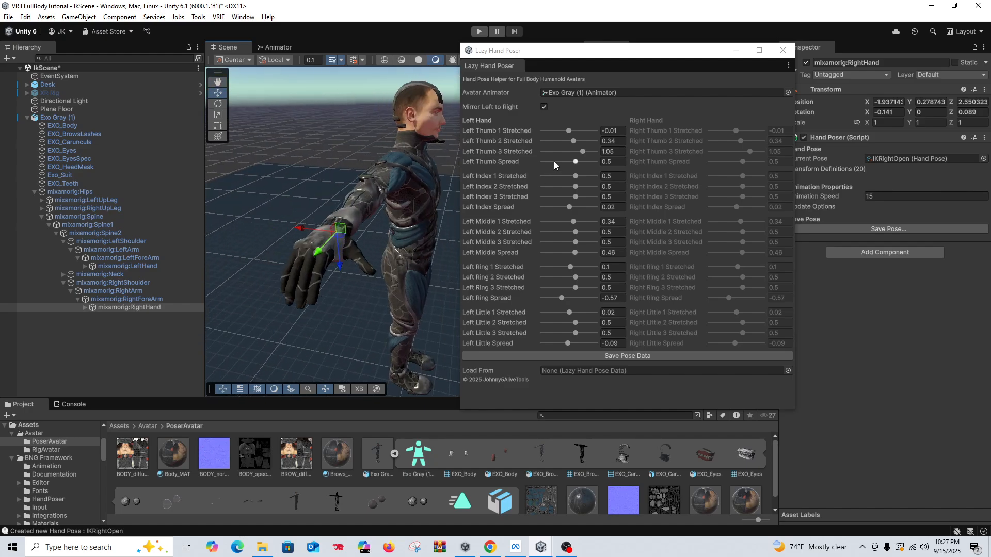
pyautogui.moveTo(572, 142); pyautogui.dragTo(566, 143)
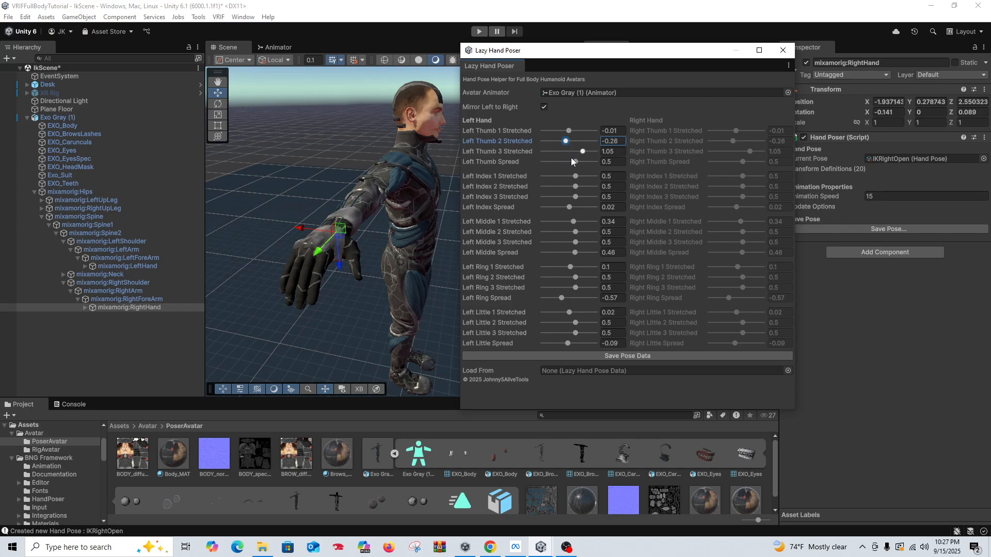
pyautogui.moveTo(575, 176); pyautogui.dragTo(570, 207)
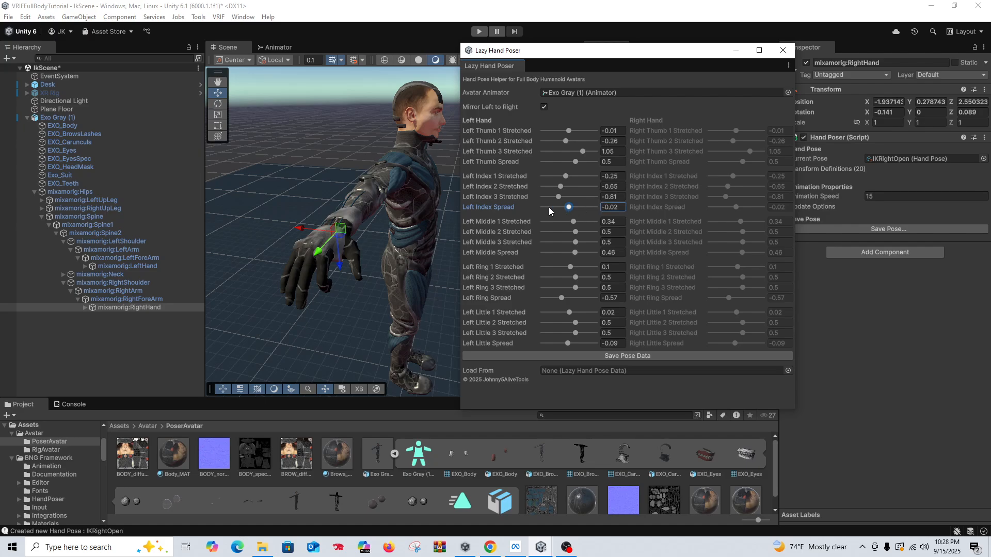
# Step: Curl the left index finger to about -0.64, -1.65, -1.17 with spread -0.14, and the middle finger to -0.57, -0.97, -1.09 with spread 0.02
pyautogui.moveTo(329, 253); pyautogui.dragTo(276, 172, button='right')
pyautogui.moveTo(276, 171); pyautogui.dragTo(271, 173, button='middle')
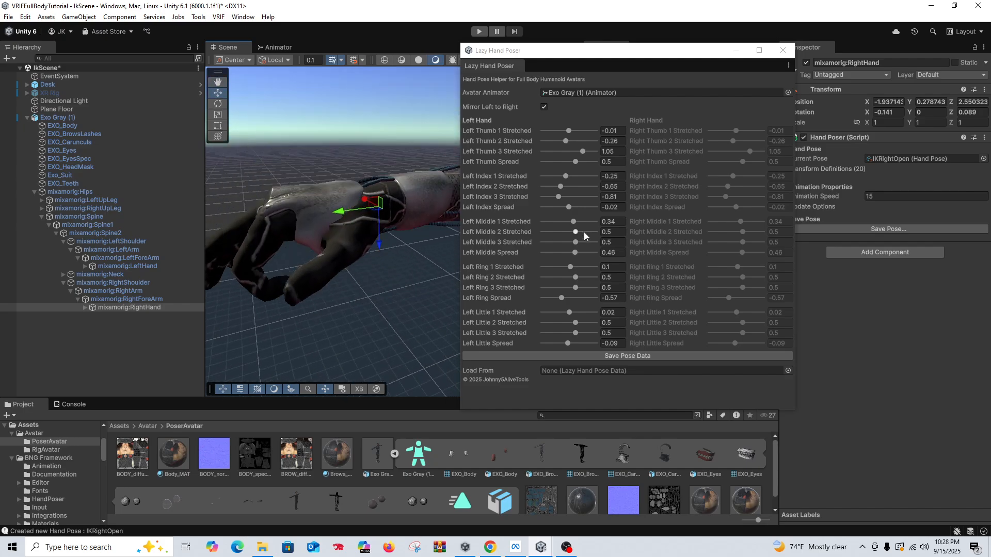
pyautogui.moveTo(562, 178); pyautogui.dragTo(553, 197)
pyautogui.moveTo(377, 248)
pyautogui.mouseDown(button='right')
pyautogui.moveTo(389, 252)
pyautogui.moveTo(372, 243)
pyautogui.moveTo(373, 258)
pyautogui.moveTo(388, 255)
pyautogui.mouseUp(button='right')
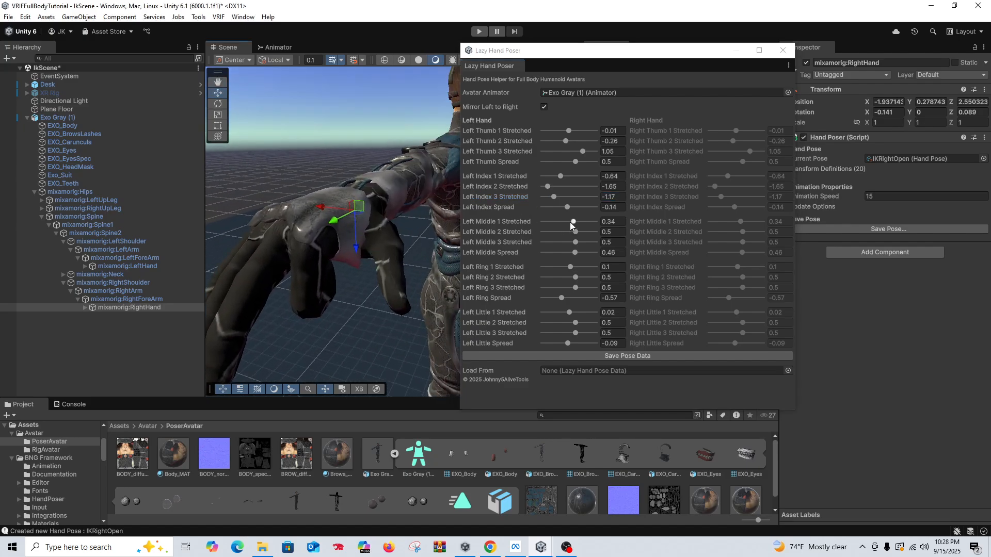
pyautogui.moveTo(571, 226)
pyautogui.mouseDown()
pyautogui.moveTo(561, 222)
pyautogui.moveTo(568, 233)
pyautogui.moveTo(556, 242)
pyautogui.moveTo(571, 253)
pyautogui.moveTo(557, 232)
pyautogui.mouseUp()
# Step: Set Left Middle 2 Stretched to about -1.52, and curl the left ring finger to about -0.89, -1.28 and -1.36 with spread -0.13
pyautogui.moveTo(317, 299); pyautogui.dragTo(361, 236, button='right')
pyautogui.moveTo(361, 237)
pyautogui.mouseDown(button='middle')
pyautogui.moveTo(384, 233)
pyautogui.moveTo(376, 239)
pyautogui.mouseUp(button='middle')
pyautogui.moveTo(376, 239); pyautogui.dragTo(396, 224, button='right')
pyautogui.scroll(-1, 393, 253)
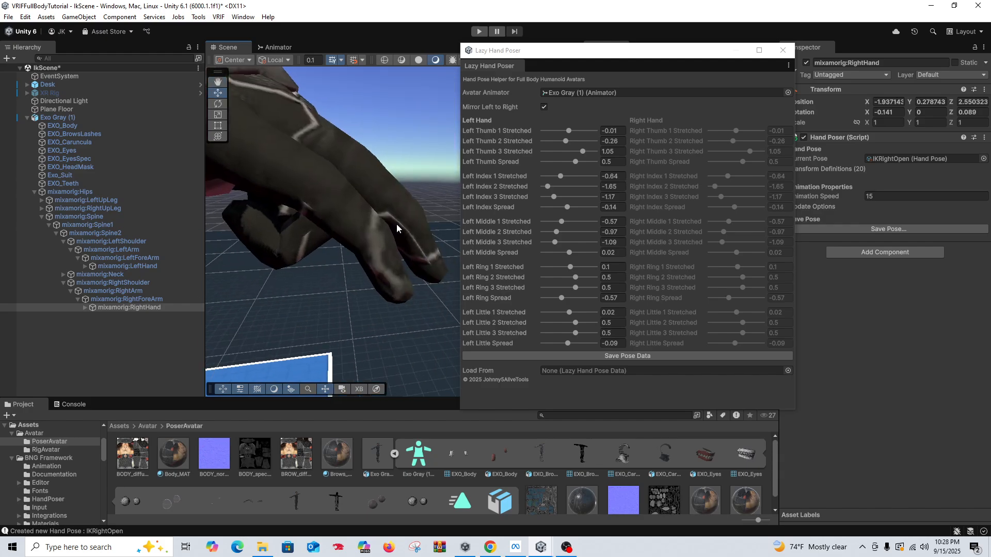
pyautogui.moveTo(397, 224); pyautogui.dragTo(400, 219, button='middle')
pyautogui.scroll(-3, 399, 220)
pyautogui.moveTo(385, 253); pyautogui.dragTo(383, 217, button='right')
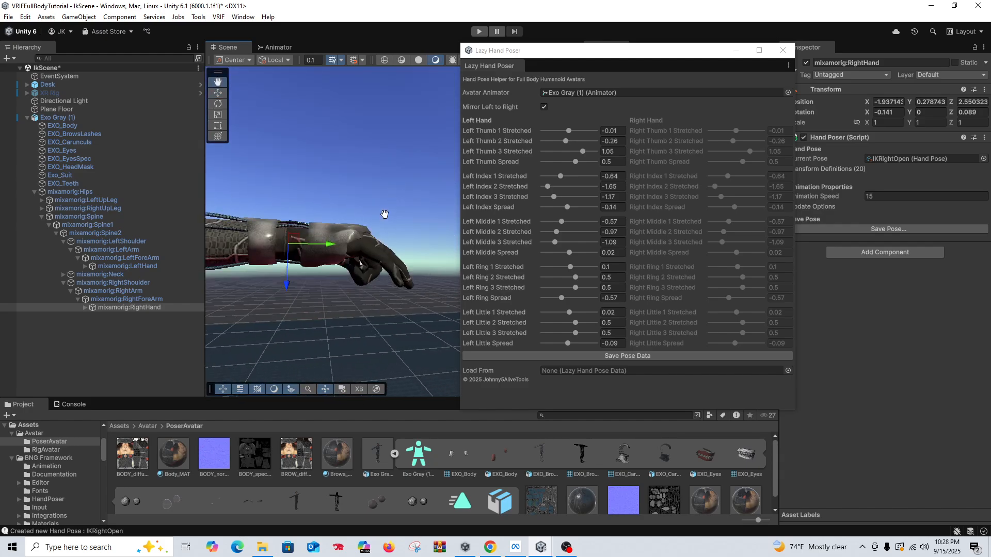
pyautogui.moveTo(383, 218); pyautogui.dragTo(379, 213, button='middle')
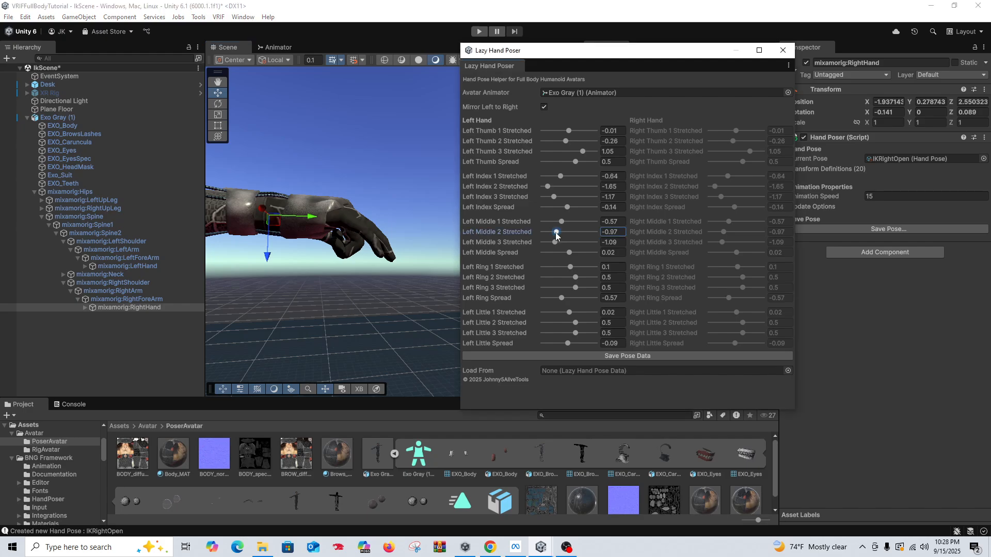
pyautogui.moveTo(556, 233); pyautogui.dragTo(553, 279)
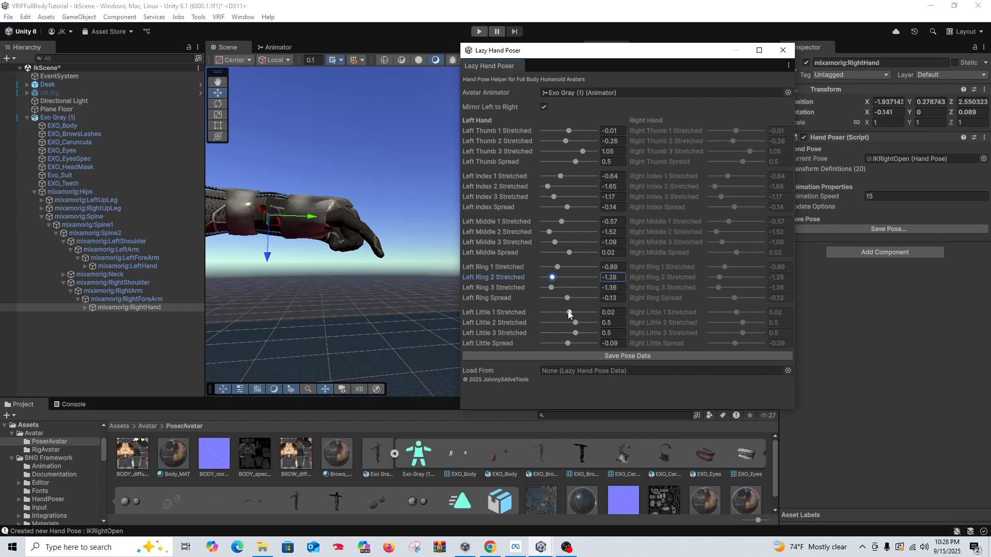
# Step: Curl the left little finger to about -0.77, -1.25 and -0.89, and set the little and ring spreads to about -0.53 and -0.3
pyautogui.moveTo(569, 313); pyautogui.dragTo(552, 324)
pyautogui.moveTo(387, 304); pyautogui.dragTo(344, 241, button='right')
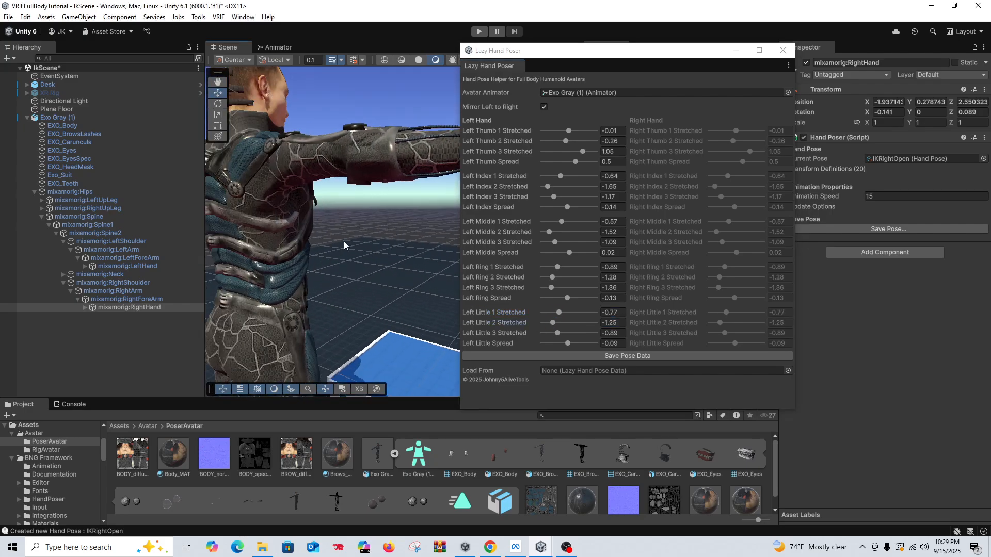
pyautogui.moveTo(344, 242); pyautogui.dragTo(325, 243, button='middle')
pyautogui.moveTo(325, 243); pyautogui.dragTo(278, 293, button='right')
pyautogui.moveTo(278, 293); pyautogui.dragTo(280, 272, button='middle')
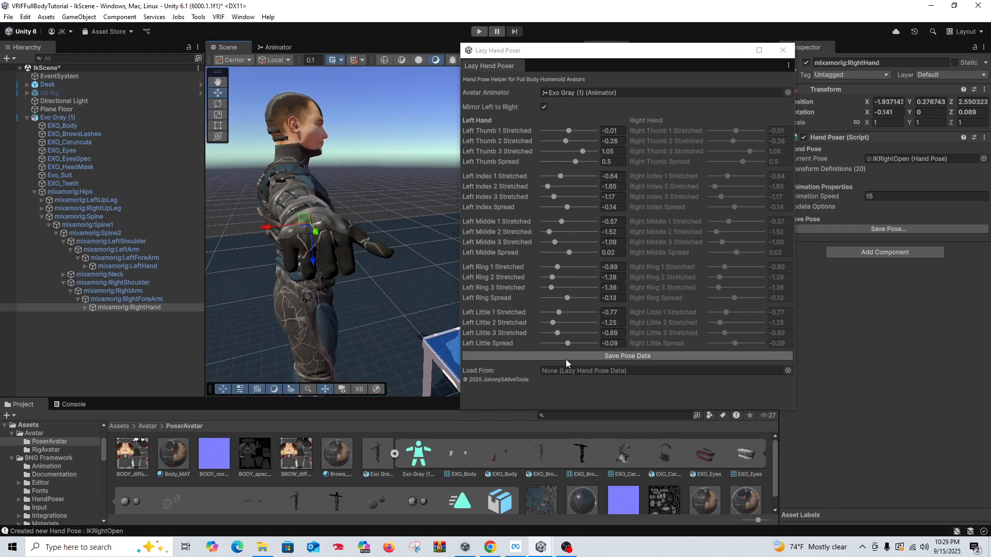
pyautogui.moveTo(568, 344); pyautogui.dragTo(562, 343)
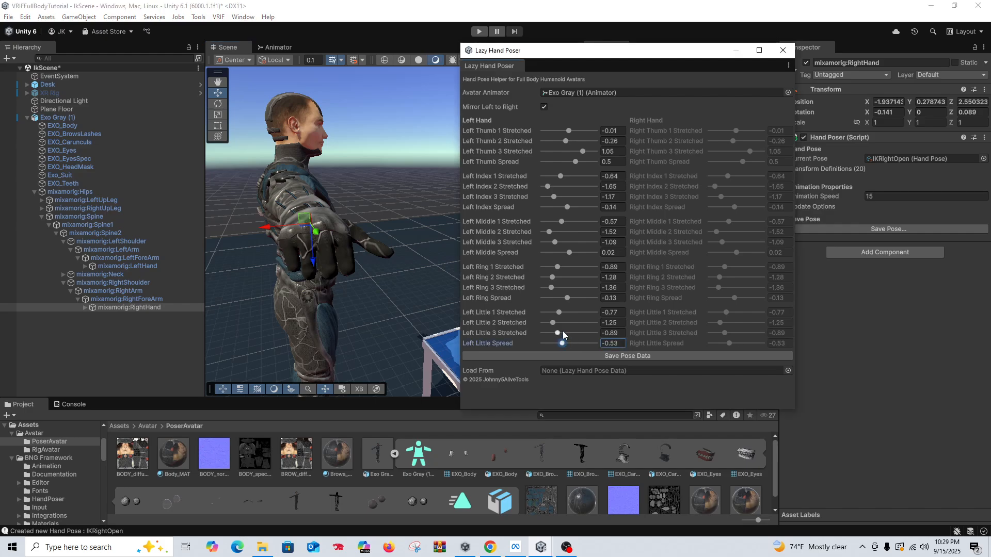
pyautogui.click(564, 298)
pyautogui.moveTo(351, 297); pyautogui.dragTo(302, 260, button='right')
pyautogui.moveTo(376, 272); pyautogui.dragTo(313, 243, button='middle')
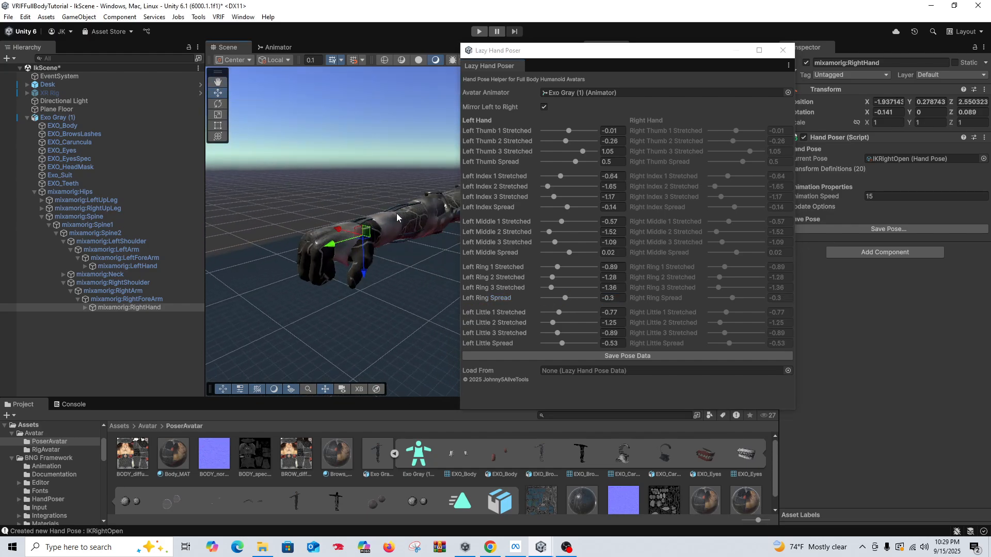
# Step: Curl the left thumb to about -1.13, -0.89 and -1.2 on its three stretch values, with spread about -0.53
pyautogui.moveTo(563, 132); pyautogui.dragTo(564, 165)
pyautogui.moveTo(336, 253); pyautogui.dragTo(421, 264, button='right')
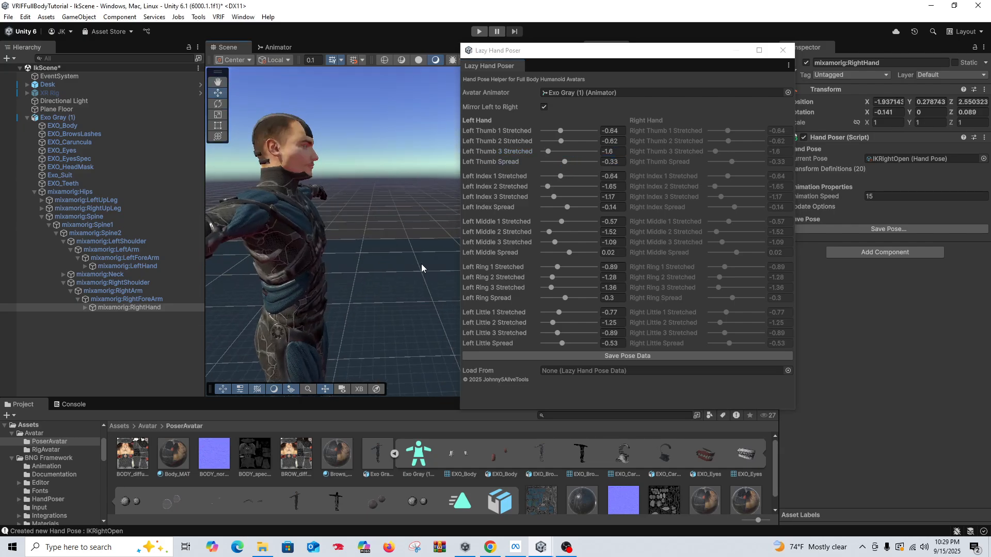
pyautogui.moveTo(330, 245); pyautogui.dragTo(382, 232, button='middle')
pyautogui.moveTo(383, 232); pyautogui.dragTo(311, 241, button='right')
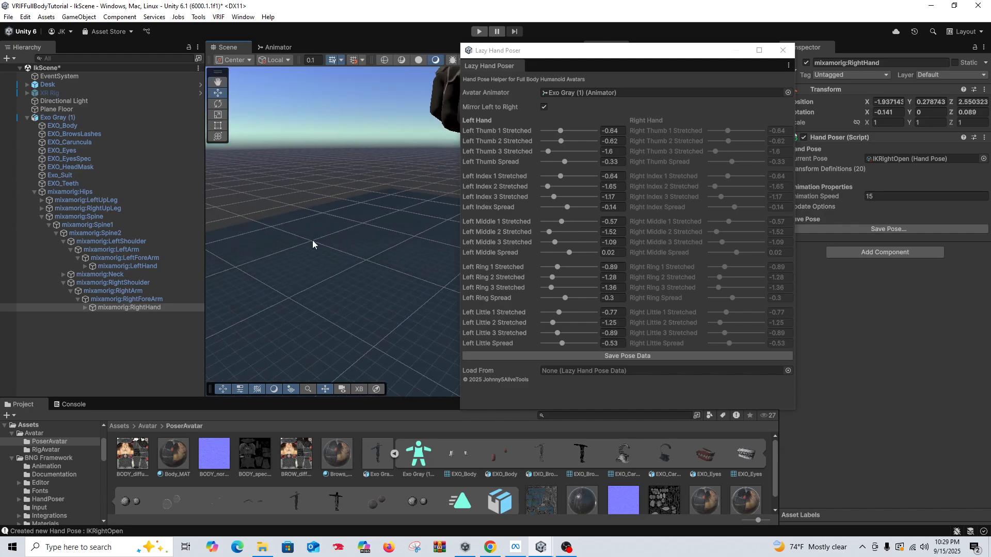
pyautogui.moveTo(361, 219); pyautogui.dragTo(334, 237, button='middle')
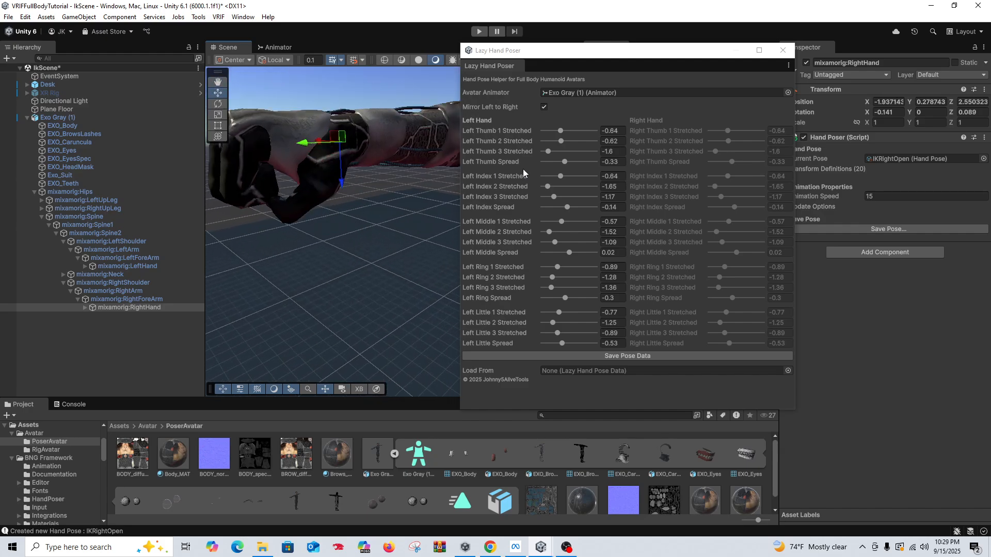
pyautogui.moveTo(559, 132); pyautogui.dragTo(567, 161)
pyautogui.click(554, 142)
pyautogui.moveTo(366, 212); pyautogui.dragTo(394, 164, button='right')
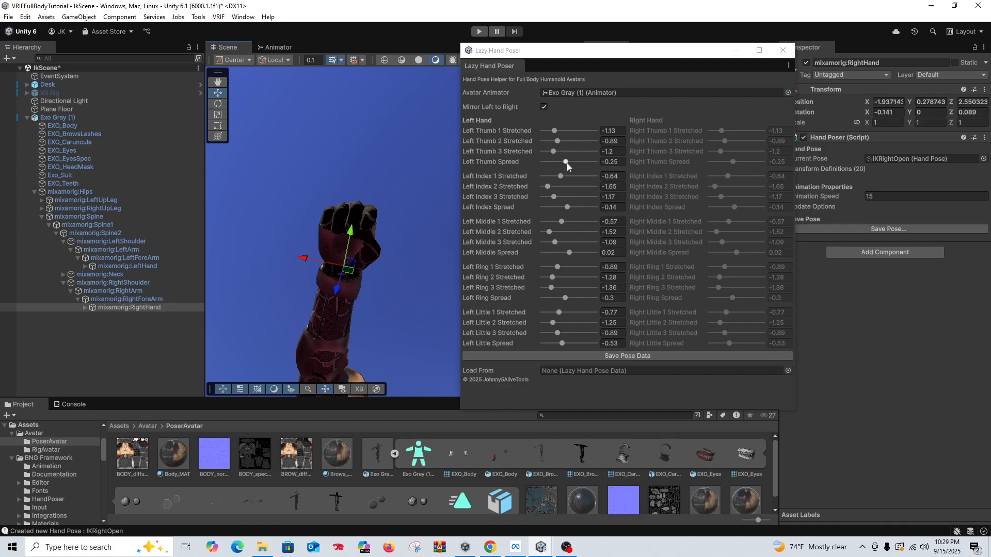
pyautogui.moveTo(566, 163); pyautogui.dragTo(564, 164)
# Step: Examine the closed fist on the posing avatar from several angles and distances
pyautogui.moveTo(394, 243); pyautogui.dragTo(250, 289, button='right')
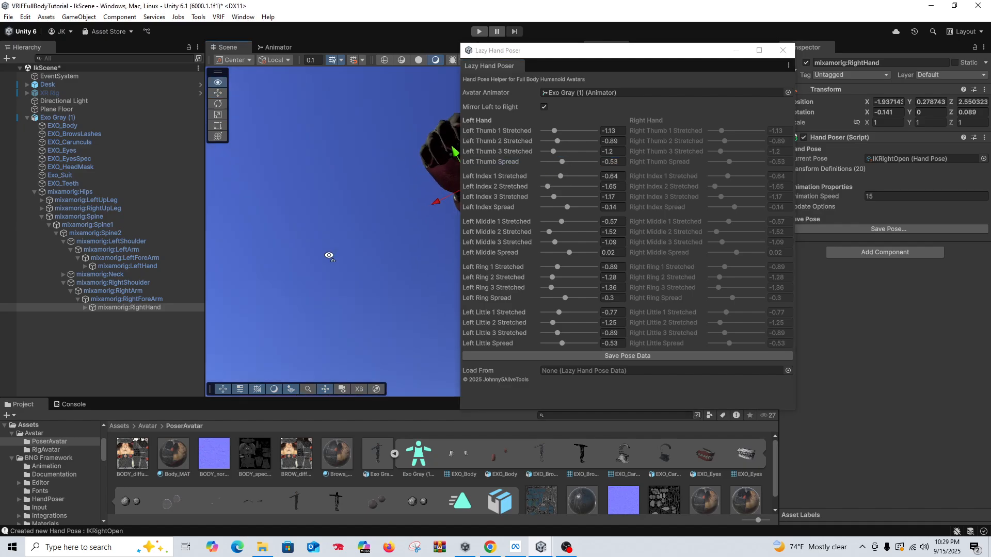
pyautogui.moveTo(423, 208); pyautogui.dragTo(354, 232, button='middle')
pyautogui.moveTo(354, 233); pyautogui.dragTo(254, 342, button='right')
pyautogui.moveTo(356, 113); pyautogui.dragTo(342, 203, button='right')
pyautogui.moveTo(356, 115); pyautogui.dragTo(309, 279, button='middle')
pyautogui.moveTo(361, 197); pyautogui.dragTo(413, 259, button='right')
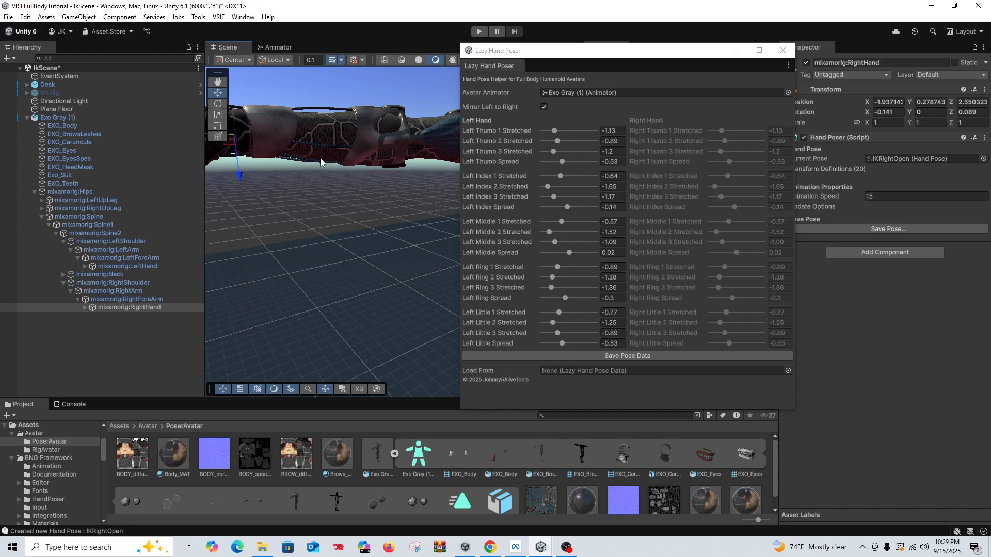
pyautogui.scroll(-5, 367, 193)
pyautogui.scroll(2, 370, 197)
pyautogui.scroll(2, 370, 197)
pyautogui.moveTo(370, 197); pyautogui.dragTo(345, 196, button='middle')
pyautogui.moveTo(344, 196); pyautogui.dragTo(312, 213, button='right')
pyautogui.scroll(-2, 312, 212)
pyautogui.moveTo(312, 213); pyautogui.dragTo(335, 217, button='middle')
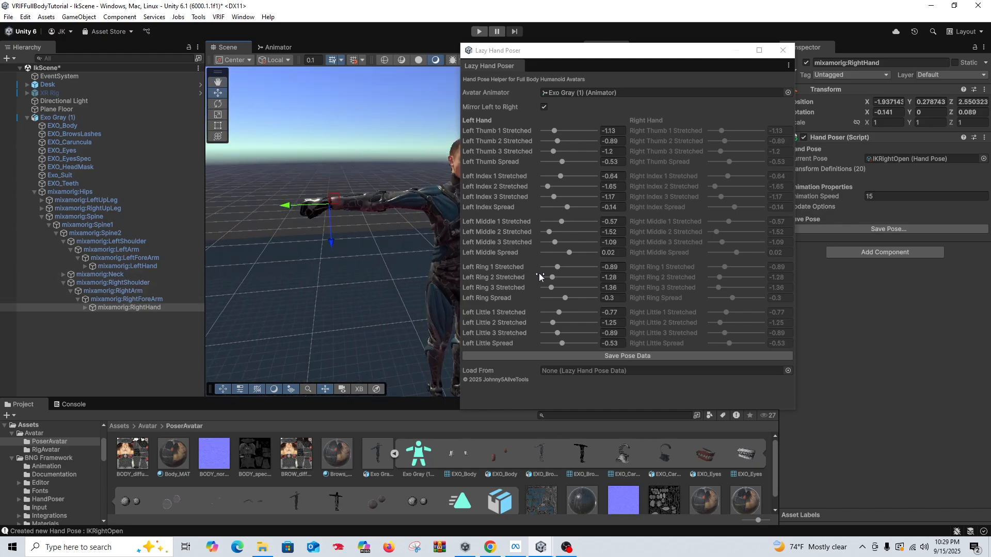
# Step: Save the right hand's closed pose as IKRightClosed
pyautogui.moveTo(708, 50); pyautogui.dragTo(593, 46)
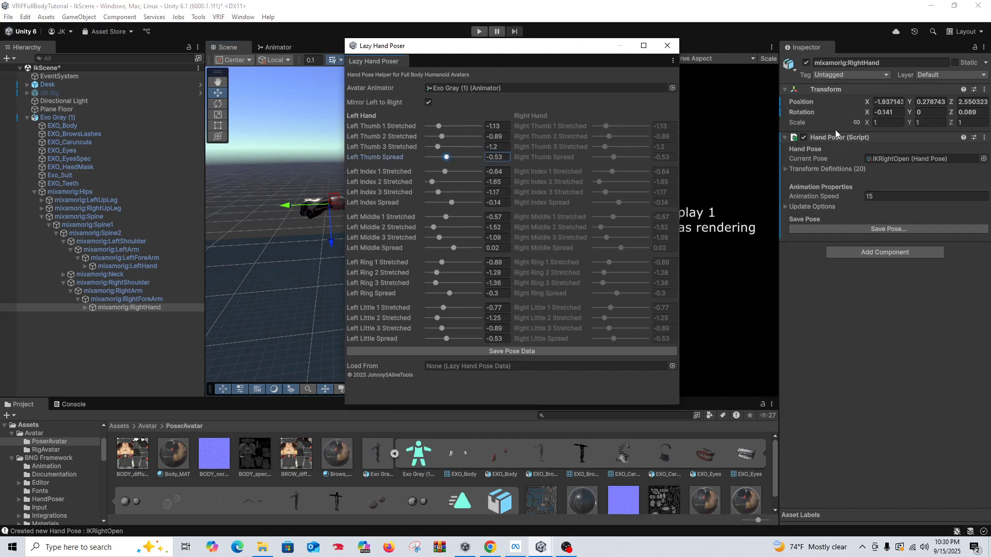
pyautogui.click(874, 229)
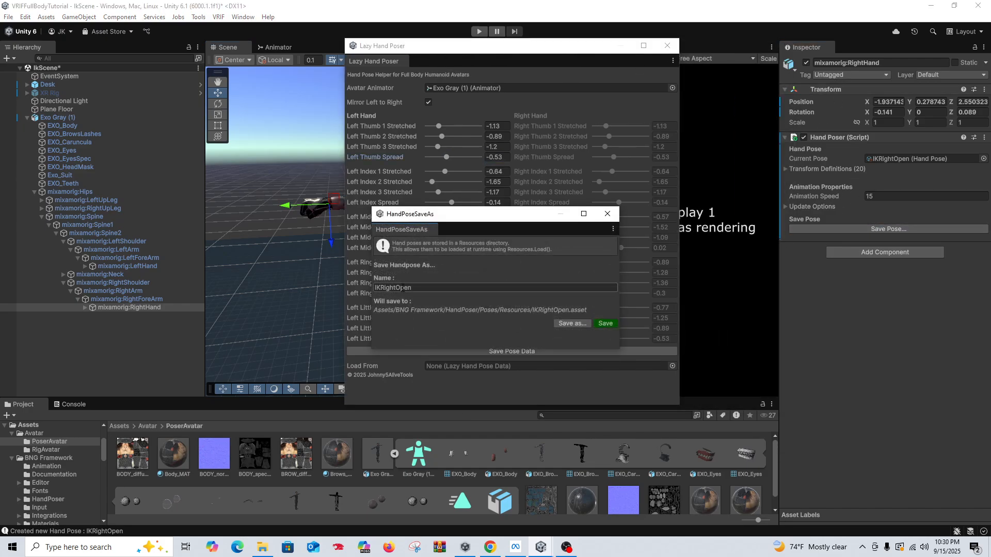
pyautogui.click(397, 287)
pyautogui.moveTo(395, 287); pyautogui.dragTo(400, 287)
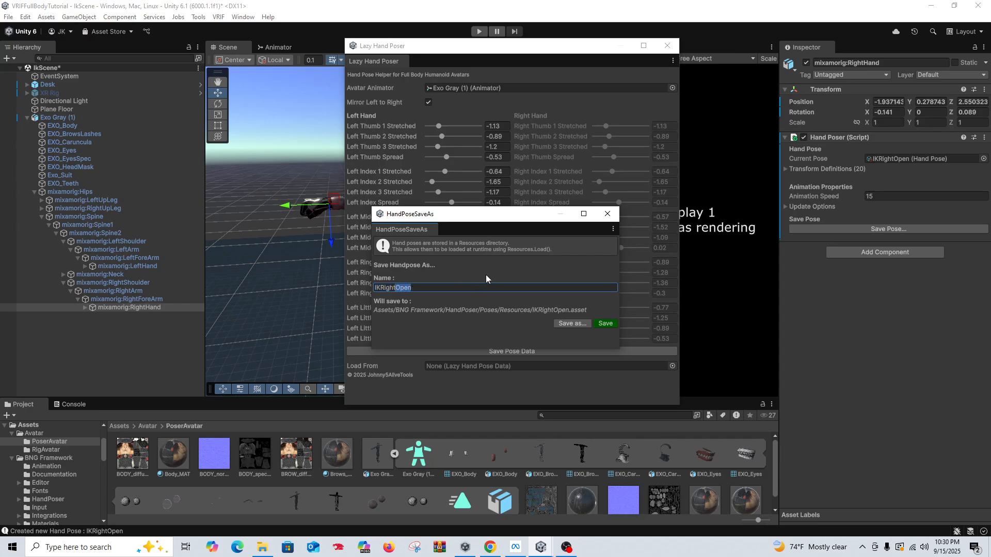
pyautogui.write('C;')
pyautogui.press('BackSpace')
pyautogui.write('losed')
pyautogui.click(611, 326)
# Step: Save the closed pose of mixamorig:LeftHand as IKLeftHandClosed
pyautogui.click(137, 267)
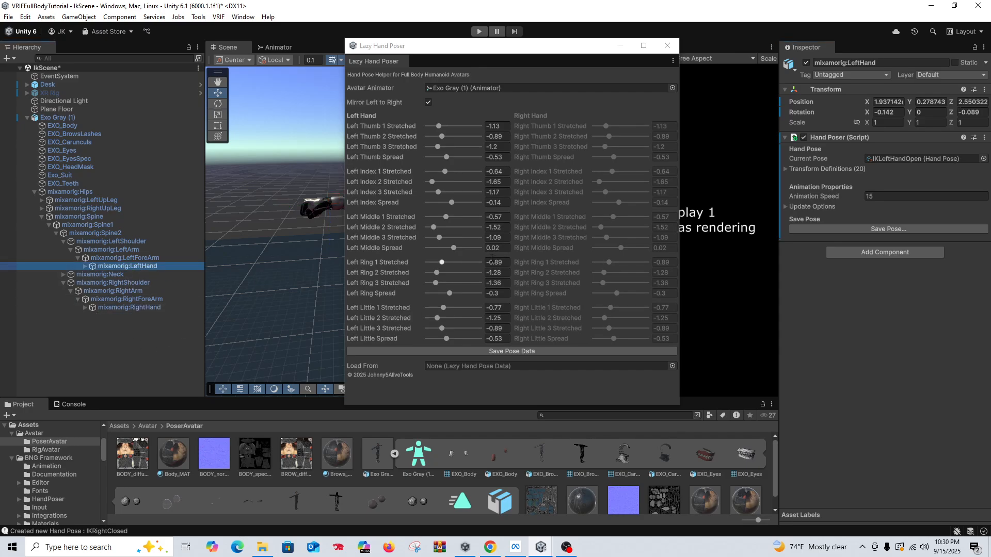
pyautogui.click(868, 227)
pyautogui.click(422, 289)
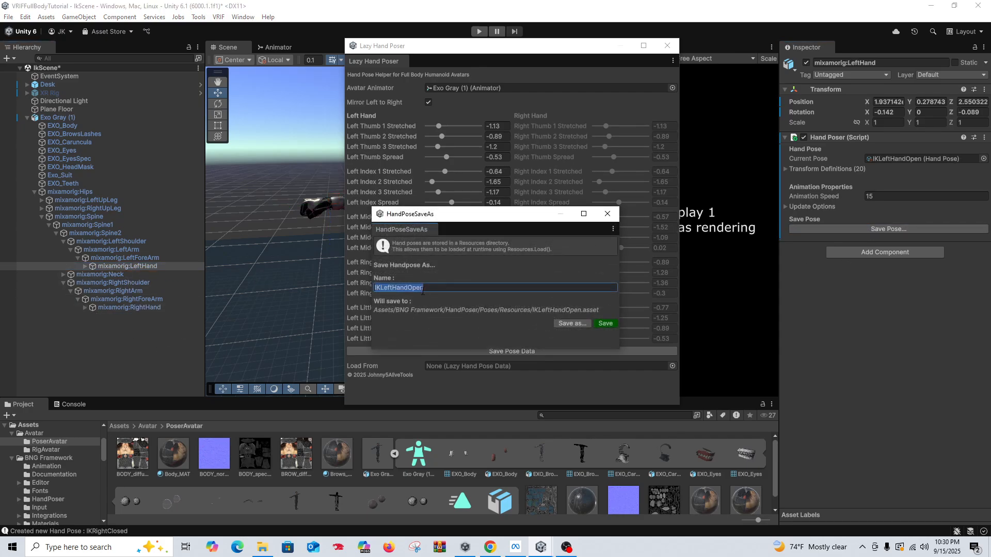
pyautogui.moveTo(408, 289); pyautogui.dragTo(432, 290)
pyautogui.write('Closed')
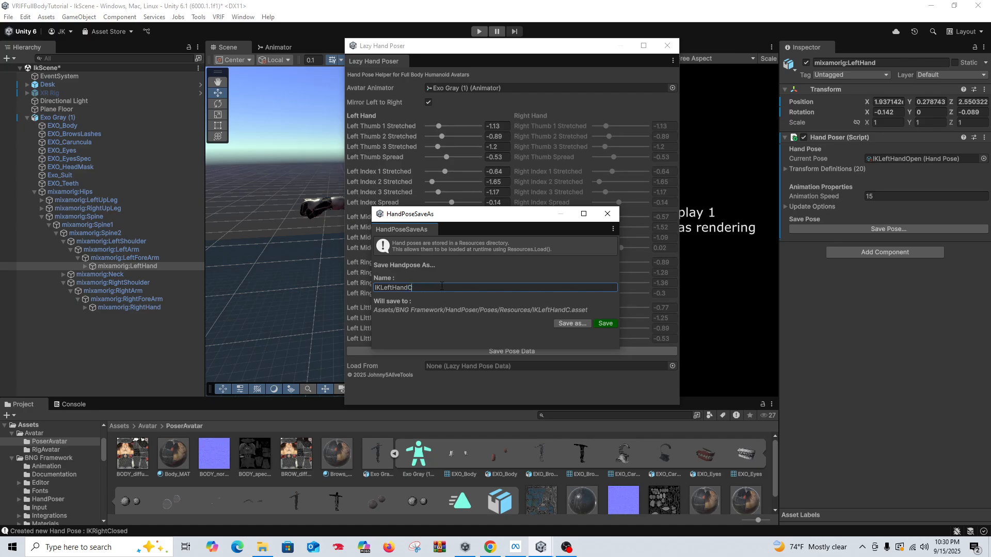
pyautogui.click(606, 323)
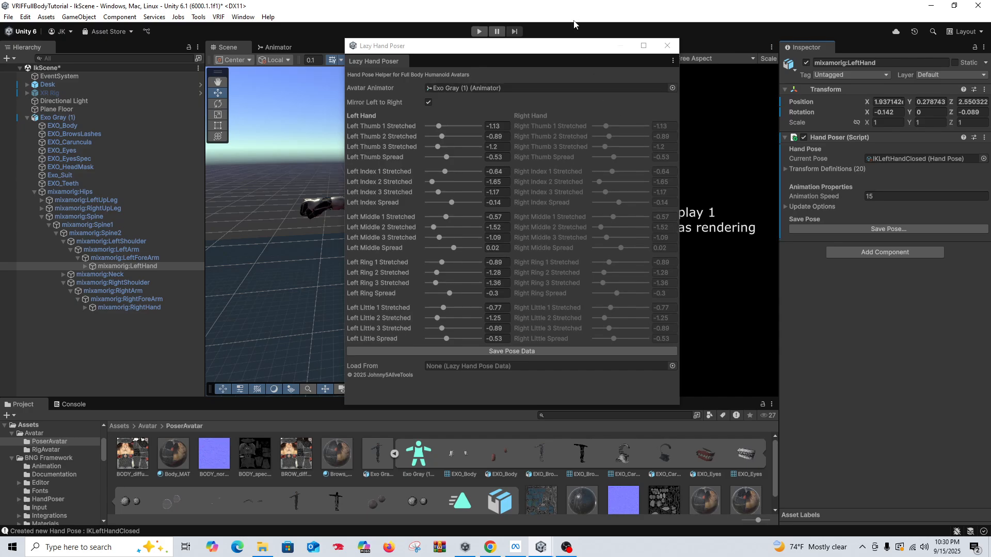
# Step: Close the Lazy Hand Poser and delete the Exo Gray (1) posing avatar from the scene
pyautogui.moveTo(563, 53); pyautogui.dragTo(691, 53)
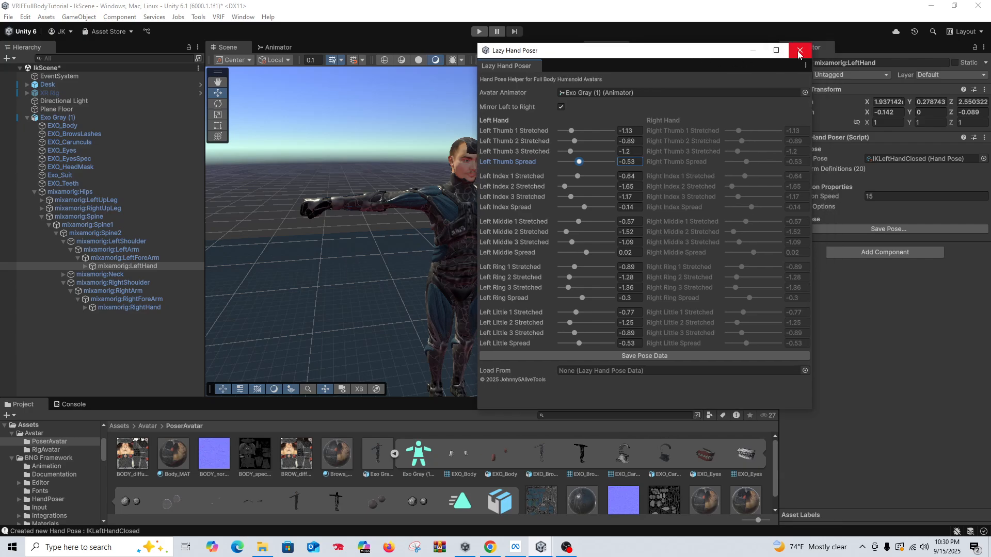
pyautogui.click(799, 51)
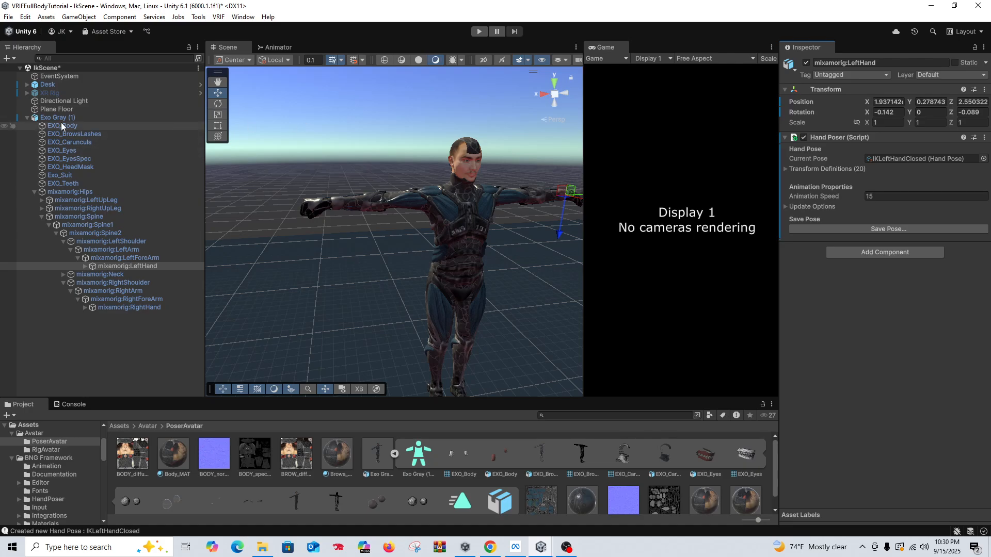
pyautogui.click(64, 117)
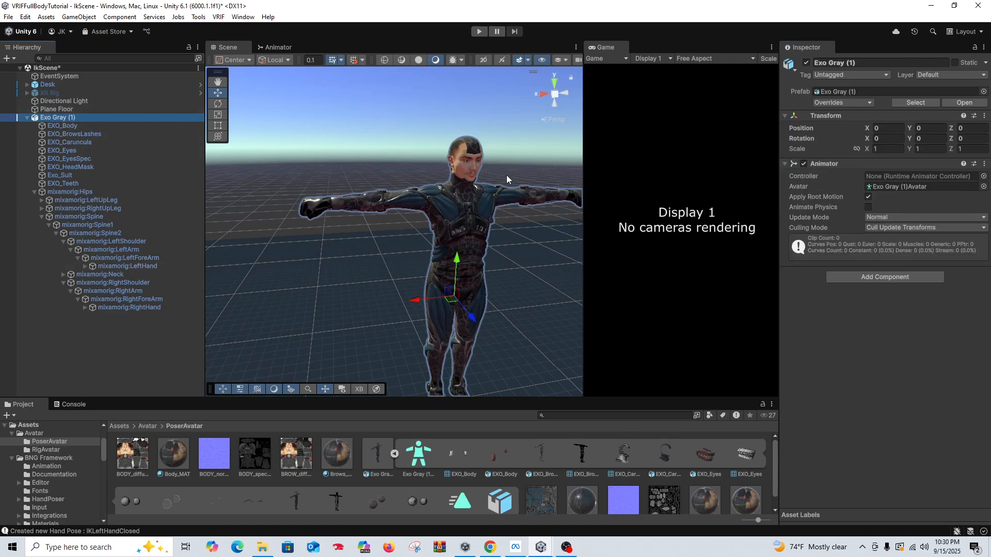
pyautogui.press('Delete')
# Step: Re-enable the XR Rig object in the scene
pyautogui.click(53, 95)
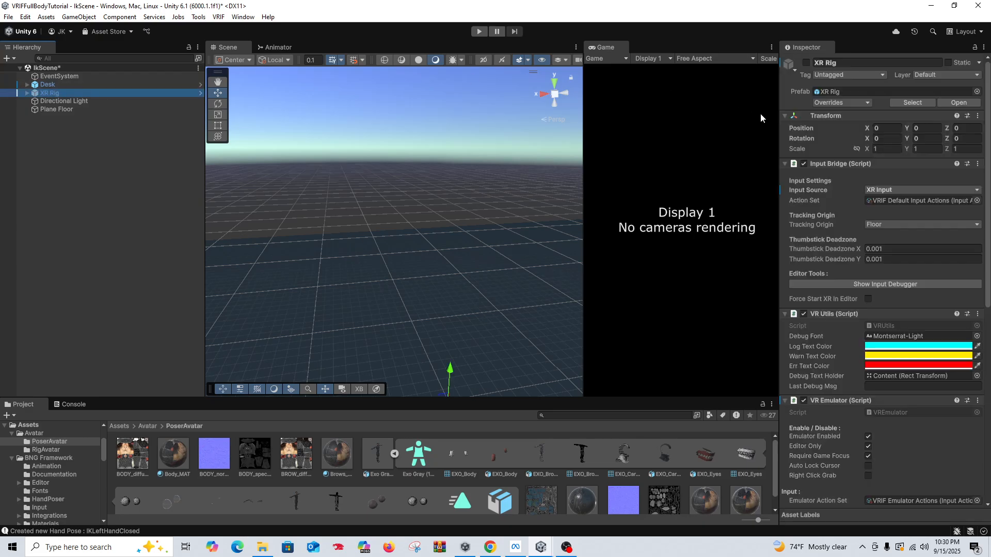
pyautogui.click(806, 62)
pyautogui.moveTo(457, 286); pyautogui.dragTo(493, 312, button='right')
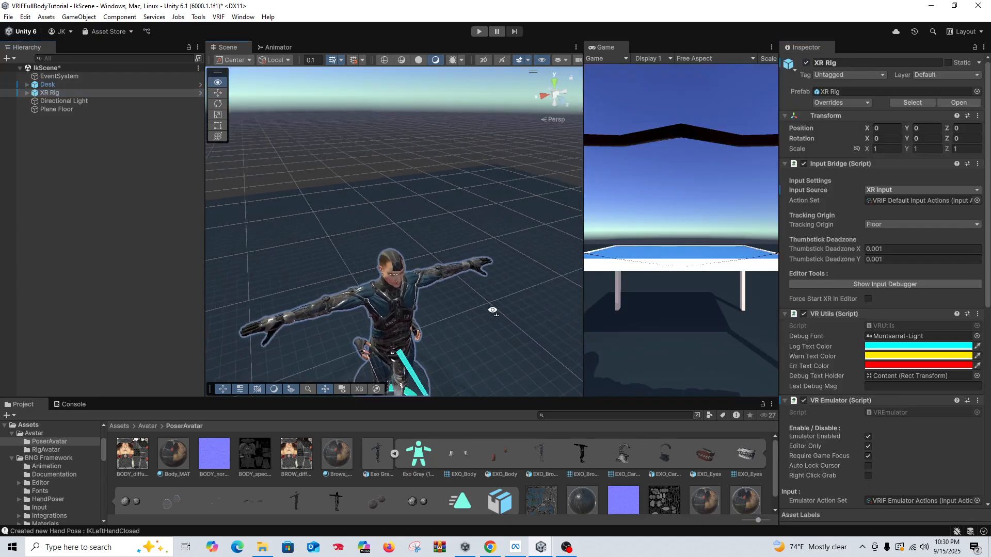
pyautogui.moveTo(494, 312); pyautogui.dragTo(490, 255, button='middle')
pyautogui.moveTo(490, 255); pyautogui.dragTo(452, 242, button='right')
pyautogui.moveTo(451, 242); pyautogui.dragTo(472, 253, button='middle')
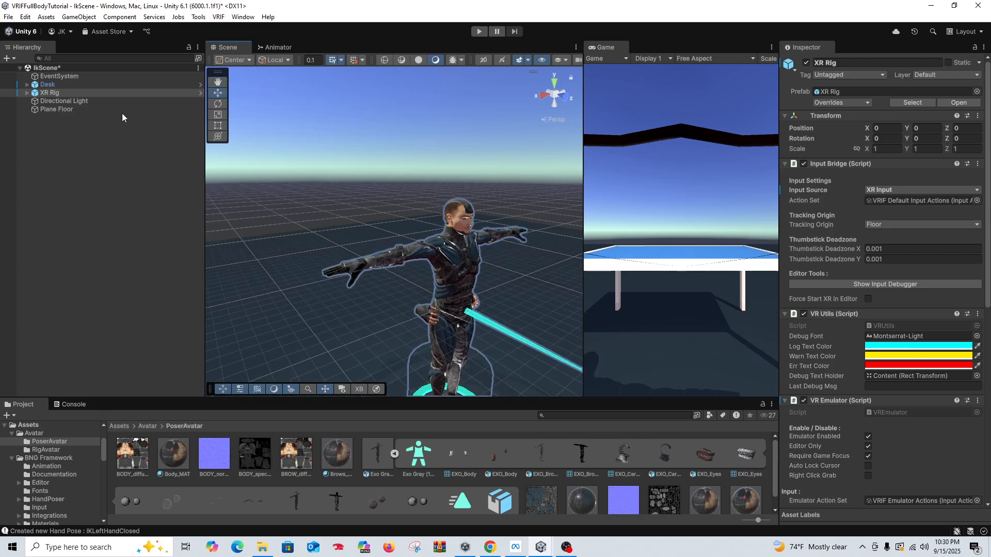
# Step: Expand the Exo Gray skeleton inside the XR Rig through the spine and left arm, and select mixamorig:LeftHand
pyautogui.keyDown('alt'); pyautogui.click(27, 93); pyautogui.keyUp('alt')
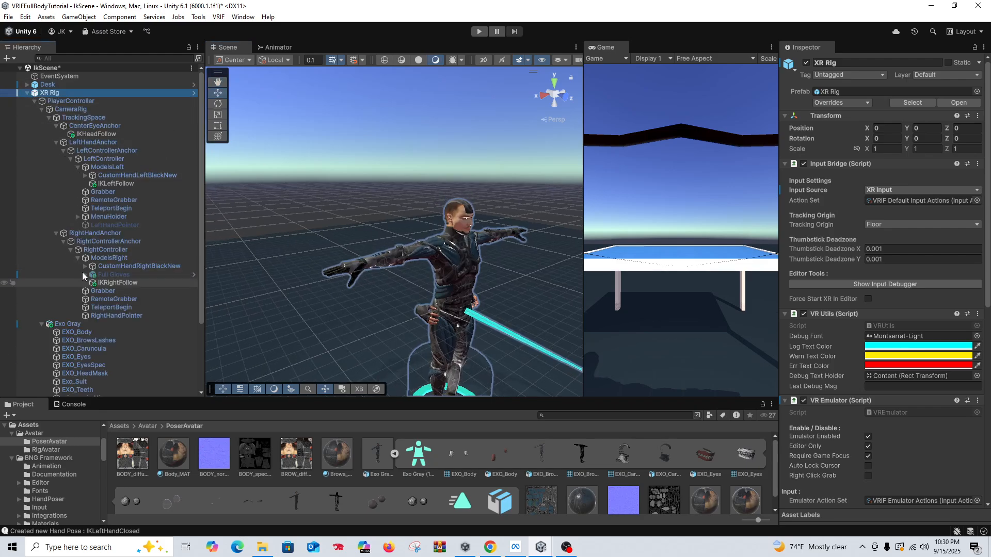
pyautogui.scroll(-2, 77, 258)
pyautogui.scroll(-3, 97, 338)
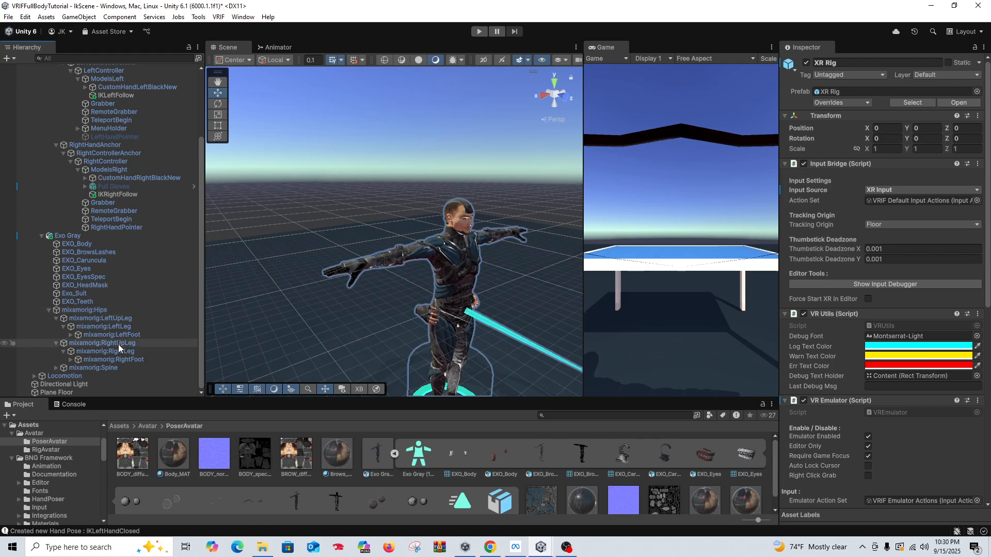
pyautogui.click(57, 319)
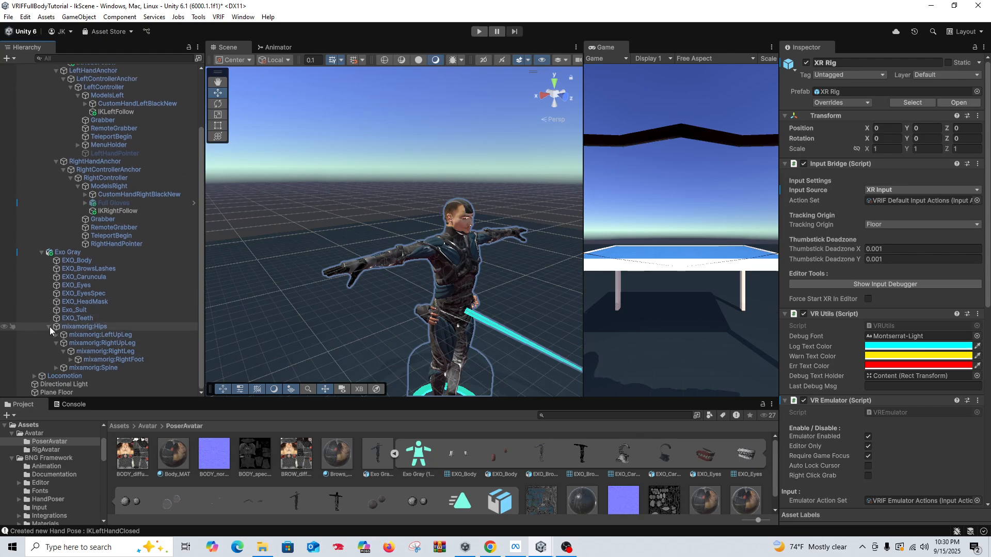
pyautogui.click(49, 327)
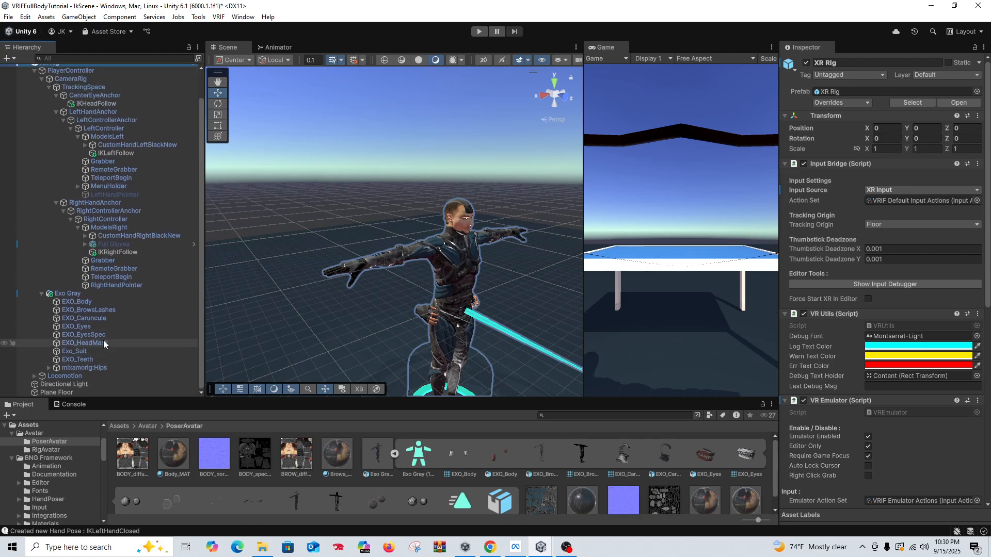
pyautogui.click(50, 367)
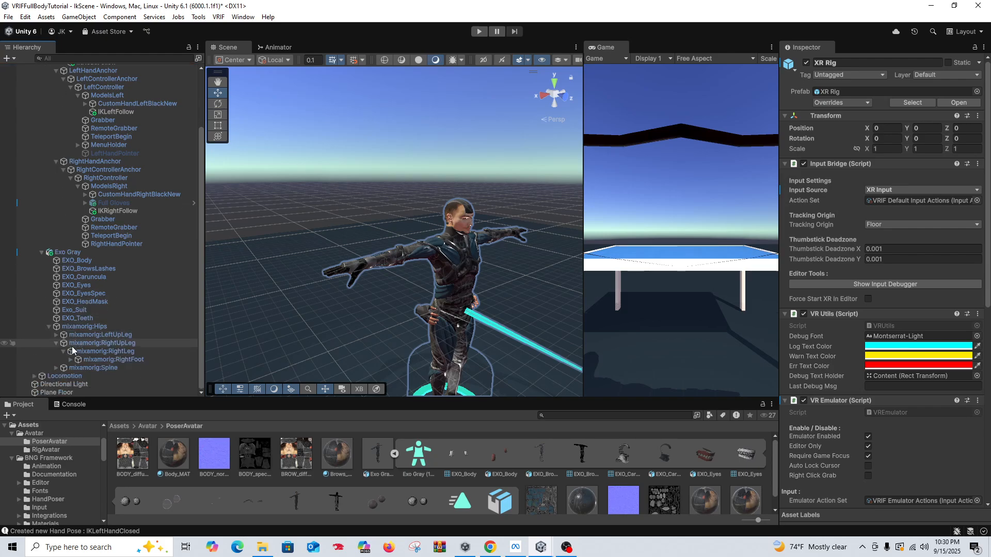
pyautogui.click(57, 368)
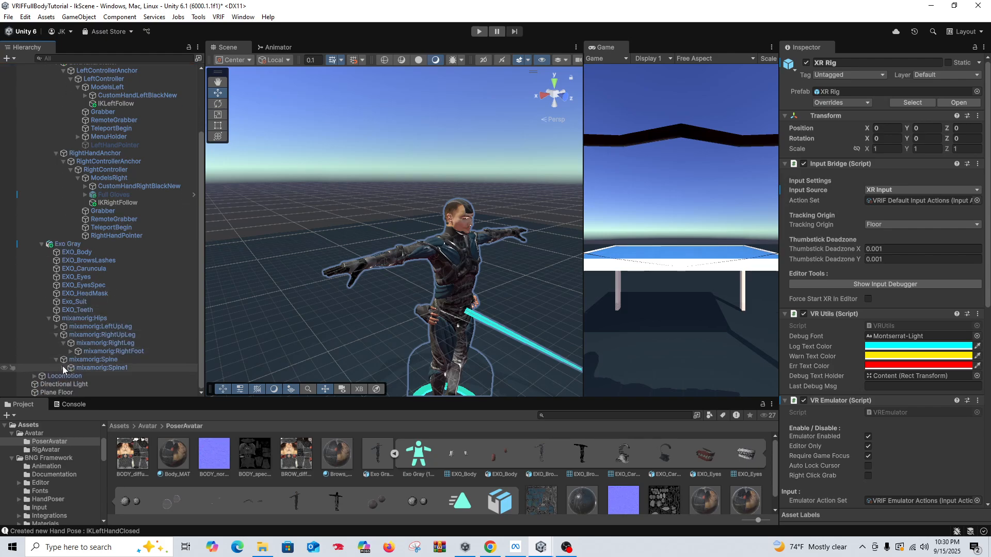
pyautogui.click(64, 368)
pyautogui.click(70, 367)
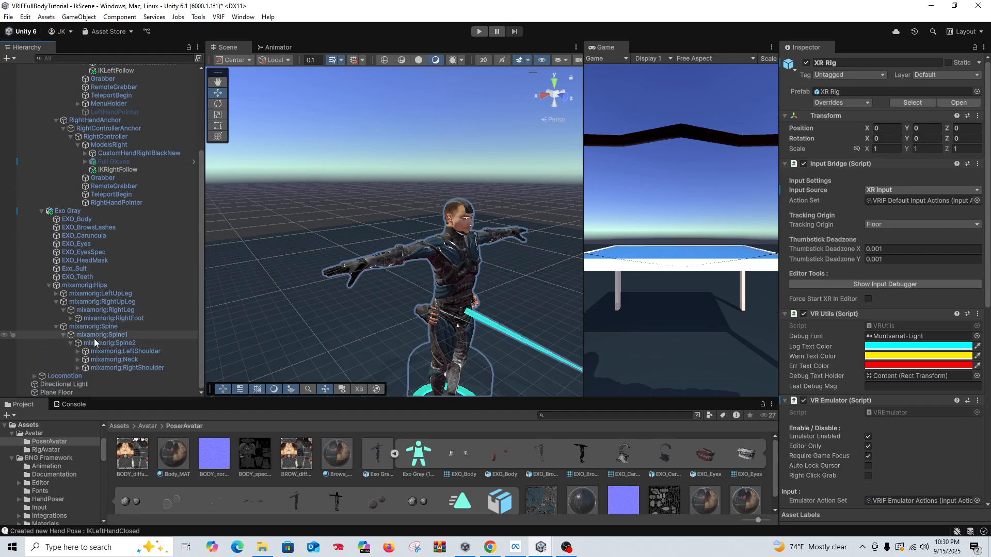
pyautogui.click(78, 351)
pyautogui.click(85, 360)
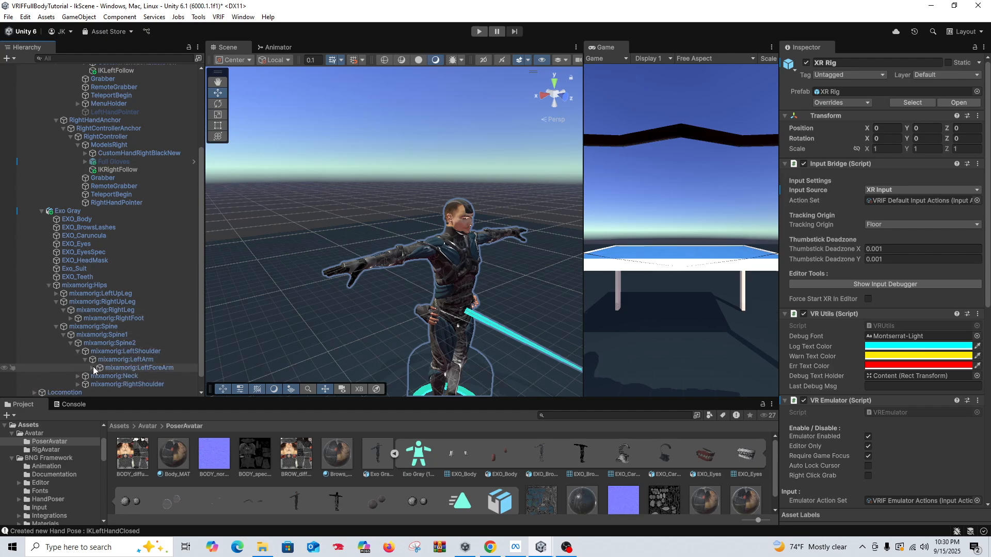
pyautogui.click(93, 367)
pyautogui.scroll(-2, 138, 330)
pyautogui.click(146, 349)
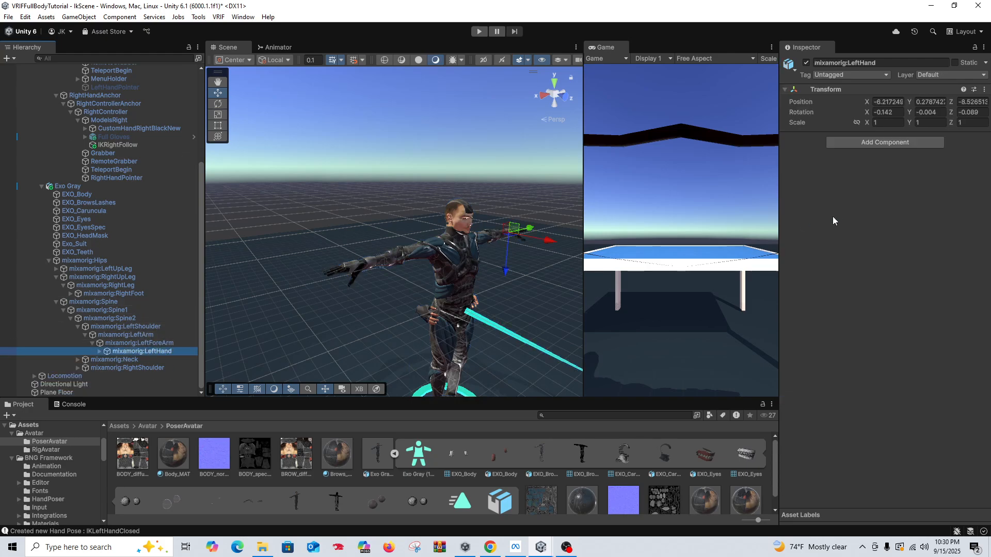
# Step: Add the Hand Poser and Hand Pose Blender components to the rig avatar's left hand
pyautogui.click(908, 142)
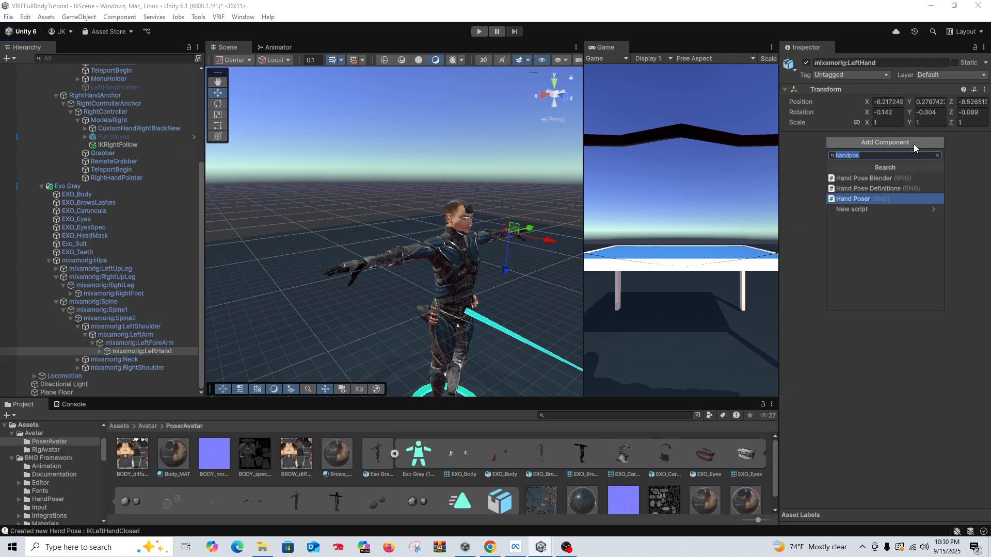
pyautogui.click(865, 199)
pyautogui.click(870, 189)
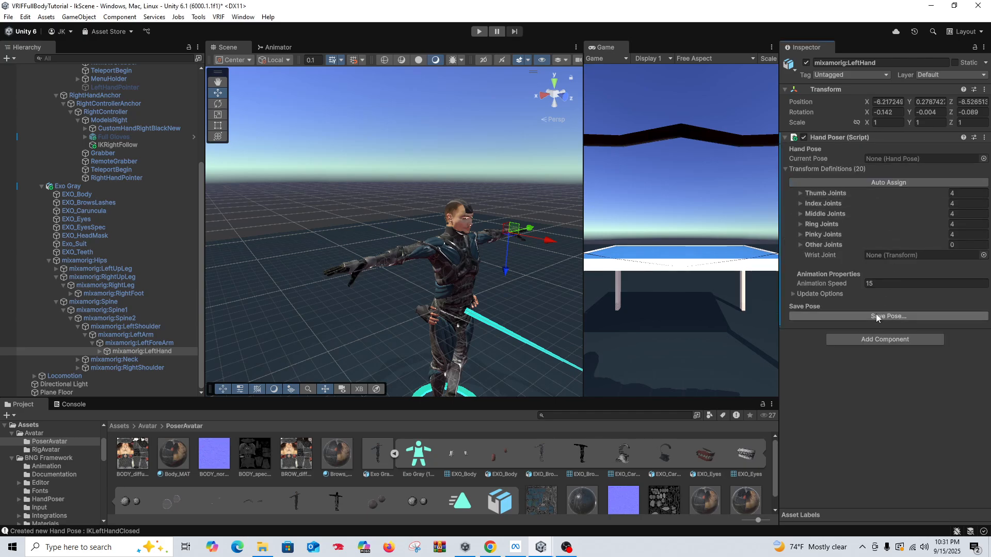
pyautogui.click(883, 341)
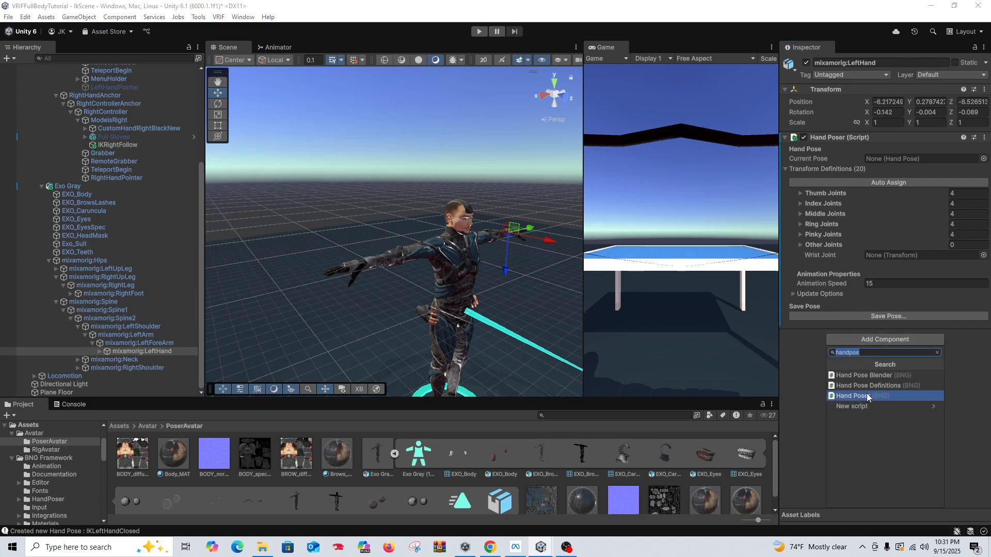
pyautogui.click(867, 377)
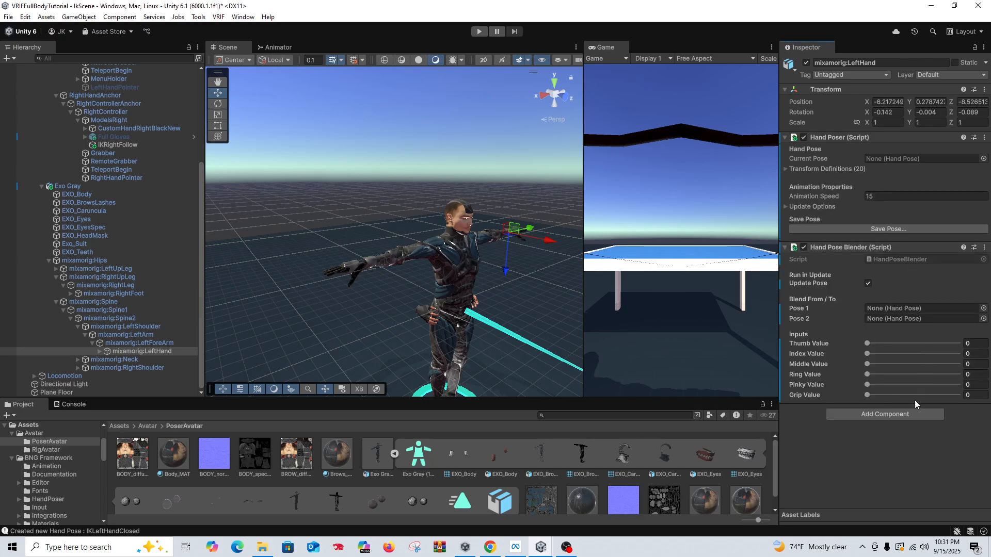
# Step: Add the Auto Poser component to the rig avatar's left hand
pyautogui.click(911, 413)
pyautogui.write('au')
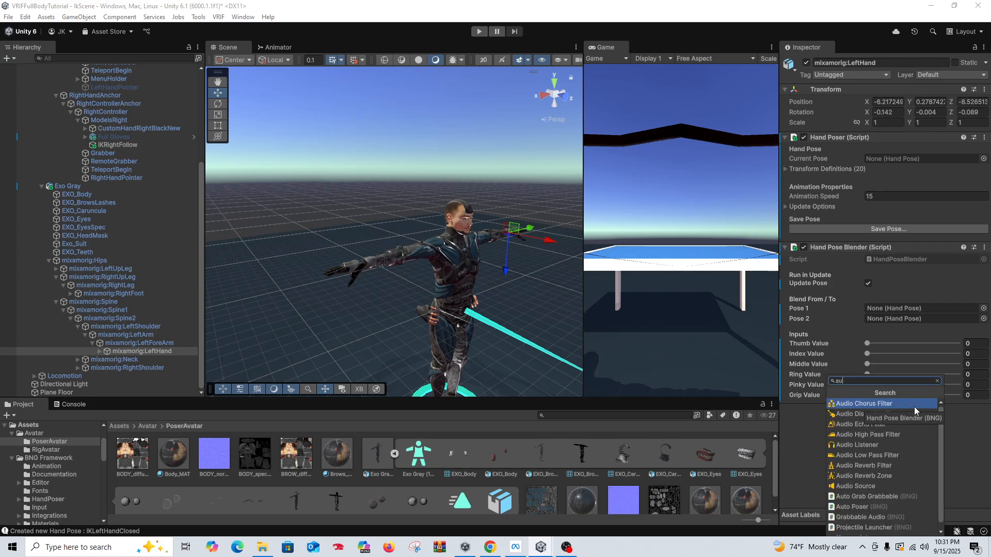
pyautogui.write('top')
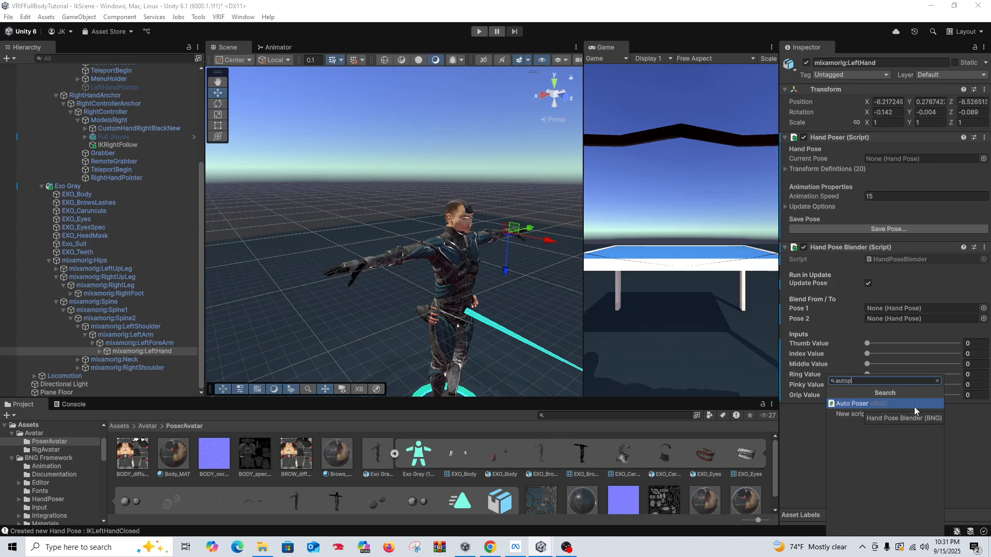
pyautogui.click(916, 404)
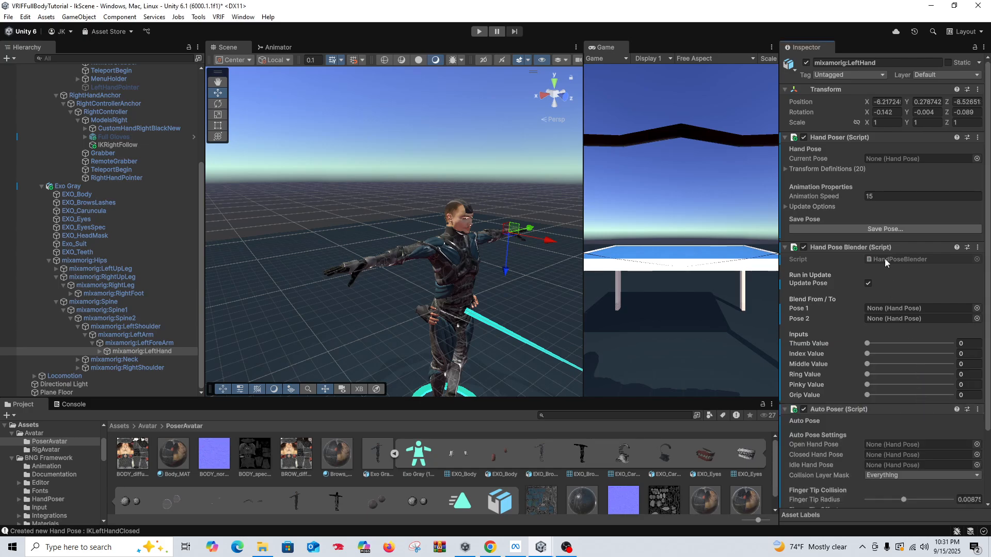
# Step: Set Pose 1 of the left hand's Hand Pose Blender to the IKLeftHandOpen pose
pyautogui.scroll(-3, 927, 165)
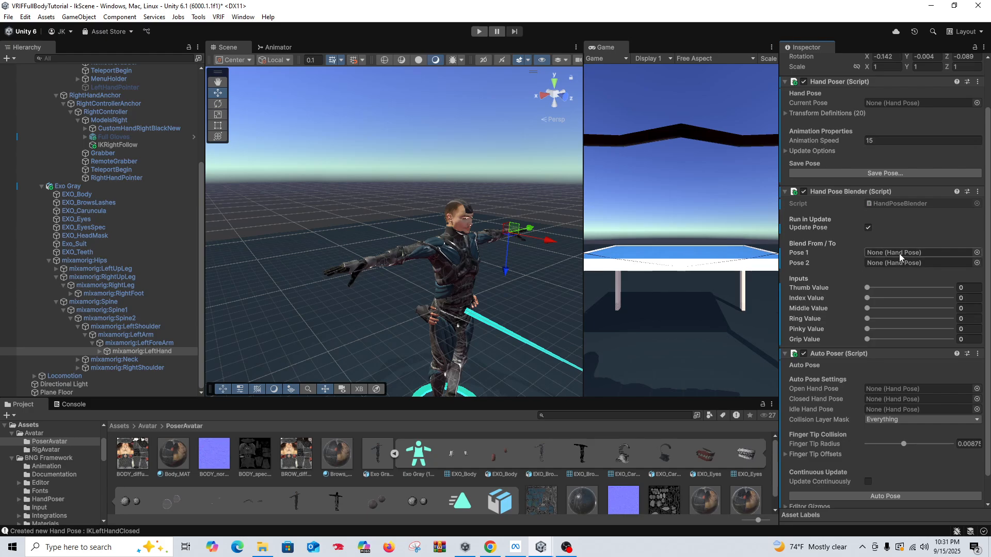
pyautogui.click(977, 263)
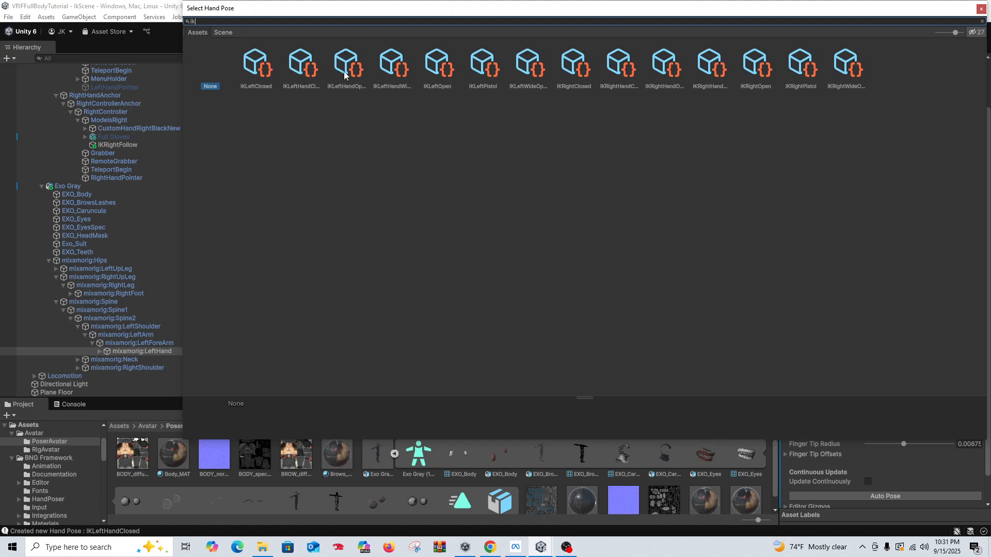
pyautogui.click(310, 77)
pyautogui.click(265, 81)
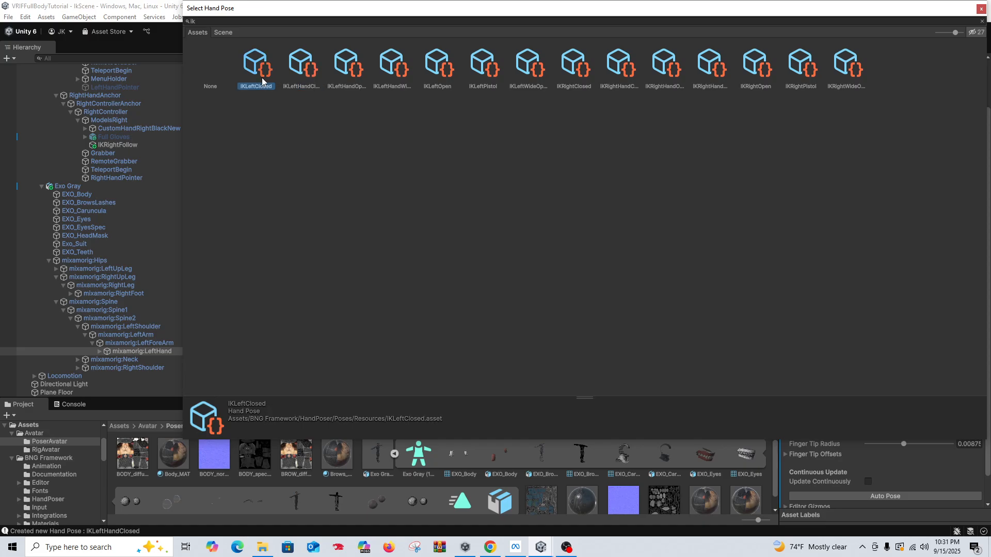
pyautogui.click(341, 82)
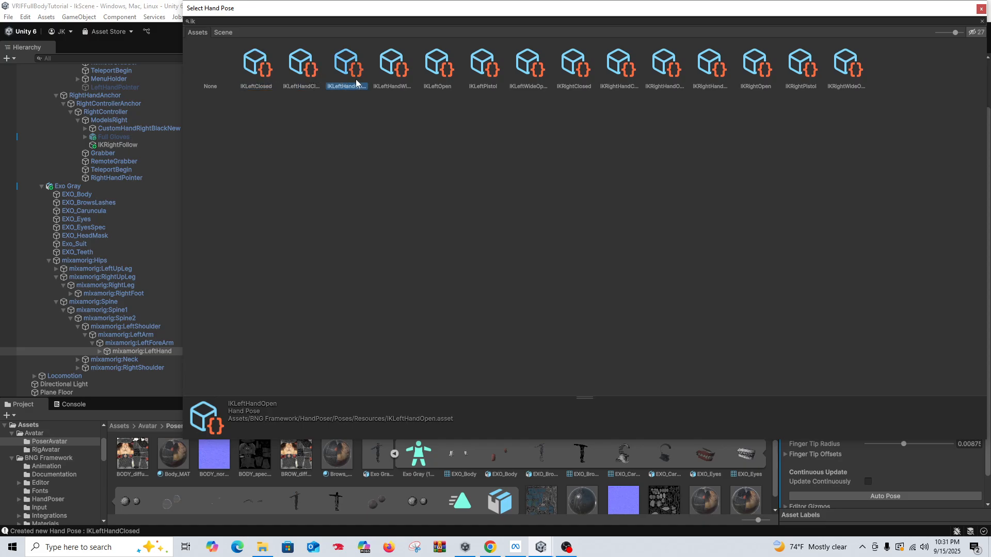
pyautogui.doubleClick(351, 84)
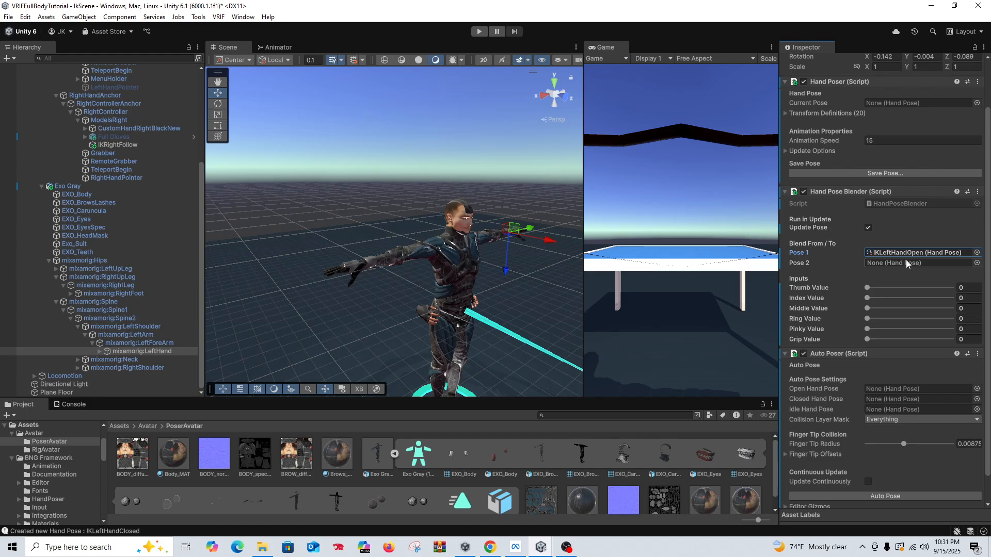
# Step: Assign the IKLeftClosed pose as Pose 2 in the left hand's Hand Pose Blender
pyautogui.click(976, 264)
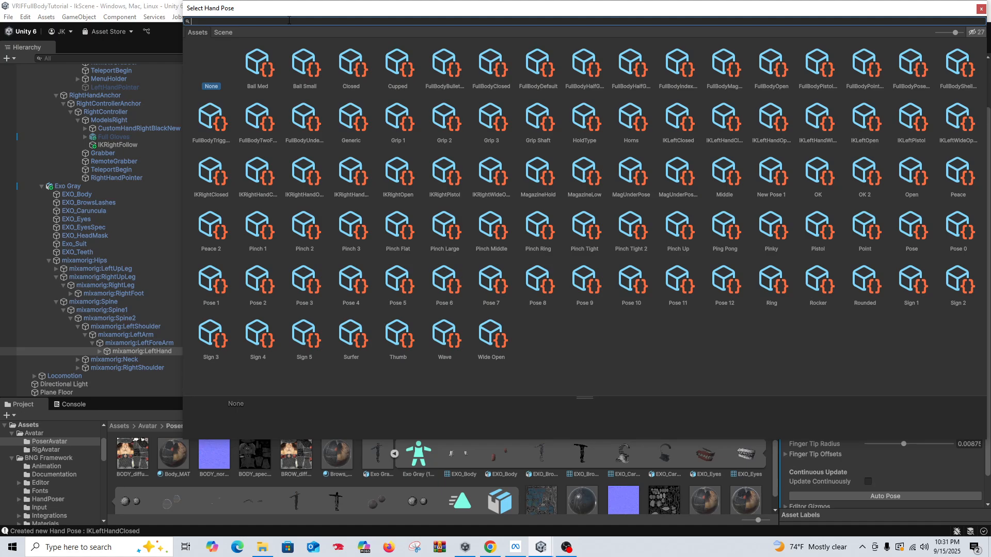
pyautogui.write('Ik')
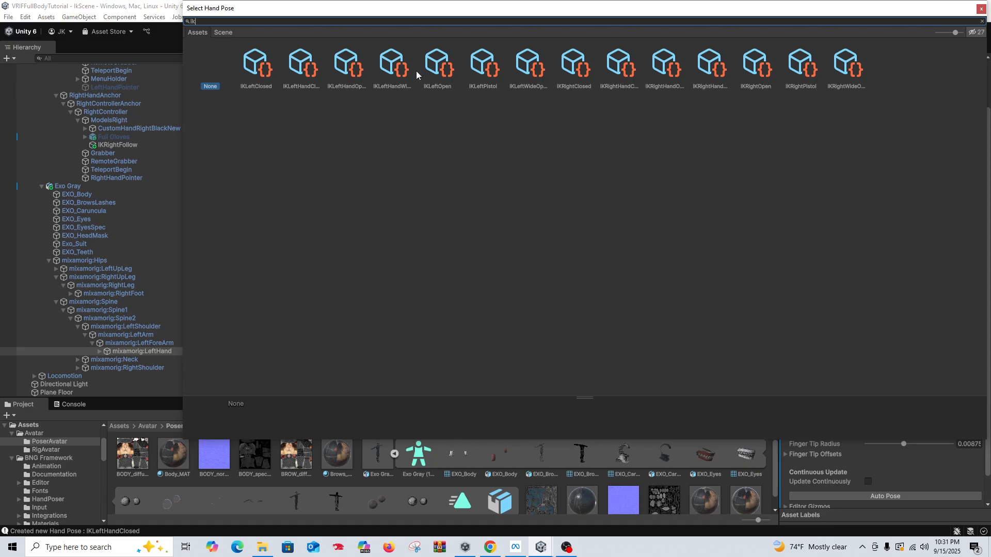
pyautogui.doubleClick(259, 75)
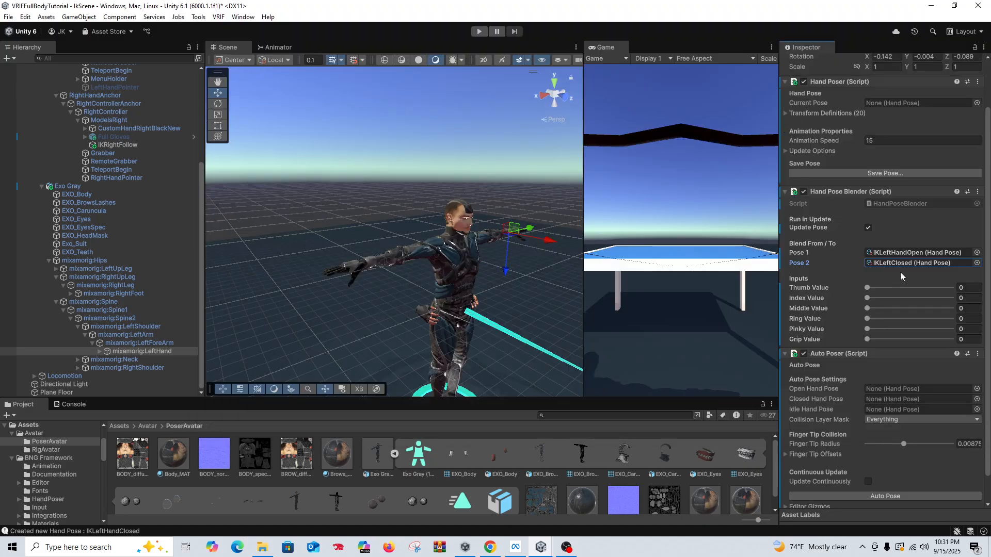
# Step: Set Pose 2 of the left hand's Hand Pose Blender to the IKLeftHandClosed pose
pyautogui.click(976, 263)
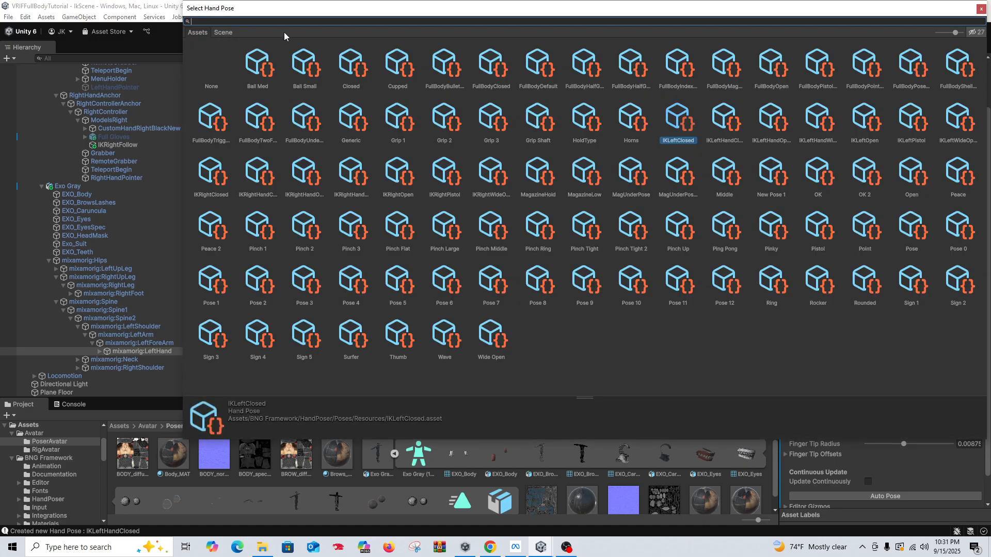
pyautogui.write('ik')
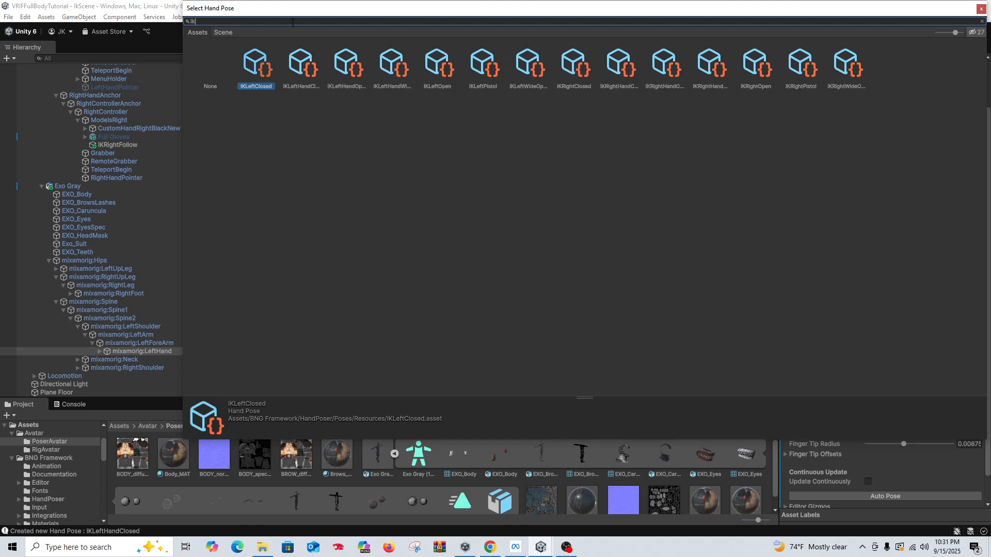
pyautogui.click(304, 65)
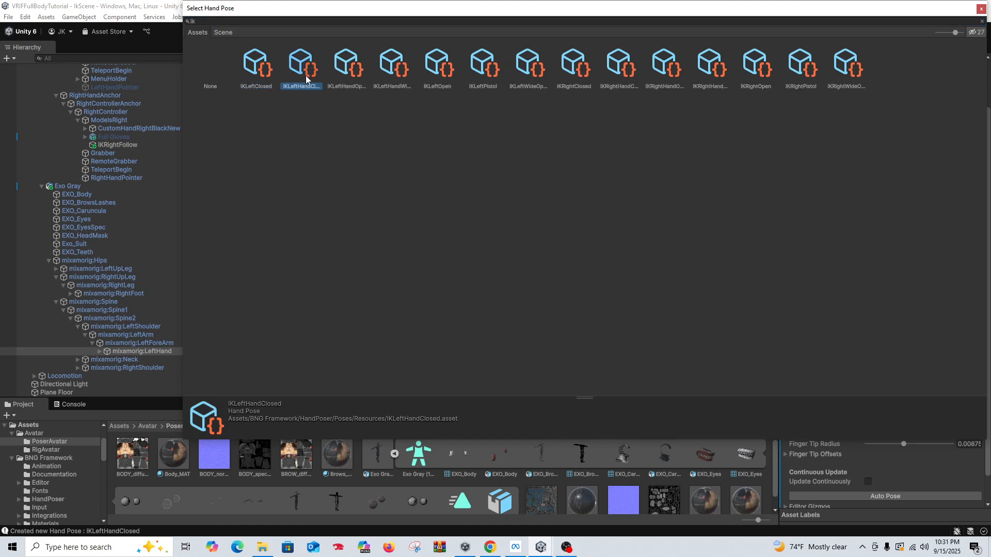
pyautogui.doubleClick(307, 70)
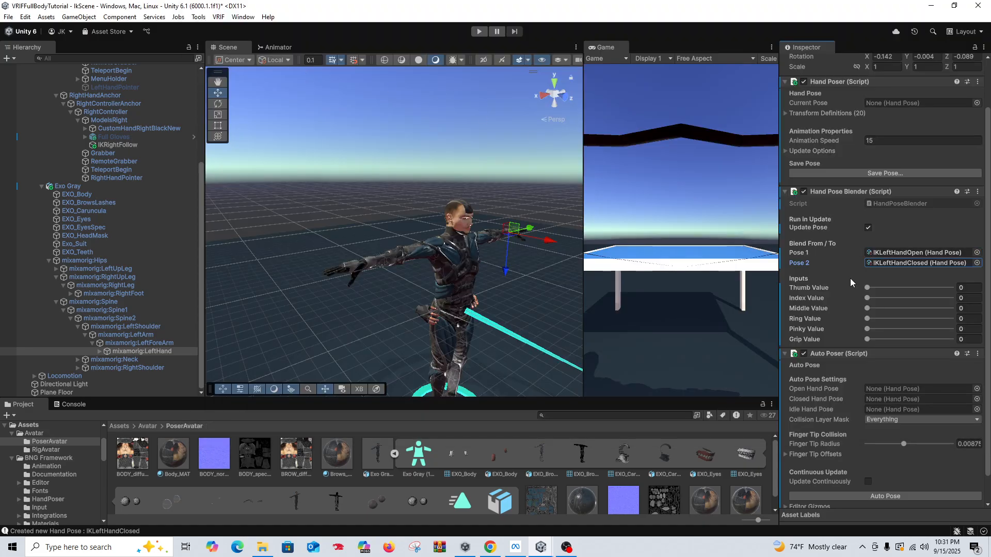
# Step: Set the Open Hand Pose of the left hand's Auto Poser to IKLeftHandWideOpen
pyautogui.scroll(-2, 831, 363)
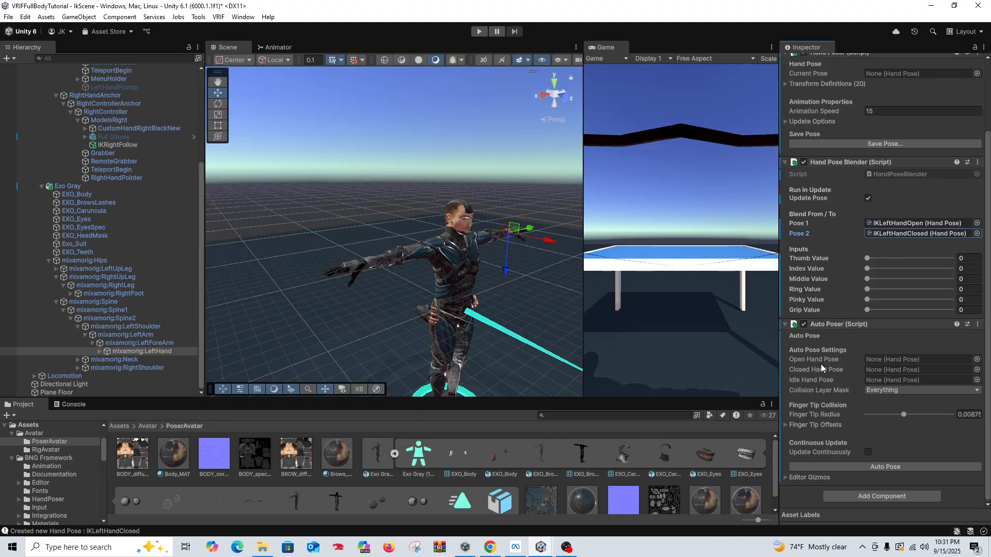
pyautogui.click(977, 360)
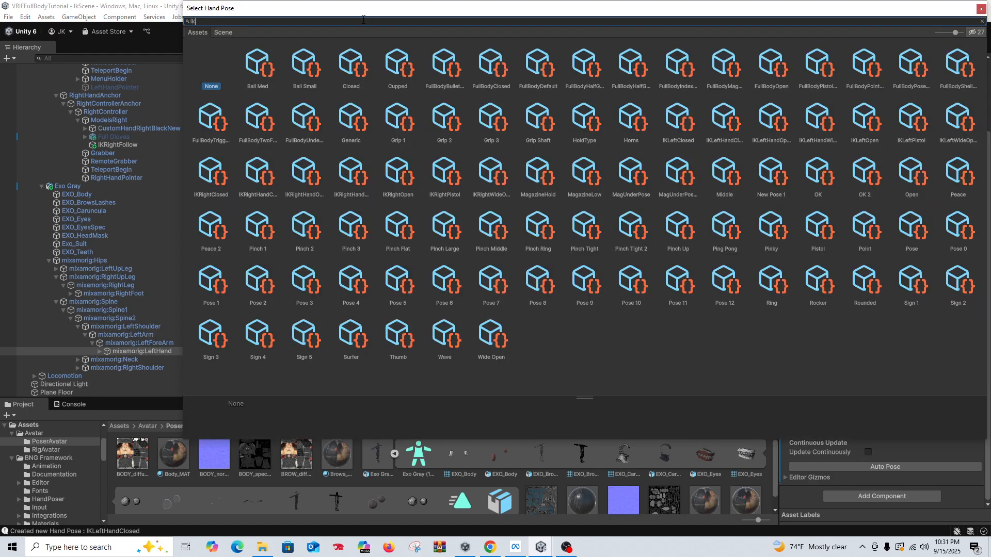
pyautogui.write('ikop')
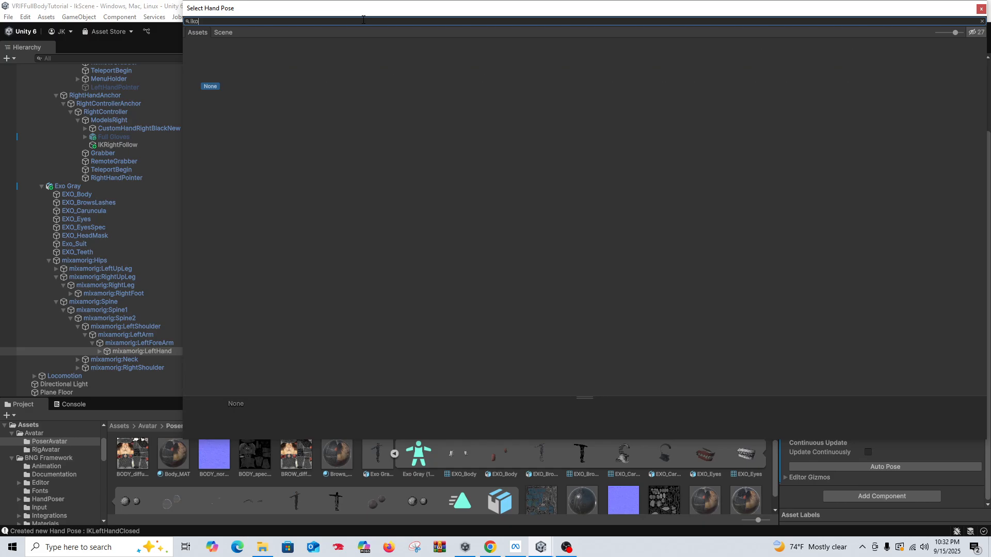
pyautogui.press('BackSpace')
pyautogui.write('wid')
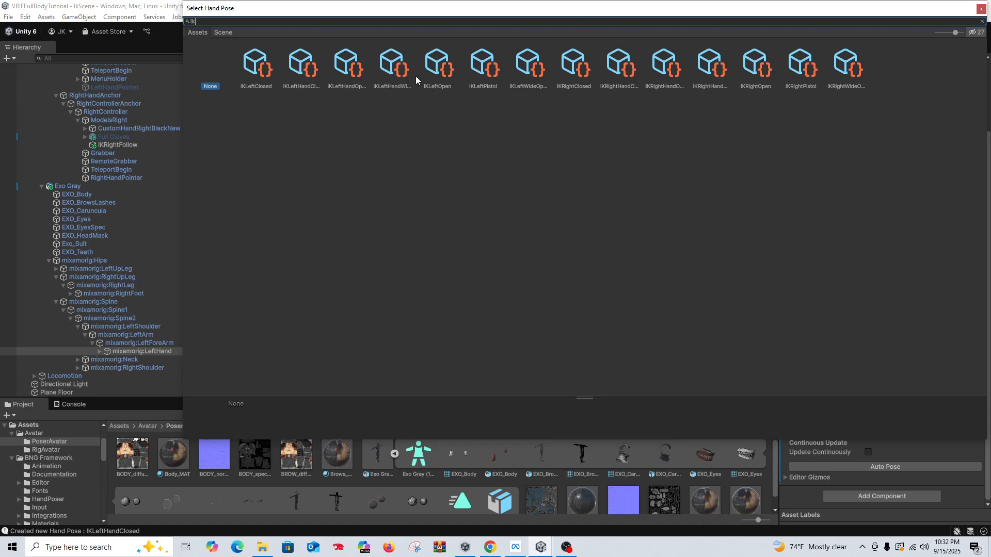
pyautogui.doubleClick(397, 69)
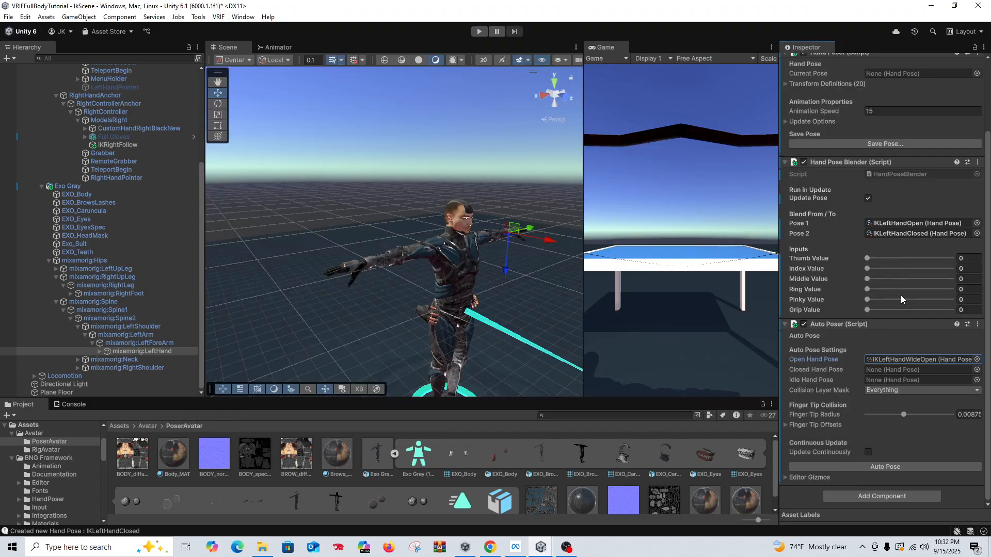
# Step: Set the left hand Auto Poser's Closed Hand Pose to IKLeftHandClosed and its Idle Hand Pose to IKLeftHandOpen
pyautogui.click(977, 370)
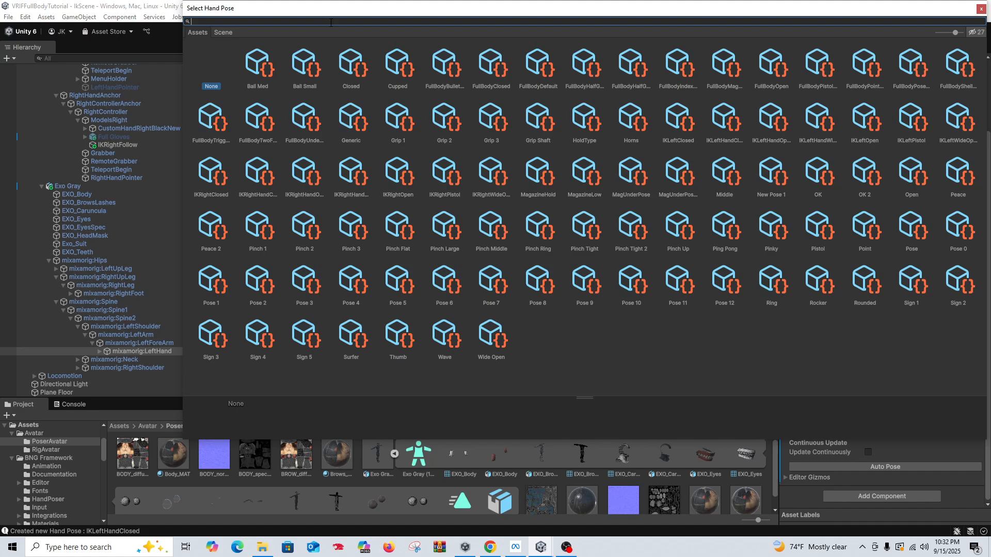
pyautogui.write('ik')
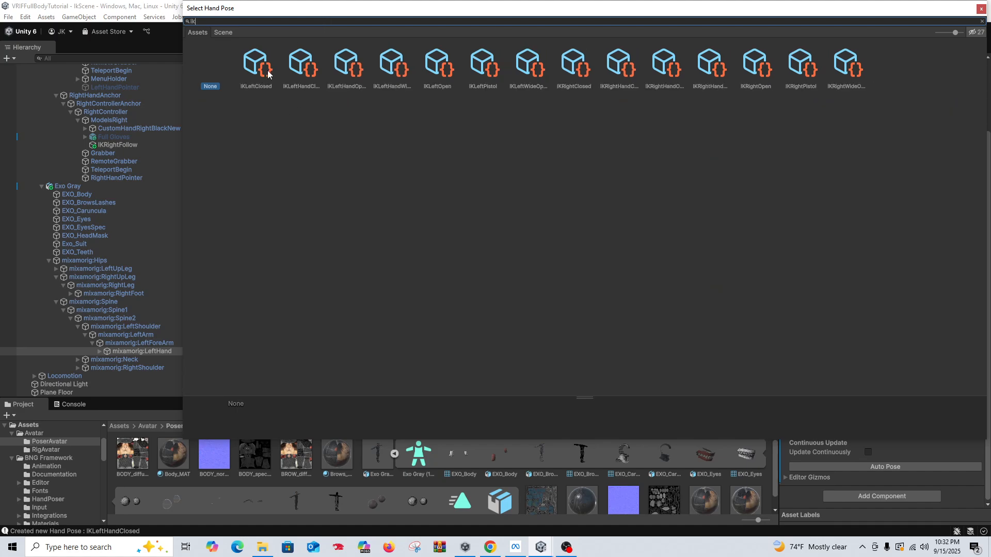
pyautogui.doubleClick(309, 75)
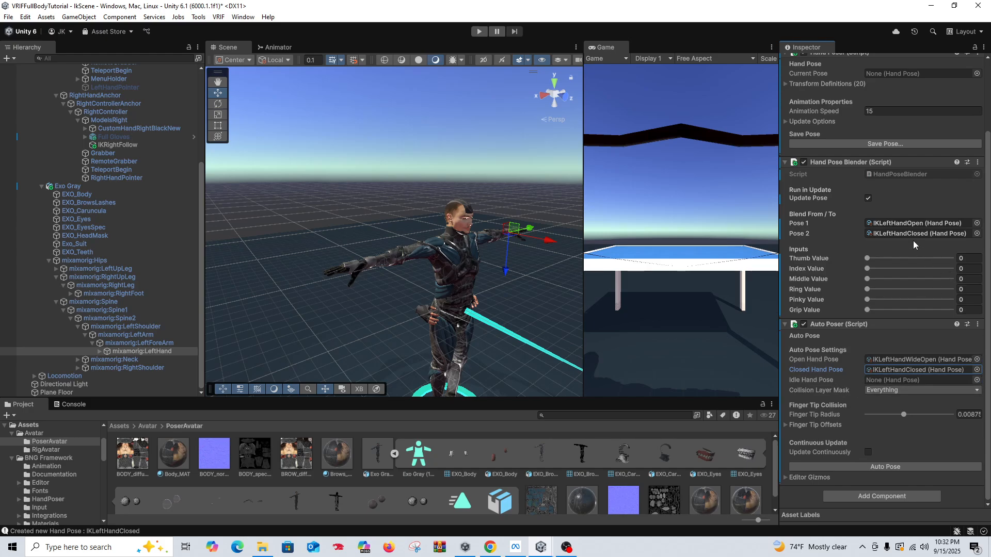
pyautogui.click(916, 223)
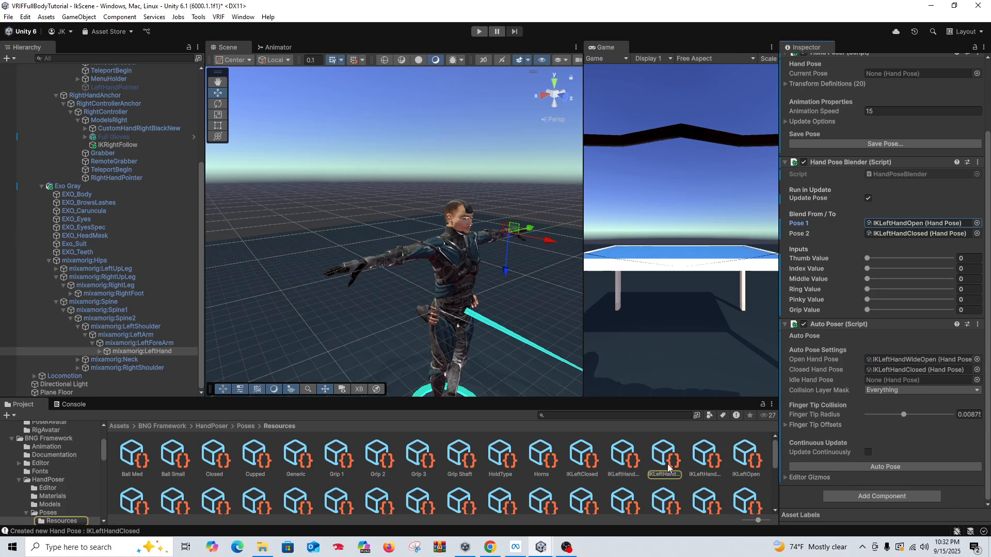
pyautogui.moveTo(933, 223); pyautogui.dragTo(934, 380)
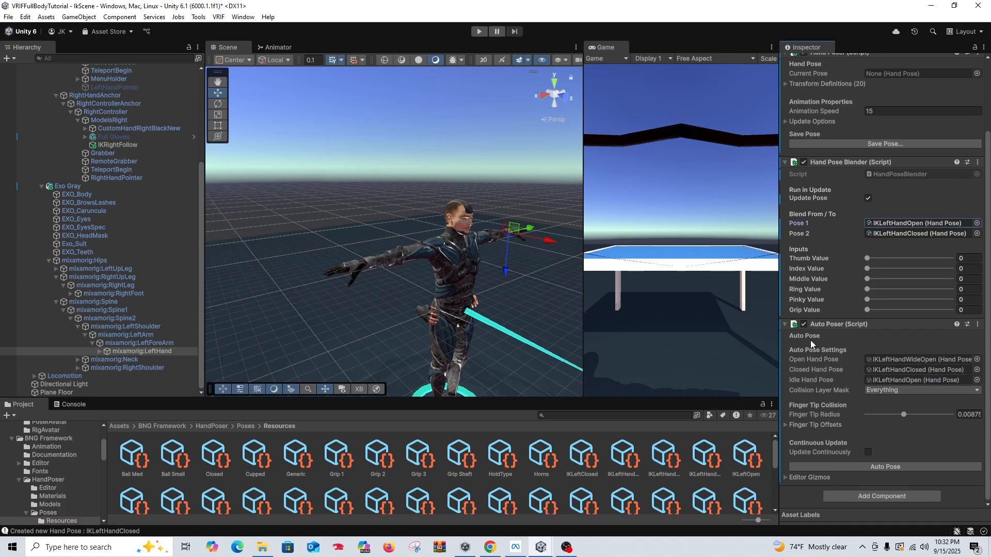
pyautogui.scroll(4, 842, 199)
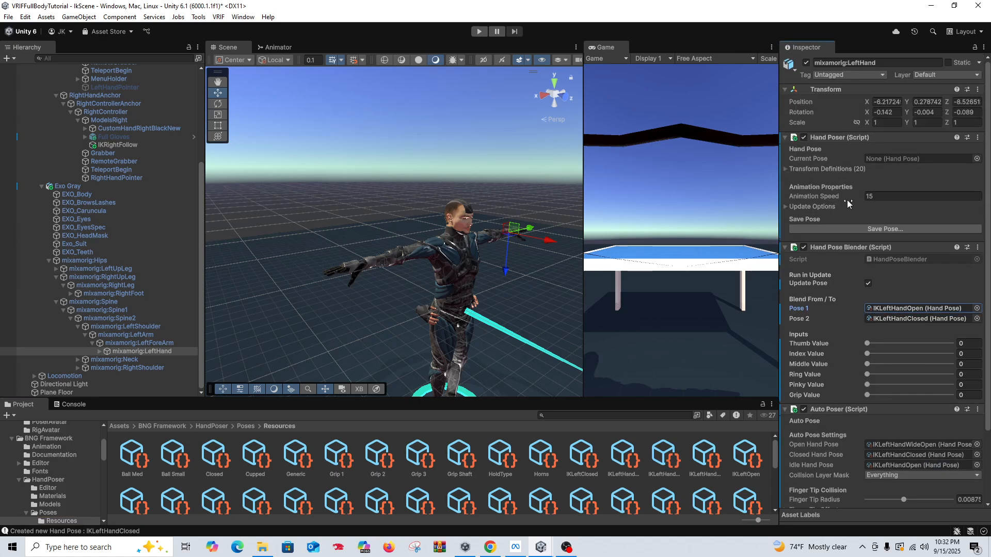
pyautogui.scroll(-3, 848, 200)
pyautogui.click(921, 226)
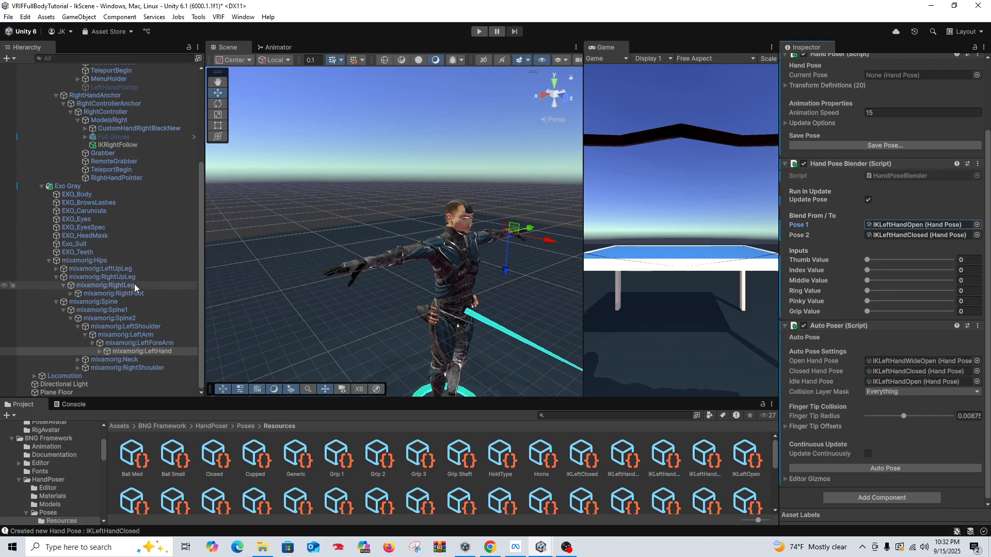
# Step: Expand the avatar's skeleton from the right shoulder down the arm and select mixamorig:RightHand
pyautogui.click(91, 352)
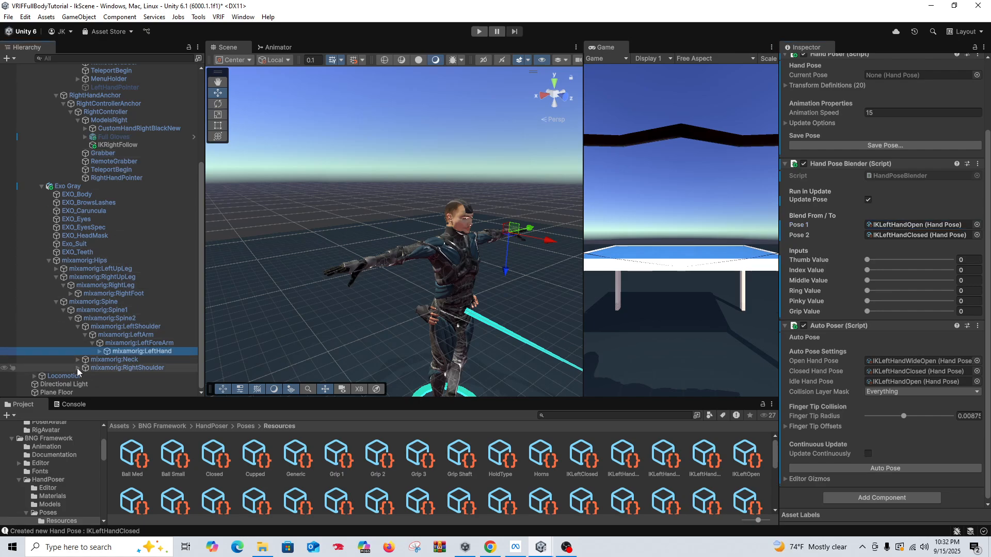
pyautogui.click(78, 367)
pyautogui.click(85, 376)
pyautogui.scroll(-1, 101, 375)
pyautogui.click(92, 367)
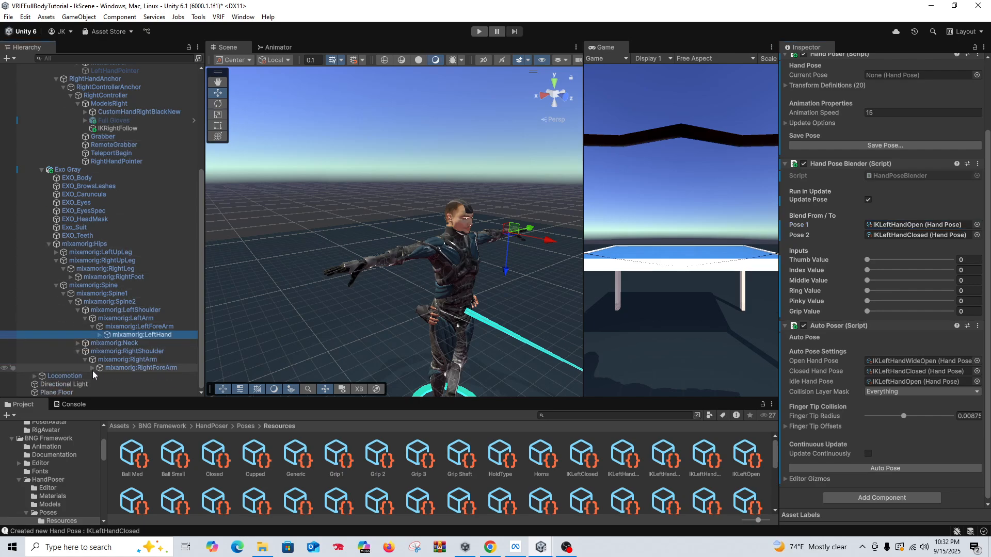
pyautogui.click(100, 376)
pyautogui.scroll(-3, 149, 351)
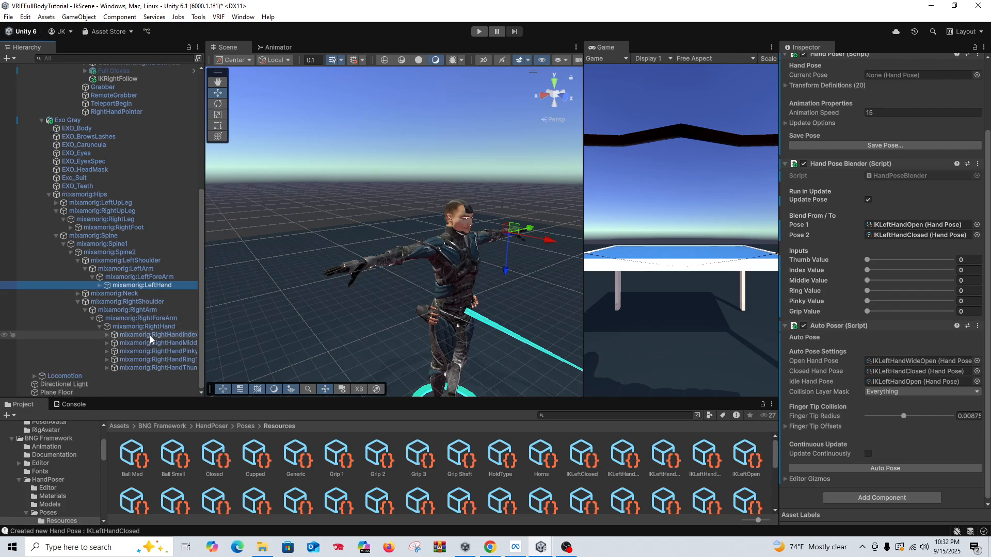
pyautogui.click(160, 327)
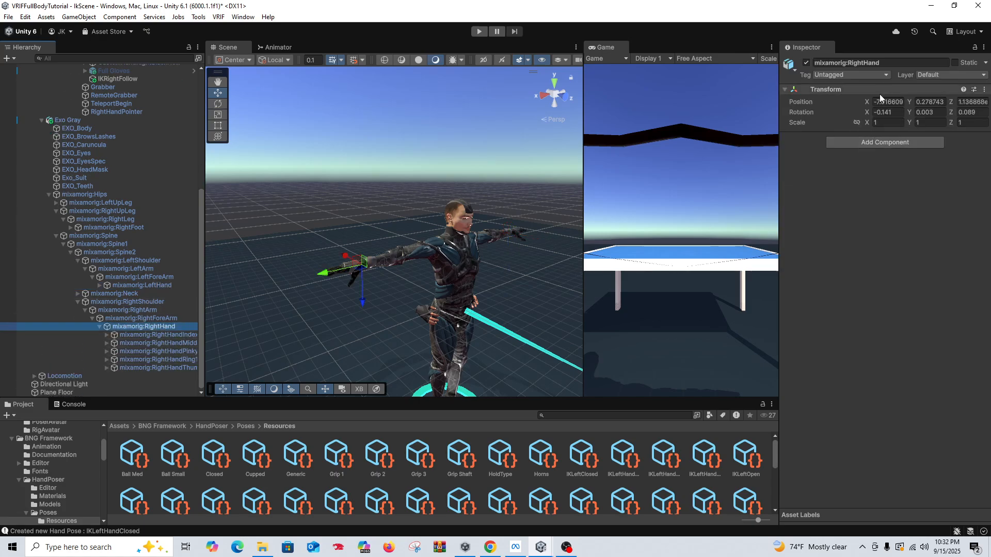
# Step: Add the Hand Poser with auto-assigned bone transforms and the Hand Pose Blender to the avatar's right hand
pyautogui.click(881, 143)
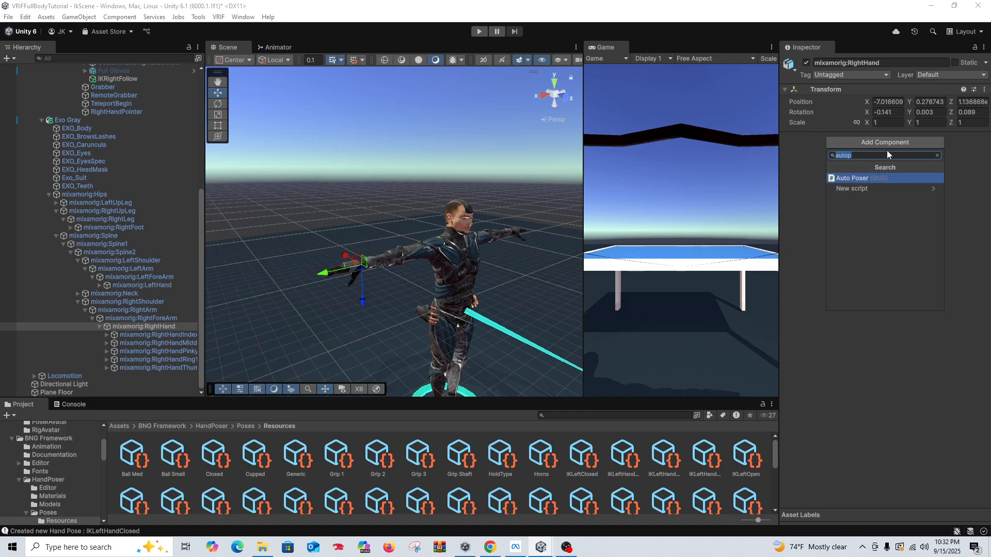
pyautogui.write('handpo')
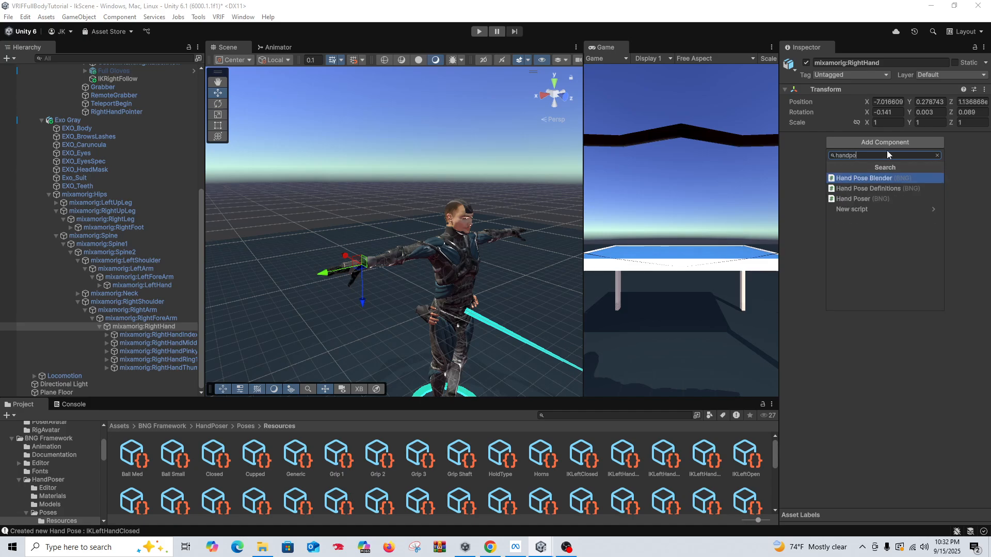
pyautogui.click(881, 199)
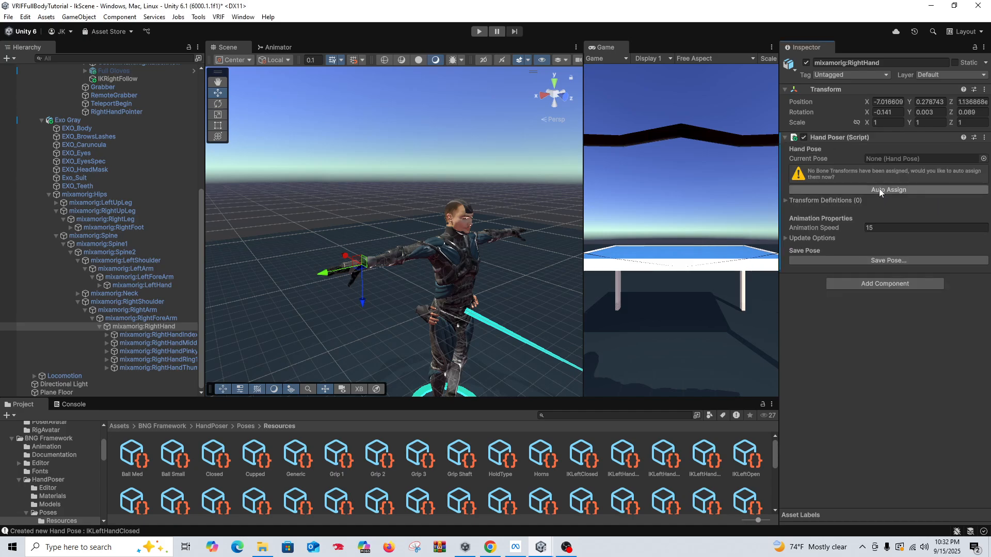
pyautogui.click(887, 338)
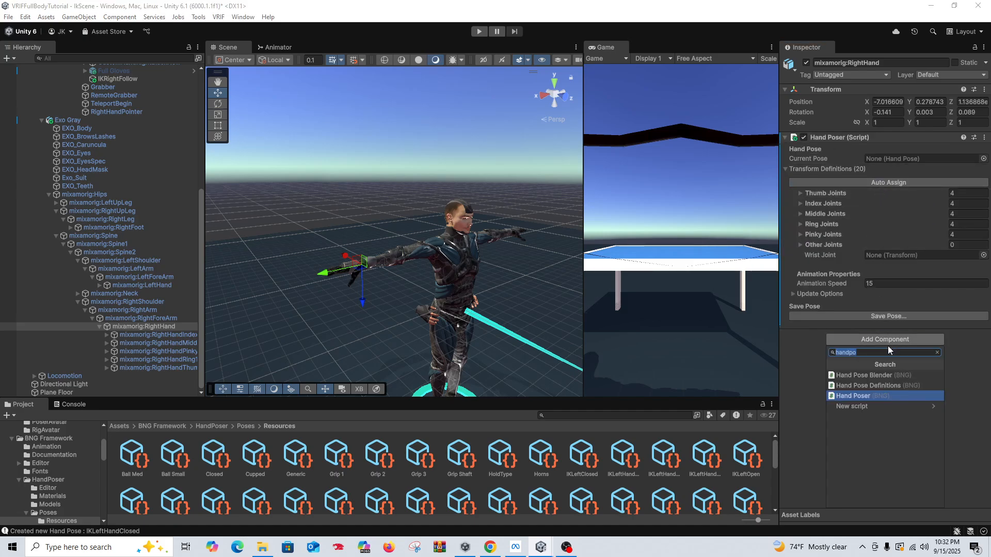
pyautogui.click(880, 376)
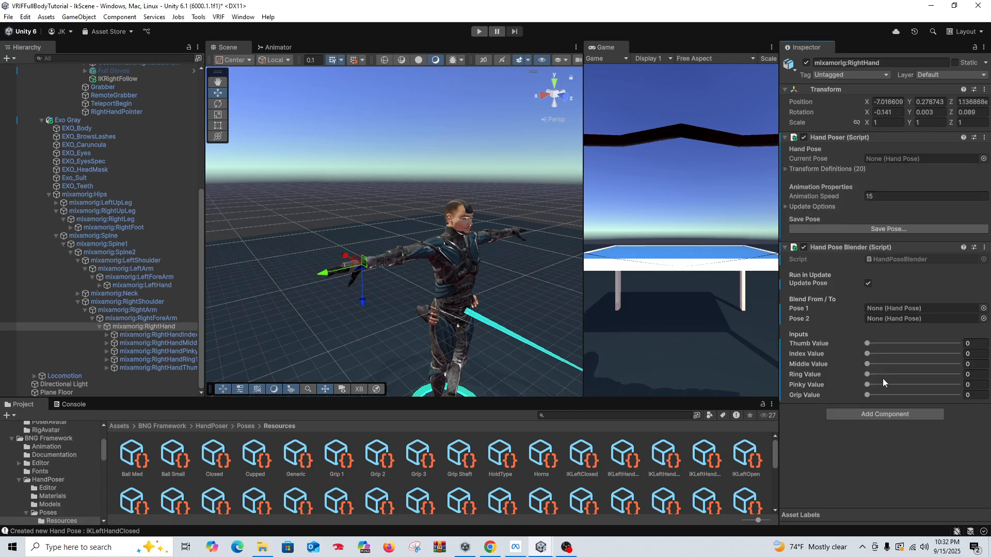
# Step: Add the Auto Poser component to the avatar's right hand
pyautogui.click(867, 412)
pyautogui.write('auto')
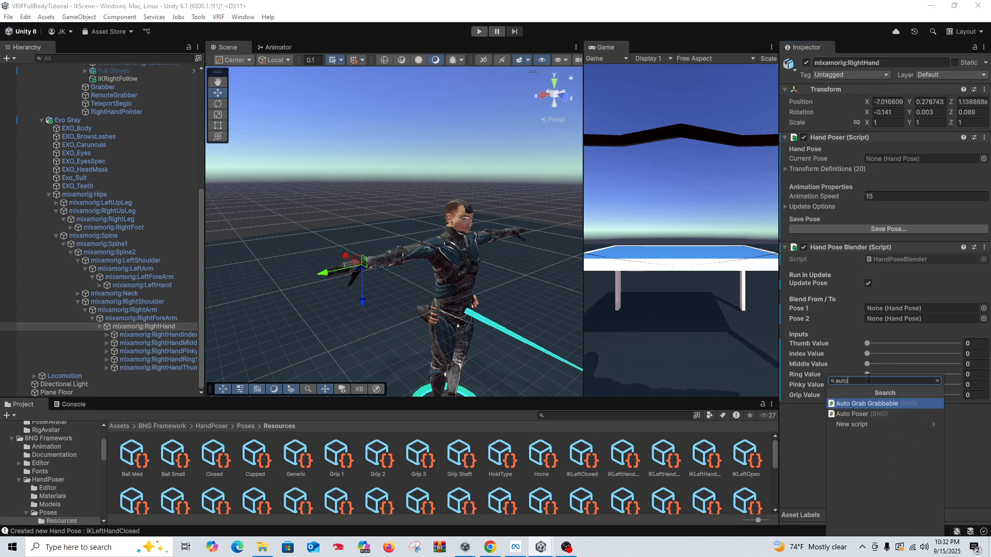
pyautogui.click(869, 415)
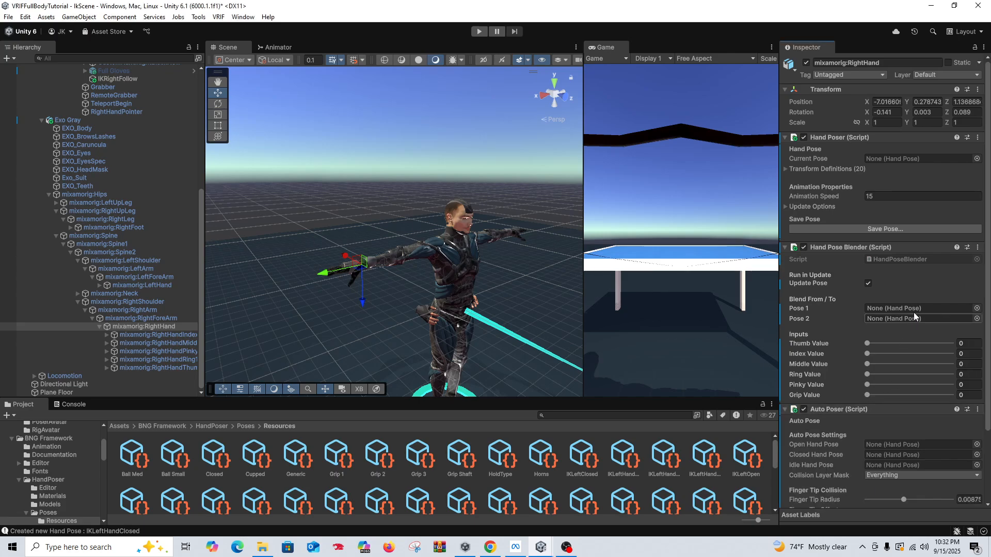
# Step: Set the right hand Hand Pose Blender's Pose 1 to IKRightOpen and Pose 2 to IKRightClosed
pyautogui.click(978, 310)
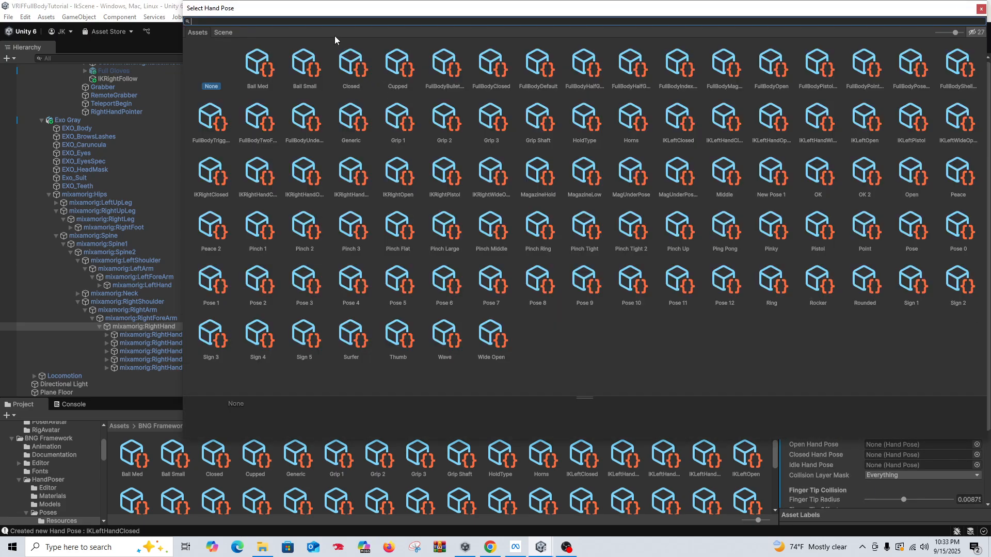
pyautogui.write('ik')
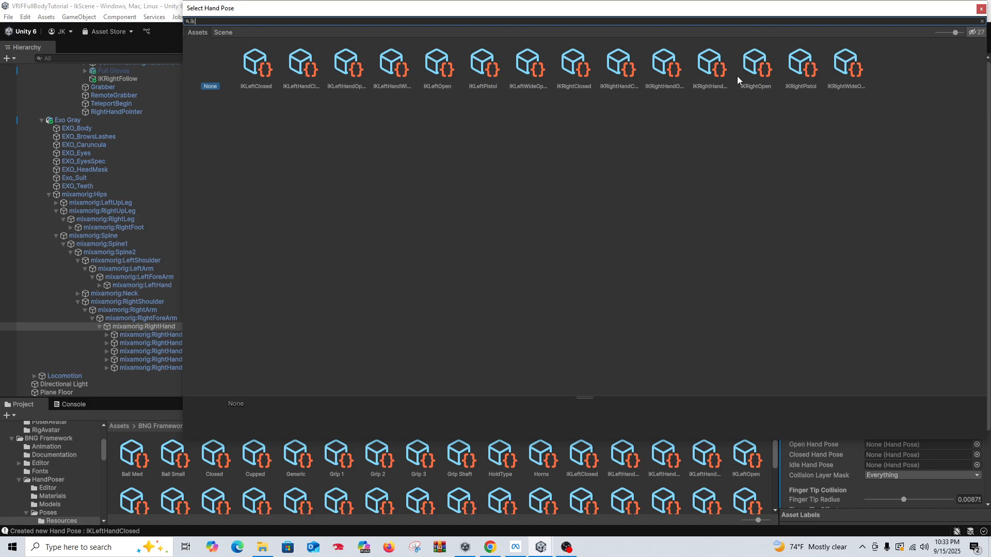
pyautogui.doubleClick(756, 67)
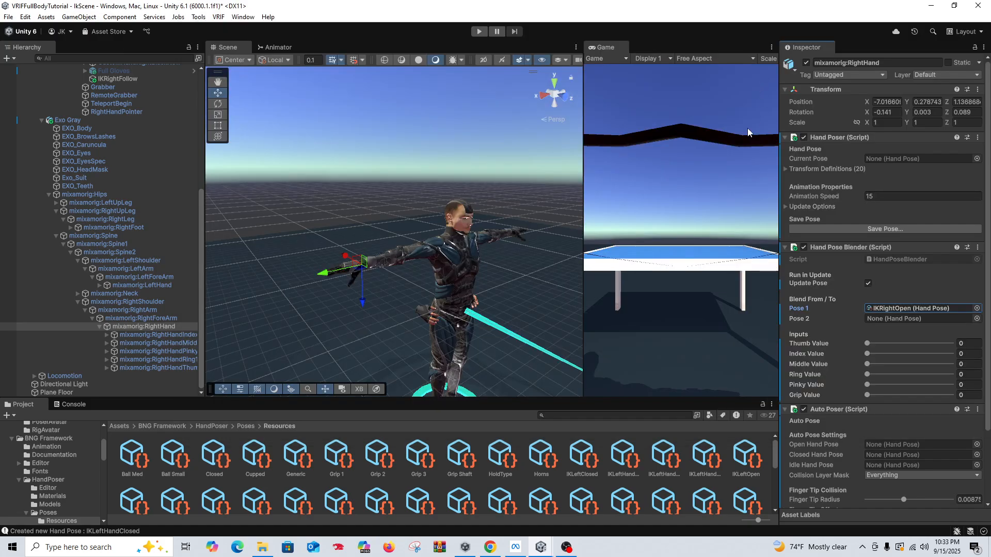
pyautogui.click(977, 318)
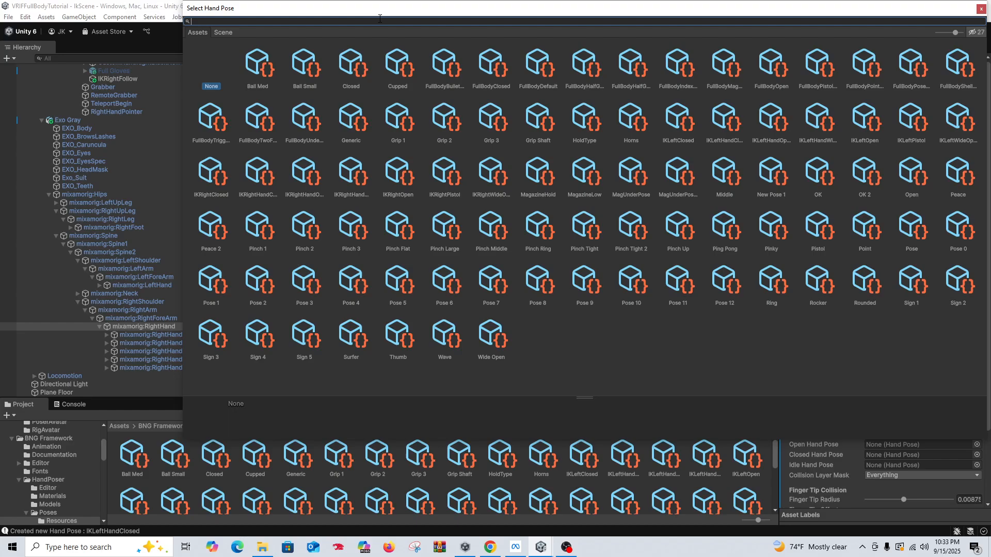
pyautogui.write('ik')
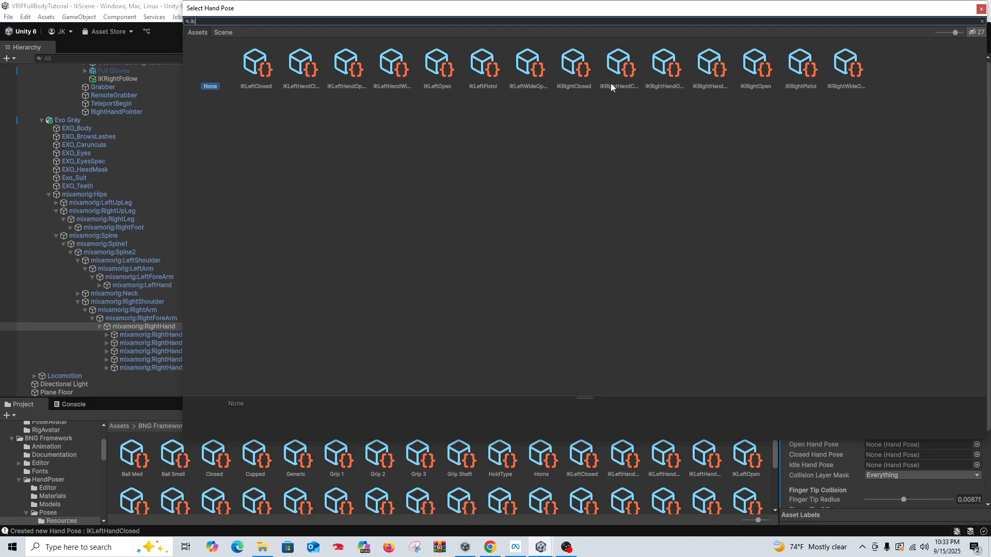
pyautogui.doubleClick(574, 71)
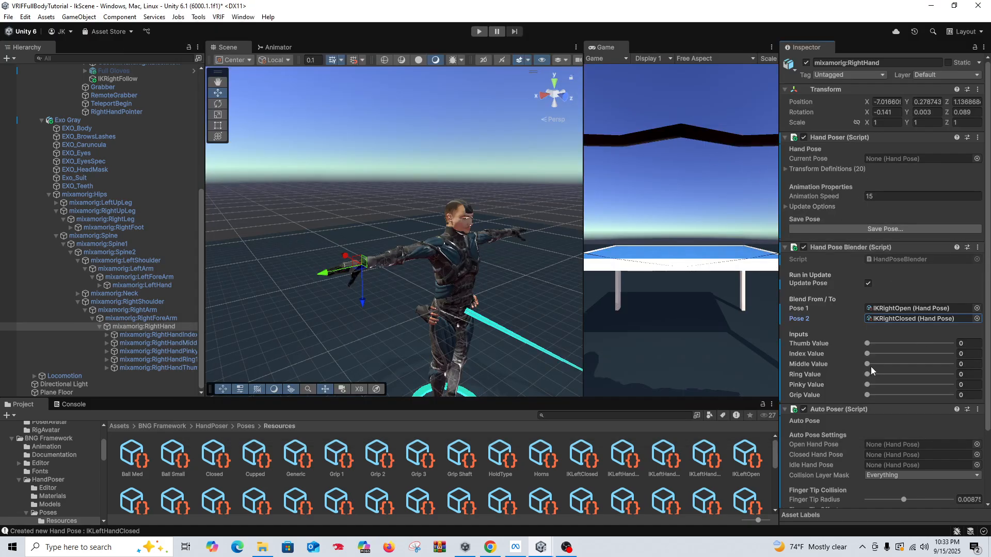
# Step: Set the right hand Auto Poser's Open Hand Pose to IKRightWideOpen
pyautogui.scroll(-3, 871, 366)
pyautogui.click(976, 361)
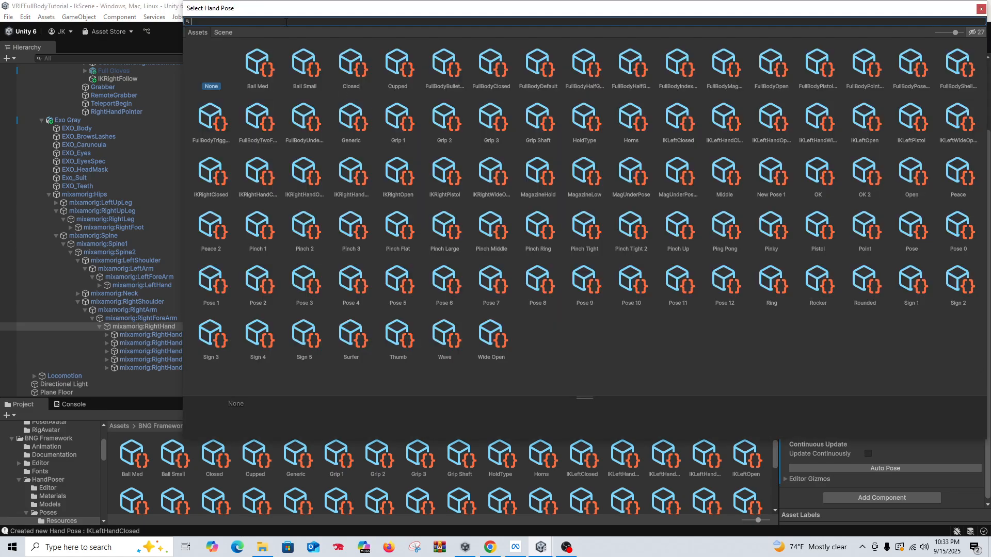
pyautogui.write('ik')
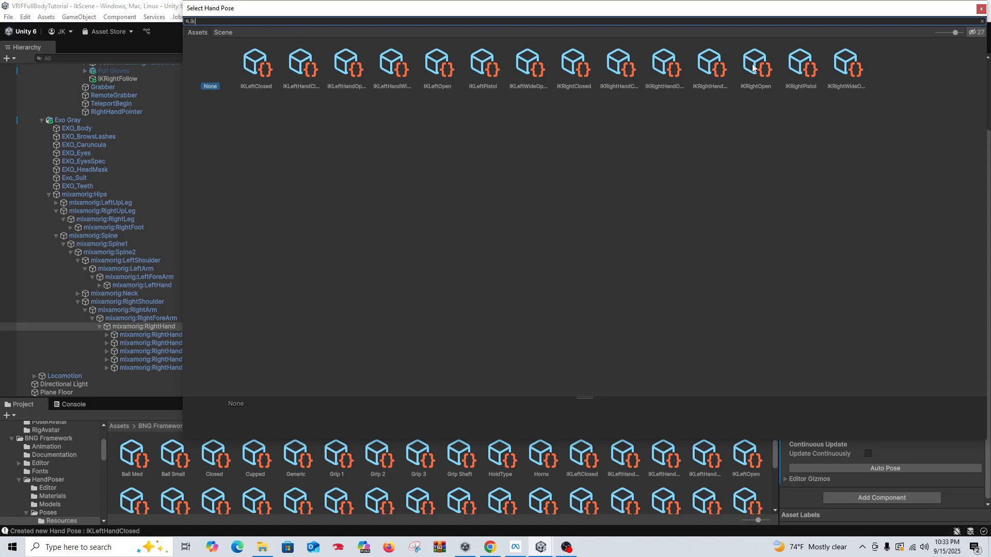
pyautogui.click(850, 68)
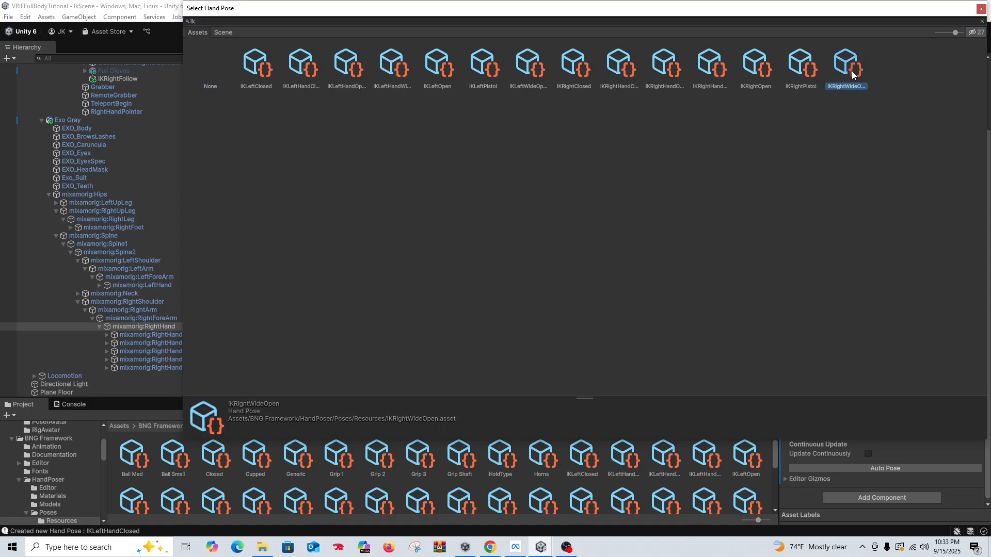
pyautogui.doubleClick(850, 70)
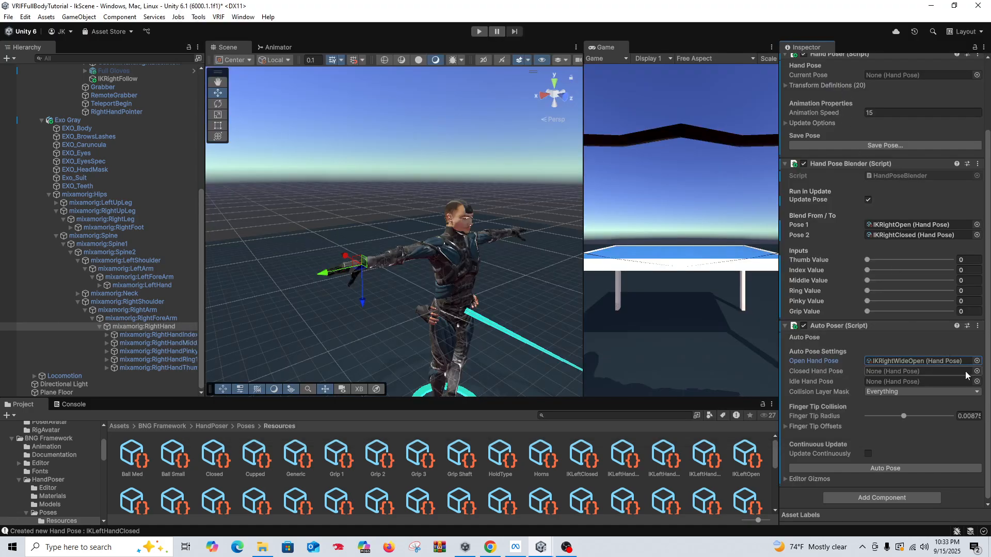
# Step: Set the right hand Auto Poser's Closed Hand Pose to IKRightClosed and its Idle Hand Pose to IKRightOpen
pyautogui.click(907, 236)
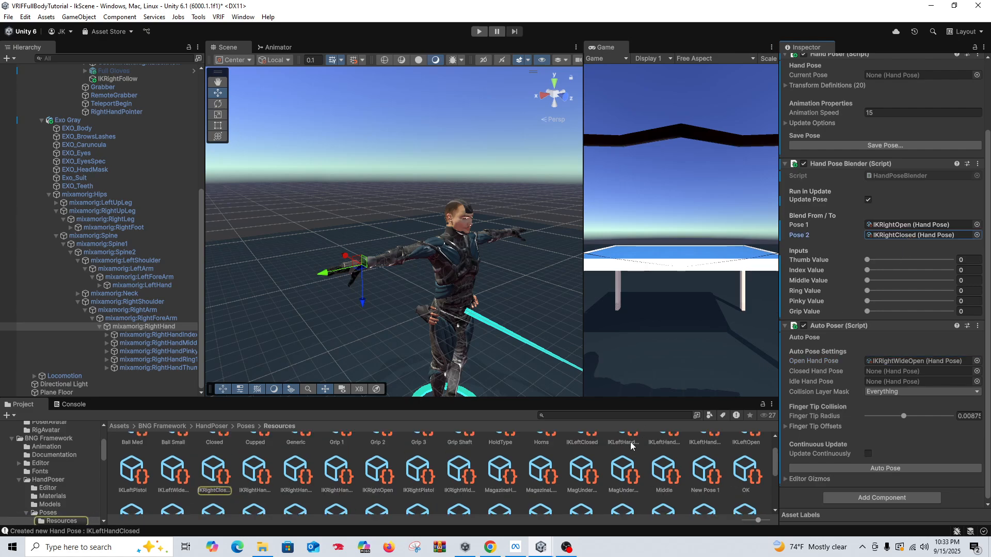
pyautogui.moveTo(634, 397); pyautogui.dragTo(635, 318)
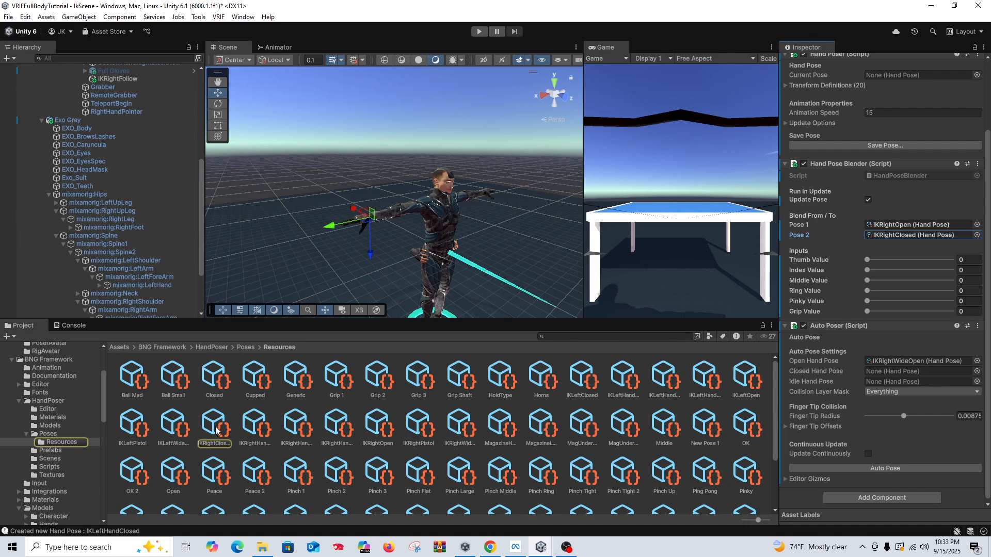
pyautogui.moveTo(880, 393); pyautogui.dragTo(897, 372)
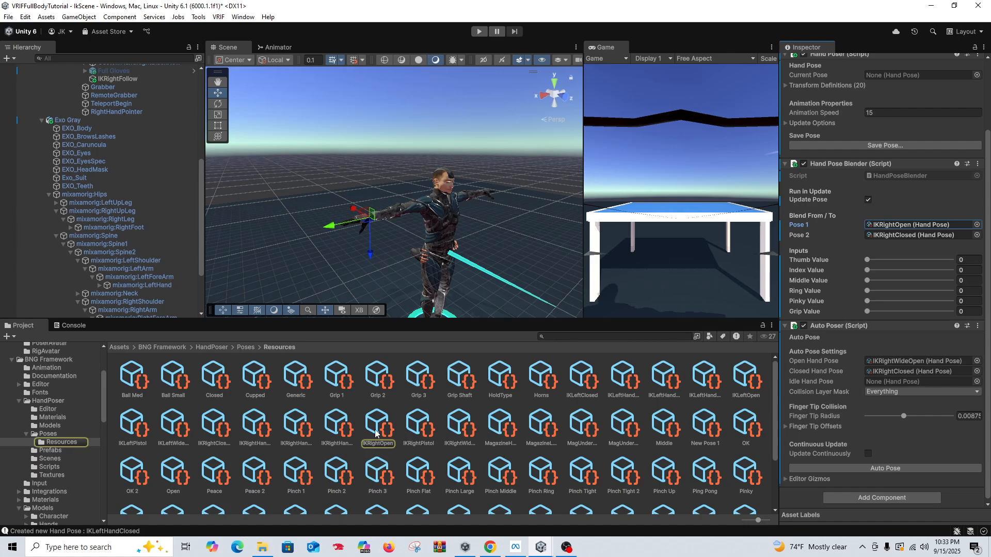
pyautogui.moveTo(375, 434); pyautogui.dragTo(884, 382)
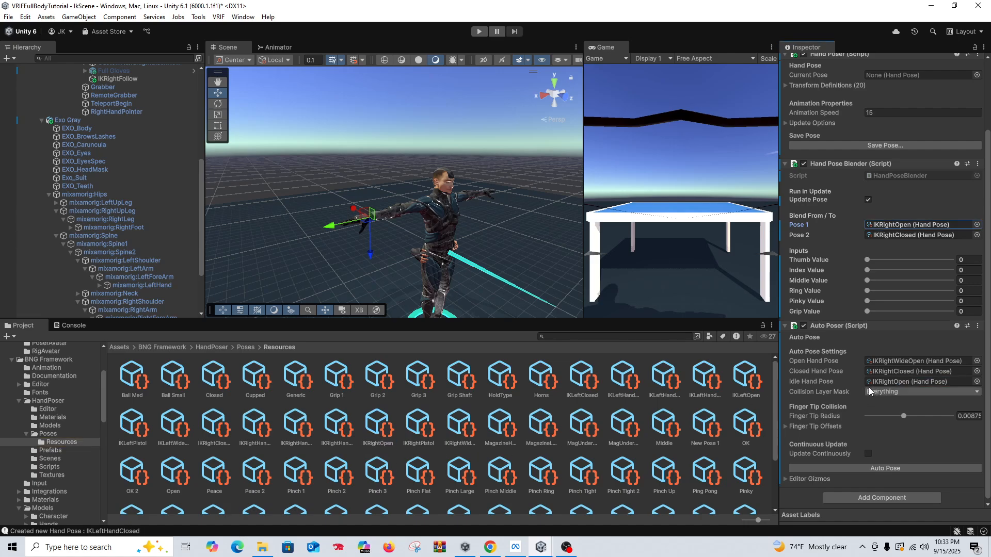
# Step: Set the Hand Animator of the LeftController's Hand Controller to None
pyautogui.scroll(3, 72, 132)
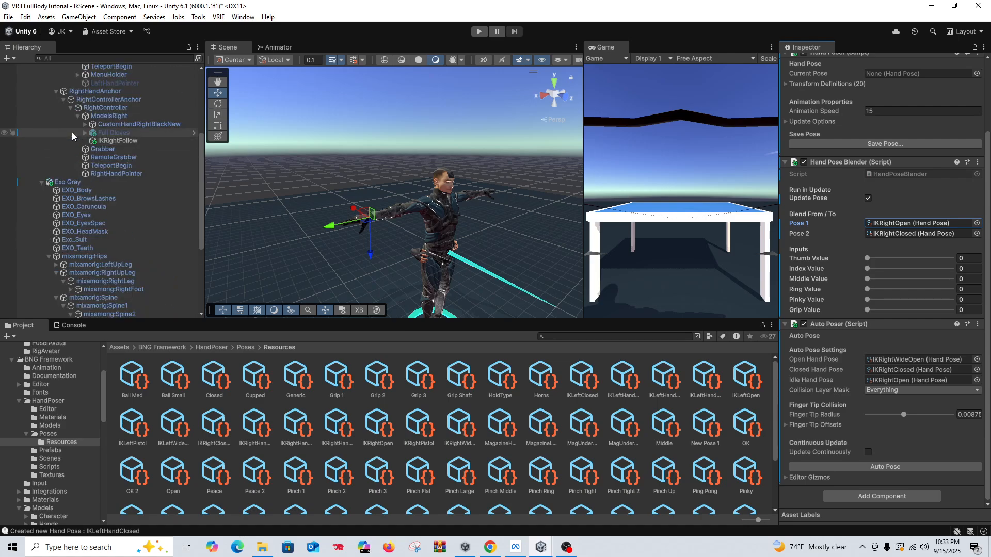
pyautogui.scroll(6, 72, 132)
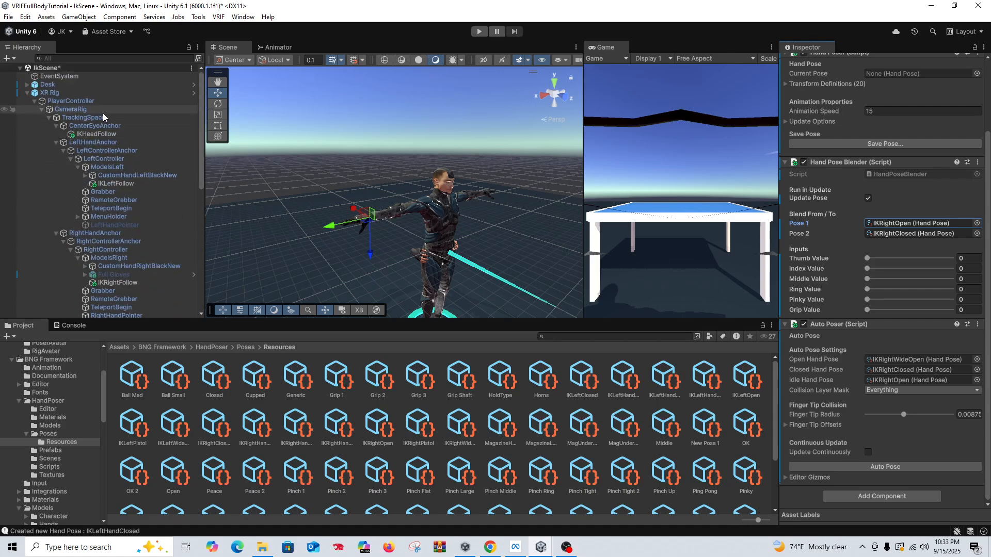
pyautogui.click(106, 158)
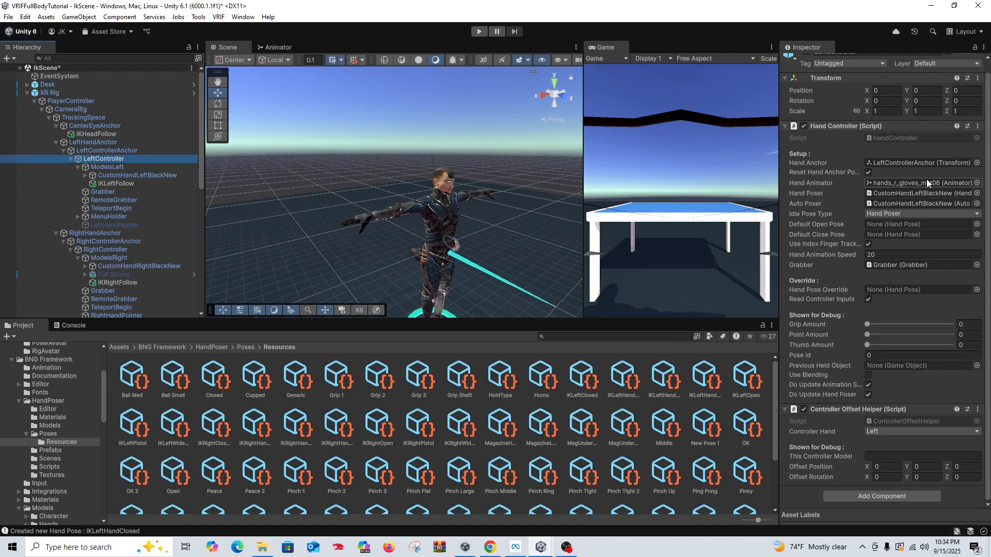
pyautogui.click(977, 183)
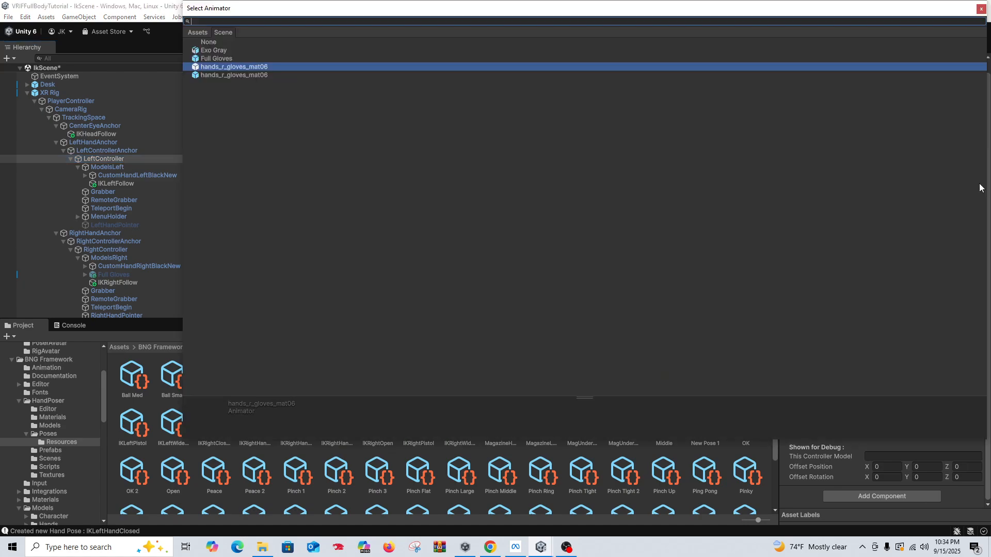
pyautogui.doubleClick(234, 42)
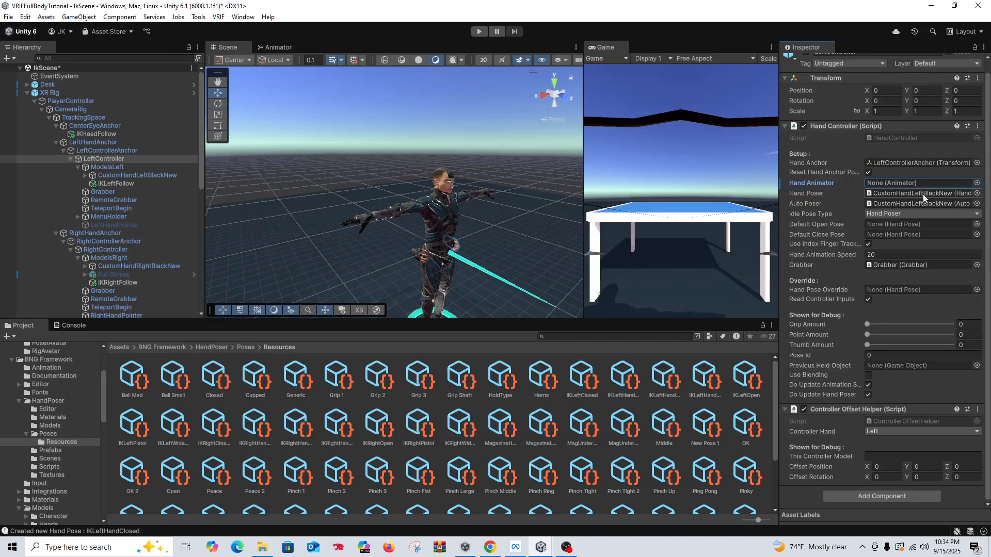
# Step: Assign the avatar's mixamorig:LeftHand as both Hand Poser and Auto Poser in the LeftController's Hand Controller
pyautogui.moveTo(807, 207)
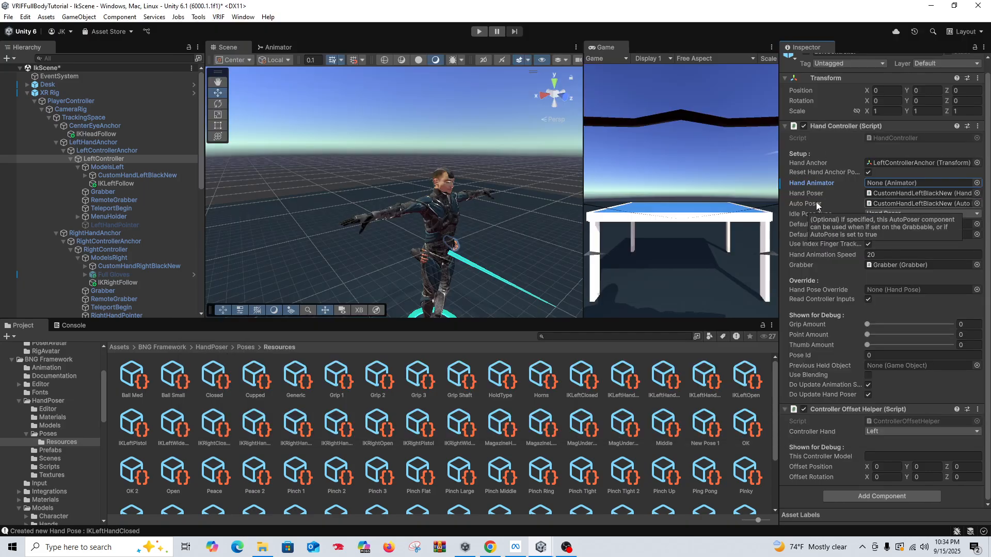
pyautogui.scroll(-10, 131, 165)
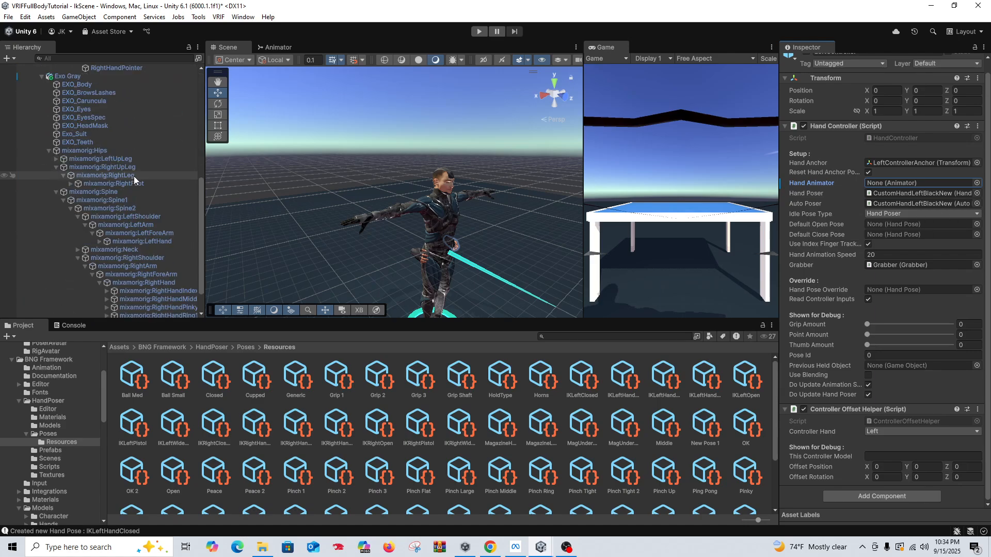
pyautogui.scroll(-3, 134, 175)
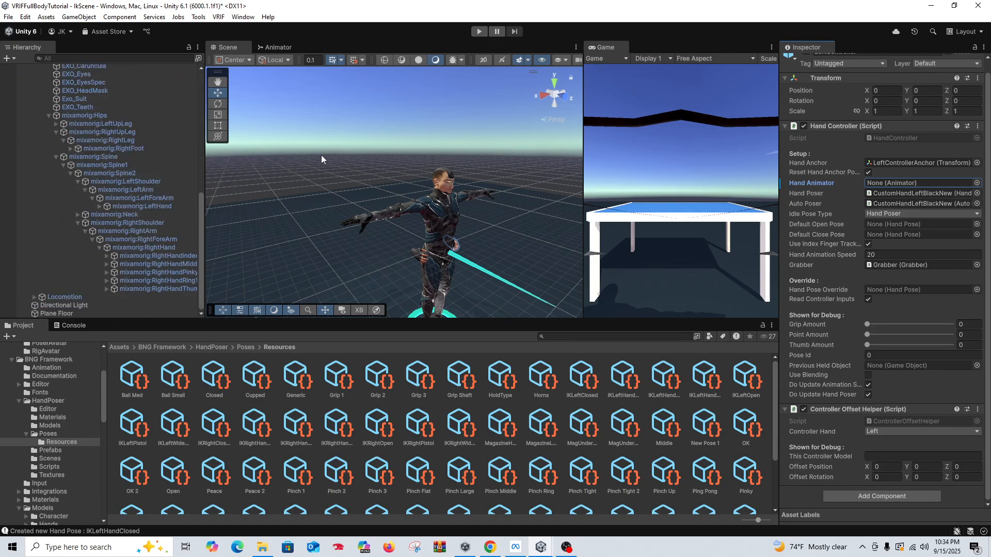
pyautogui.scroll(3, 321, 155)
pyautogui.scroll(3, 147, 148)
pyautogui.scroll(1, 890, 147)
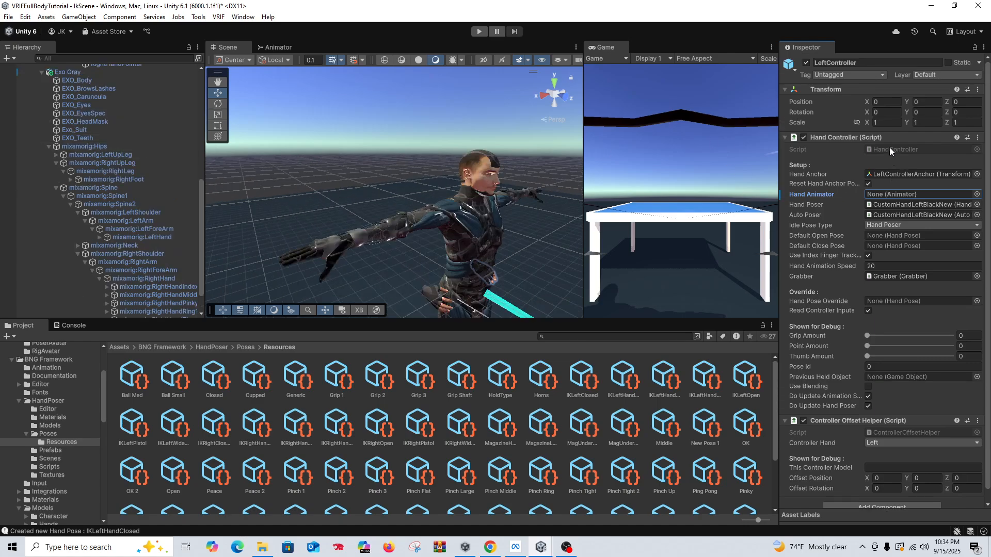
pyautogui.scroll(-3, 97, 159)
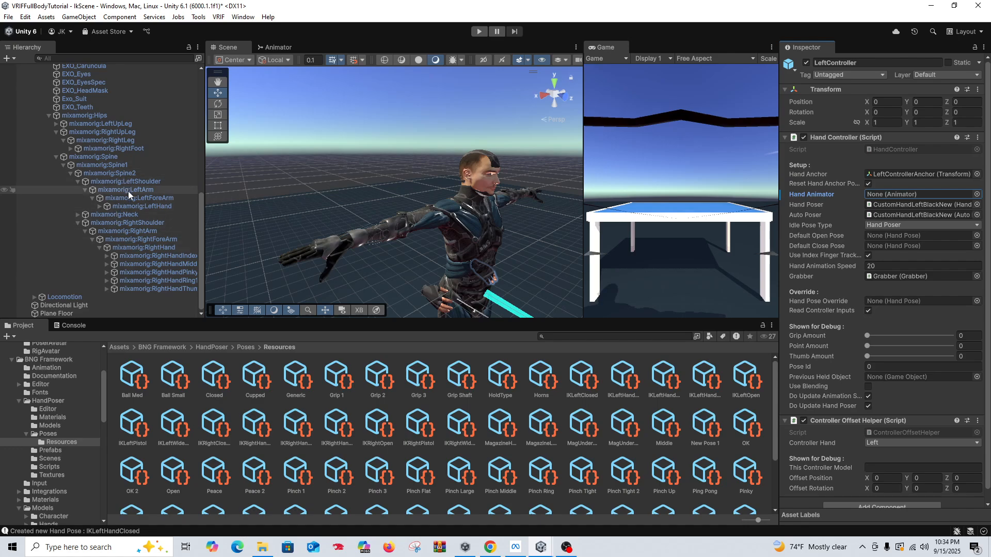
pyautogui.moveTo(148, 206); pyautogui.dragTo(901, 205)
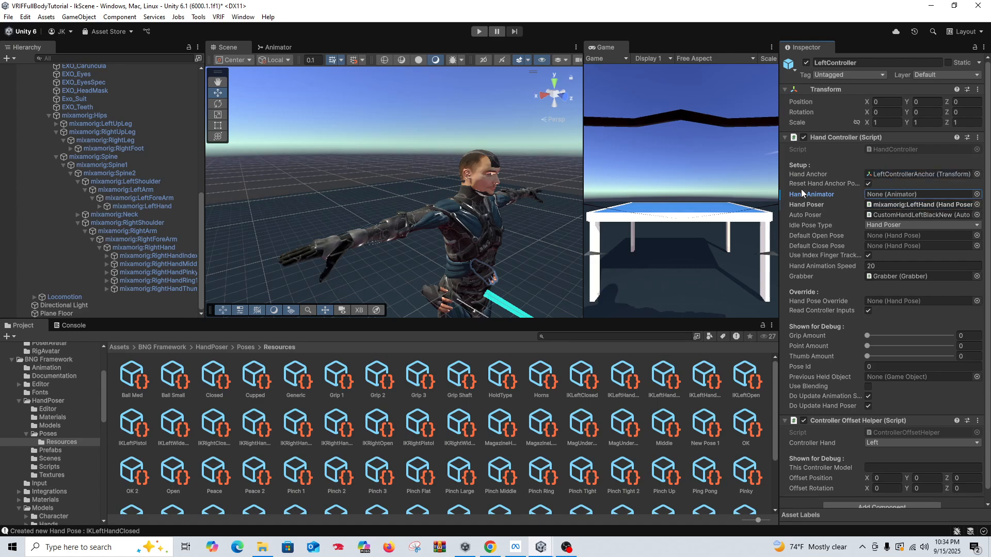
pyautogui.moveTo(155, 206); pyautogui.dragTo(894, 214)
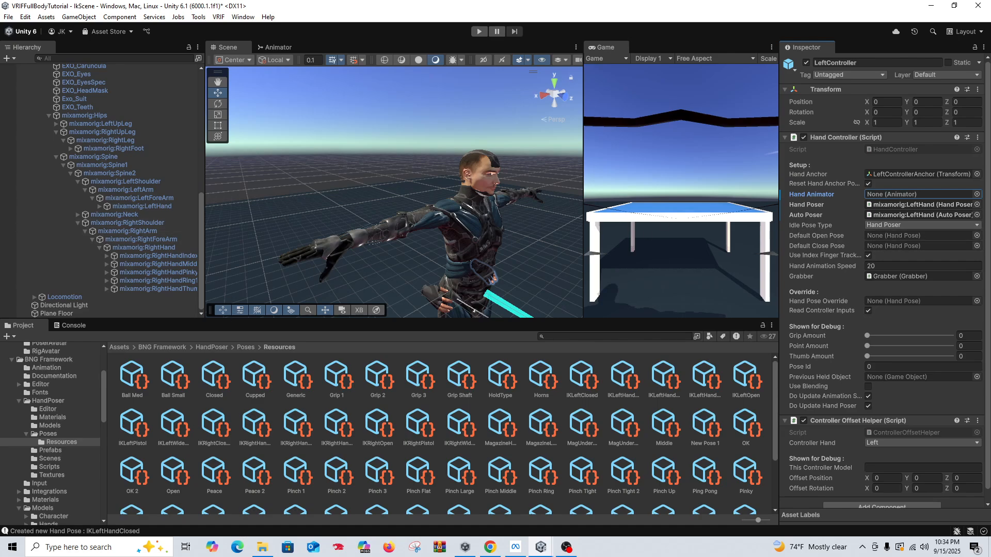
# Step: Set the LeftController's Default Open Pose to IKLeftHandOpen and its Default Close Pose to IKLeftHandClosed
pyautogui.click(972, 240)
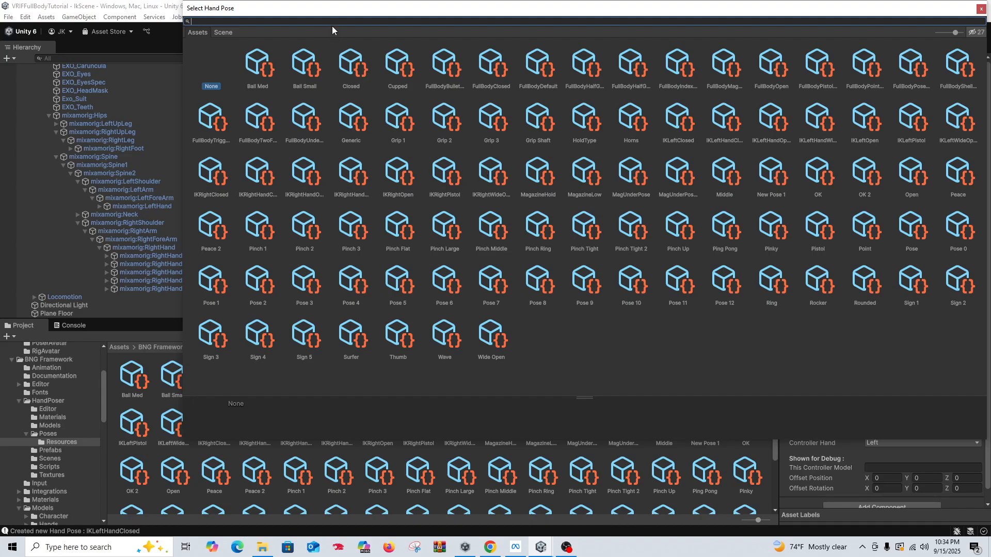
pyautogui.write('ik')
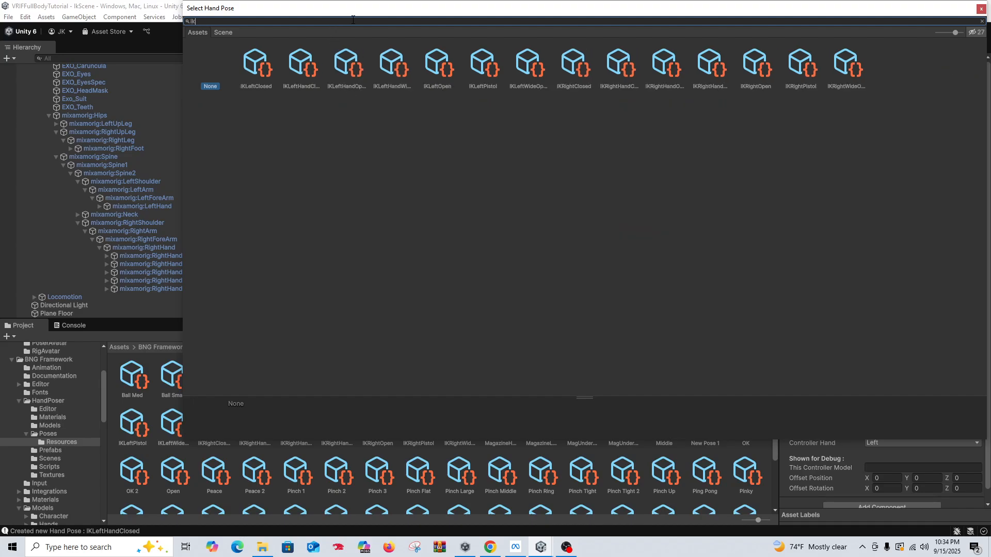
pyautogui.doubleClick(354, 70)
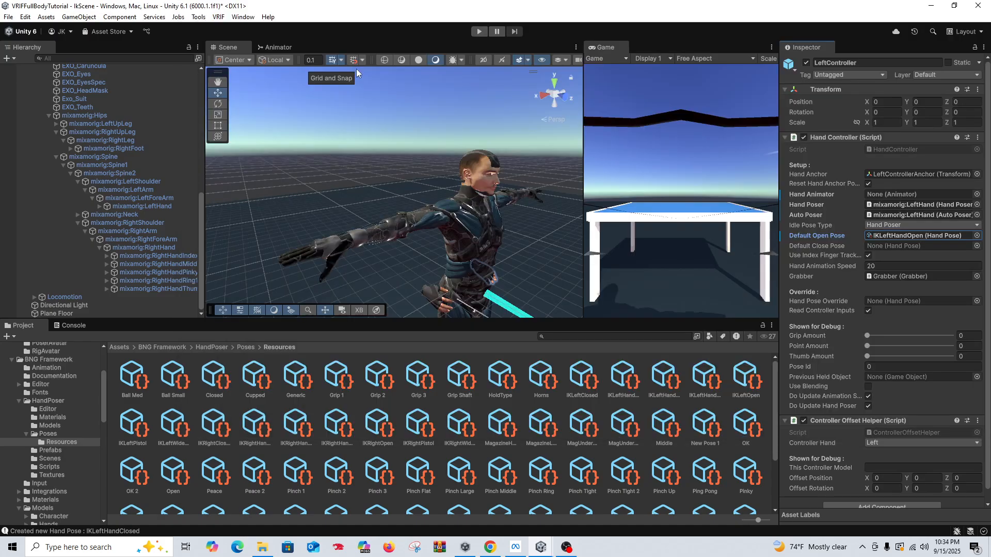
pyautogui.click(973, 241)
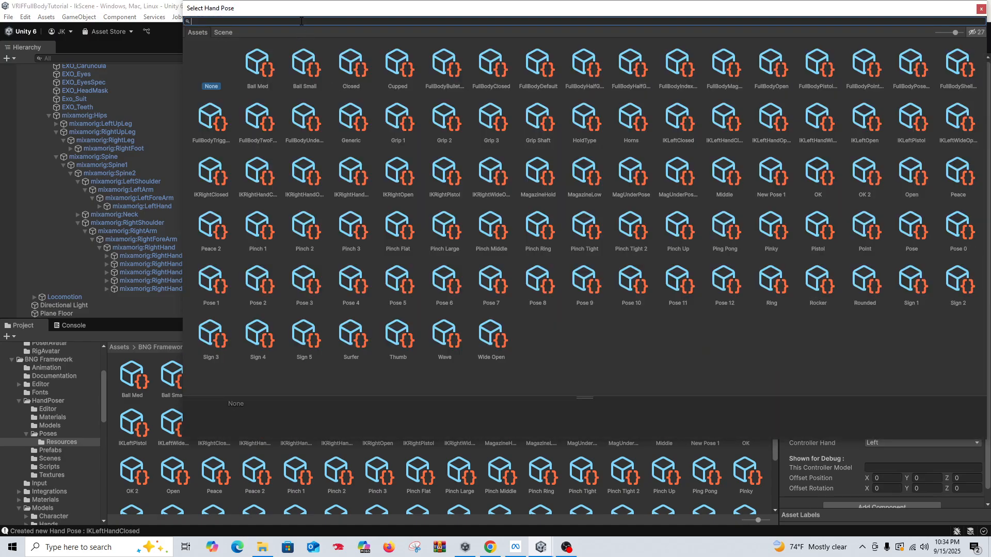
pyautogui.write('ik')
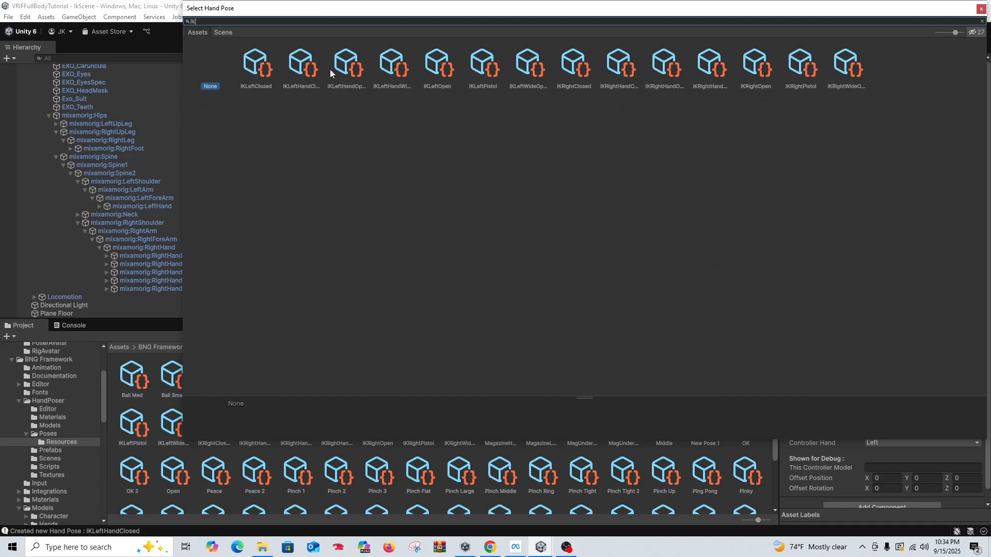
pyautogui.doubleClick(309, 74)
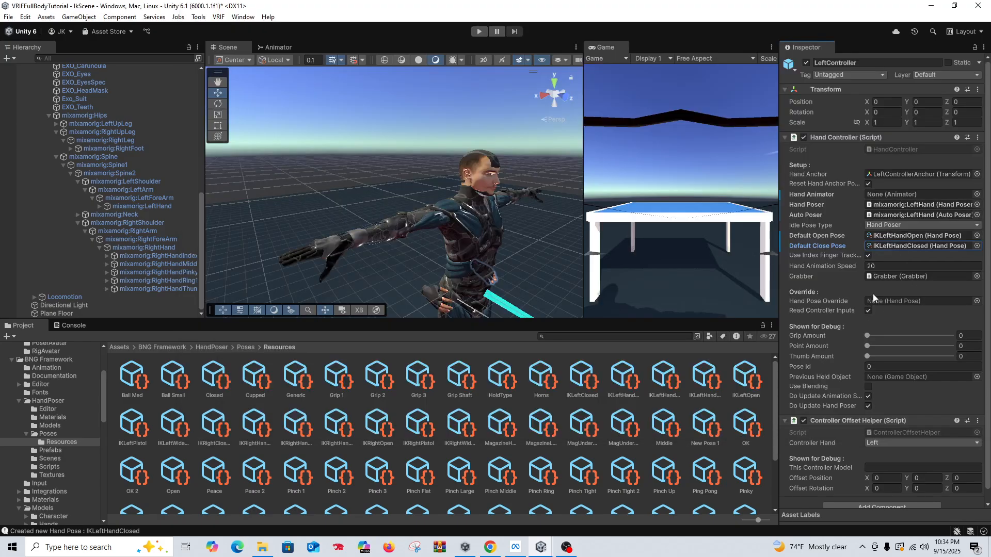
# Step: Assign the avatar's mixamorig:RightHand as both Hand Poser and Auto Poser in the RightController's Hand Controller
pyautogui.scroll(-1, 874, 371)
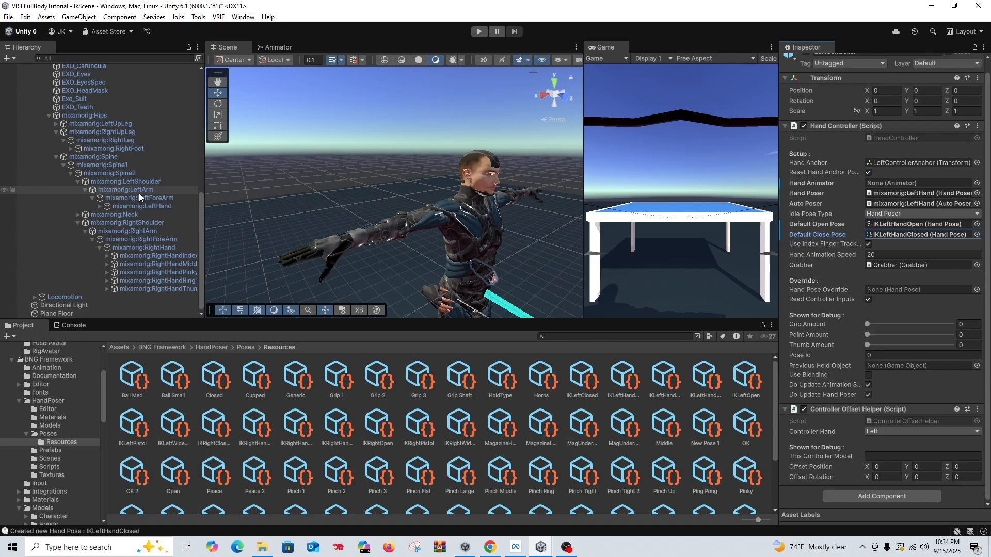
pyautogui.scroll(6, 79, 119)
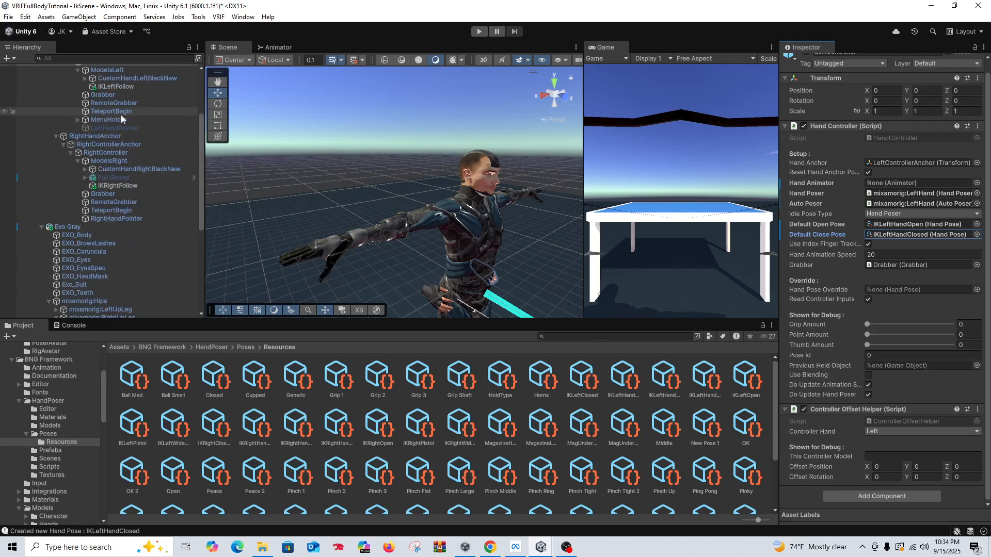
pyautogui.scroll(2, 124, 115)
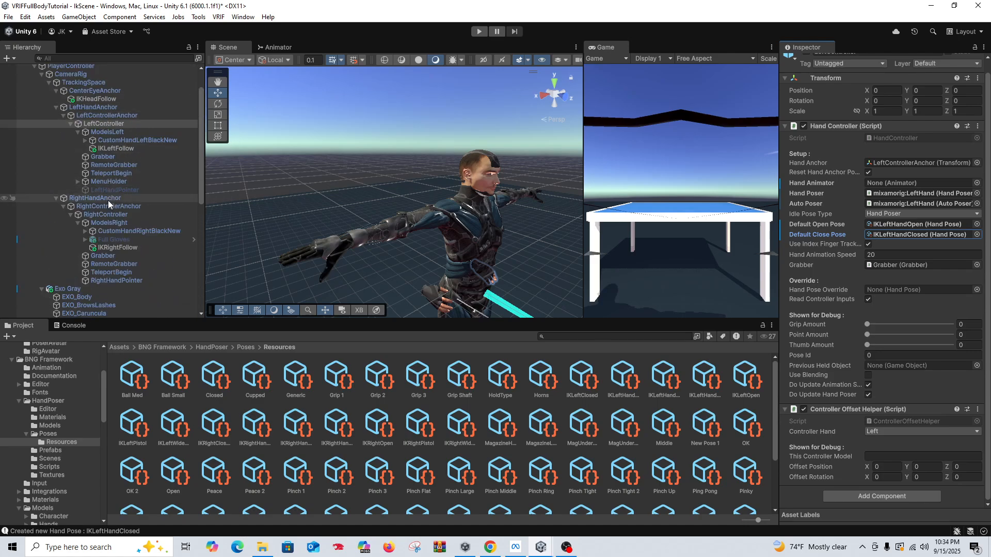
pyautogui.click(105, 215)
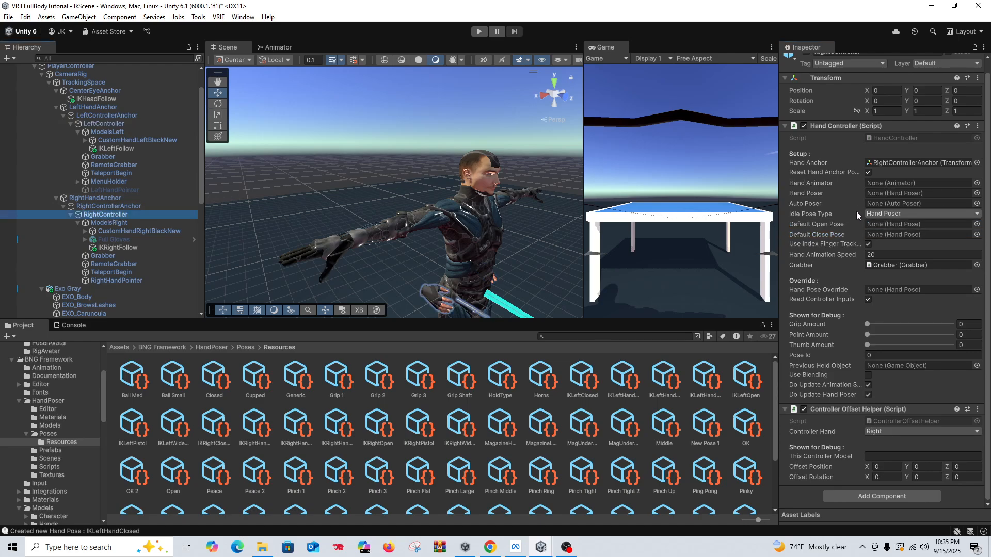
pyautogui.scroll(-8, 119, 181)
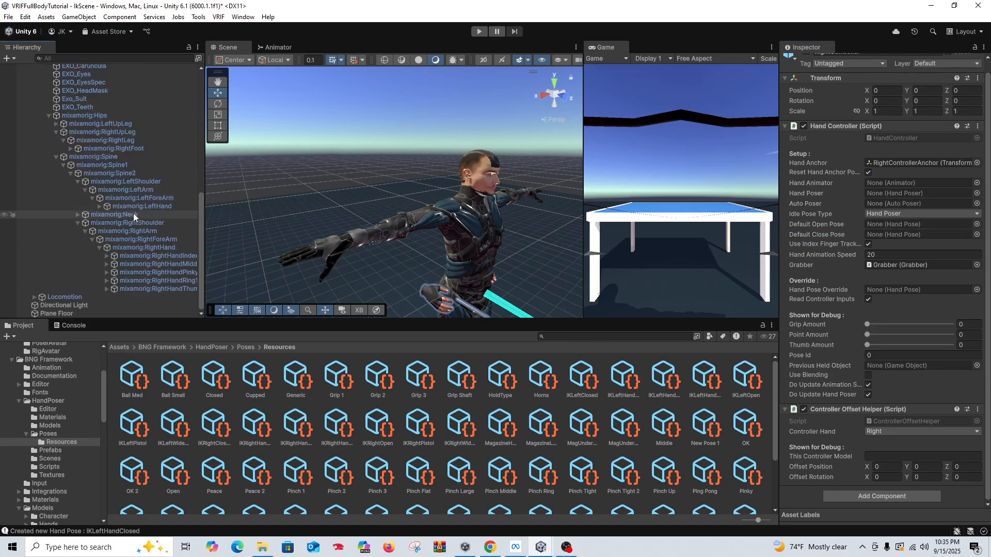
pyautogui.moveTo(150, 247); pyautogui.dragTo(886, 205)
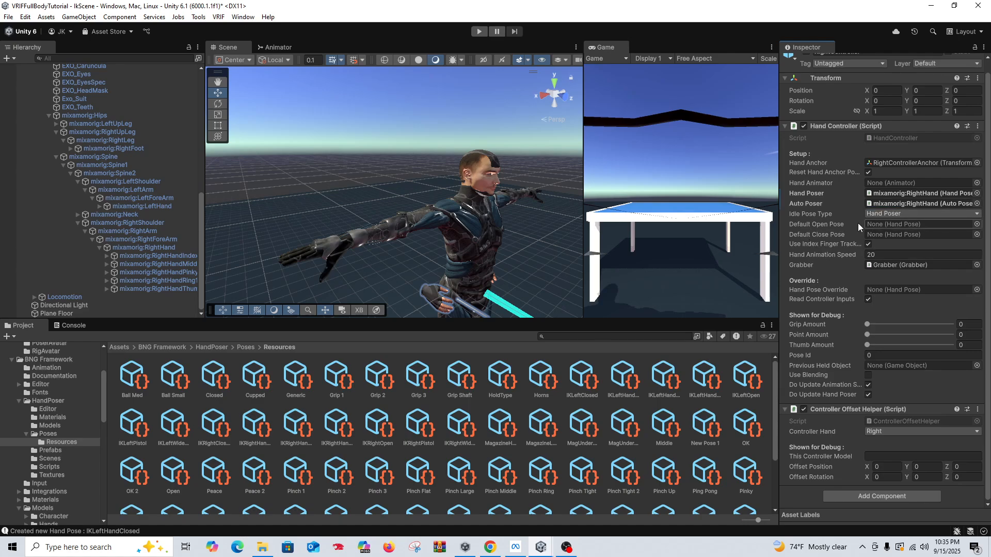
# Step: Set the RightController's Default Open Pose to IKRightOpen and its Default Close Pose to IKRightClosed
pyautogui.click(975, 224)
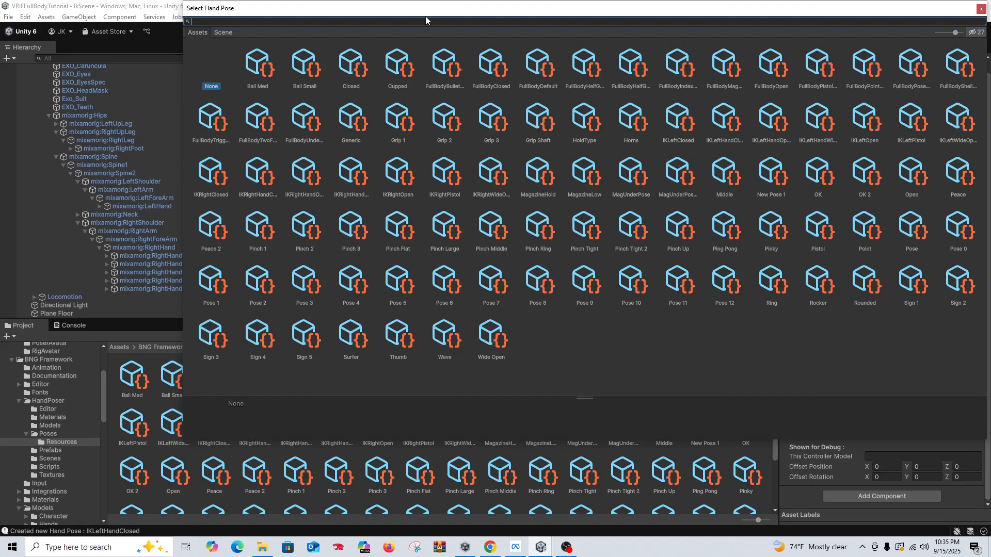
pyautogui.write('ik')
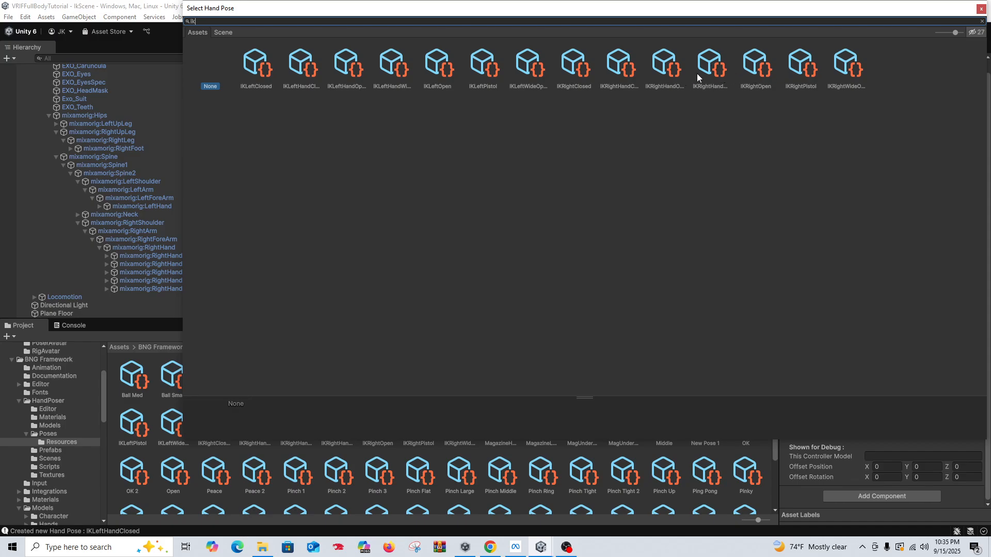
pyautogui.click(710, 72)
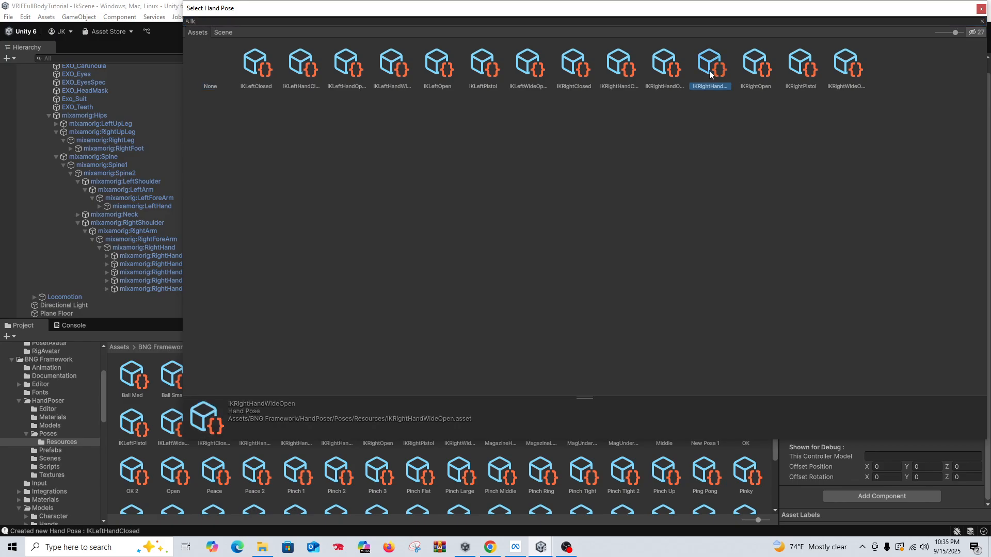
pyautogui.click(753, 75)
pyautogui.doubleClick(754, 74)
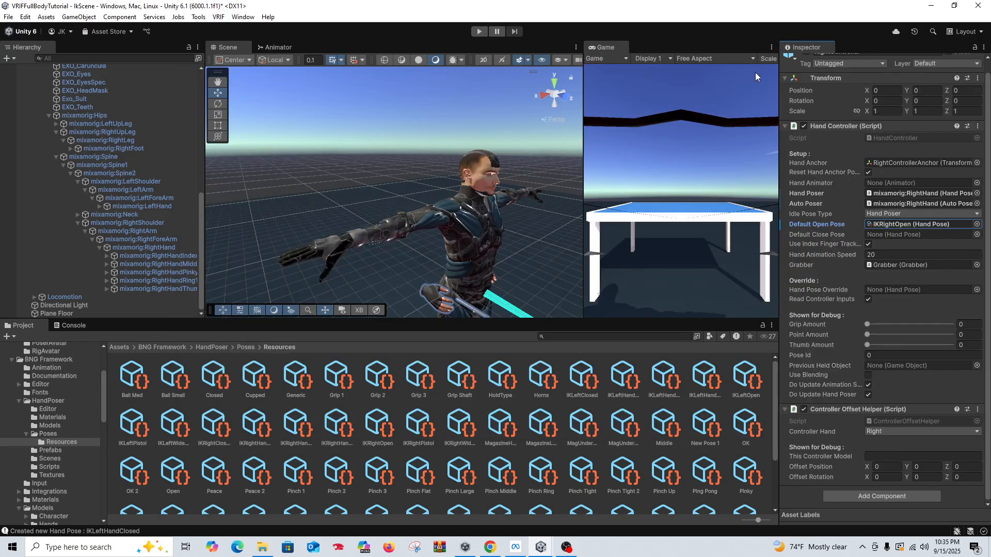
pyautogui.click(976, 235)
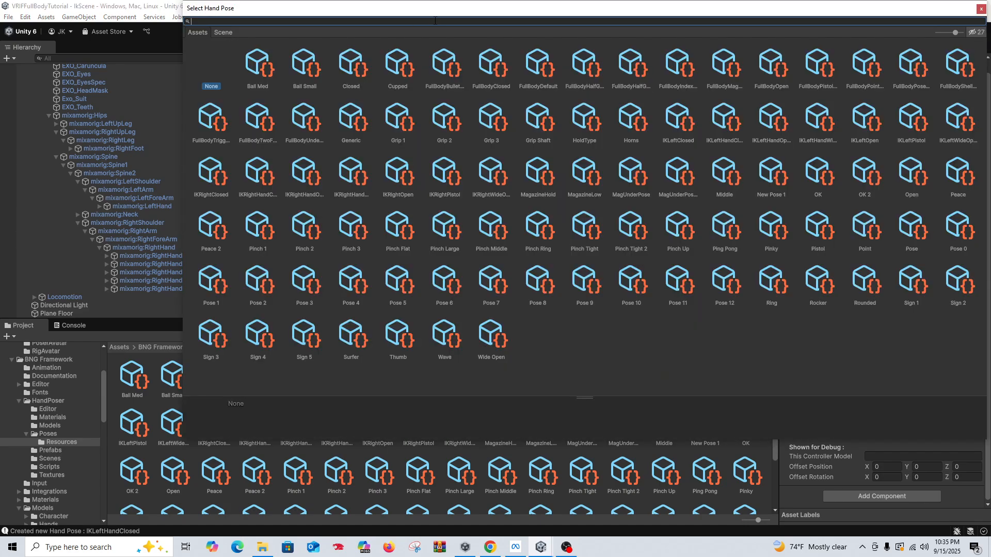
pyautogui.write('ikr')
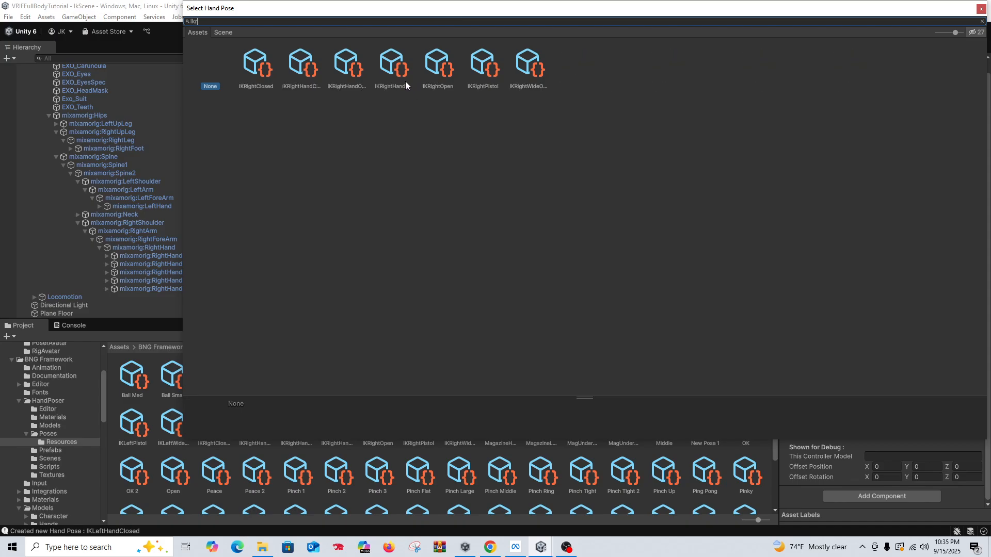
pyautogui.doubleClick(262, 77)
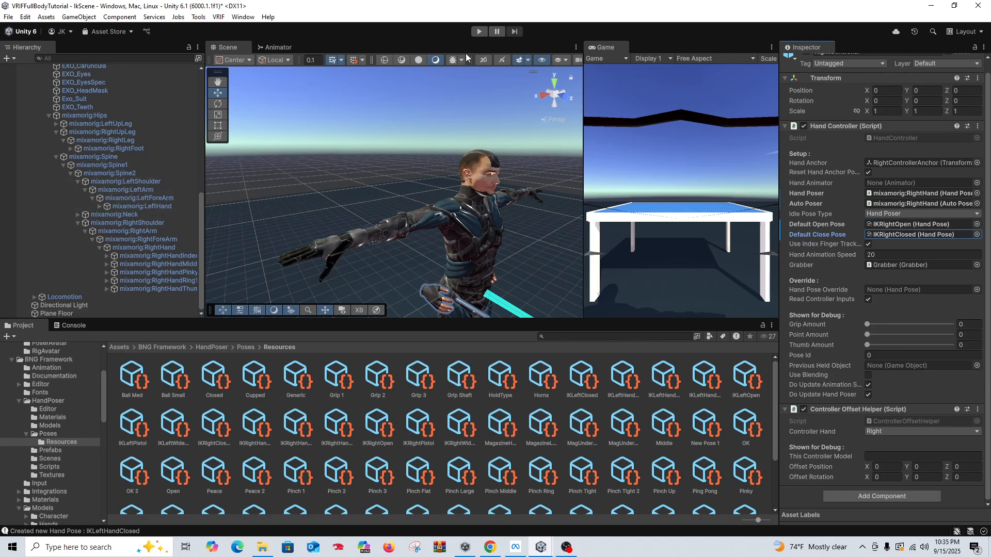
# Step: Play-test the scene to check the avatar's hand poses, and stop it
pyautogui.click(479, 31)
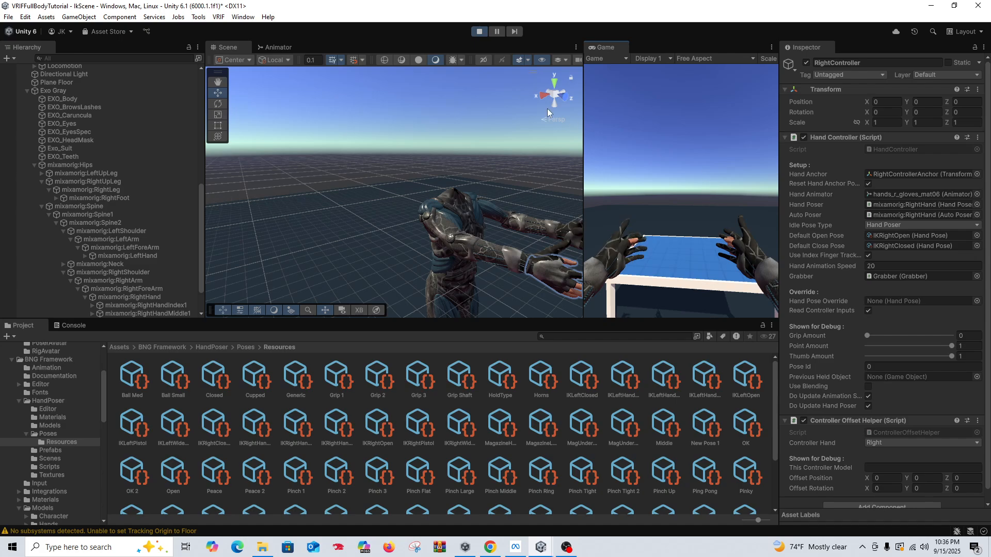
pyautogui.click(479, 33)
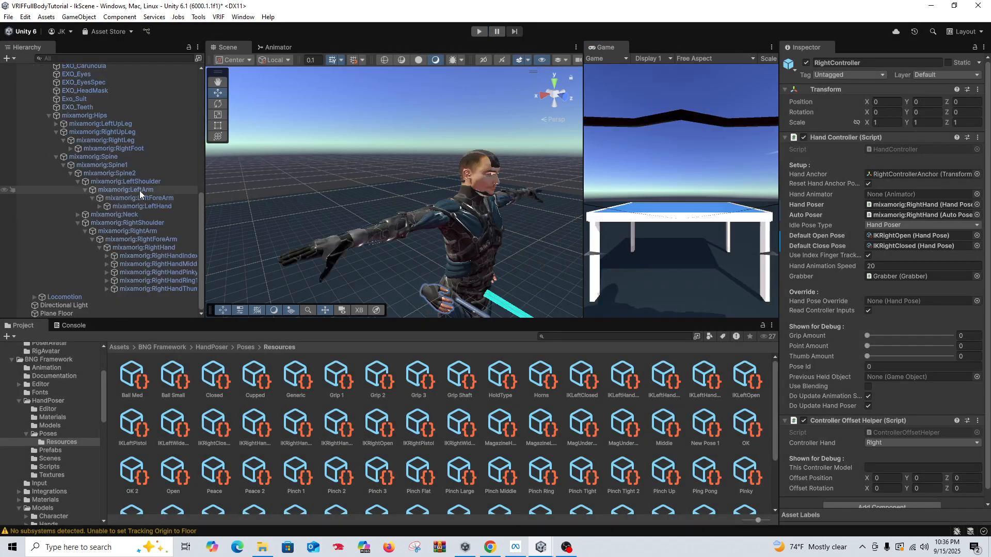
# Step: Deactivate CustomHandLeftBlackNew and CustomHandRightBlackNew under the controllers' model objects and save the scene
pyautogui.scroll(5, 139, 191)
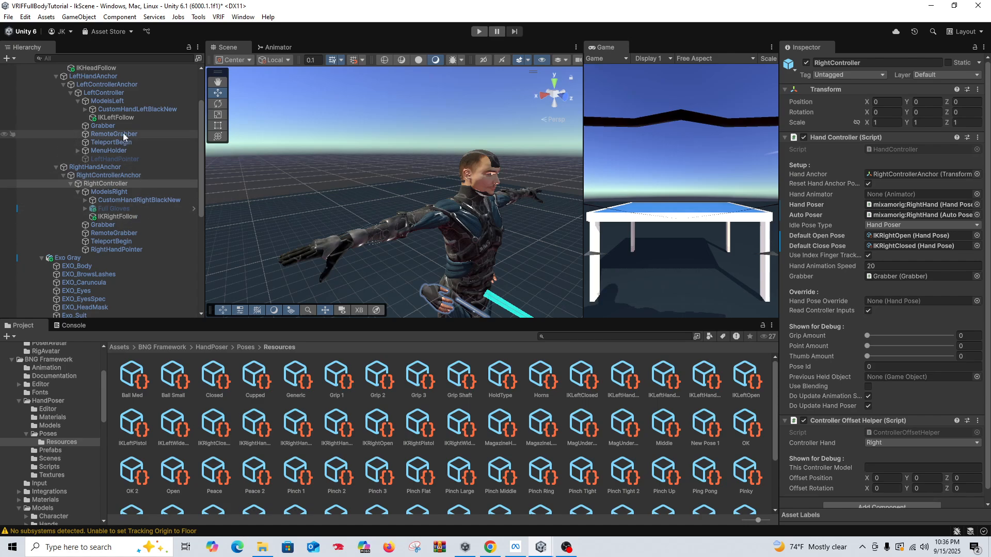
pyautogui.scroll(3, 114, 134)
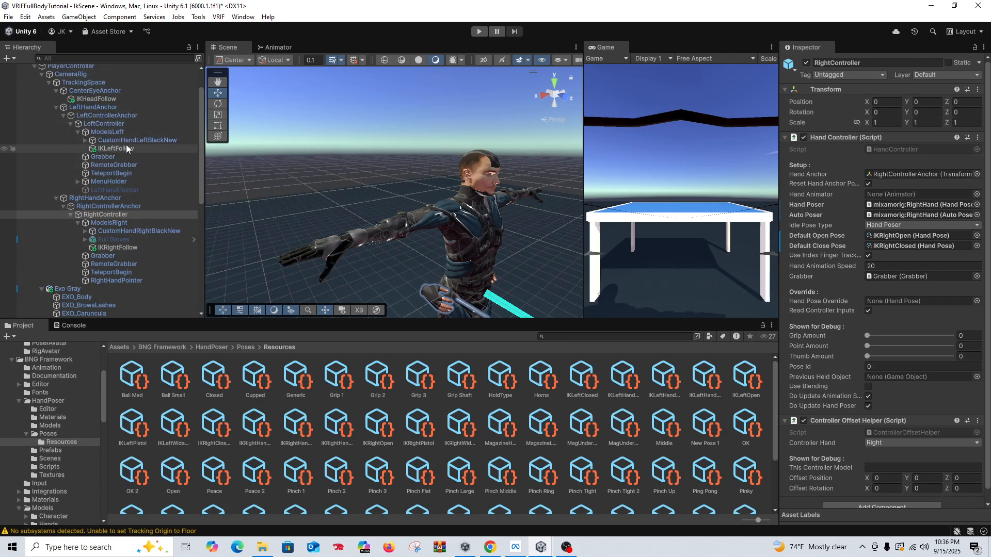
pyautogui.click(131, 141)
pyautogui.keyDown('ctrl'); pyautogui.click(153, 231); pyautogui.keyUp('ctrl')
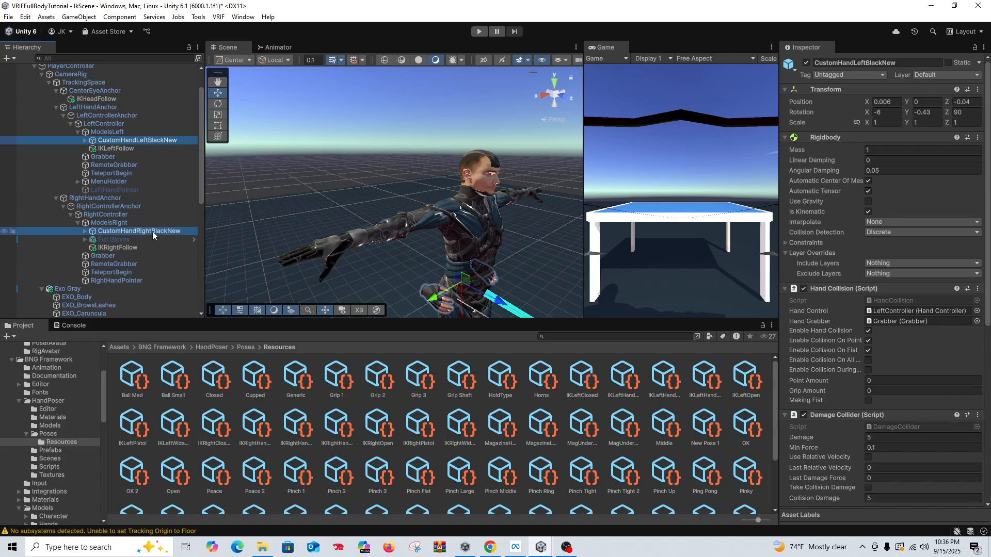
pyautogui.click(806, 63)
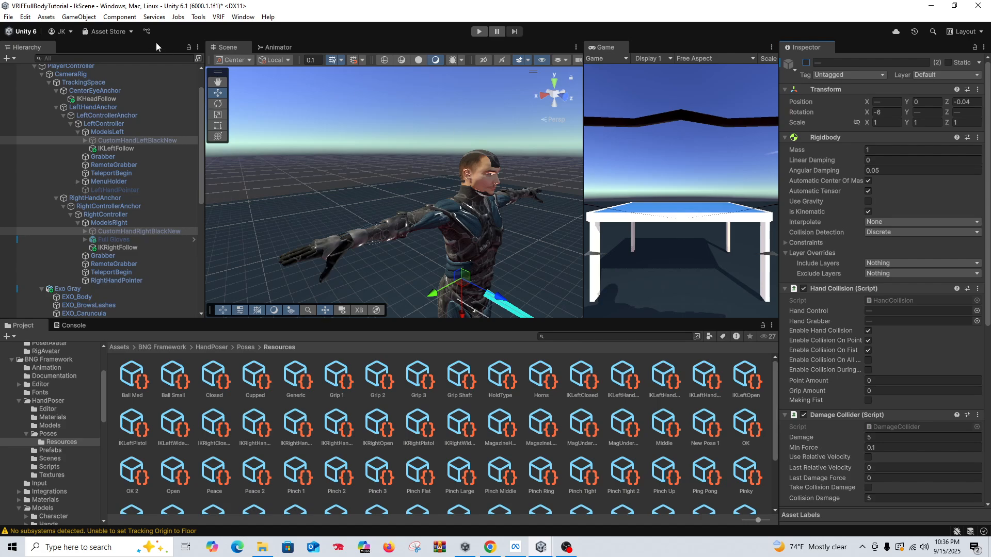
pyautogui.click(9, 17)
pyautogui.click(47, 62)
# Step: Run the scene again to check the avatar with the custom hand models deactivated, and end the test
pyautogui.moveTo(395, 193); pyautogui.dragTo(460, 203, button='right')
pyautogui.scroll(-3, 272, 197)
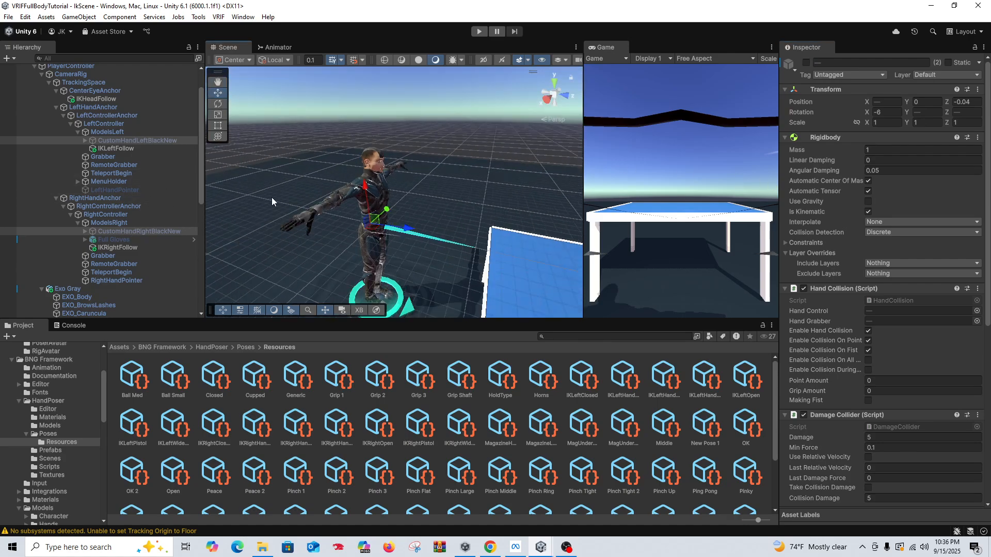
pyautogui.moveTo(400, 235); pyautogui.dragTo(372, 183, button='right')
pyautogui.scroll(-6, 119, 196)
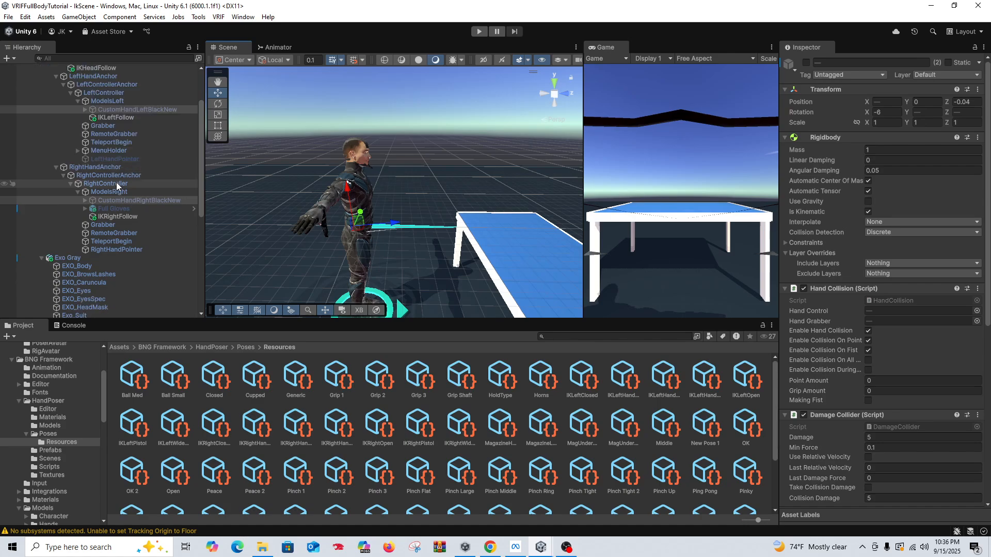
pyautogui.click(161, 347)
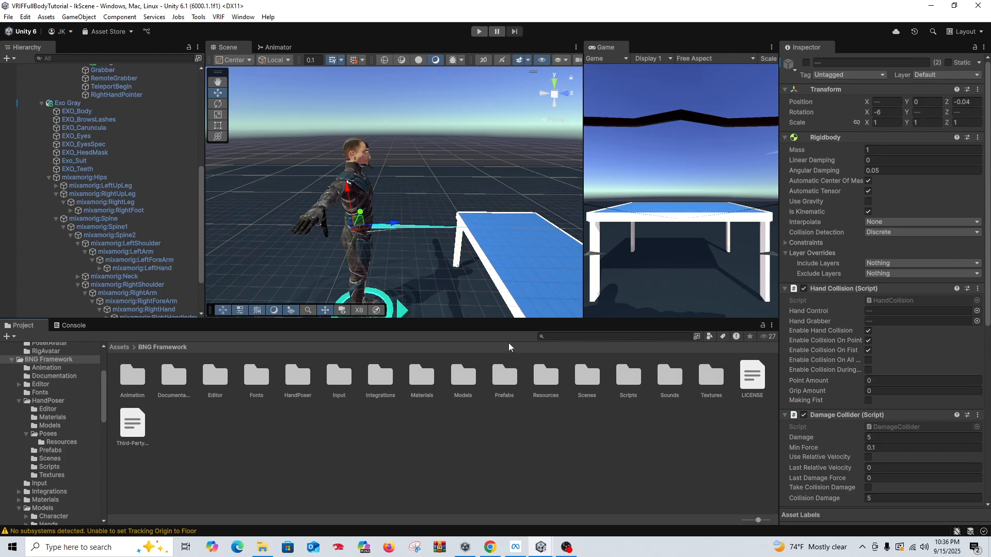
pyautogui.click(477, 33)
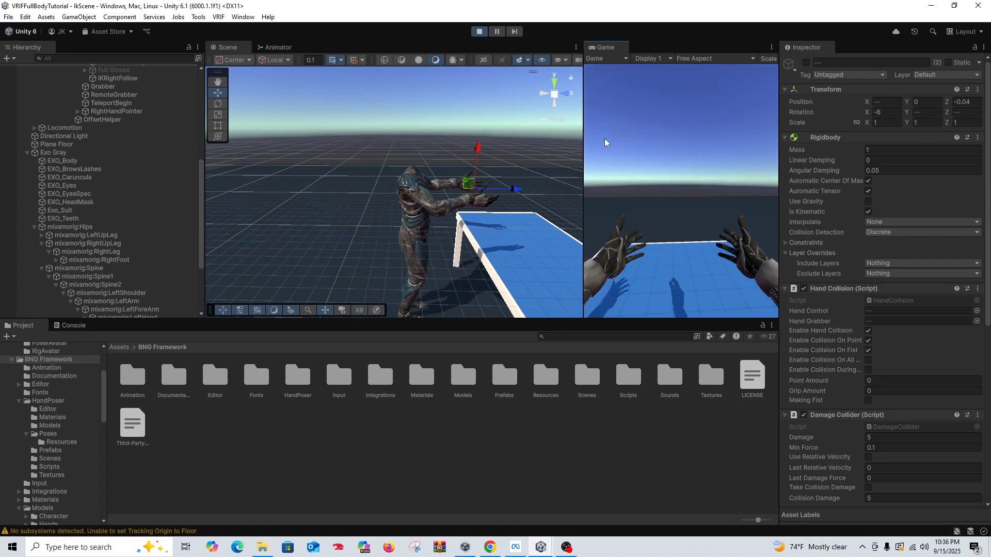
pyautogui.click(479, 32)
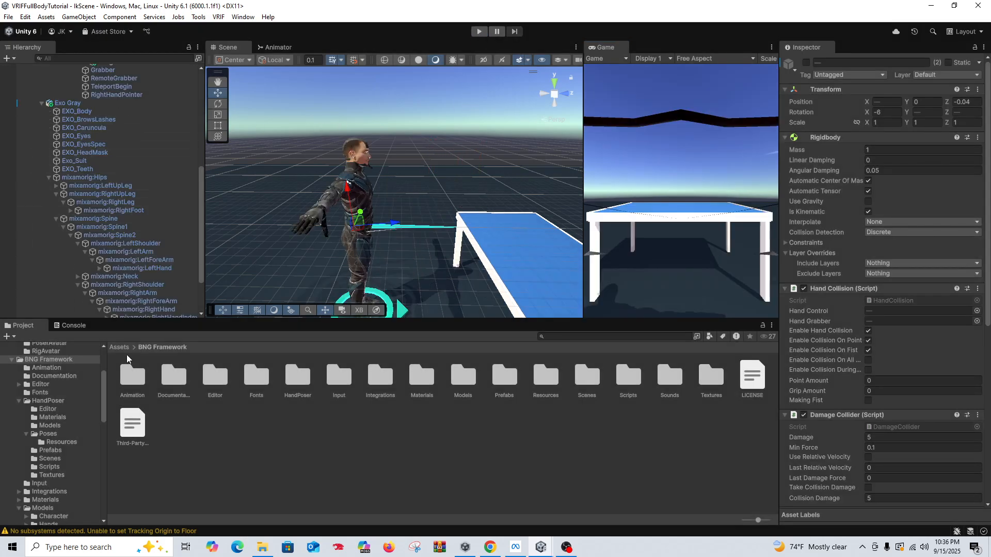
# Step: Add the PistolNEW prefab from BNG Framework's Prefabs > Weapons folder to the root of the scene hierarchy
pyautogui.doubleClick(505, 379)
pyautogui.click(499, 376)
pyautogui.scroll(-3, 406, 411)
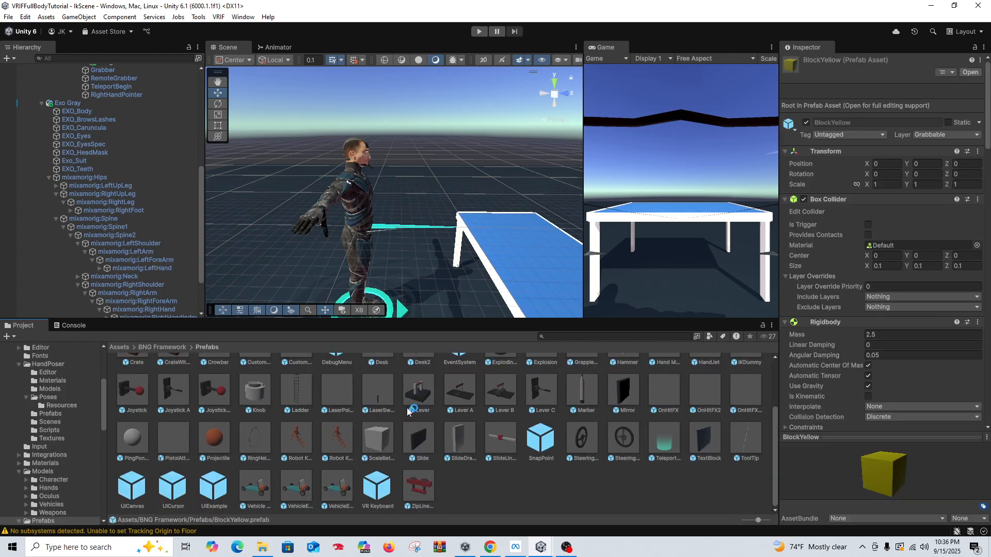
pyautogui.scroll(3, 470, 405)
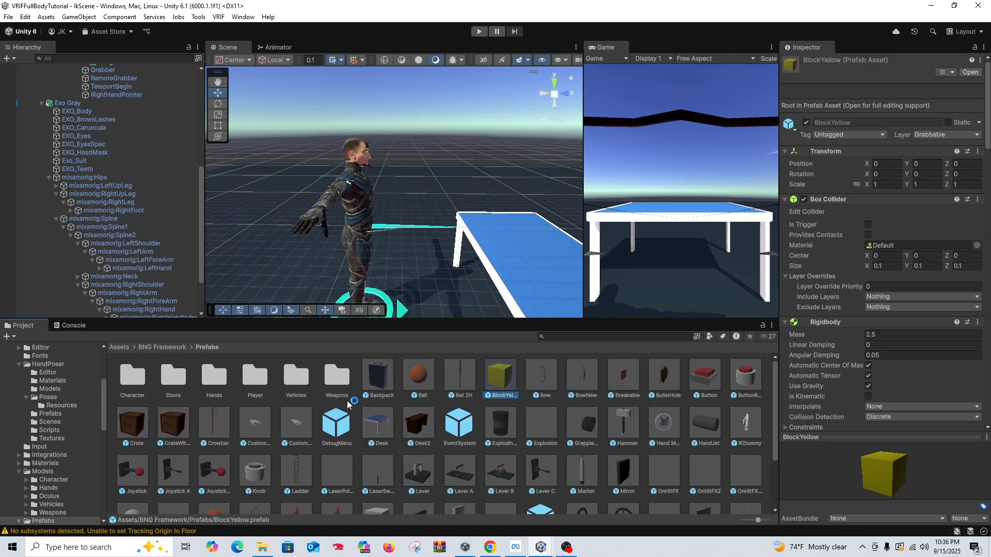
pyautogui.doubleClick(341, 377)
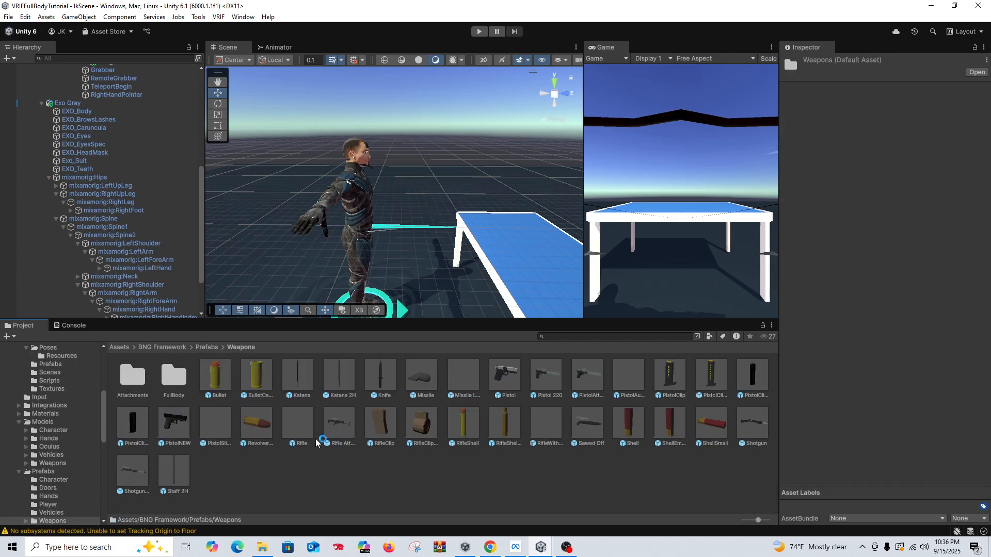
pyautogui.click(174, 424)
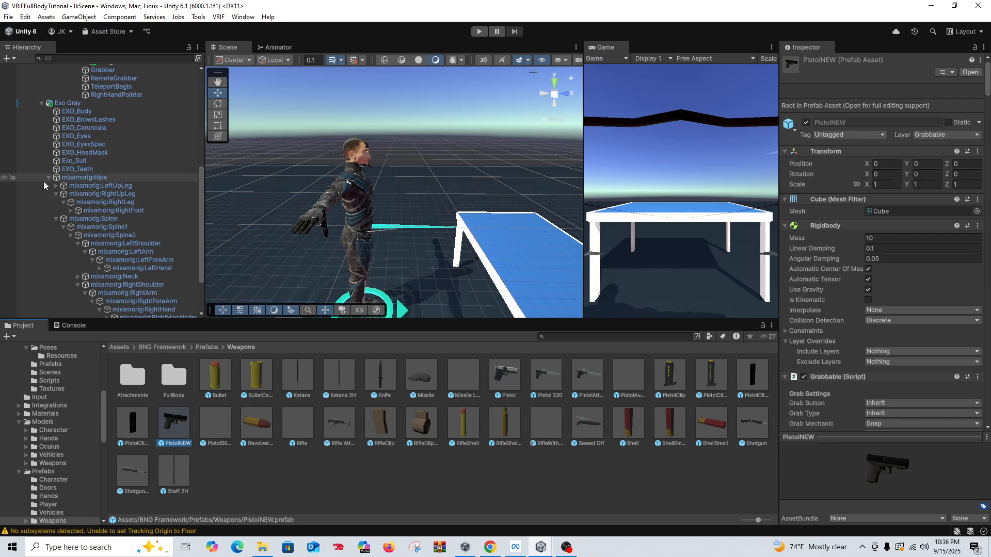
pyautogui.click(42, 103)
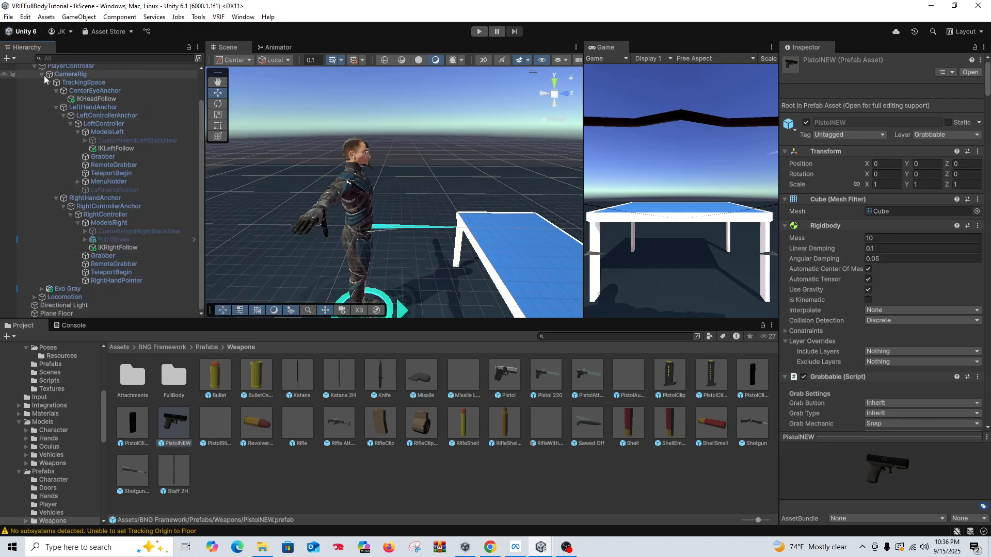
pyautogui.scroll(2, 45, 78)
pyautogui.click(27, 93)
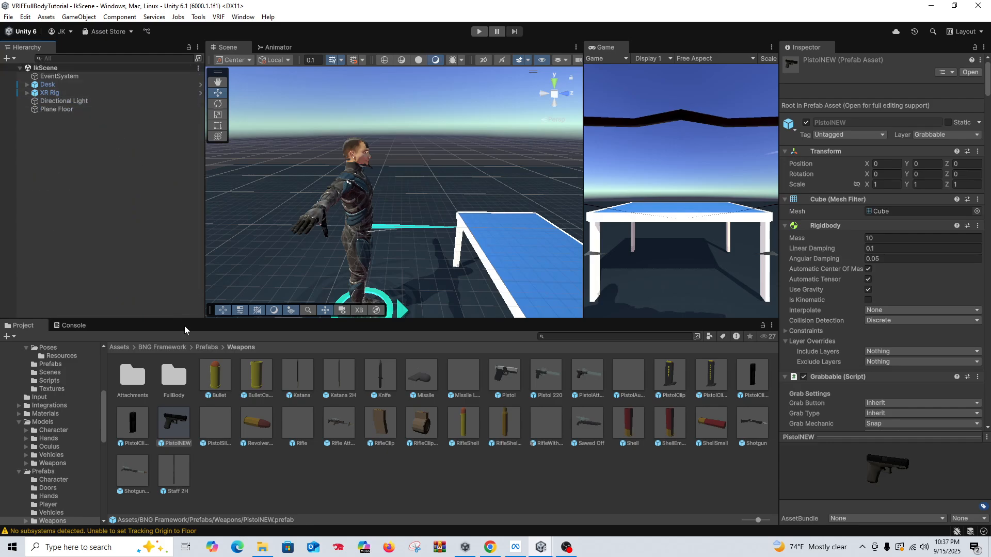
pyautogui.moveTo(112, 268); pyautogui.dragTo(113, 269)
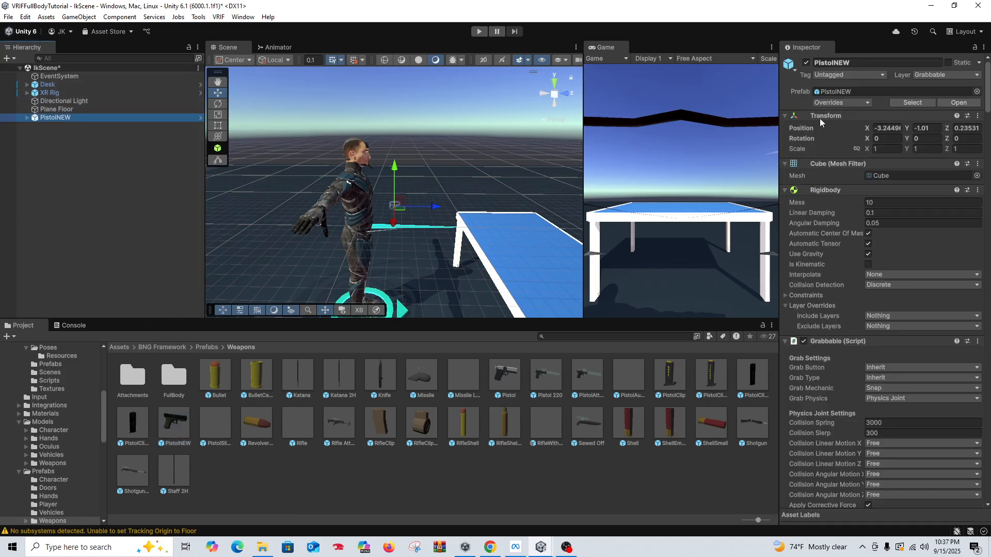
# Step: Set PistolNEW's position to 0, 0, 0 and move it along Z to about 1.35, over the desk
pyautogui.click(893, 128)
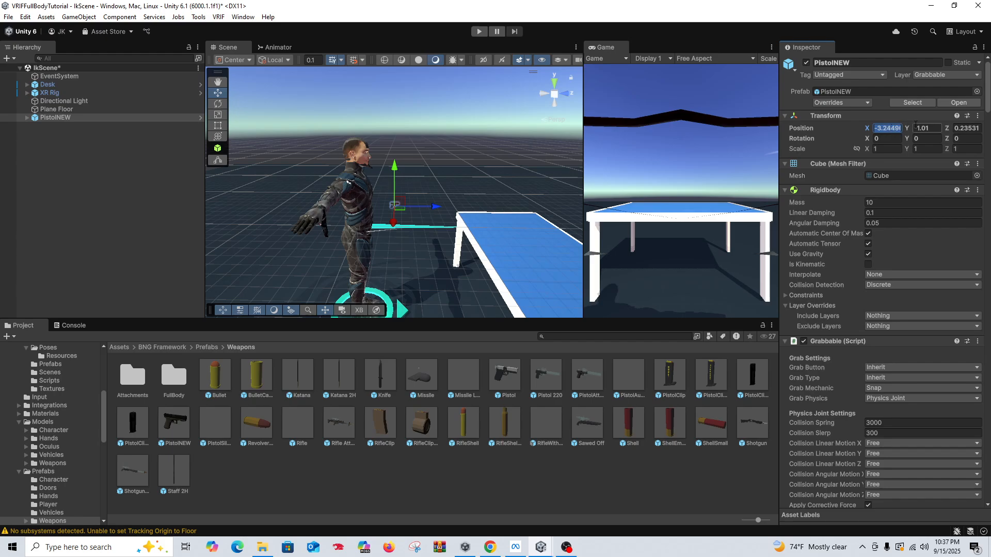
pyautogui.write('0')
pyautogui.click(924, 128)
pyautogui.write('0')
pyautogui.click(967, 128)
pyautogui.write('0')
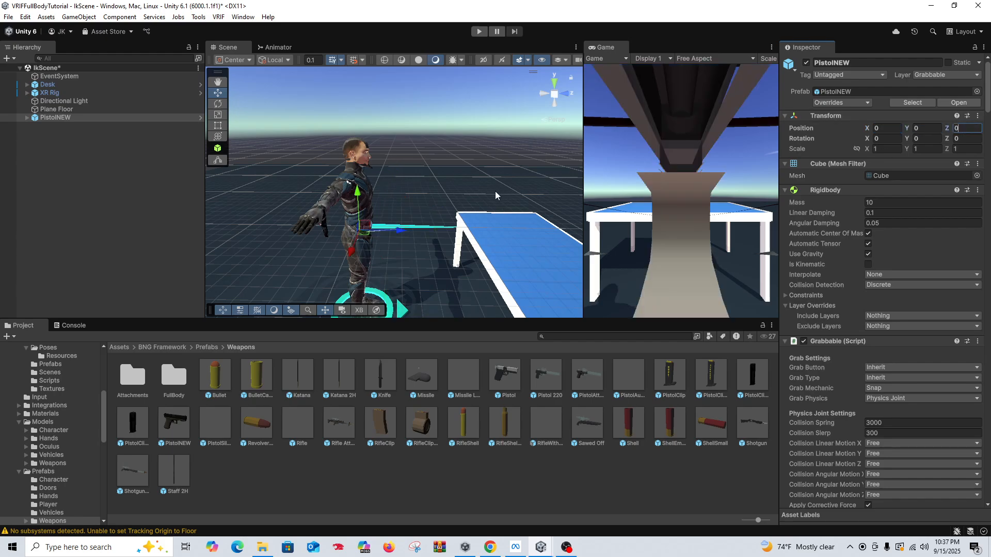
pyautogui.moveTo(389, 237); pyautogui.dragTo(547, 232)
# Step: Set the grab point on PistolNEW's GripTransformRight to the Hand Pose type and assign the IKRightPistol pose
pyautogui.click(27, 118)
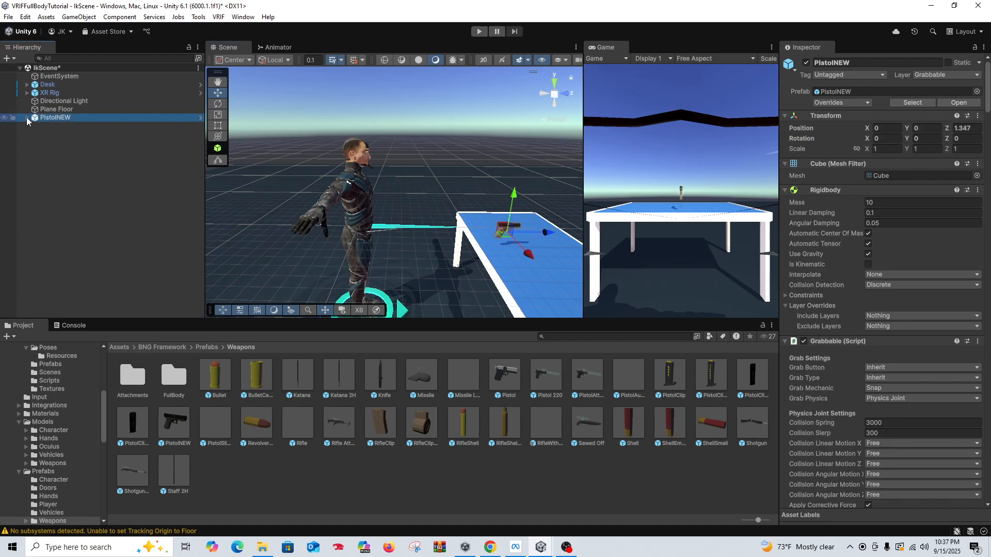
pyautogui.click(62, 127)
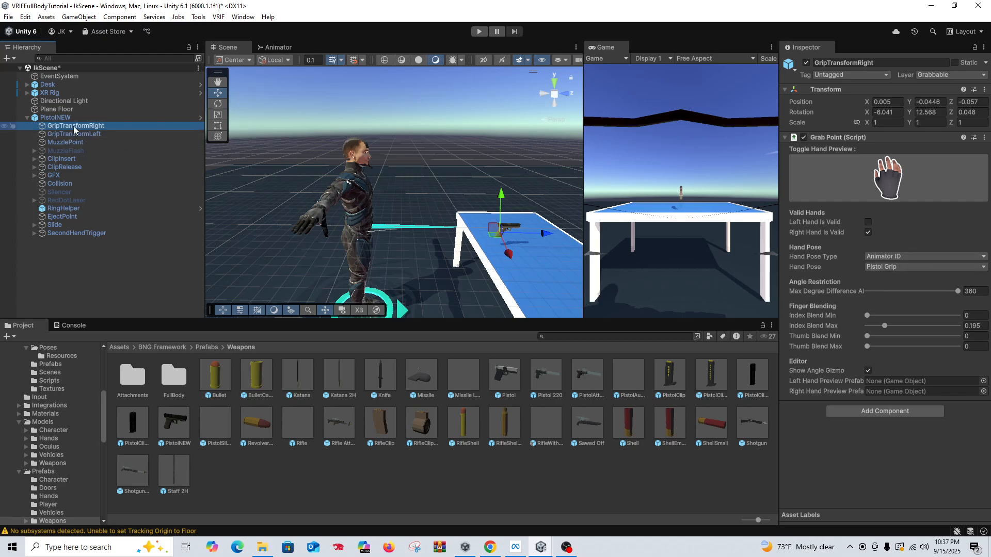
pyautogui.click(903, 257)
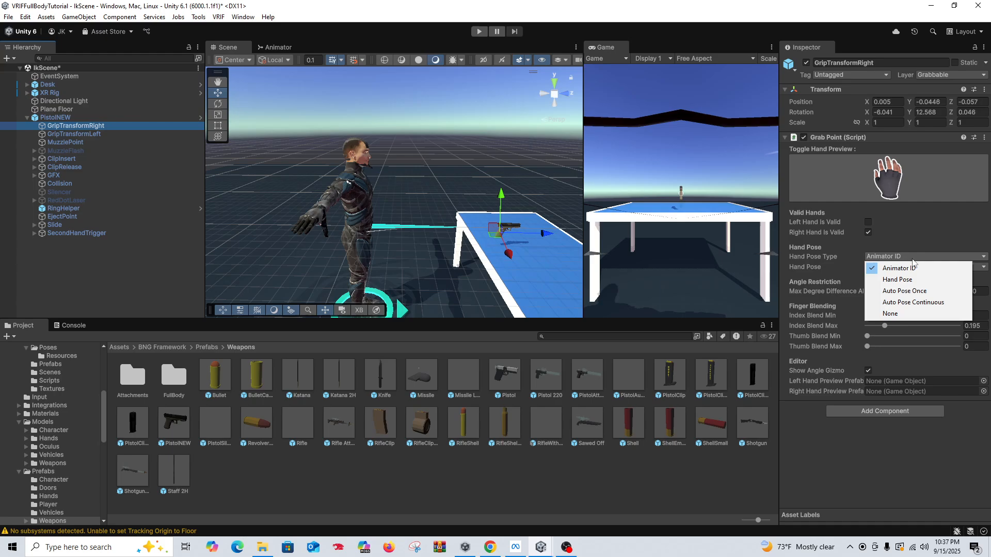
pyautogui.click(888, 273)
pyautogui.click(983, 268)
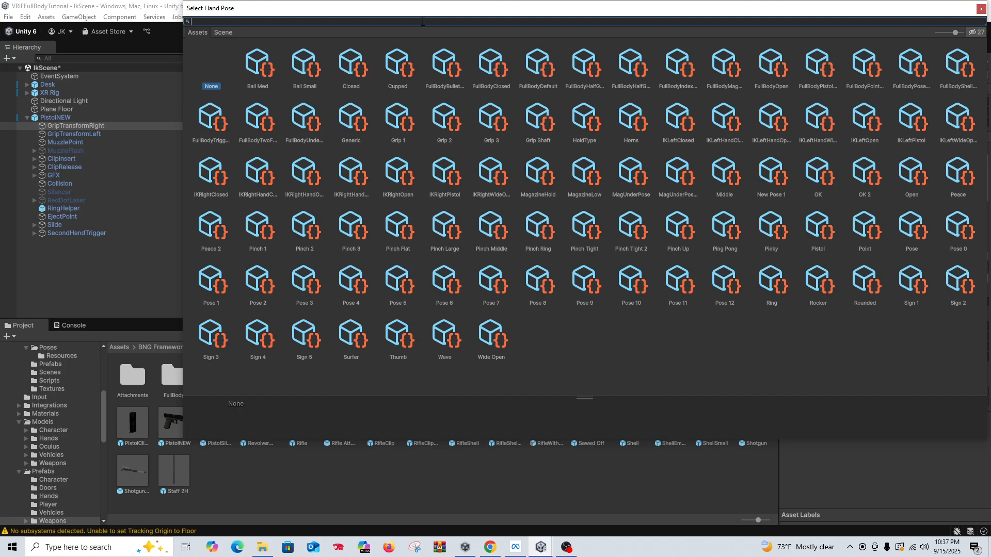
pyautogui.write('ik')
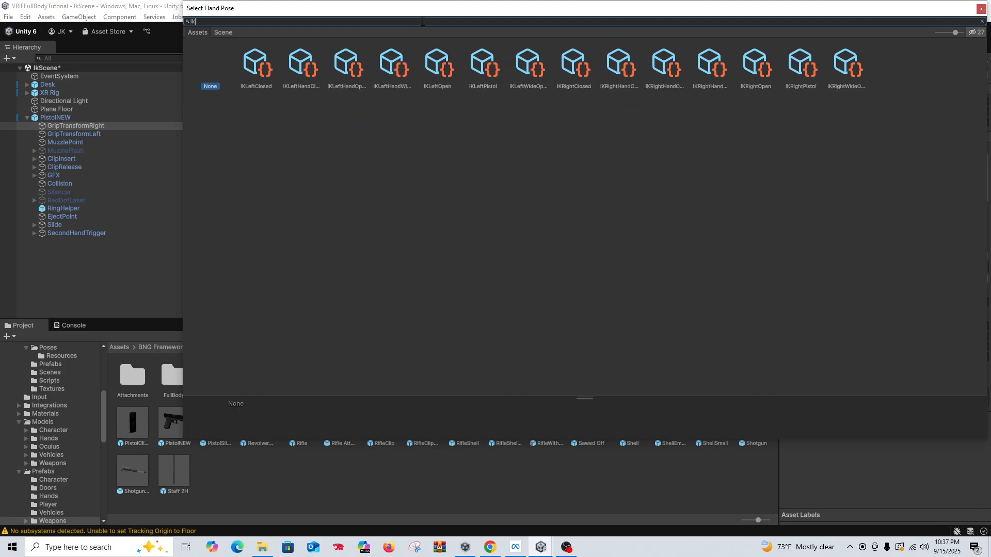
pyautogui.write('r')
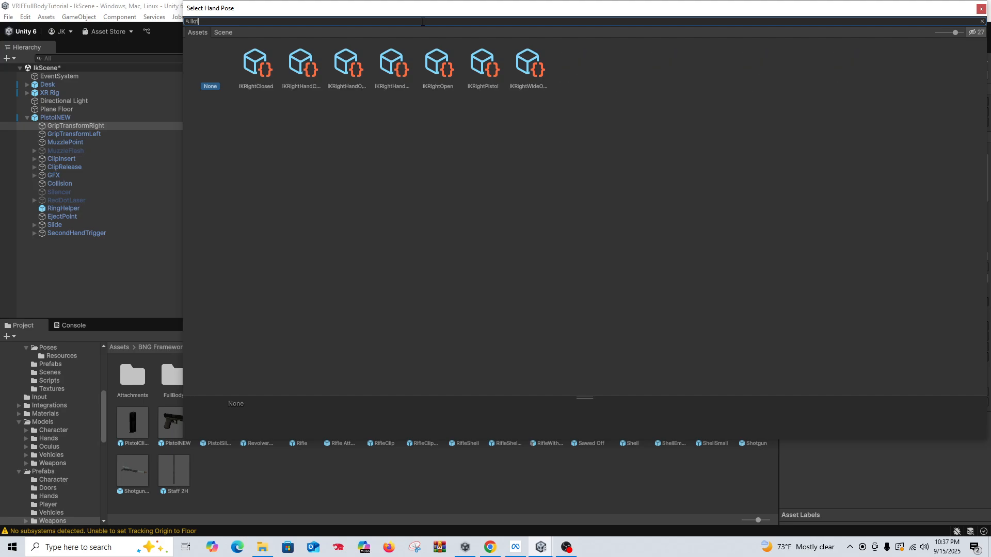
pyautogui.doubleClick(486, 73)
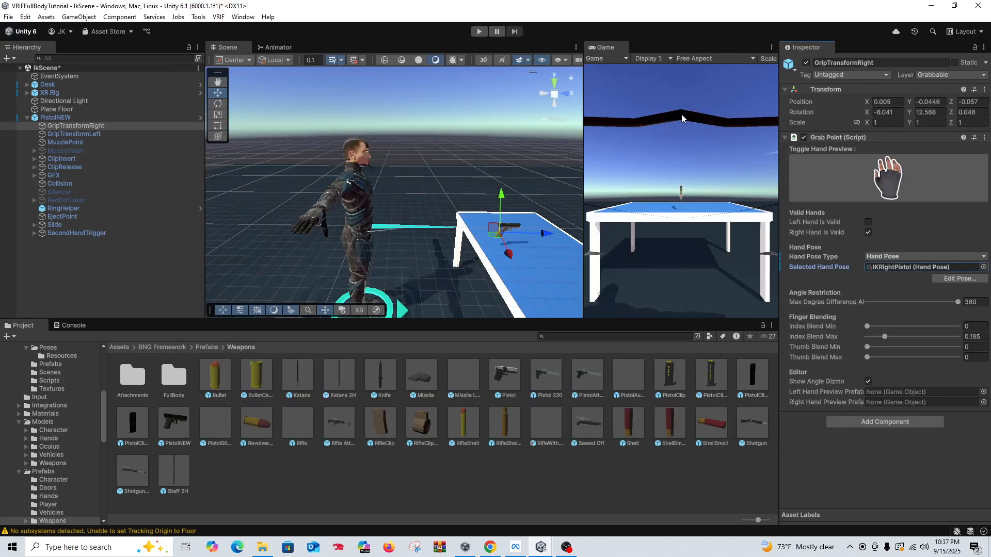
# Step: Assign the IKLeftPistol pose as the selected hand pose of PistolNEW's GripTransformLeft grab point
pyautogui.click(103, 135)
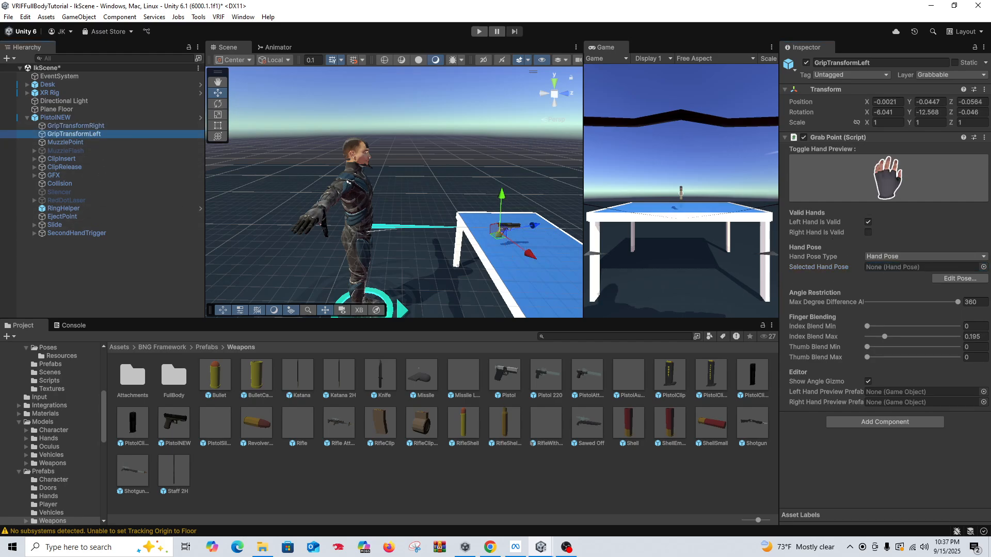
pyautogui.click(982, 266)
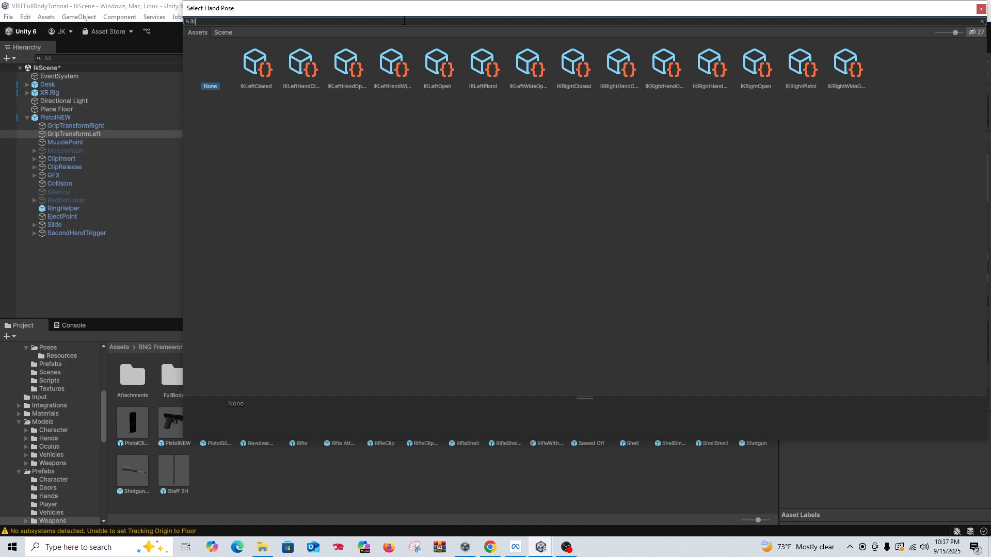
pyautogui.write('Ikle')
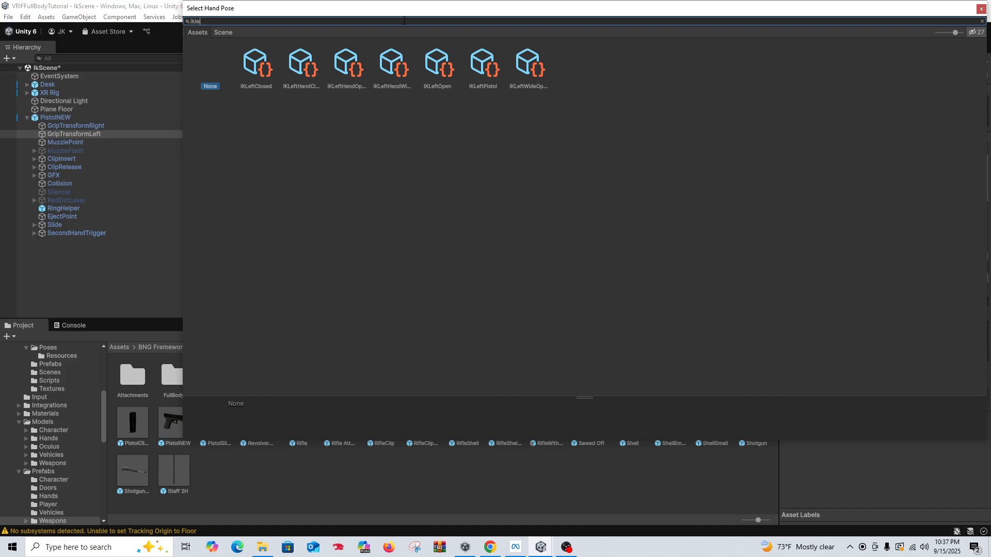
pyautogui.doubleClick(484, 64)
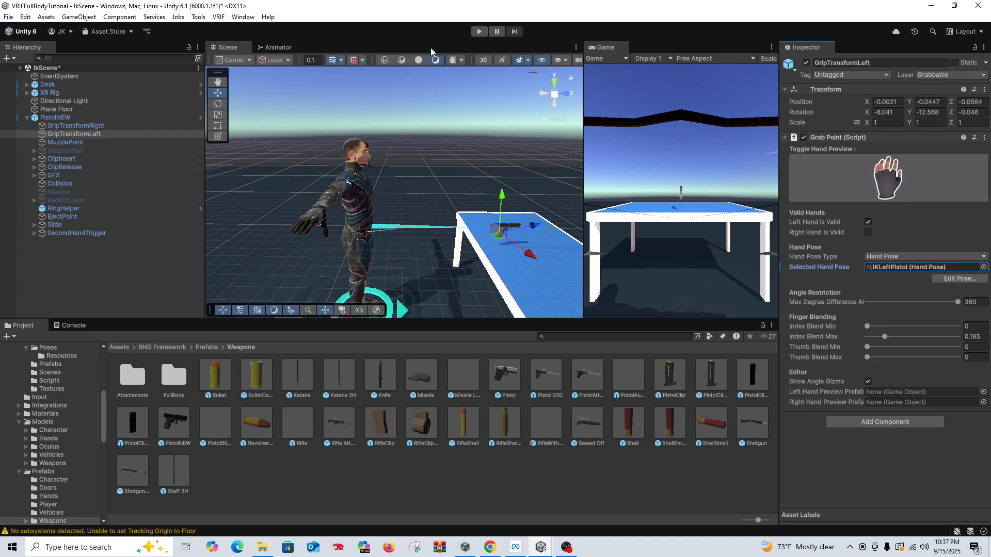
# Step: Run the scene, walk the avatar up to the desk to test picking up the pistol, and end the test
pyautogui.click(478, 32)
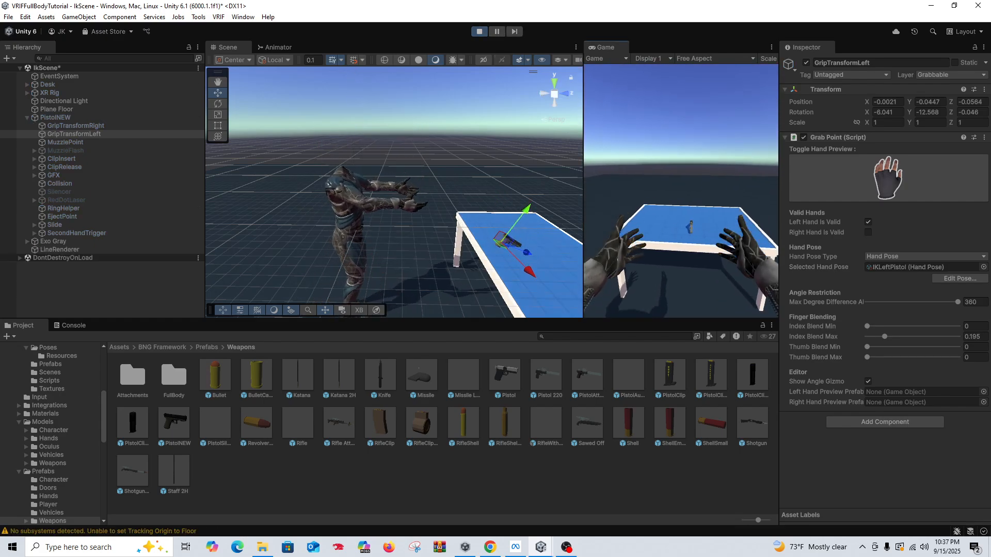
pyautogui.moveTo(683, 191); pyautogui.dragTo(683, 232, button='right')
pyautogui.press('w')
pyautogui.press('e')
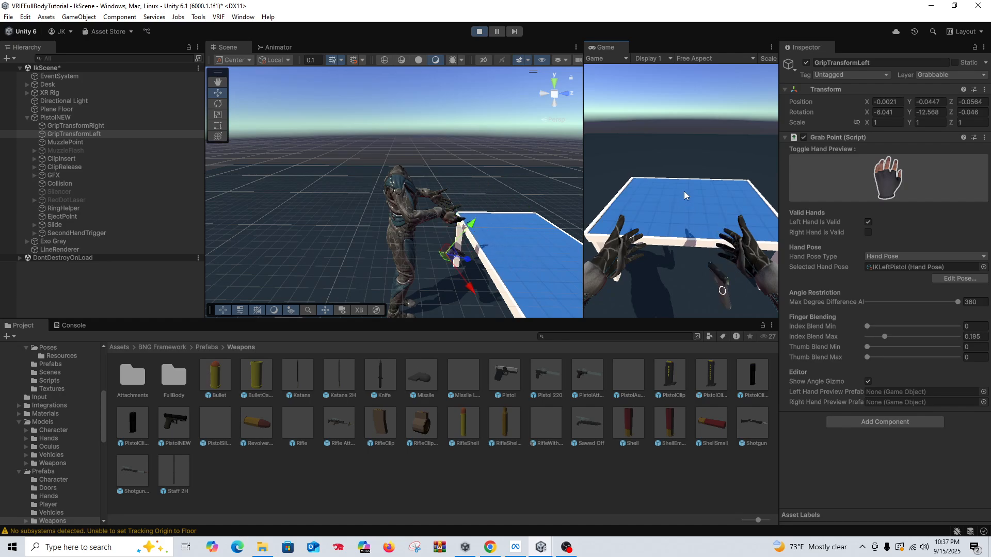
pyautogui.moveTo(683, 190)
pyautogui.mouseDown(button='right')
pyautogui.moveTo(686, 212)
pyautogui.moveTo(691, 206)
pyautogui.mouseUp(button='right')
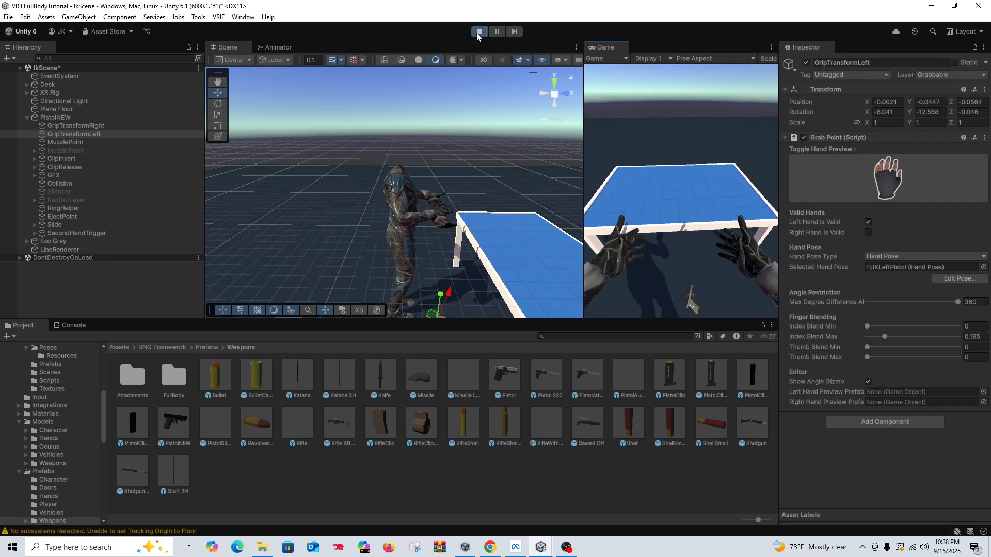
pyautogui.click(479, 32)
# Step: Set the Grab Type of PistolNEW's Grabbable script to Toggle
pyautogui.click(52, 117)
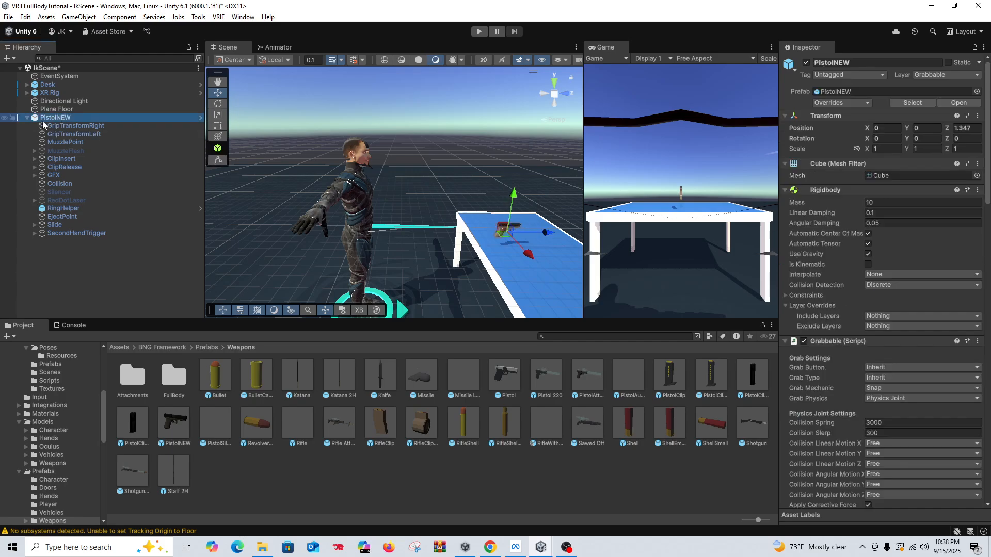
pyautogui.scroll(-4, 841, 239)
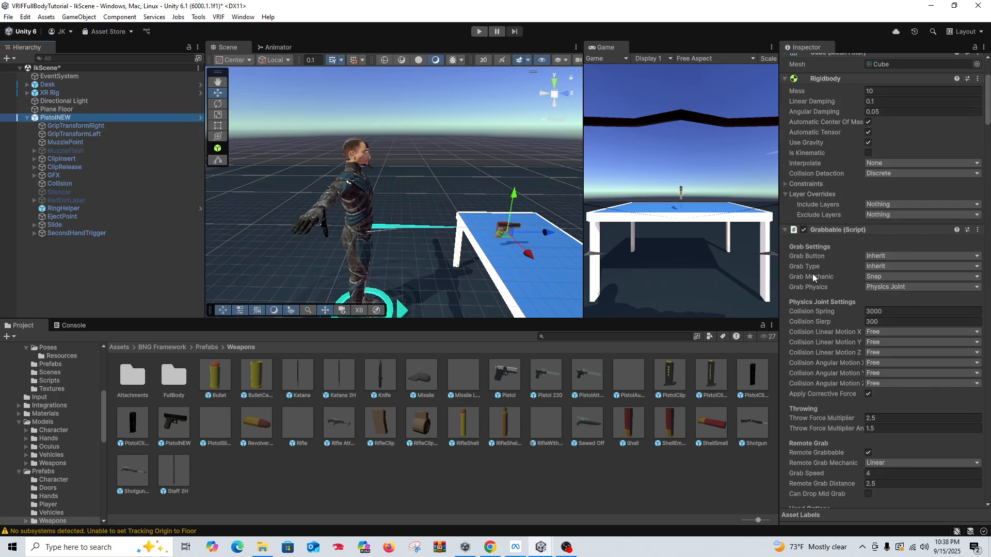
pyautogui.click(881, 267)
pyautogui.click(884, 286)
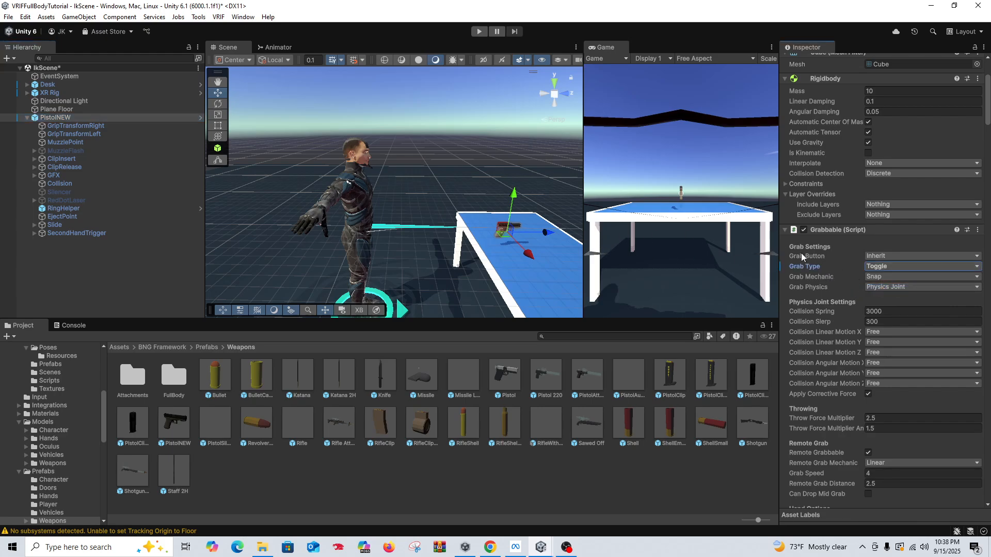
# Step: Run the scene again, grab the pistol with the right hand, and examine the grip from several angles in the Scene view
pyautogui.click(473, 30)
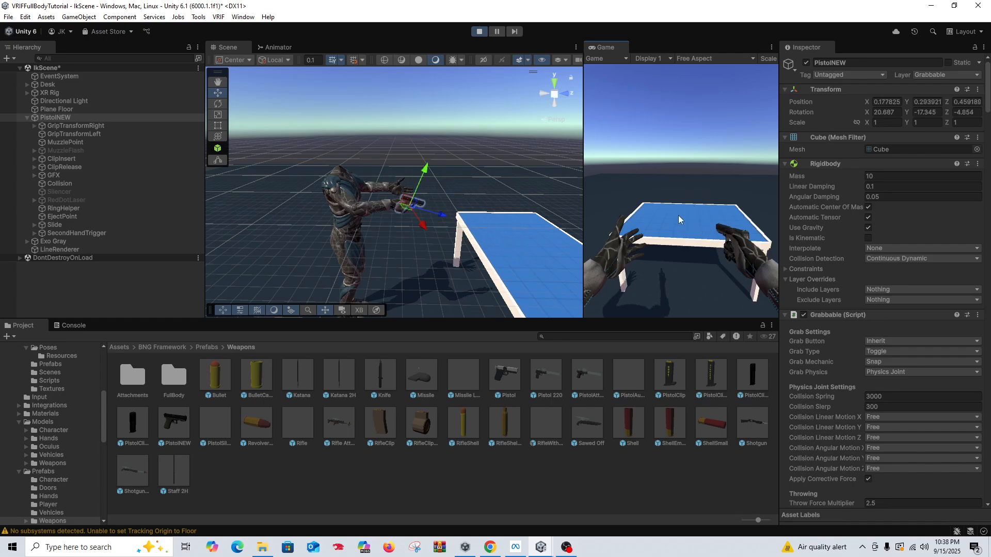
pyautogui.moveTo(437, 196); pyautogui.dragTo(374, 185, button='right')
pyautogui.moveTo(373, 184); pyautogui.dragTo(383, 150, button='middle')
pyautogui.moveTo(382, 150)
pyautogui.mouseDown(button='right')
pyautogui.moveTo(354, 155)
pyautogui.moveTo(383, 160)
pyautogui.mouseUp(button='right')
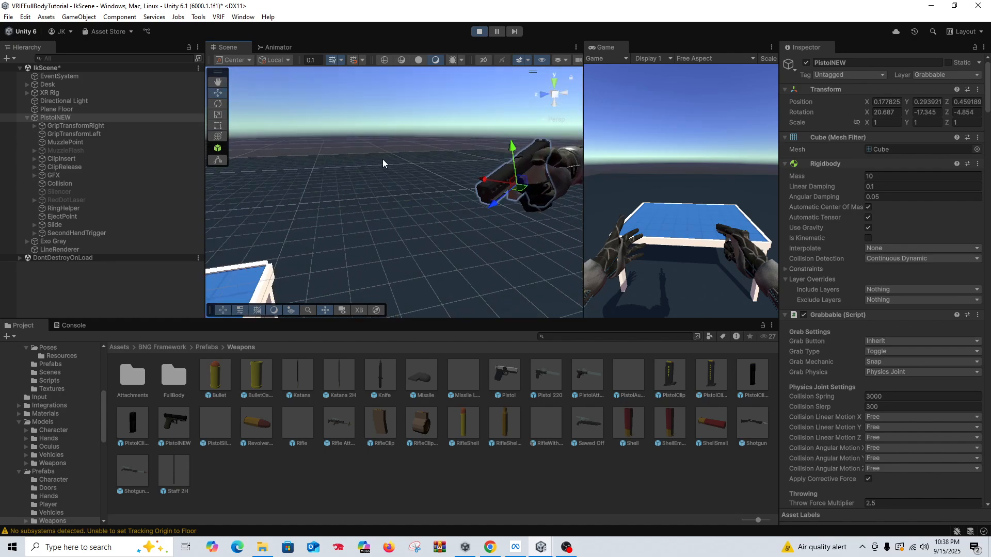
pyautogui.moveTo(382, 159); pyautogui.dragTo(385, 137, button='middle')
pyautogui.scroll(-5, 367, 141)
pyautogui.scroll(3, 373, 133)
pyautogui.moveTo(385, 136); pyautogui.dragTo(352, 129, button='right')
pyautogui.moveTo(352, 129); pyautogui.dragTo(361, 127, button='middle')
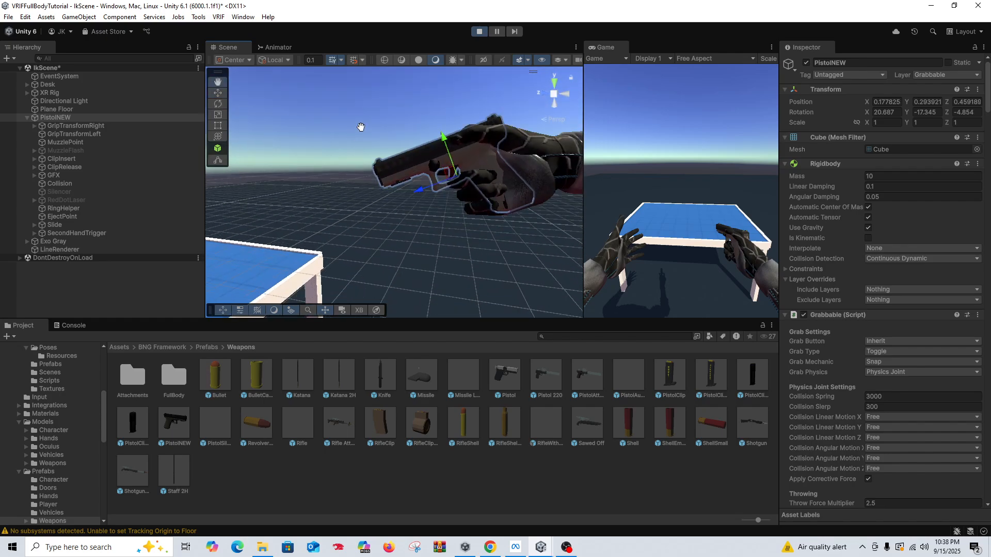
pyautogui.moveTo(361, 127); pyautogui.dragTo(387, 140, button='right')
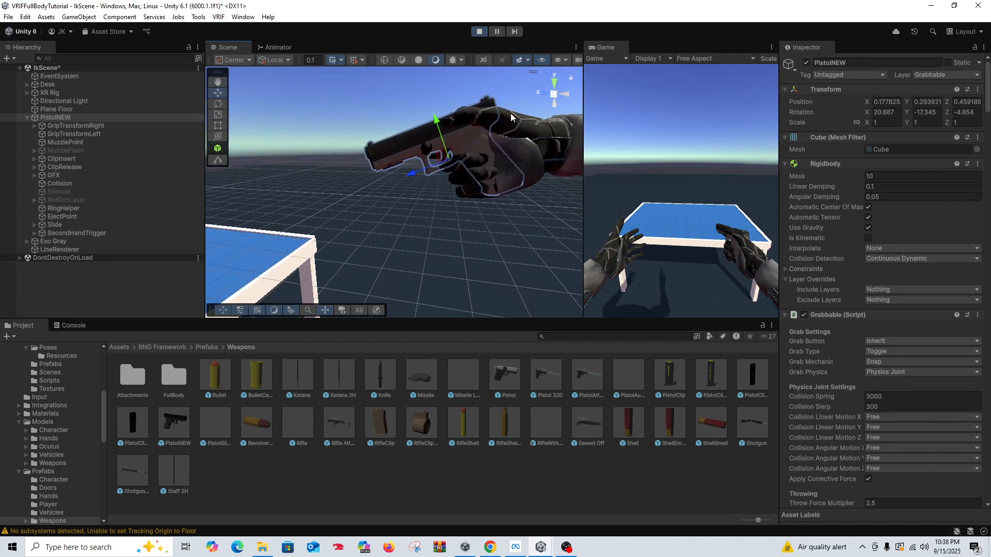
pyautogui.moveTo(510, 117); pyautogui.dragTo(517, 123, button='right')
pyautogui.moveTo(517, 123); pyautogui.dragTo(516, 138, button='middle')
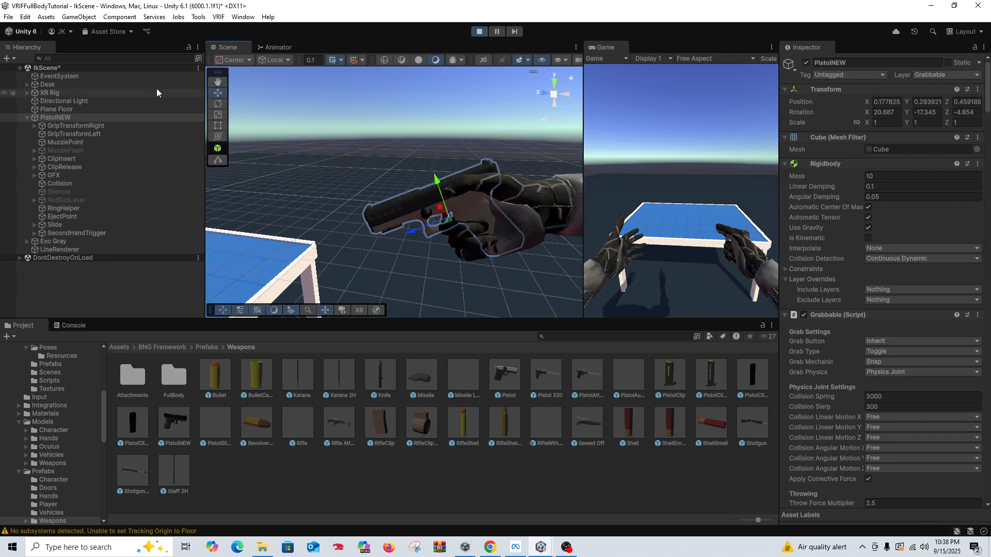
# Step: While the scene runs, move GripTransformRight to about 0.0017, -0.0623, -0.0719 to fit the pistol in the right hand
pyautogui.click(86, 126)
pyautogui.moveTo(490, 193); pyautogui.dragTo(489, 189)
pyautogui.moveTo(449, 232); pyautogui.dragTo(460, 228)
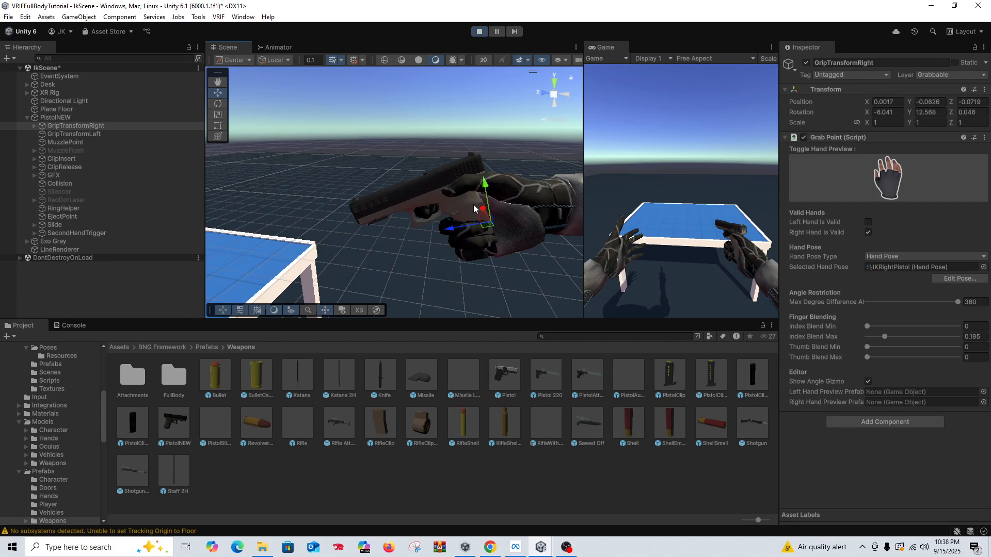
pyautogui.moveTo(484, 184); pyautogui.dragTo(484, 184)
pyautogui.moveTo(477, 204); pyautogui.dragTo(356, 195, button='right')
pyautogui.press('d')
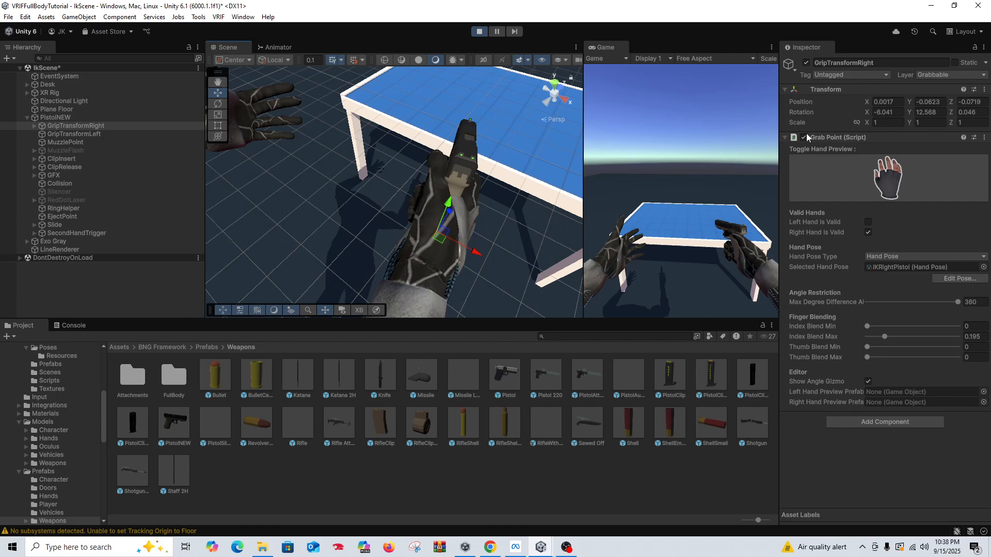
# Step: Copy GripTransformRight's Transform component, end the test, and paste the copied component values onto its Transform
pyautogui.rightClick(882, 93)
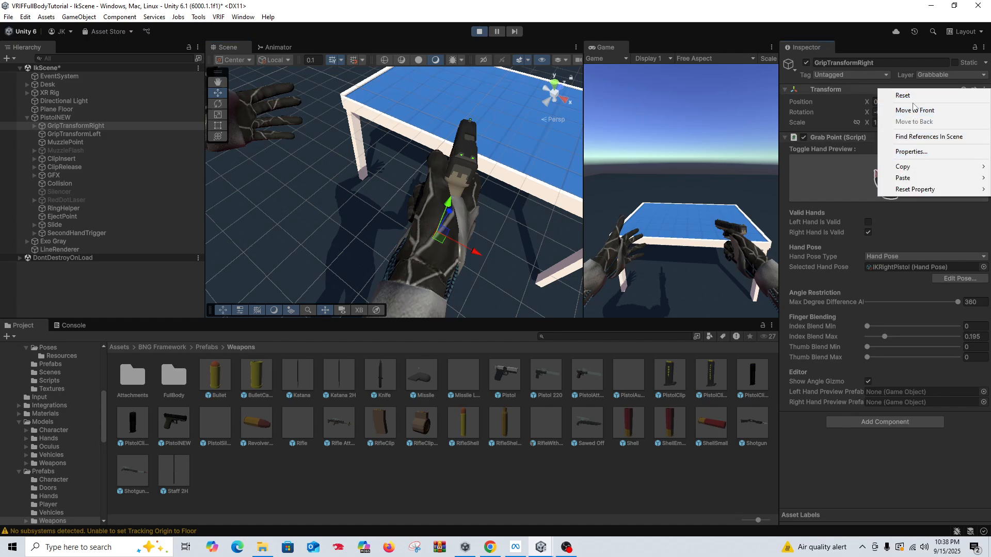
pyautogui.moveTo(920, 167)
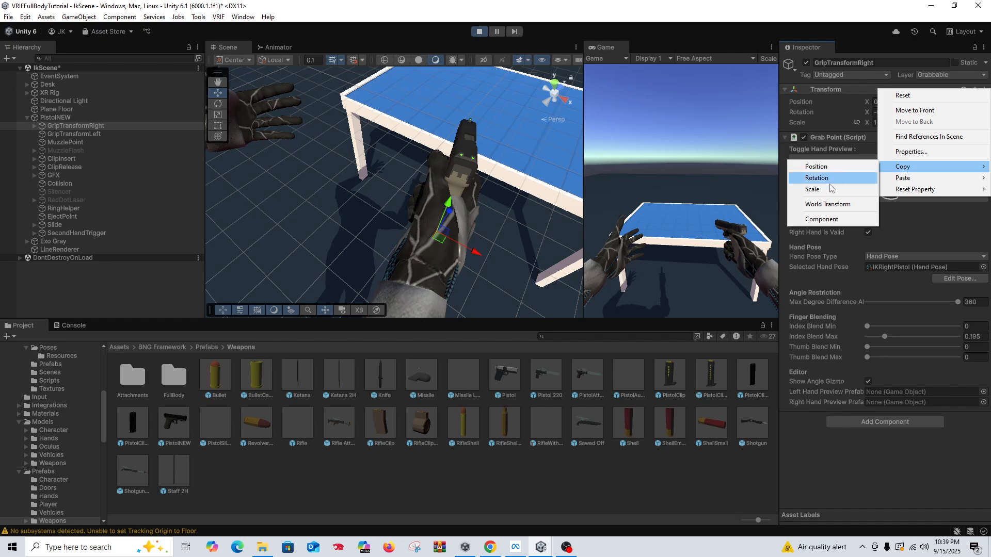
pyautogui.click(829, 219)
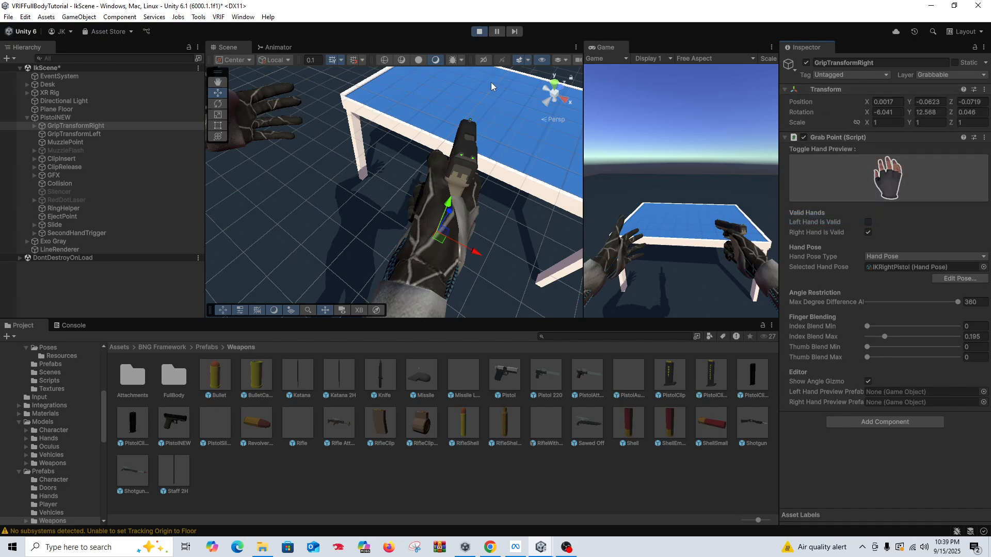
pyautogui.click(478, 34)
pyautogui.rightClick(846, 90)
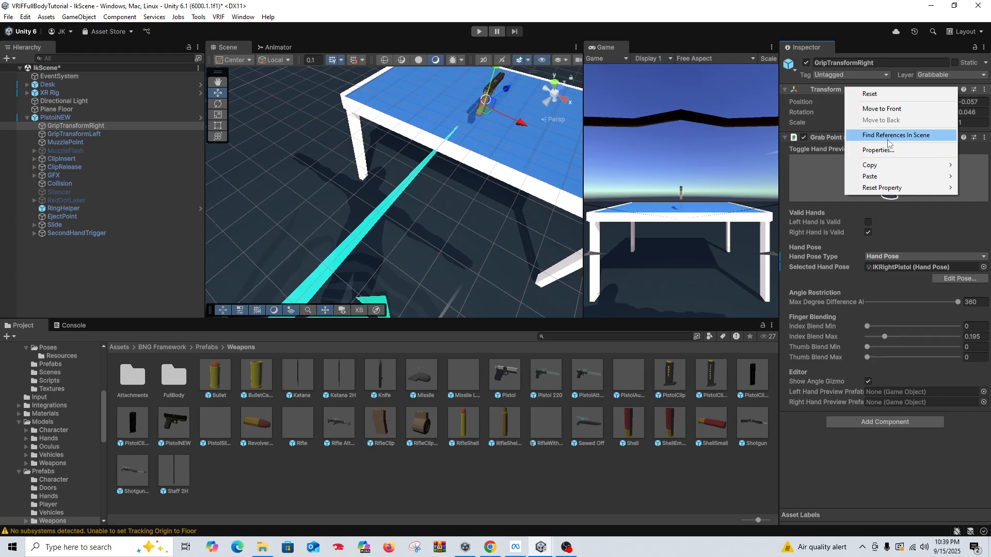
pyautogui.moveTo(879, 177)
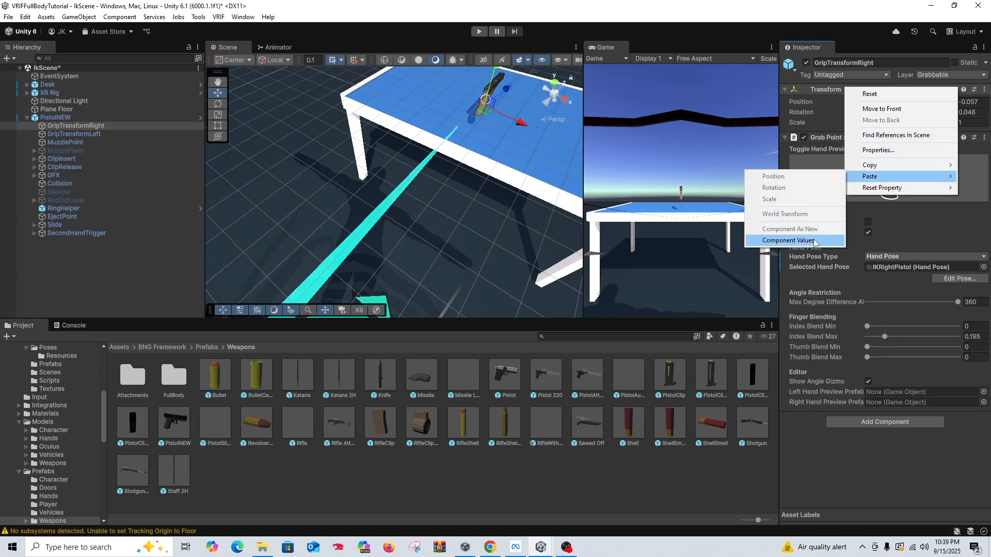
pyautogui.click(794, 241)
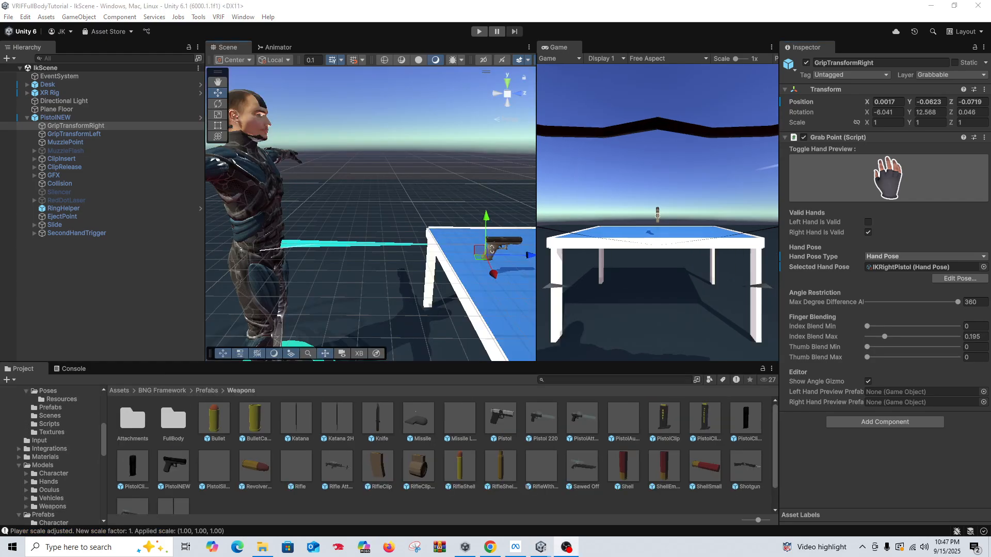
# Step: Run the scene to check the pistol with the pasted grip position, and end the test
pyautogui.click(479, 32)
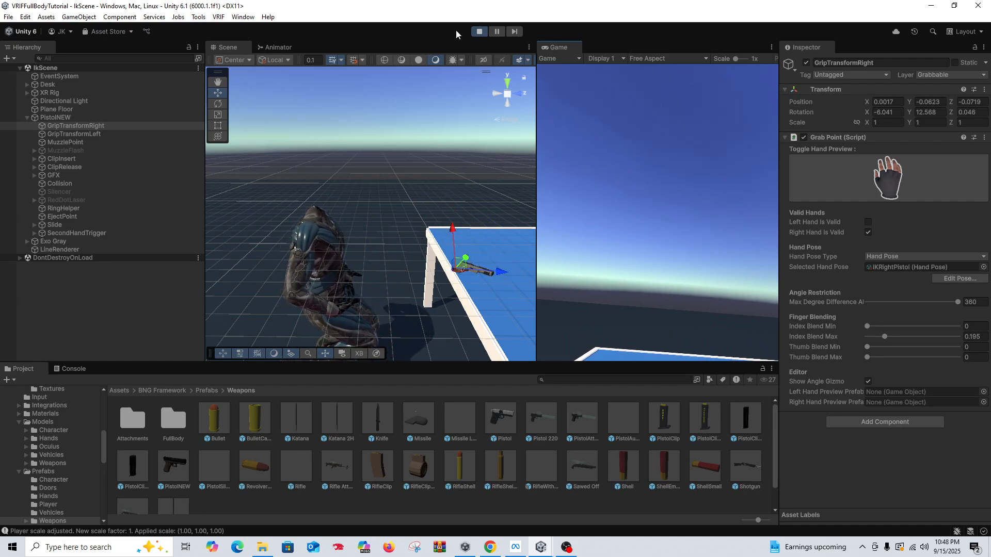
pyautogui.click(479, 32)
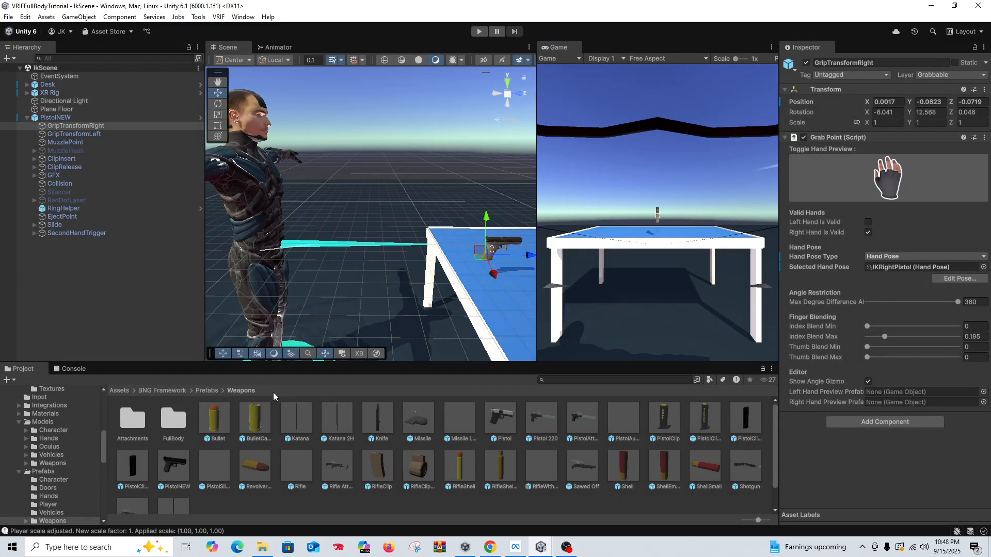
# Step: Add the IKArmStretch script from the Assets folder to the Exo Gray avatar under the XR Rig
pyautogui.click(122, 391)
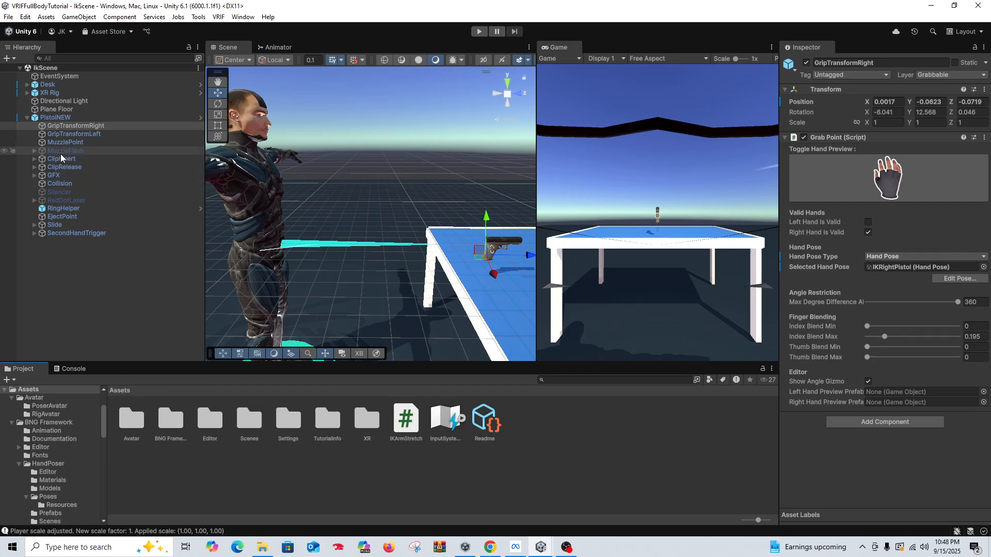
pyautogui.click(52, 117)
pyautogui.click(27, 117)
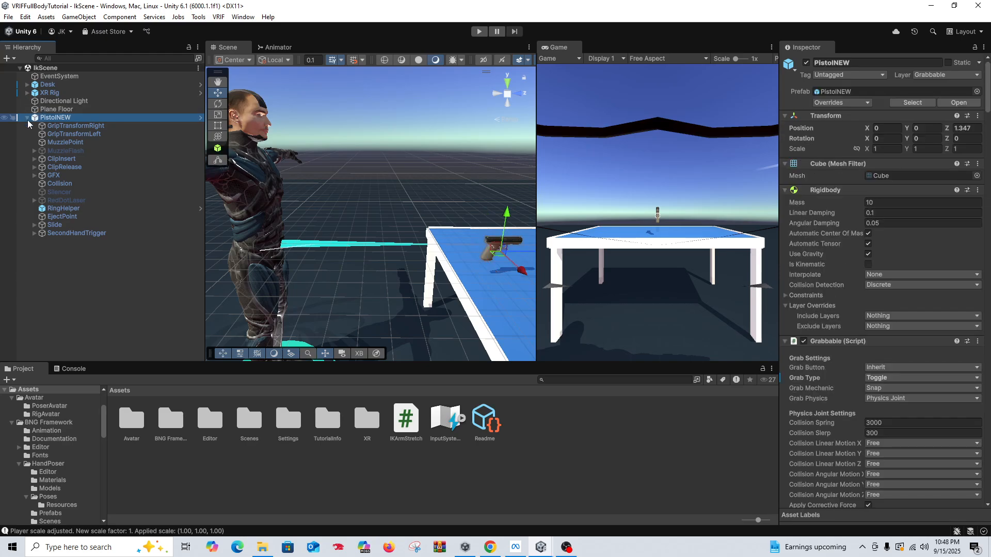
pyautogui.click(27, 93)
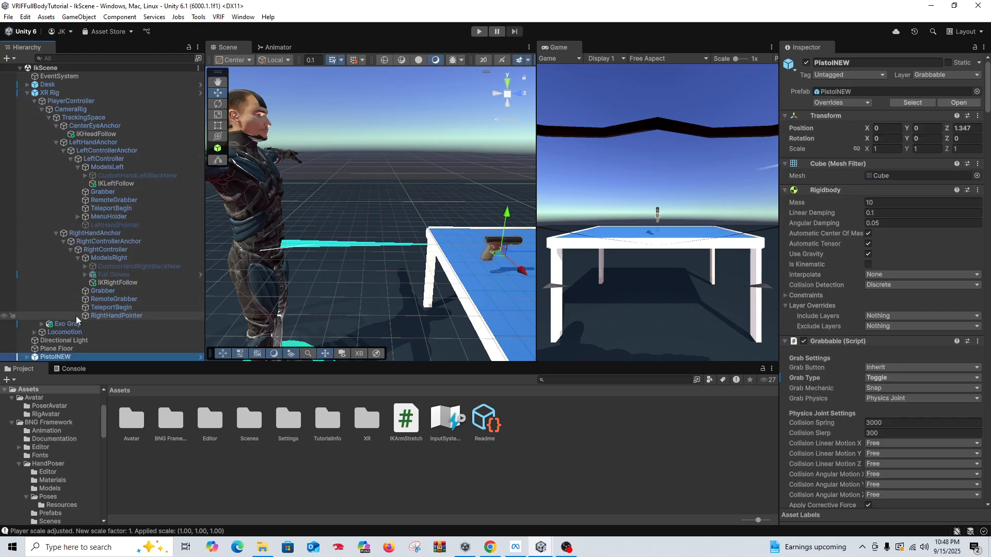
pyautogui.click(86, 325)
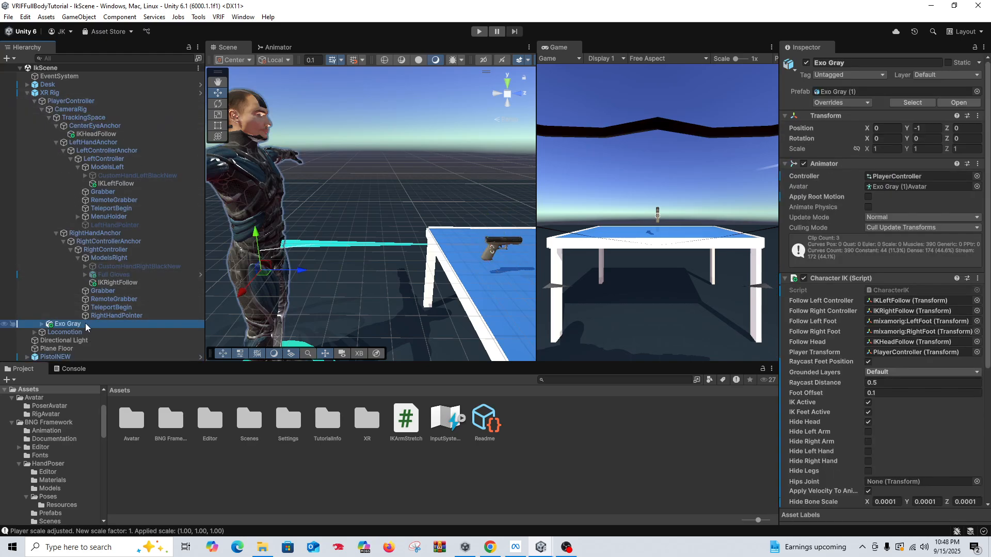
pyautogui.click(784, 279)
pyautogui.click(784, 164)
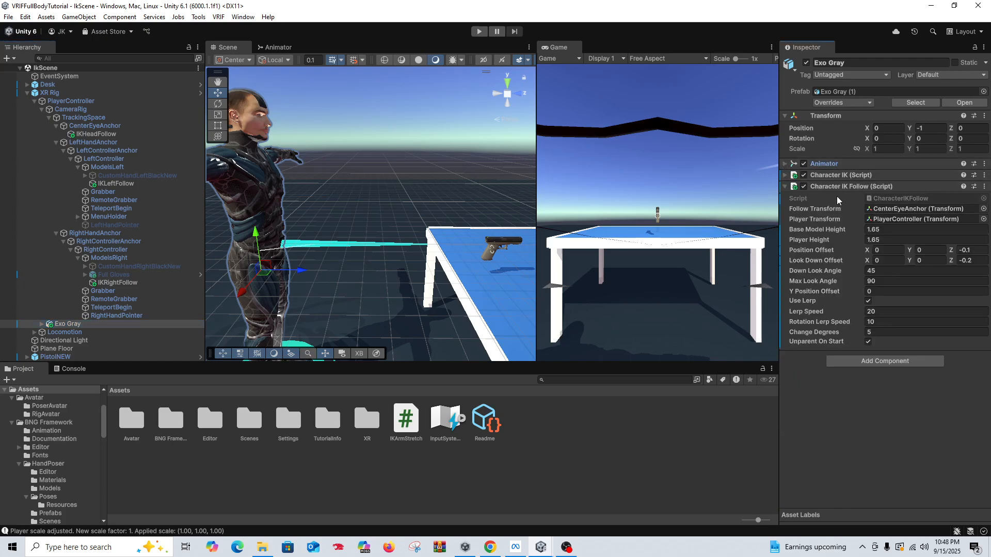
pyautogui.click(784, 187)
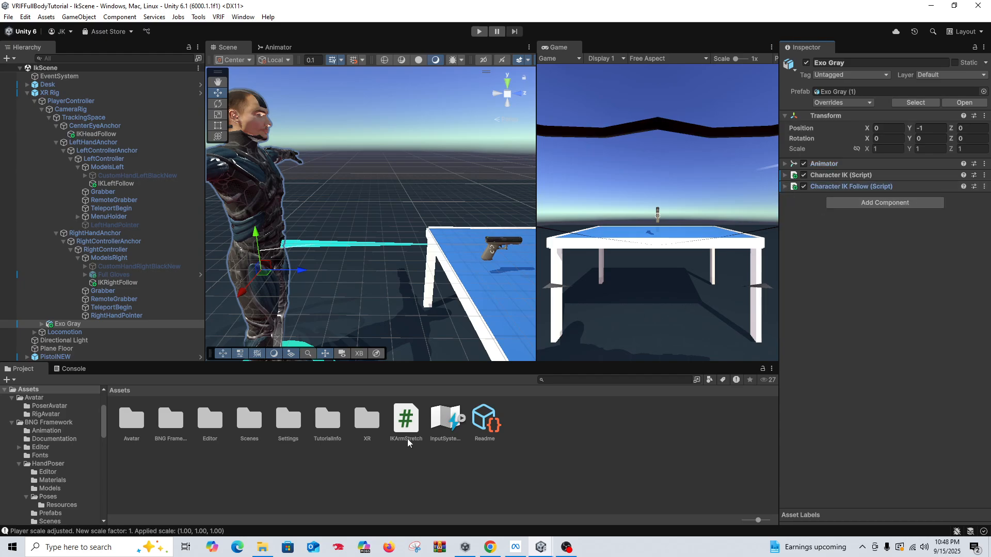
pyautogui.moveTo(791, 411); pyautogui.dragTo(819, 349)
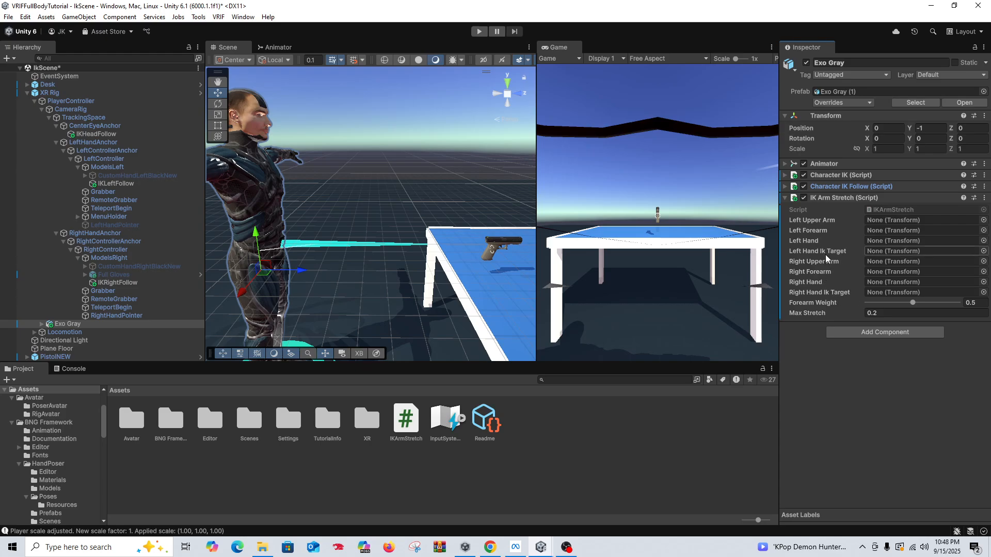
# Step: Assign IKLeftFollow as the Left Hand Ik Target and IKRightFollow as the Right Hand Ik Target of IK Arm Stretch
pyautogui.moveTo(132, 186); pyautogui.dragTo(832, 263)
pyautogui.moveTo(846, 256); pyautogui.dragTo(881, 256)
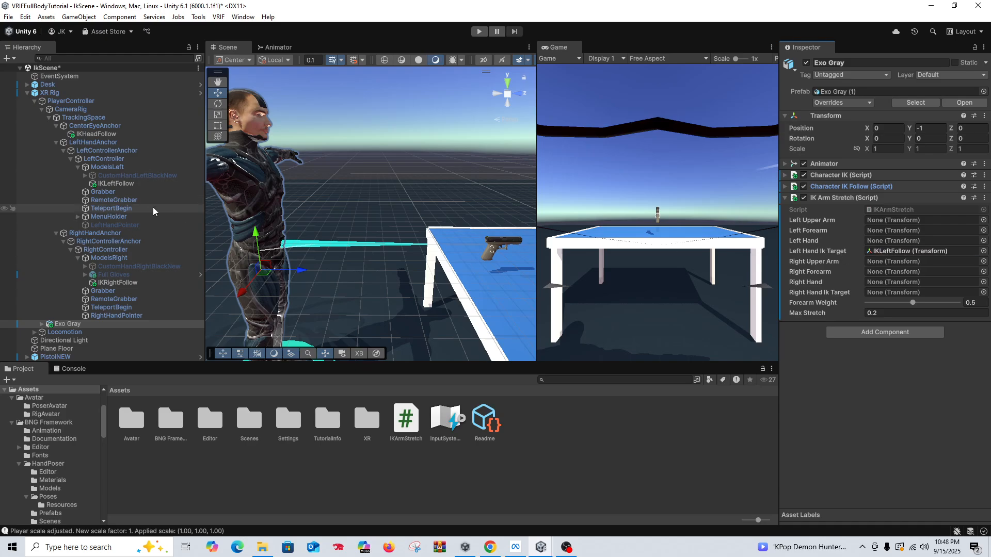
pyautogui.moveTo(142, 284); pyautogui.dragTo(882, 296)
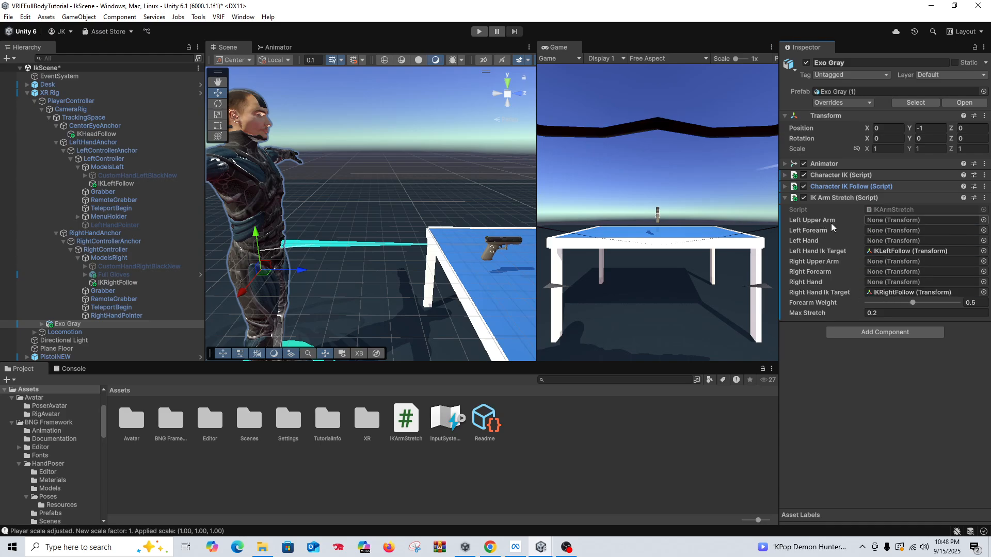
# Step: Assign the mixamorig RightHand, RightForeArm and RightArm bones to IK Arm Stretch's Right Hand, Right Forearm and Right Upper Arm
pyautogui.click(41, 324)
pyautogui.scroll(-10, 128, 278)
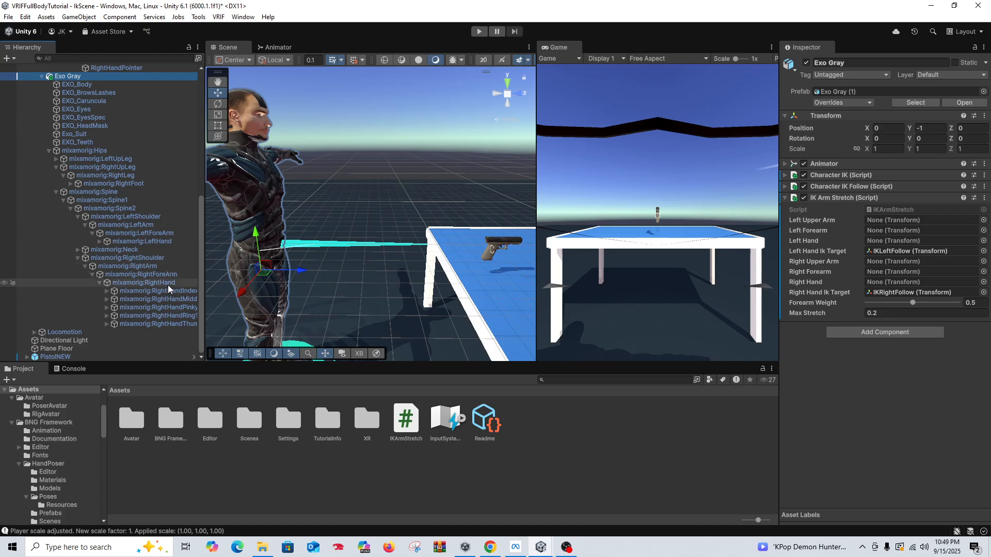
pyautogui.moveTo(169, 289); pyautogui.dragTo(886, 284)
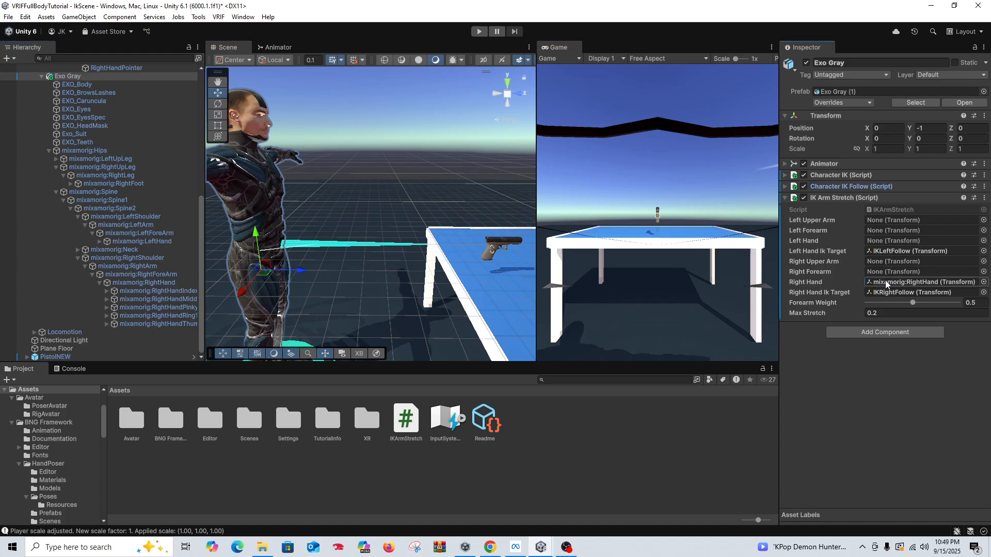
pyautogui.moveTo(166, 277); pyautogui.dragTo(887, 273)
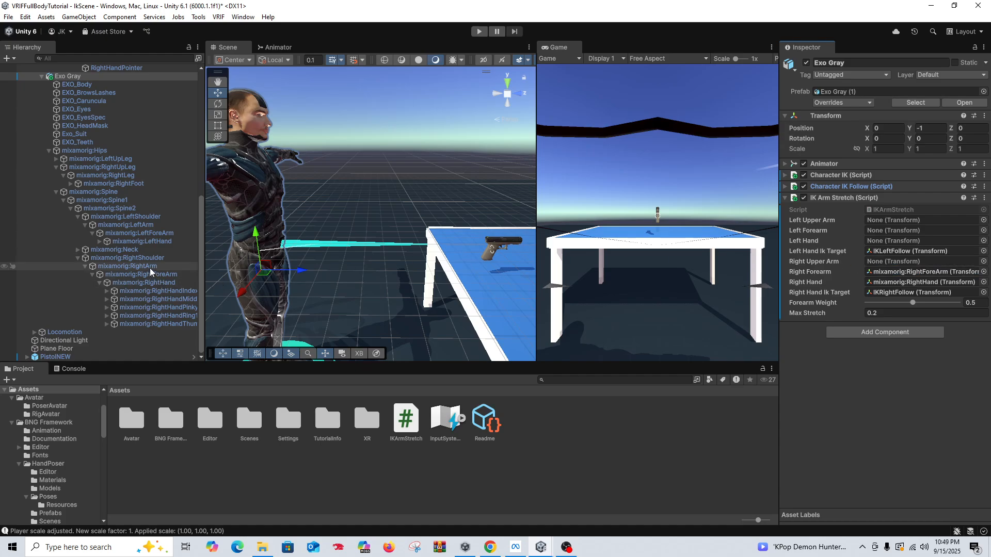
pyautogui.moveTo(151, 272); pyautogui.dragTo(891, 264)
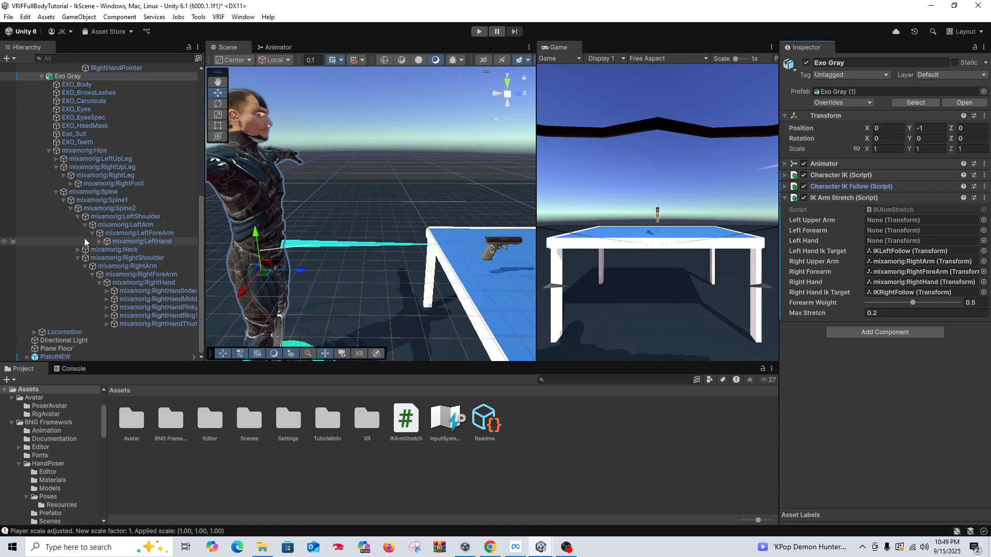
# Step: Assign the mixamorig LeftHand, LeftForeArm and LeftArm bones to IK Arm Stretch's Left Hand, Left Forearm and Left Upper Arm
pyautogui.moveTo(161, 243); pyautogui.dragTo(889, 238)
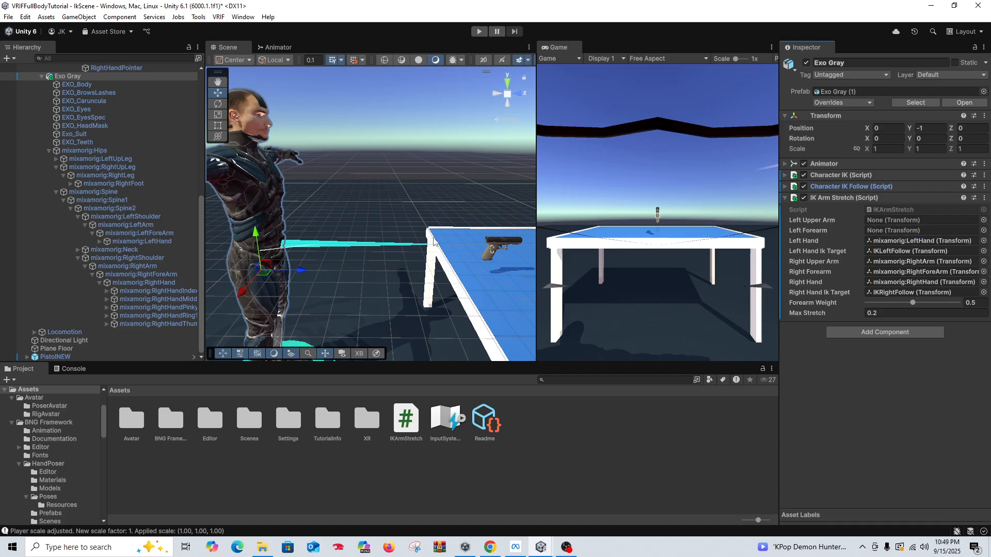
pyautogui.moveTo(139, 233); pyautogui.dragTo(914, 238)
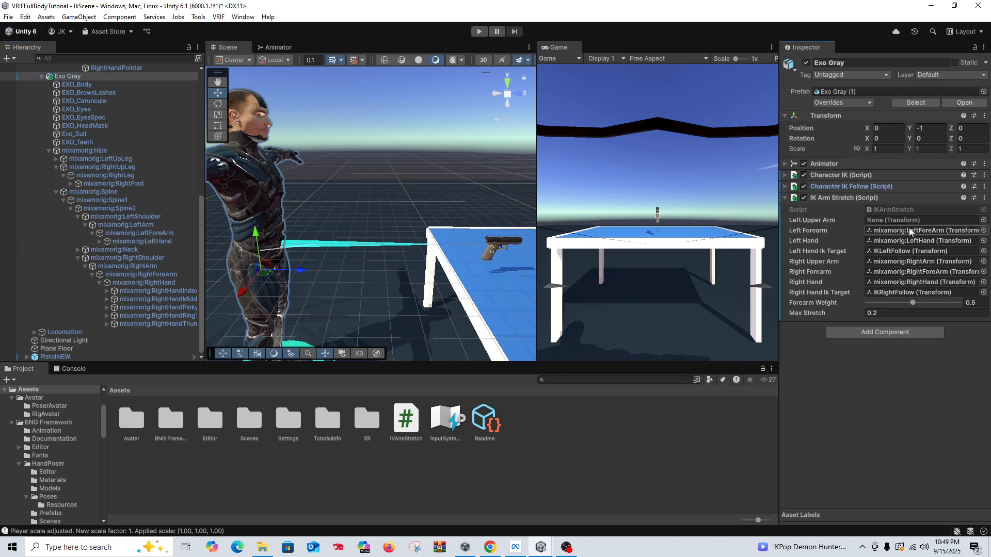
pyautogui.moveTo(131, 225); pyautogui.dragTo(909, 221)
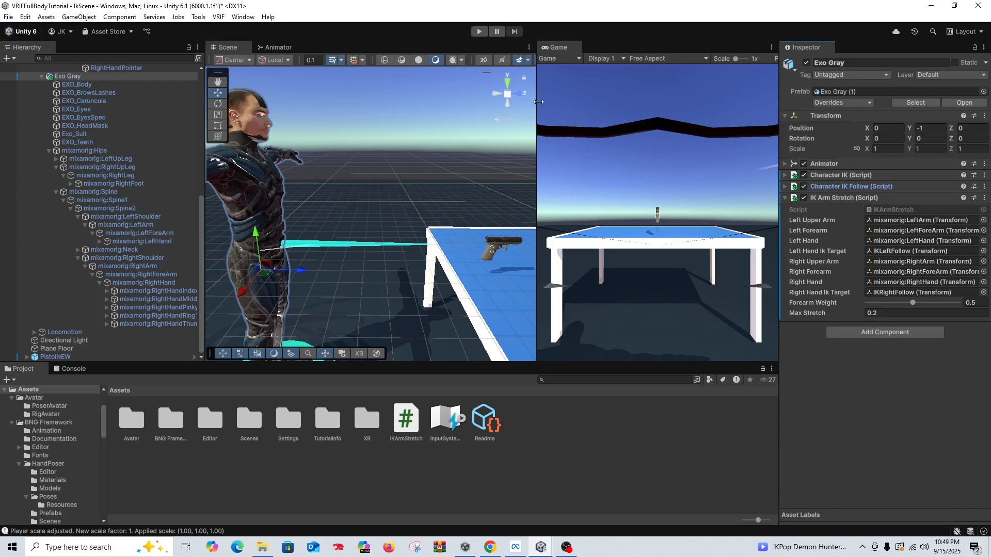
# Step: Run the scene, compare the arm stretch at Forearm Weight values such as 0, 0.35 and 0.288, and end the test
pyautogui.click(479, 32)
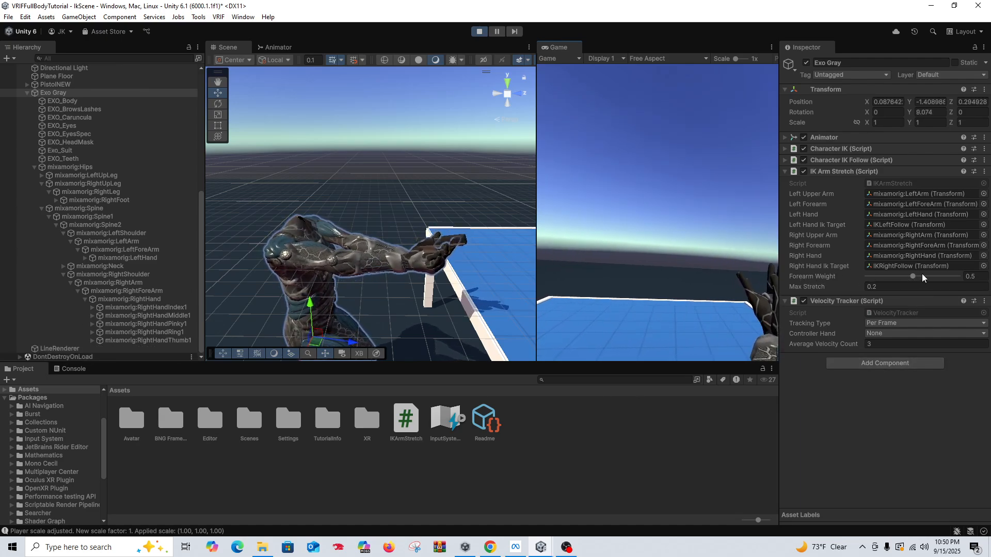
pyautogui.moveTo(912, 277); pyautogui.dragTo(867, 276)
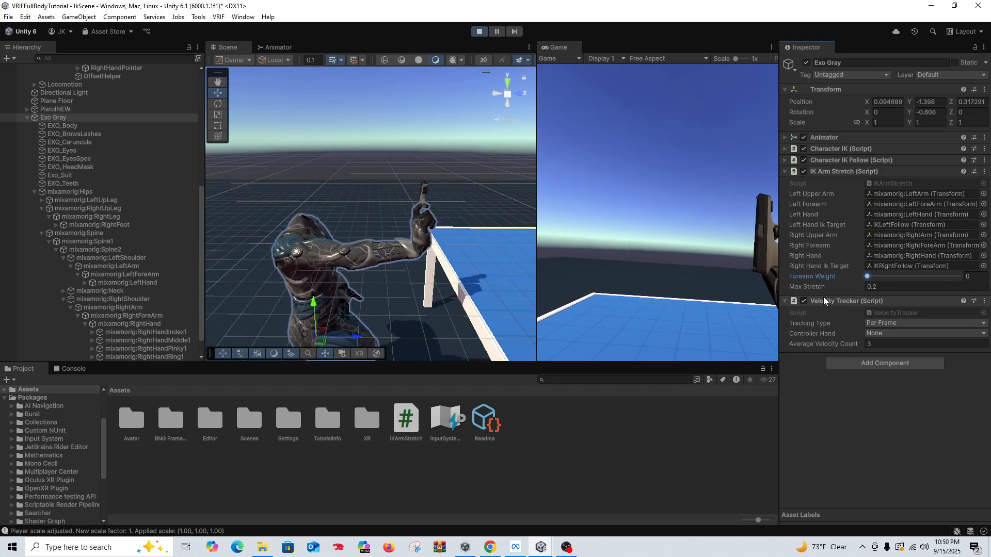
pyautogui.moveTo(880, 275); pyautogui.dragTo(961, 276)
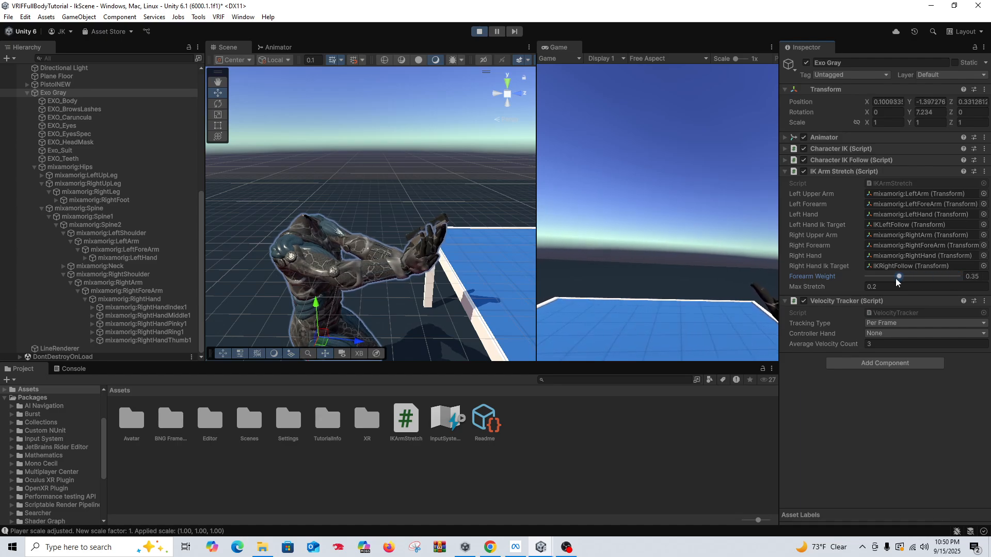
pyautogui.moveTo(898, 281); pyautogui.dragTo(852, 281)
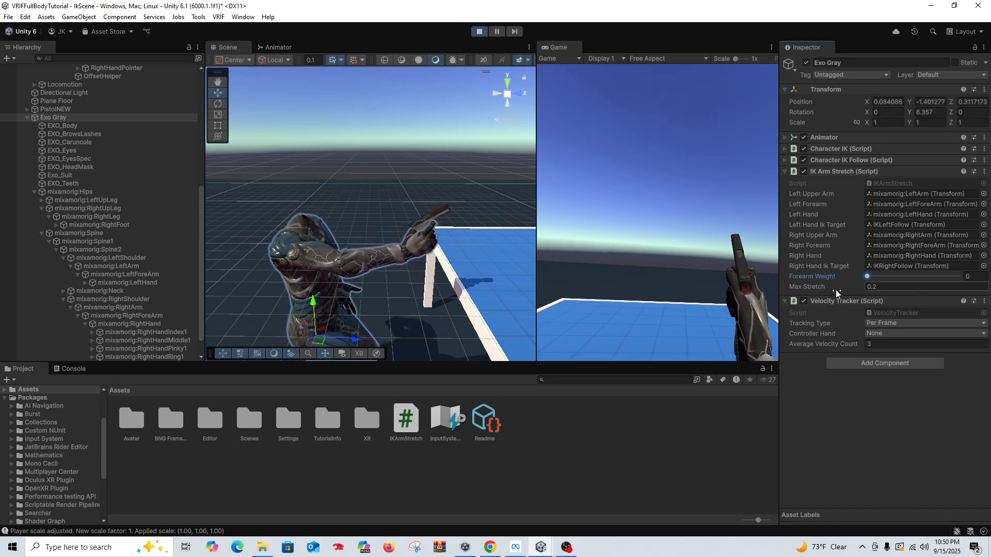
pyautogui.moveTo(868, 277); pyautogui.dragTo(888, 279)
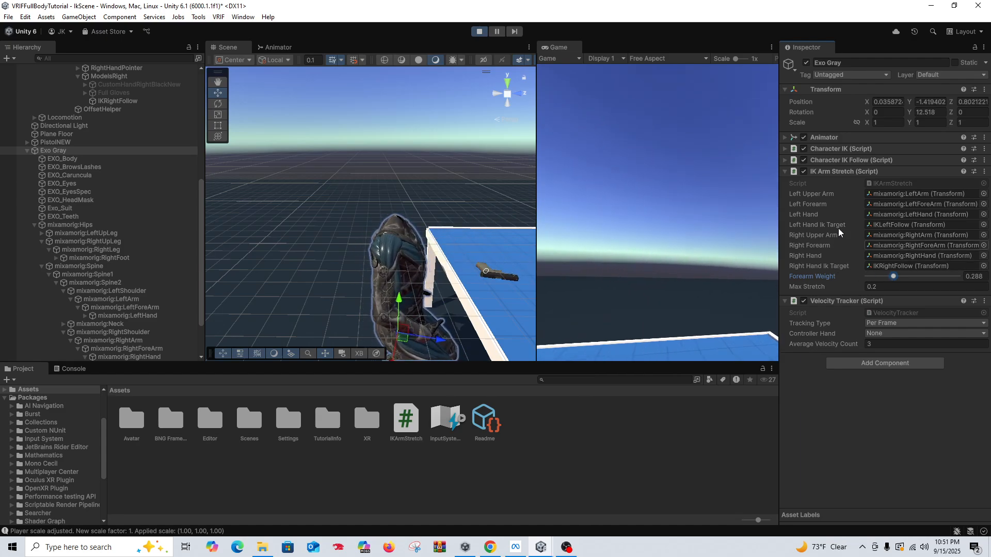
pyautogui.hotkey('ctrl', 'p')
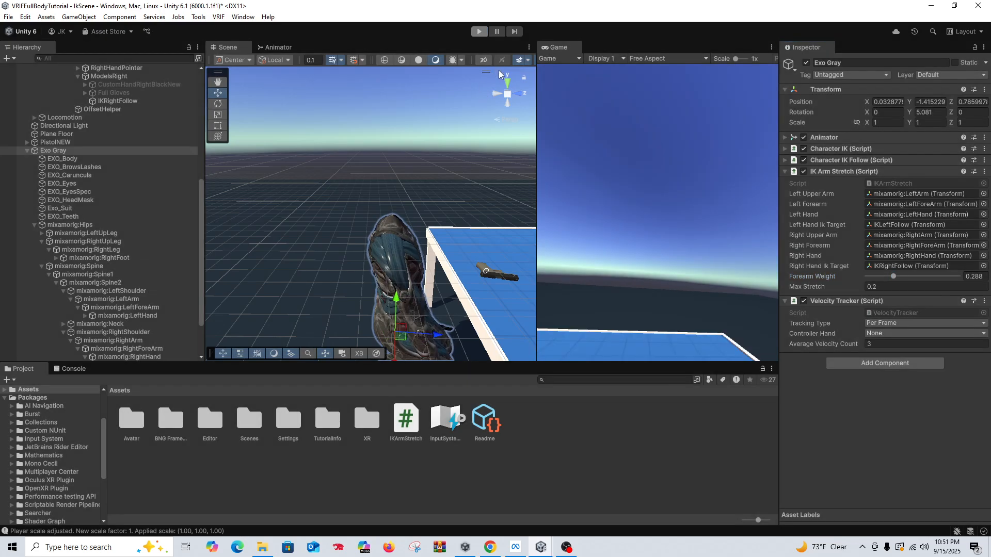
# Step: Open the IKArmStretch script in Visual Studio and examine its forearmWeight setting and the left arm offset code in LateUpdate
pyautogui.rightClick(834, 199)
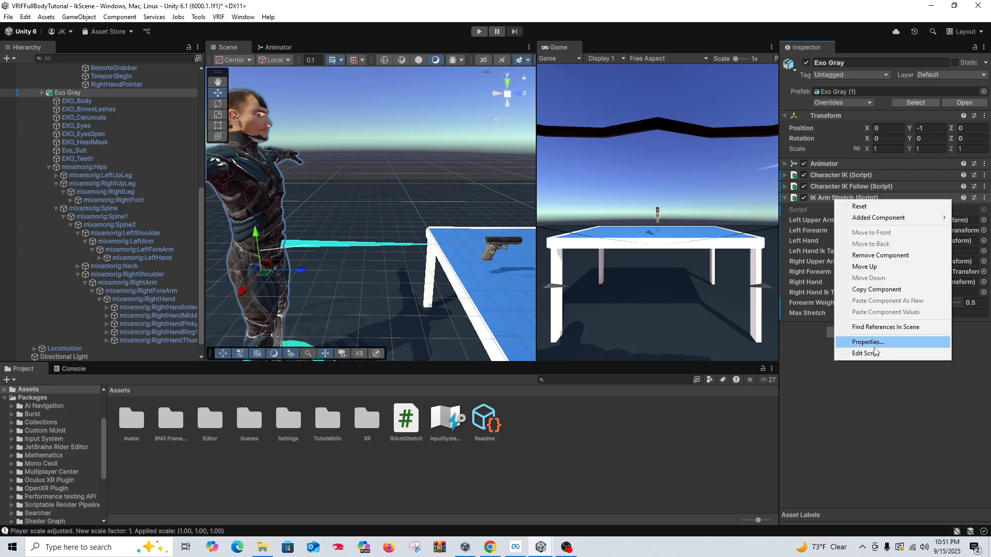
pyautogui.click(876, 354)
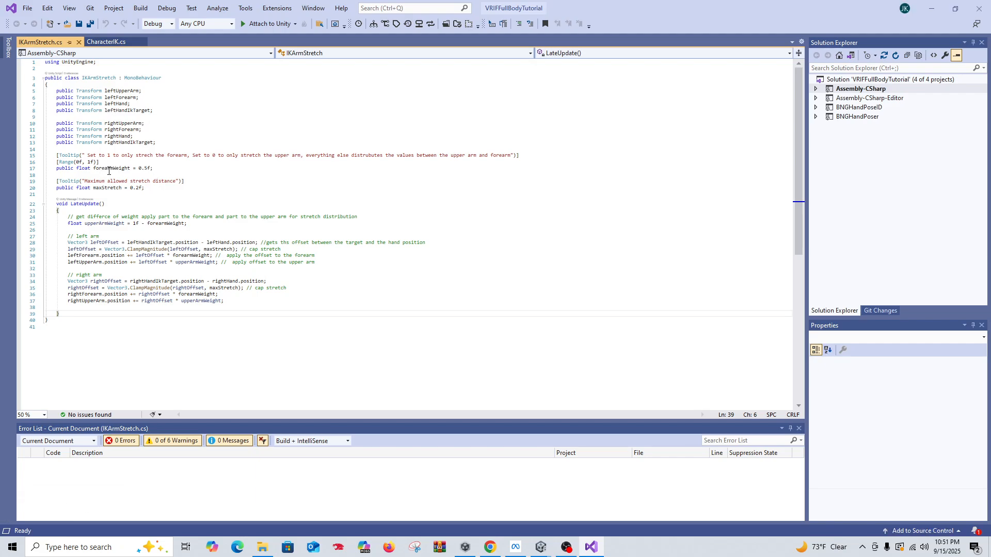
pyautogui.moveTo(123, 169)
pyautogui.moveTo(201, 256)
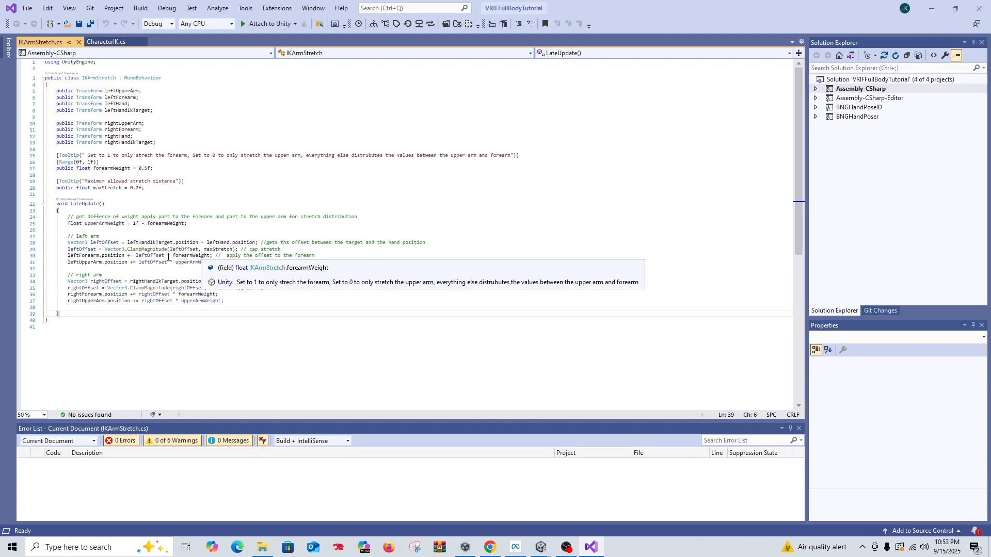